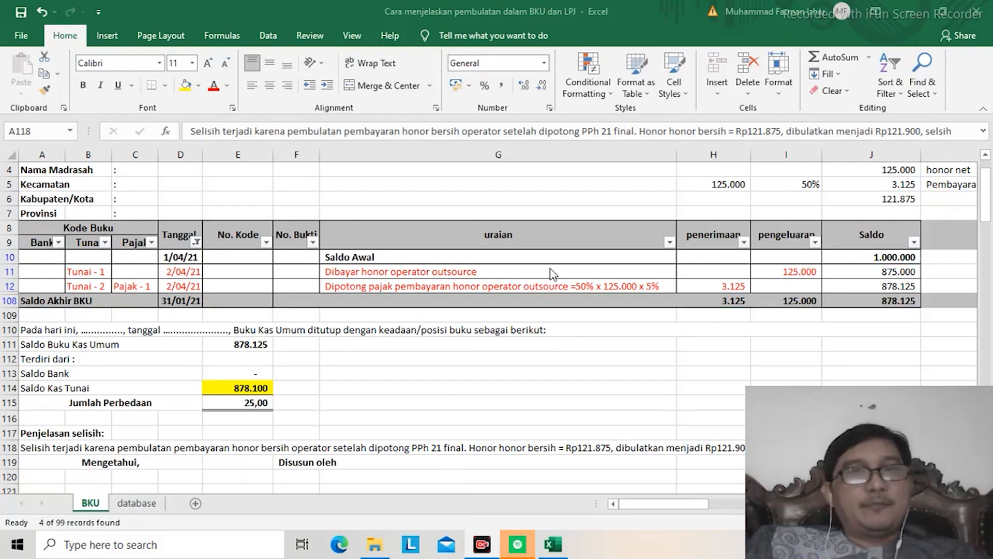
Step: Examine the title, the school identity fields and the column headings of the Buku Kas Umum
left_click(532, 197)
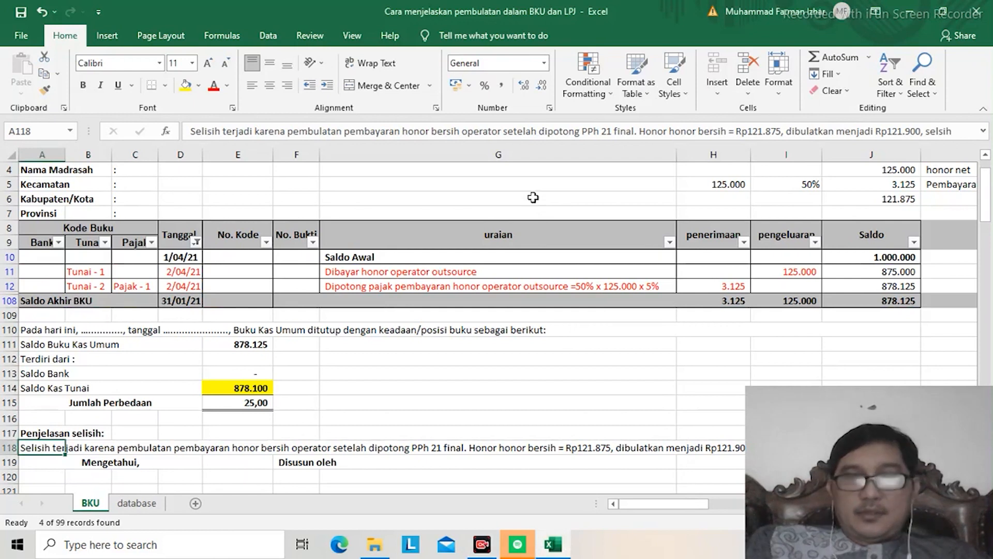
key("Up")
key("Up")
key("Up")
key("Up")
key("Up")
key("Up")
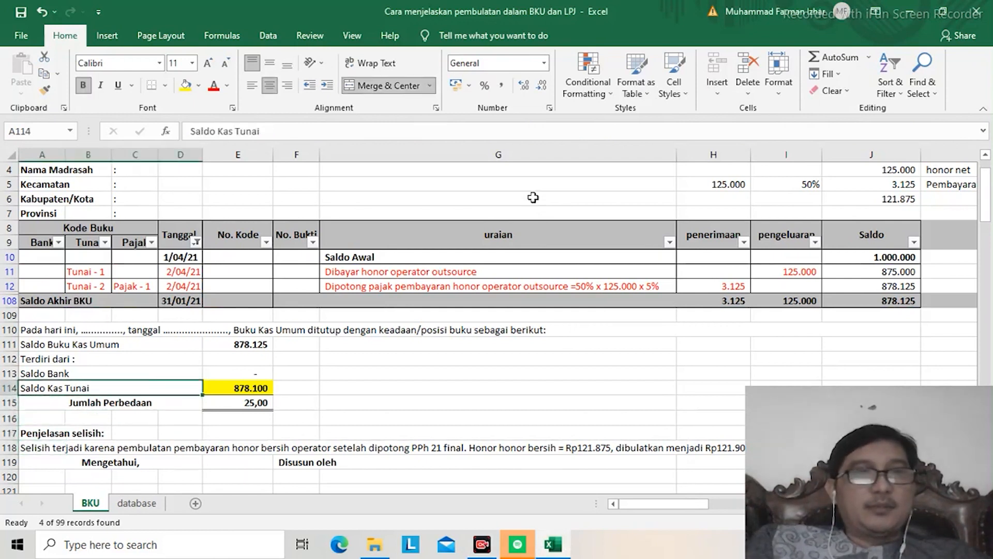
key("ctrl+Home")
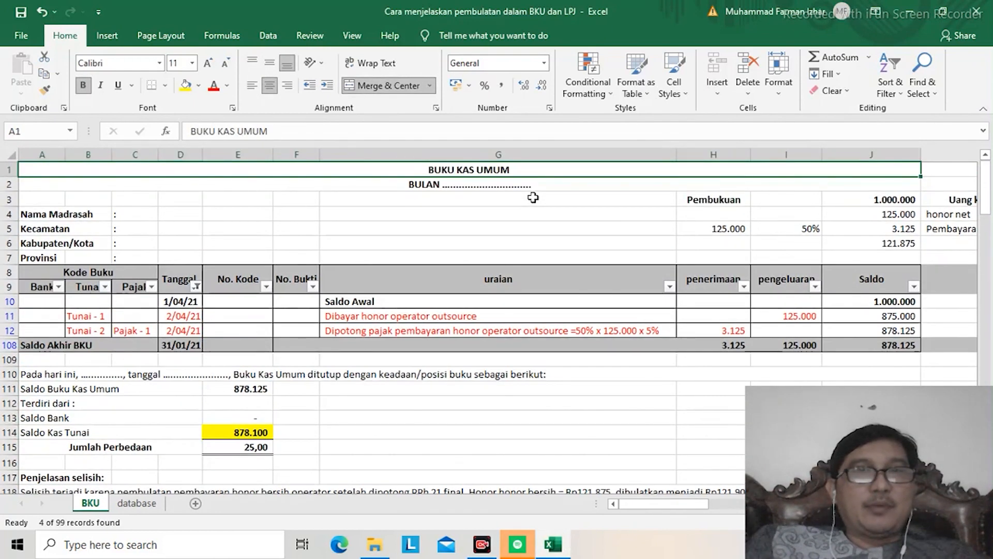
key("Down")
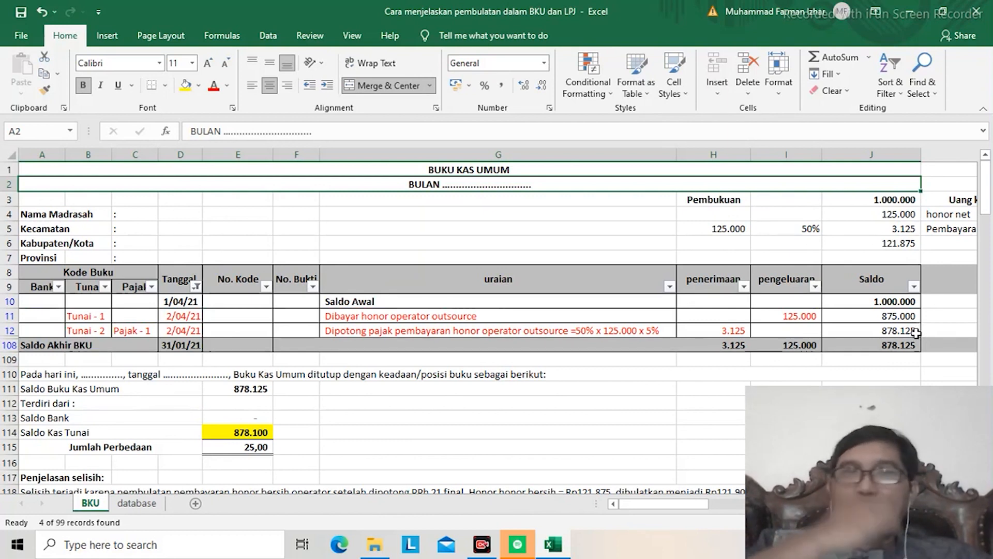
scroll(916, 333, "right", 1)
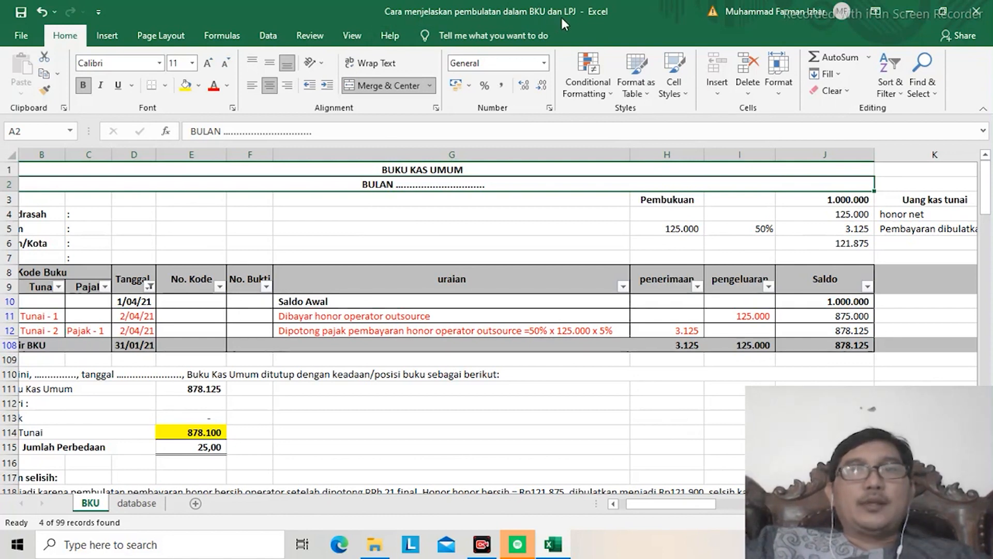
left_click(479, 275)
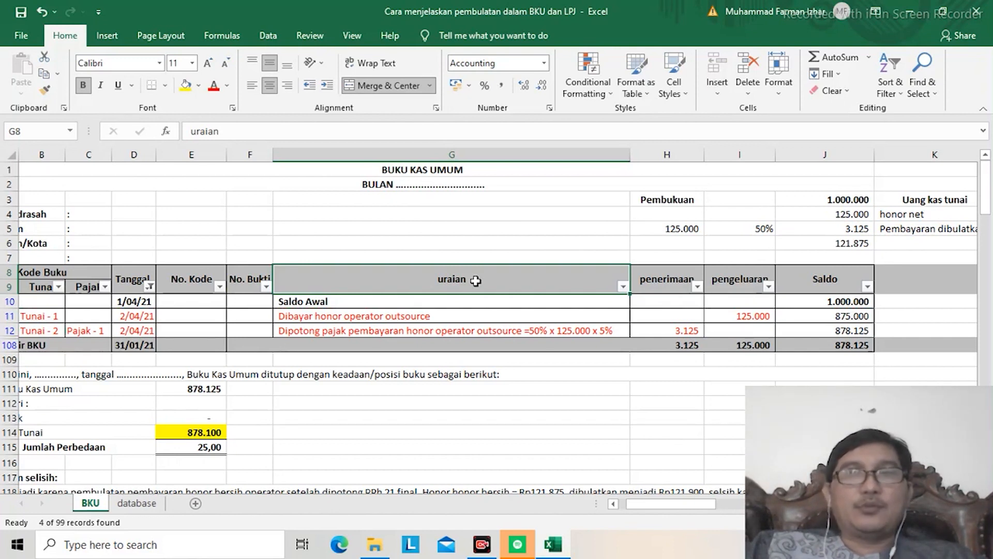
left_click(475, 226)
key("Left")
key("Left")
key("Left")
key("Left")
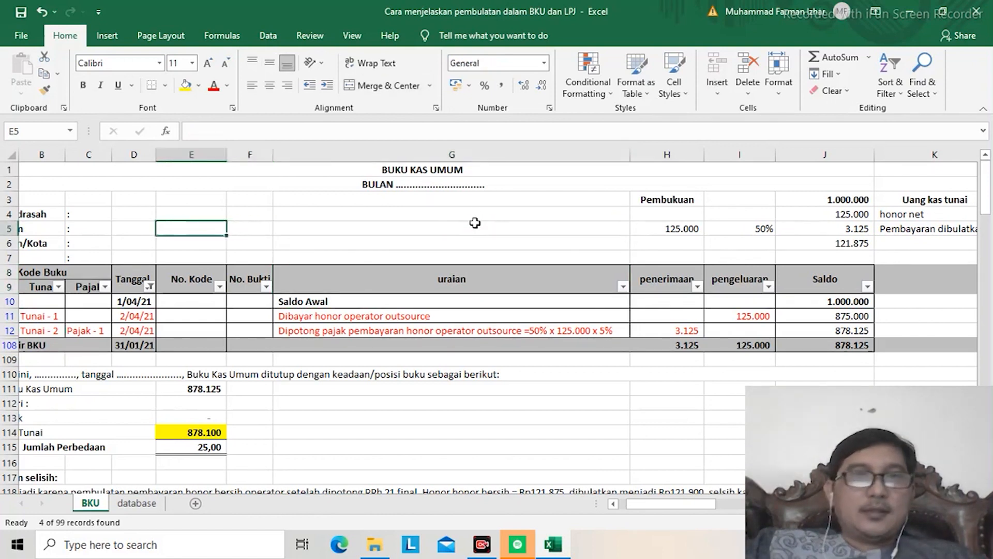
key("Left")
key("Left")
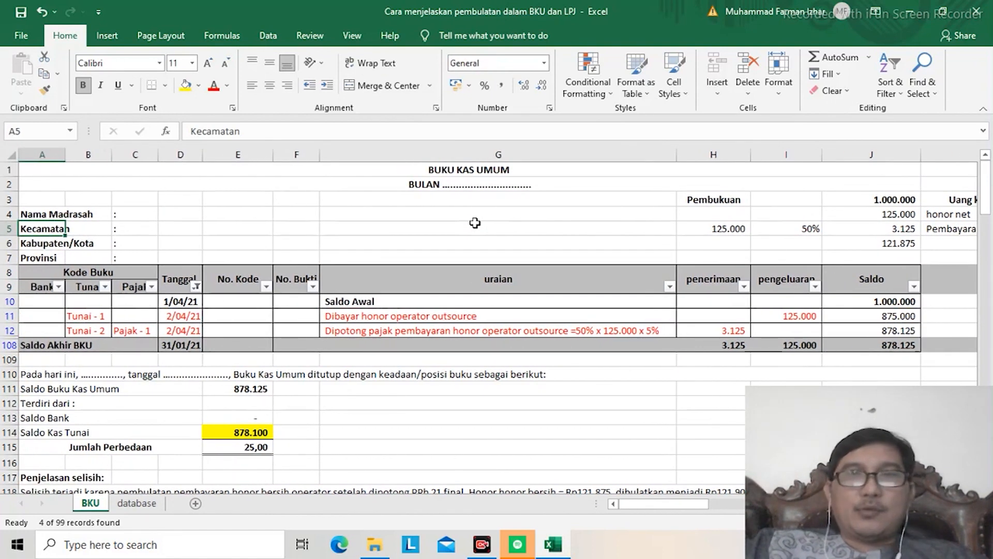
key("Down")
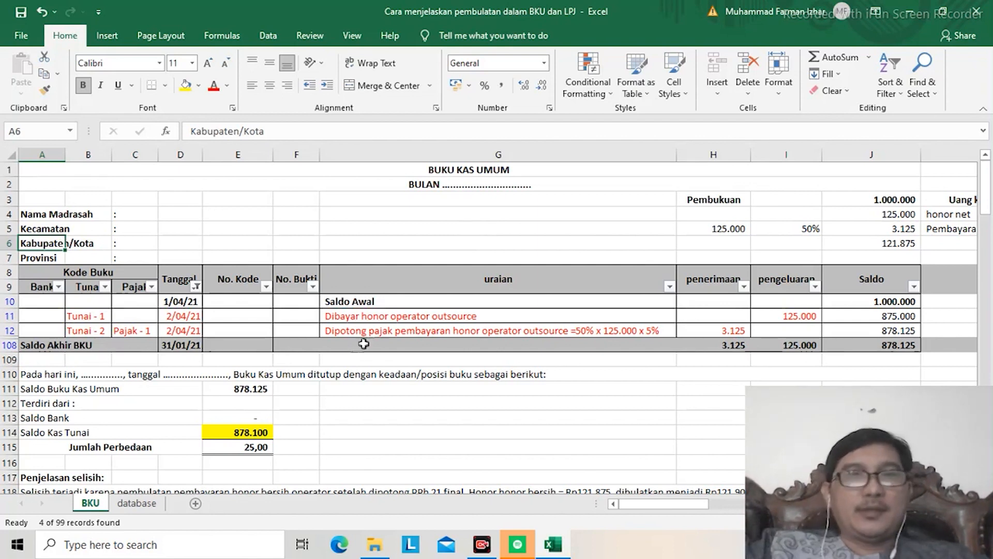
Step: Review the outsourced operator honorarium and tax deduction entries in the Buku Kas Umum, including the opening balance row
left_click(383, 314)
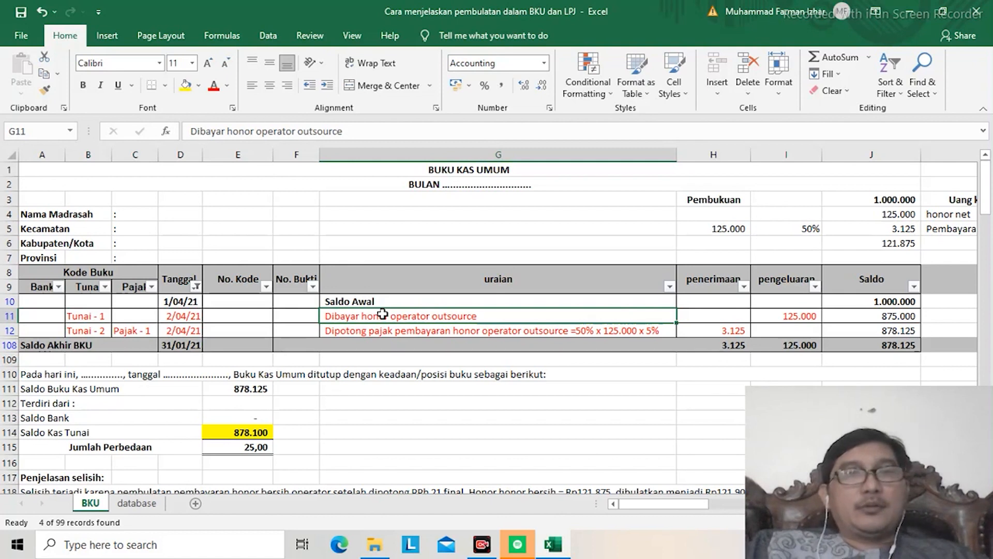
key("Up")
key("Up")
key("Up")
key("Up")
key("Up")
key("Up")
key("Up")
key("Up")
key("Up")
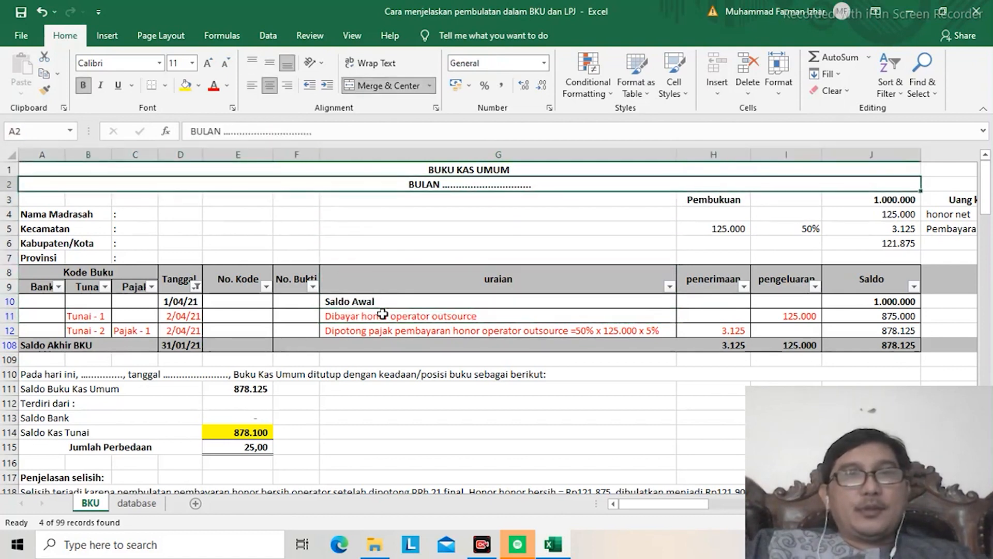
key("Down")
key("Down")
key("Down")
key("Down")
key("Down")
key("Down")
key("Down")
key("Down")
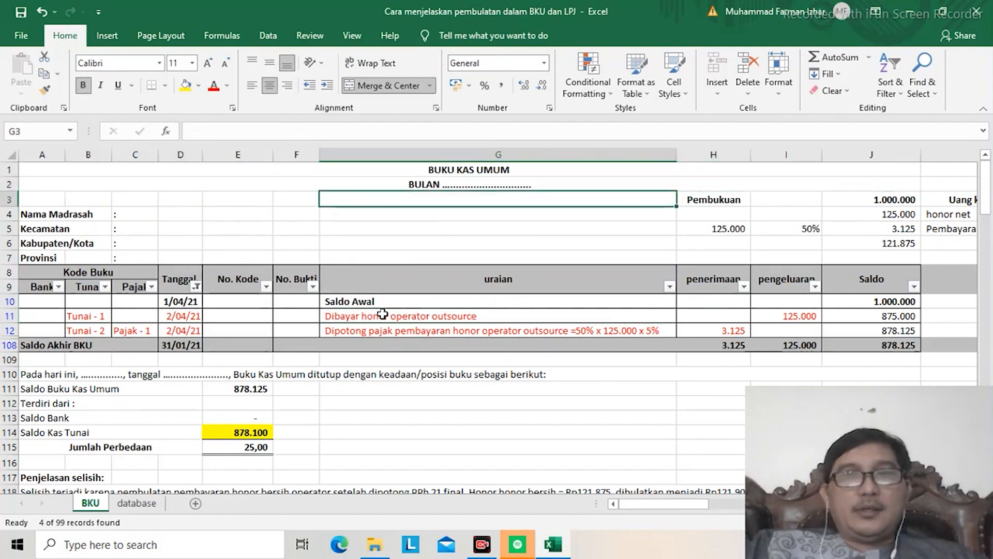
key("Down")
key("Down")
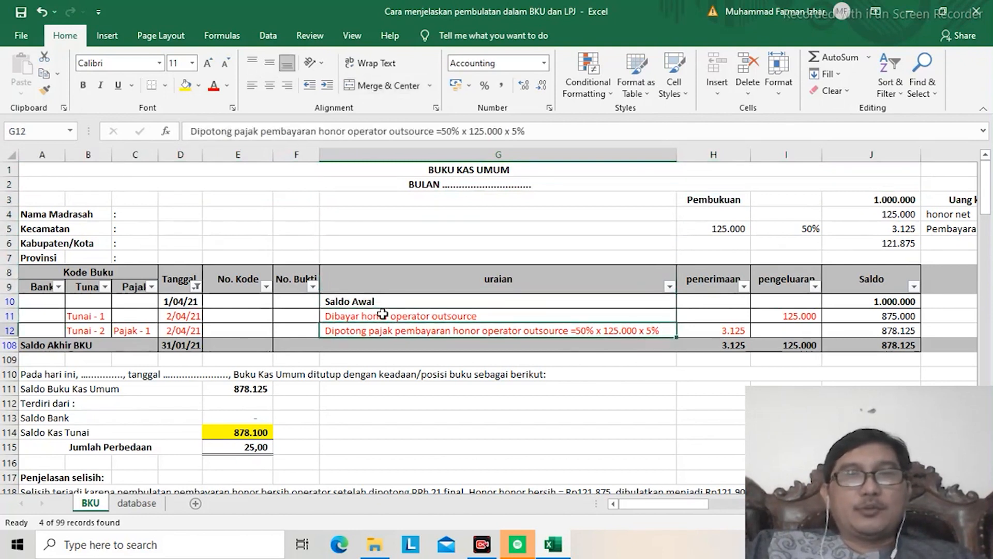
key("Up")
key("Up")
key("Right")
Step: Examine the cash calculation beside the Buku Kas Umum and the Buku Pembantu Bank table
key("Right")
key("Right")
key("Left")
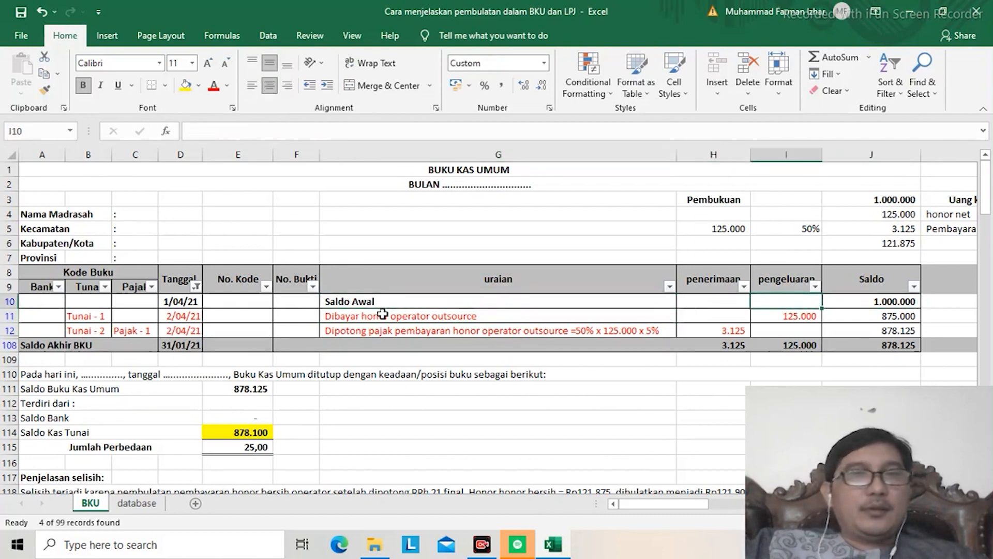
key("Home")
key("Right")
key("Right")
key("Right")
key("Right")
key("Right")
key("Right")
key("Right")
key("Right")
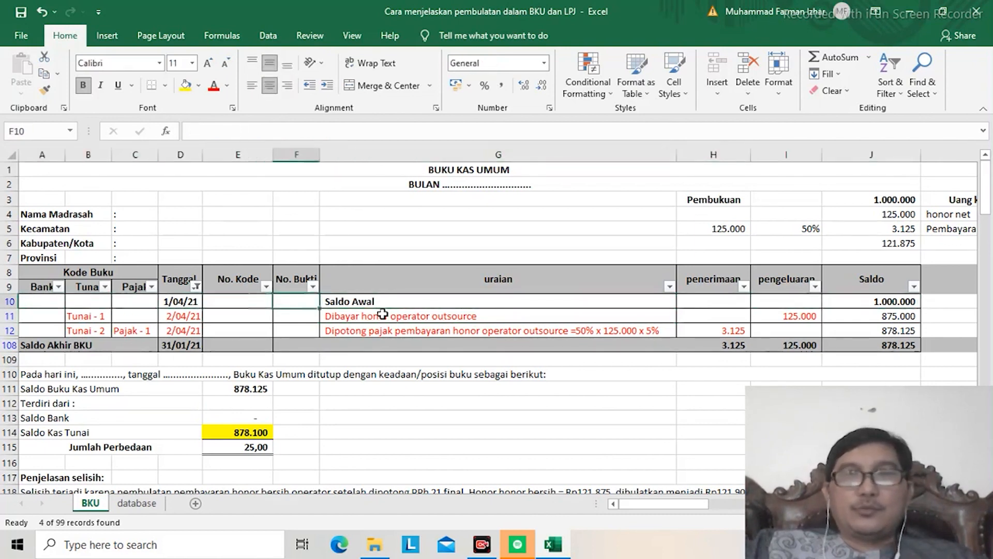
key("Right")
key("Right")
key("Right")
key("Right")
key("Right")
key("Right")
key("Right")
key("Right")
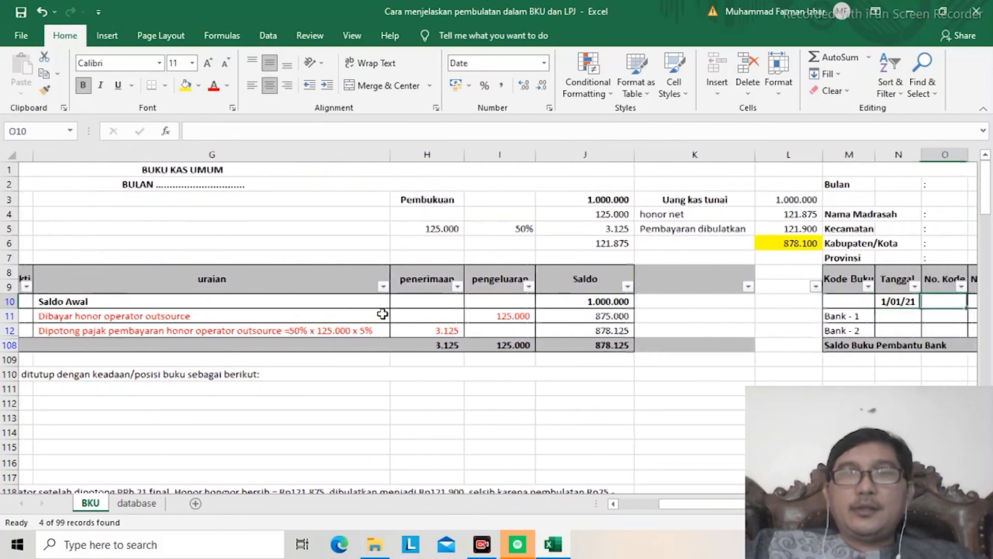
key("Right")
key("Right")
key("Right")
key("Right")
key("Right")
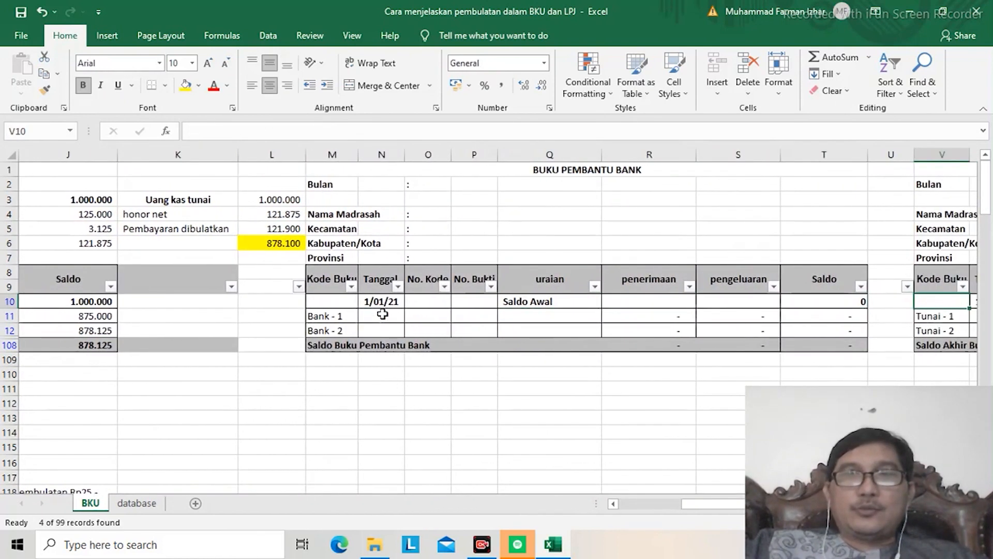
key("Left")
key("Left")
key("Left")
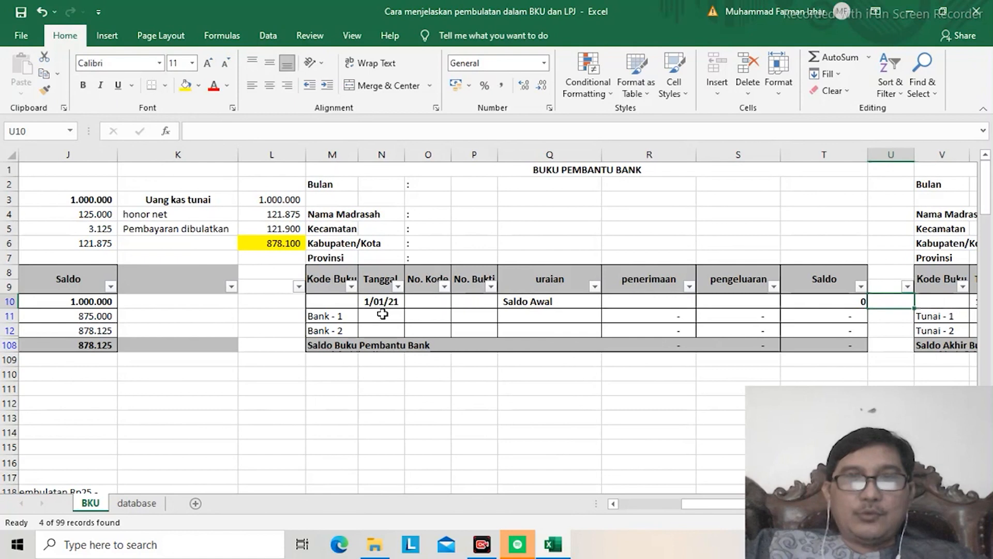
key("Right")
key("Right")
key("Right")
key("Right")
key("Right")
key("Right")
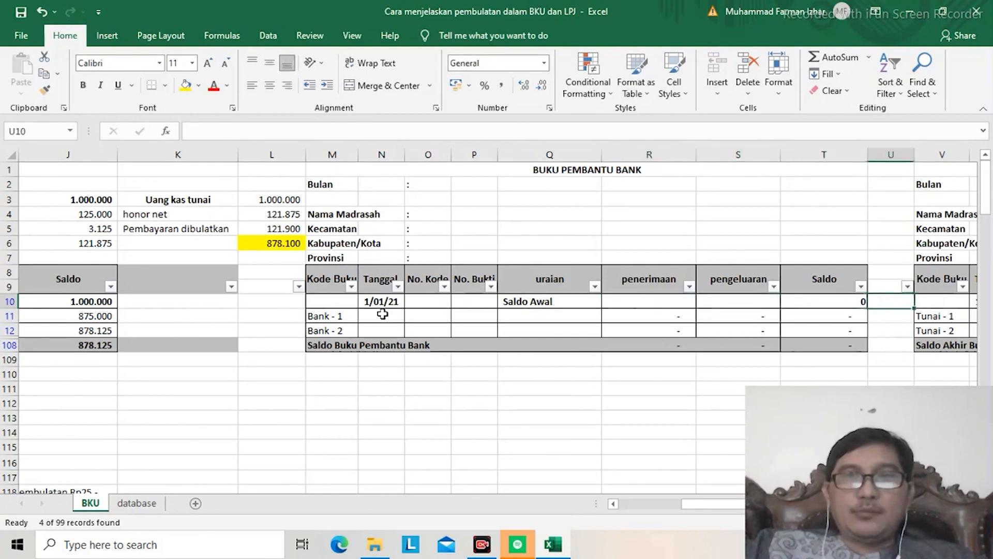
Step: Examine the Buku Pembantu Kas Tunai and the Buku Pembantu Pajak tables on the BKU sheet
key("Right")
key("Right")
key("Right")
key("Right")
key("Right")
key("Right")
key("Right")
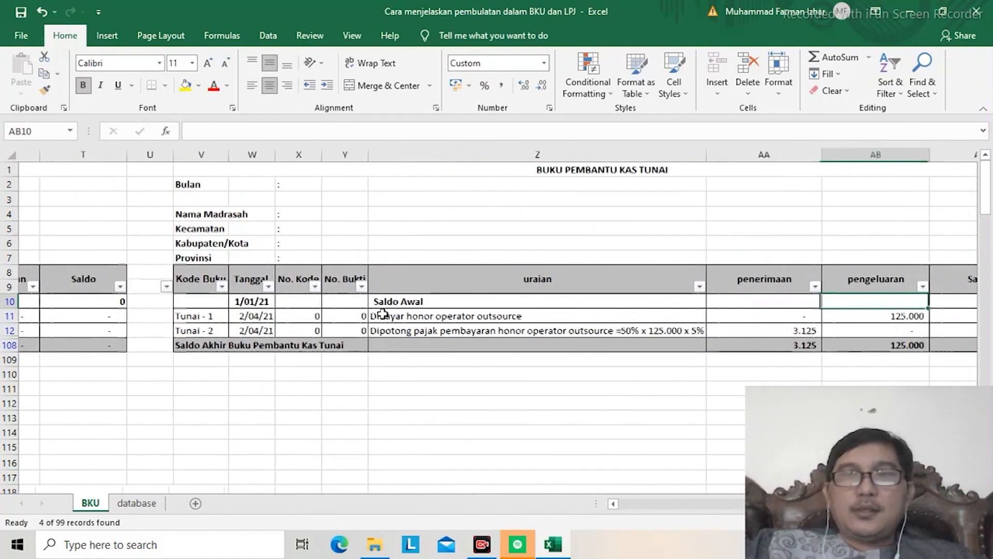
key("Right")
key("Right")
key("Right")
key("Right")
key("Right")
key("Right")
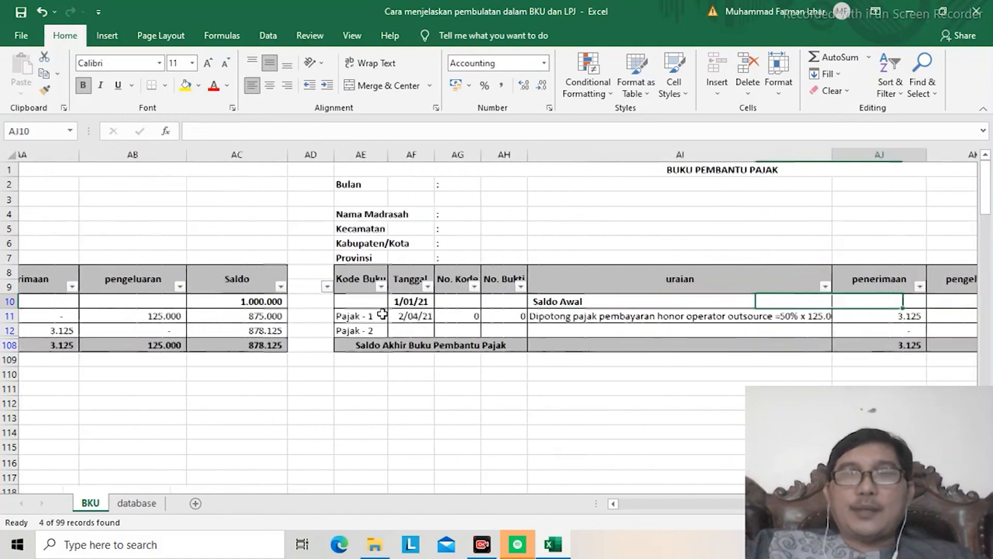
key("Right")
key("Right")
key("Right")
key("Right")
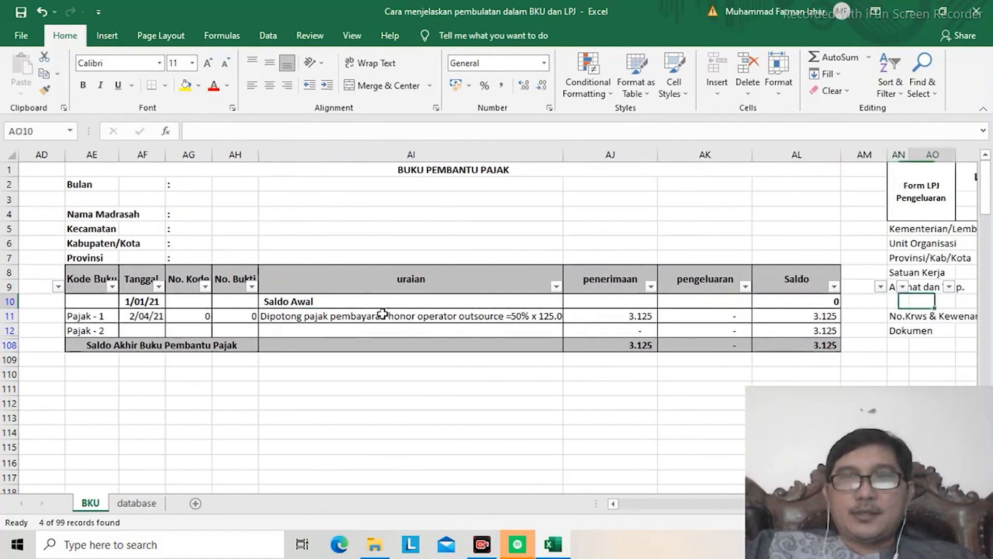
Step: View the start of the LPJ Pengeluaran form, and return to the first column of the Buku Kas Umum
key("Right")
key("Left")
key("Left")
key("Left")
key("Left")
key("Left")
key("Left")
key("Left")
key("Left")
key("Left")
key("Left")
key("Left")
key("Left")
key("Left")
key("Left")
key("Left")
key("Left")
key("Left")
key("Left")
key("Left")
key("Left")
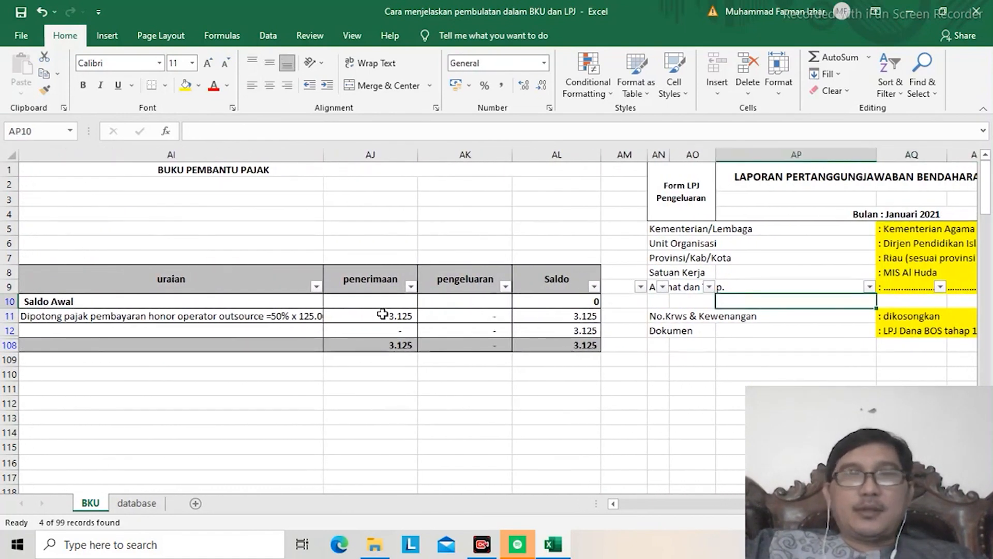
key("Left")
key("Left")
key("Left")
key("Left")
key("Left")
key("Left")
key("Left")
key("Left")
key("Left")
key("Left")
key("Left")
key("Left")
key("Left")
key("Left")
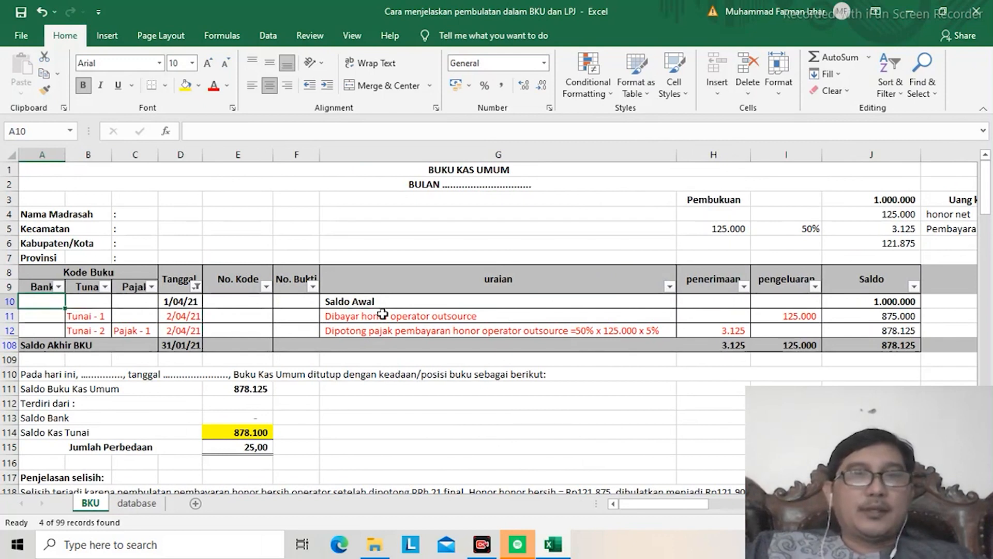
Step: Review the Buku Kas Umum from its title and month line to the Saldo Awal amount in J10
key("Up")
key("Up")
key("Up")
key("Up")
key("Up")
key("Up")
key("Up")
key("Up")
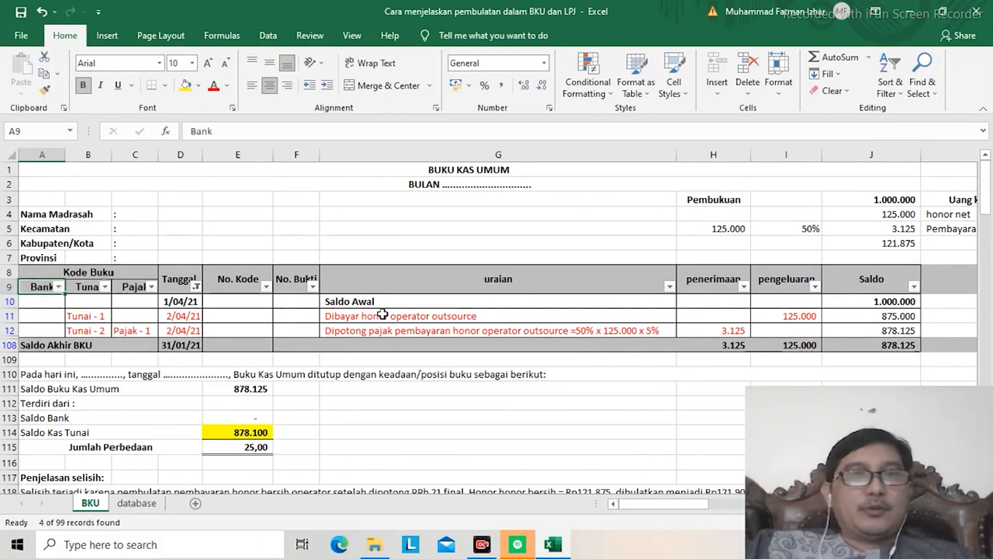
key("Up")
key("Down")
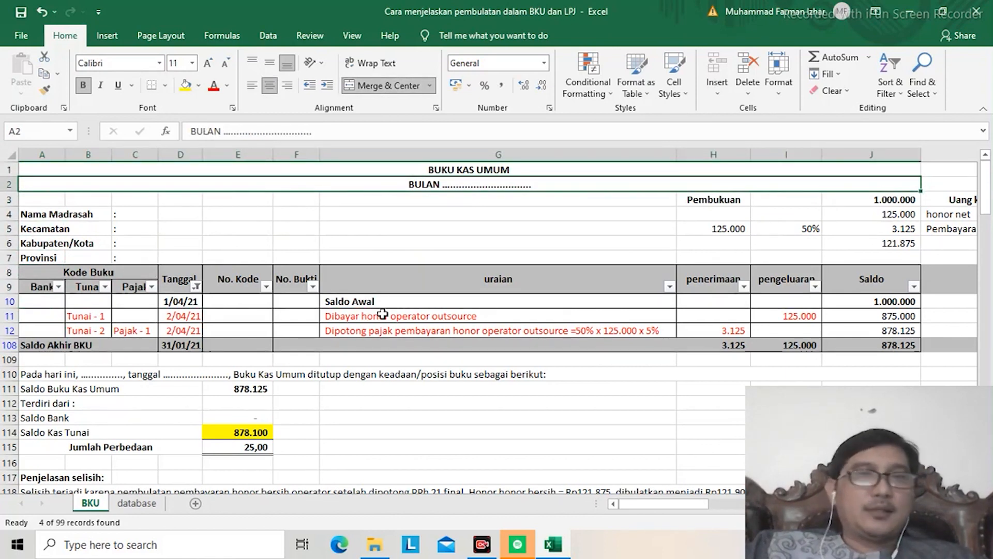
key("Down")
key("Down")
key("Down")
key("Down")
key("Down")
key("Down")
key("Down")
key("Down")
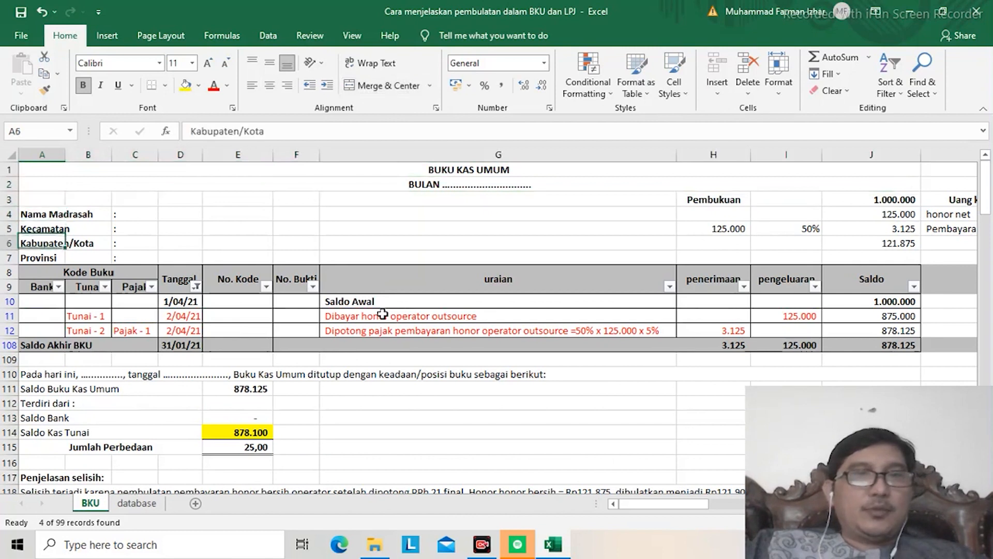
key("Right")
key("Right")
key("Right")
key("Right")
key("Right")
key("Right")
key("Right")
key("Right")
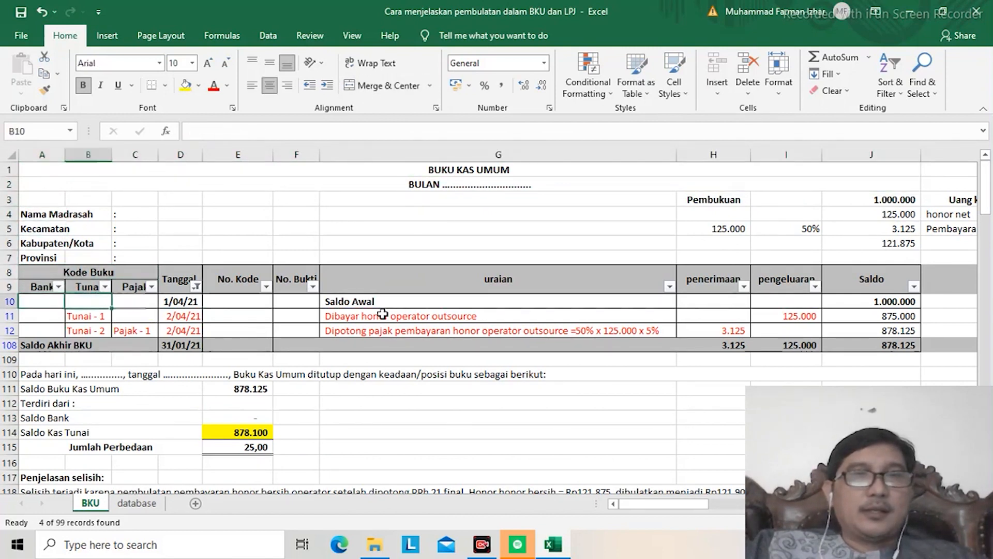
key("Right")
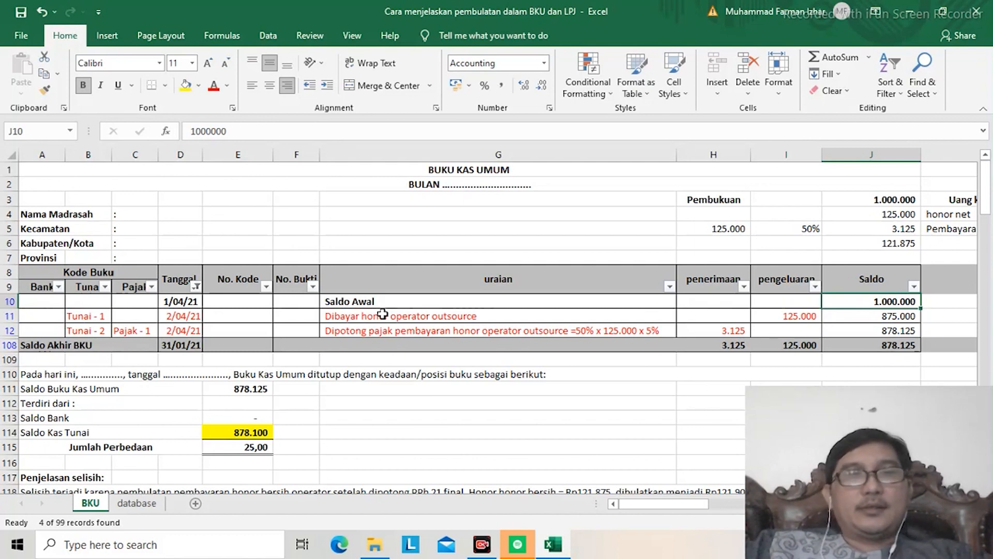
Step: Examine the Saldo Awal row and the honorarium payment's running balance, expense amount and description in row 11
key("Left")
key("Left")
key("Left")
key("Left")
key("Left")
key("Left")
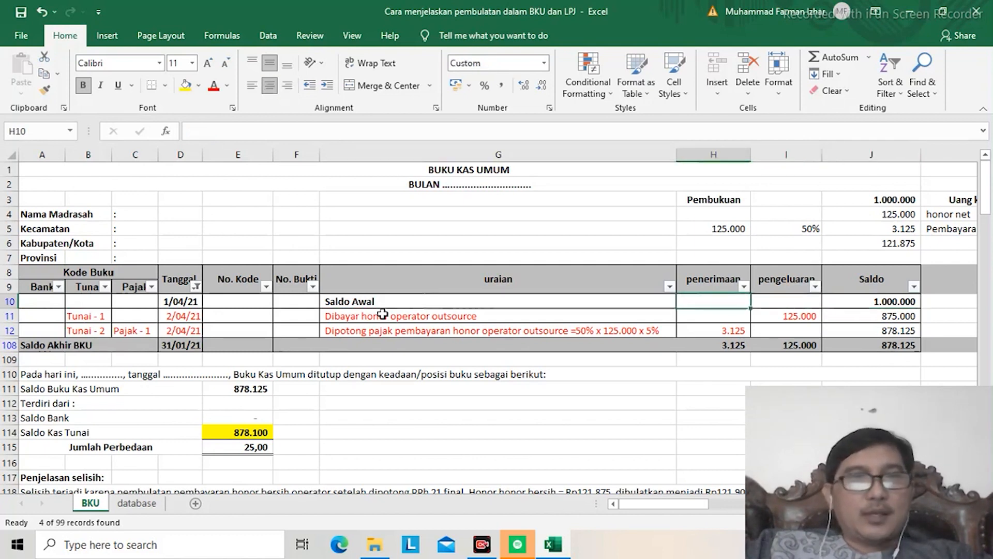
key("Right")
key("Right")
key("Right")
key("Right")
key("Right")
key("Right")
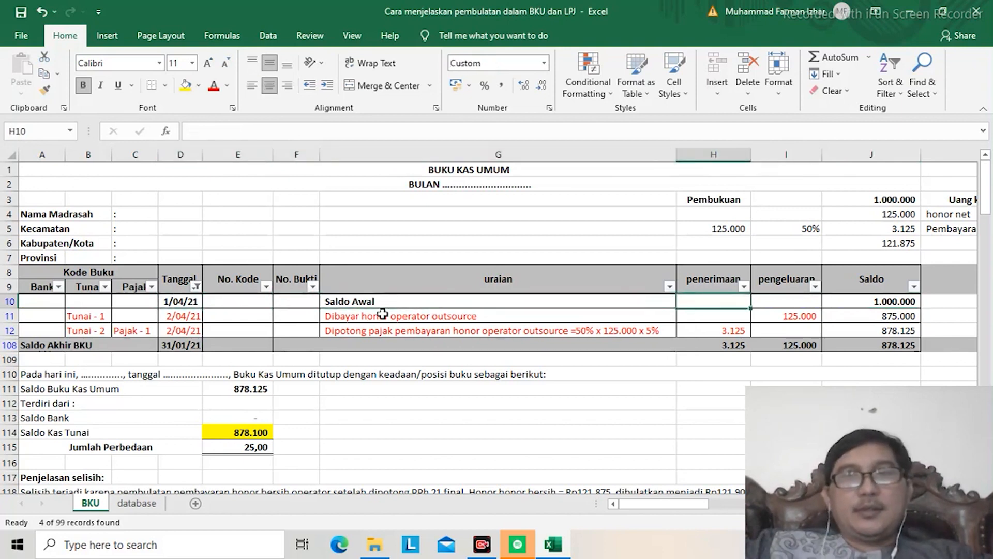
key("Down")
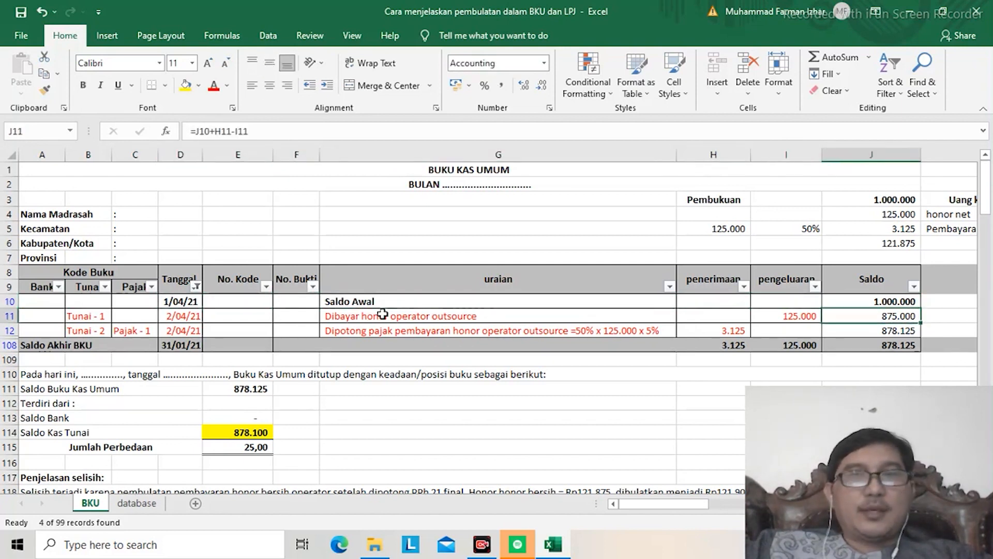
key("Up")
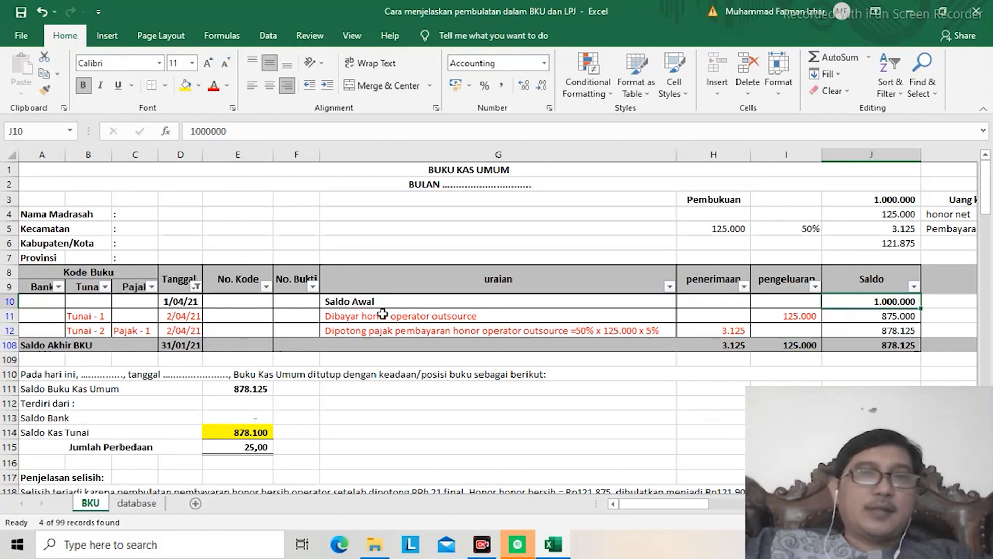
key("Down")
key("Left")
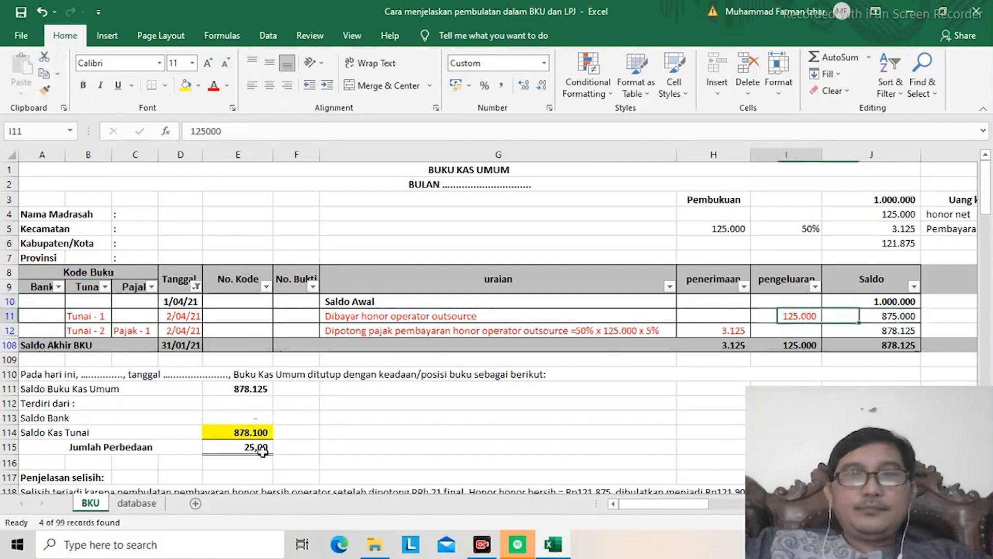
key("Left")
key("Left")
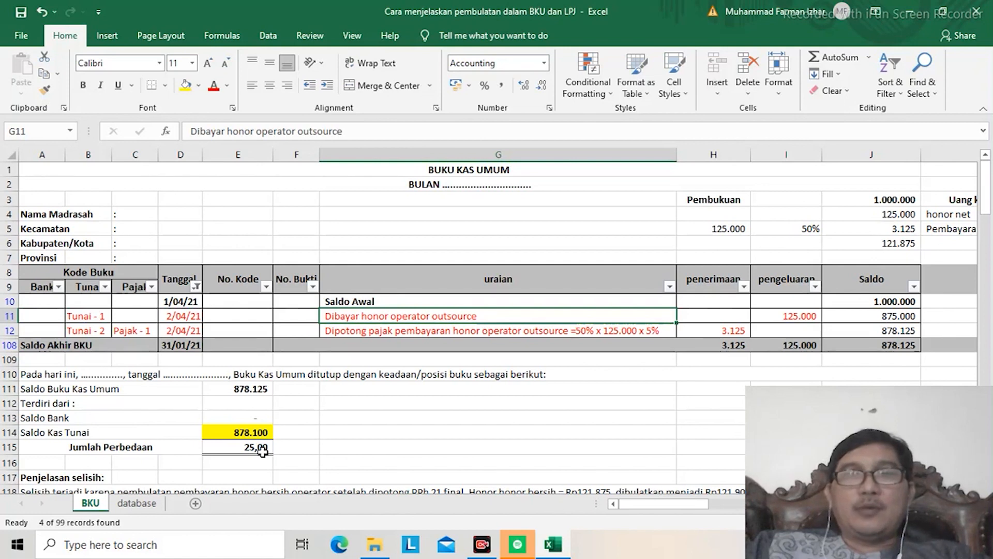
Step: Examine the honorarium payment's description in G11 together with its expense amount in I11
key("Right")
key("Right")
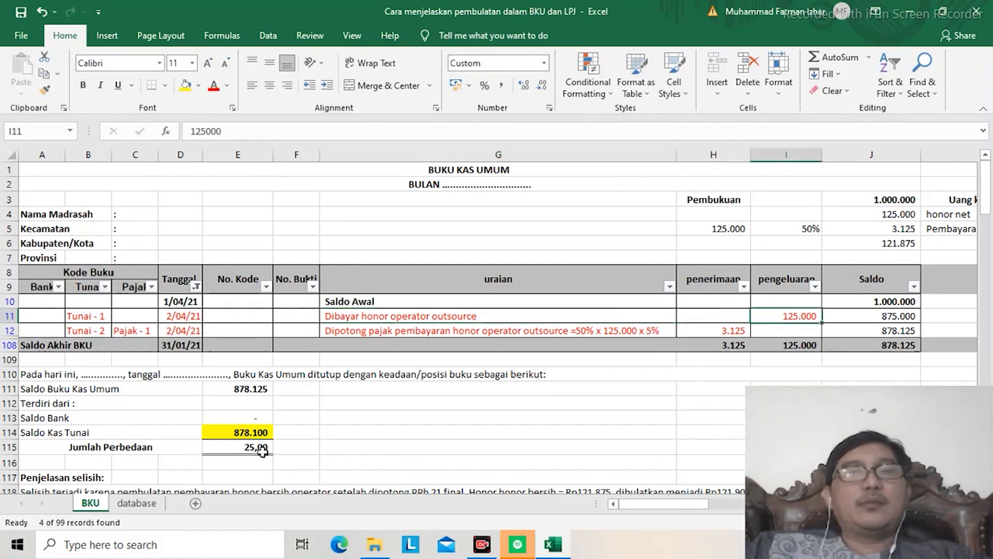
key("Left")
key("Left")
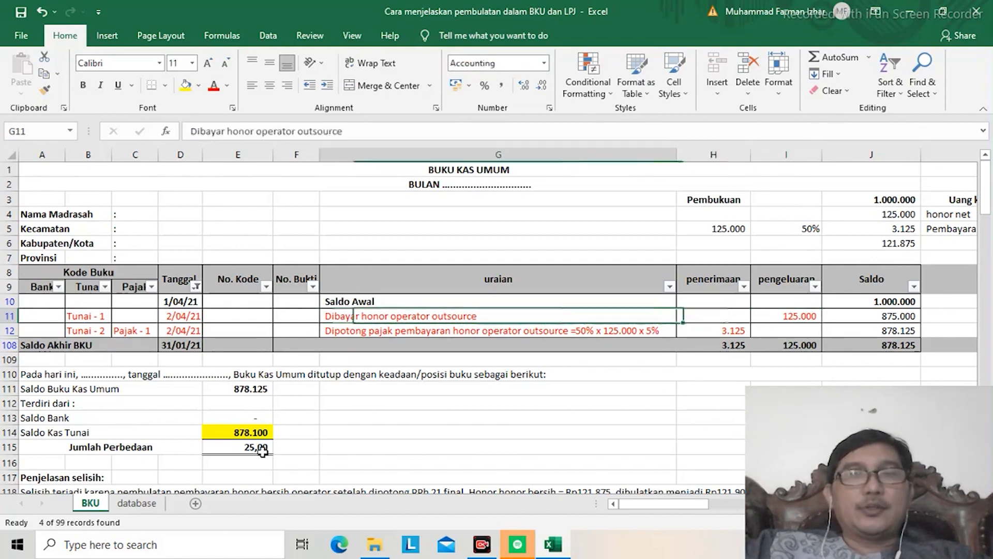
key("Right")
key("Right")
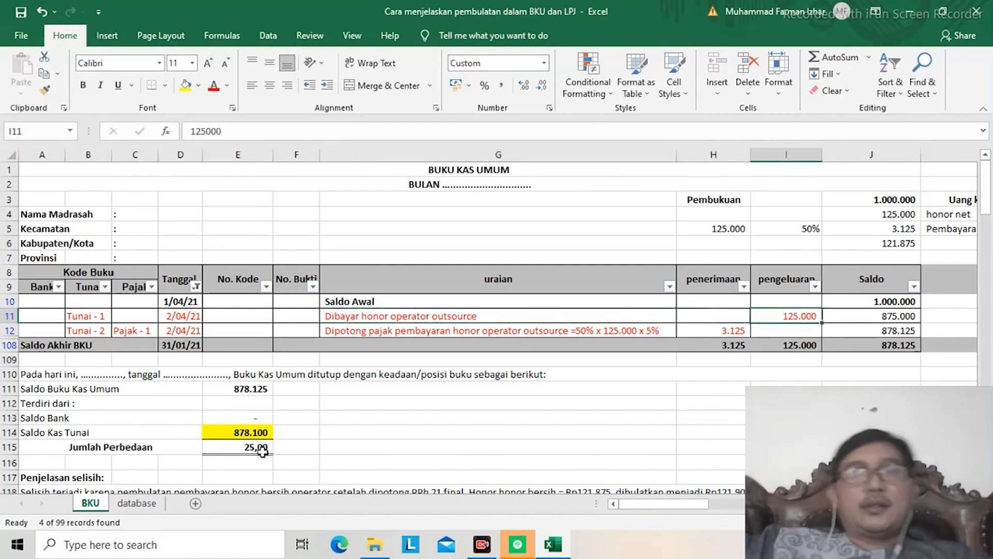
key("Left")
key("Left")
key("Left")
key("Right")
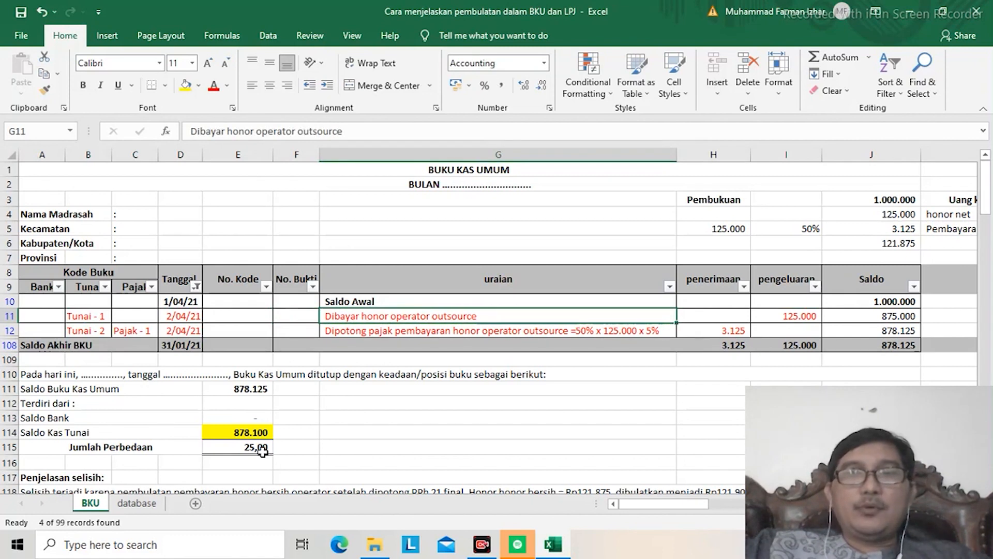
key("Right")
key("Left")
key("Right")
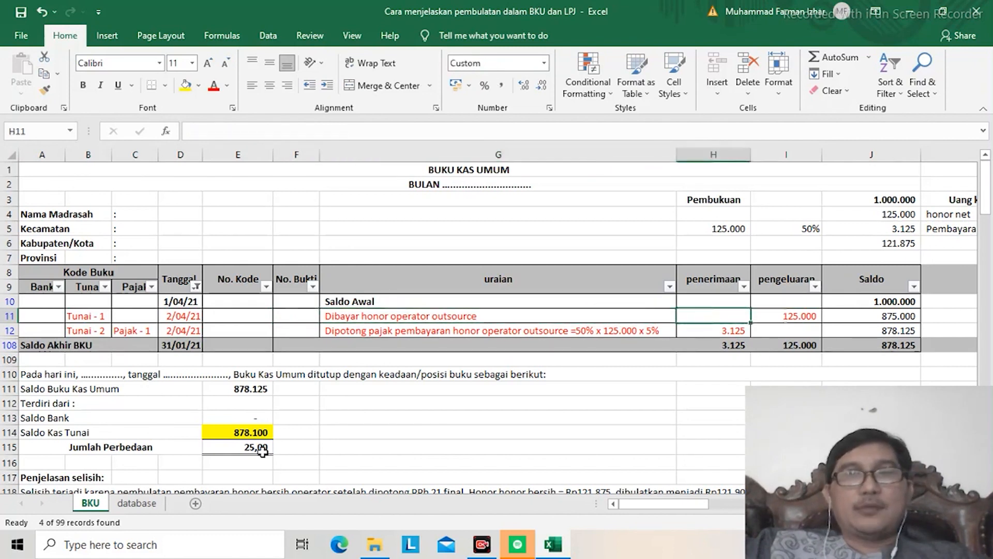
key("Right")
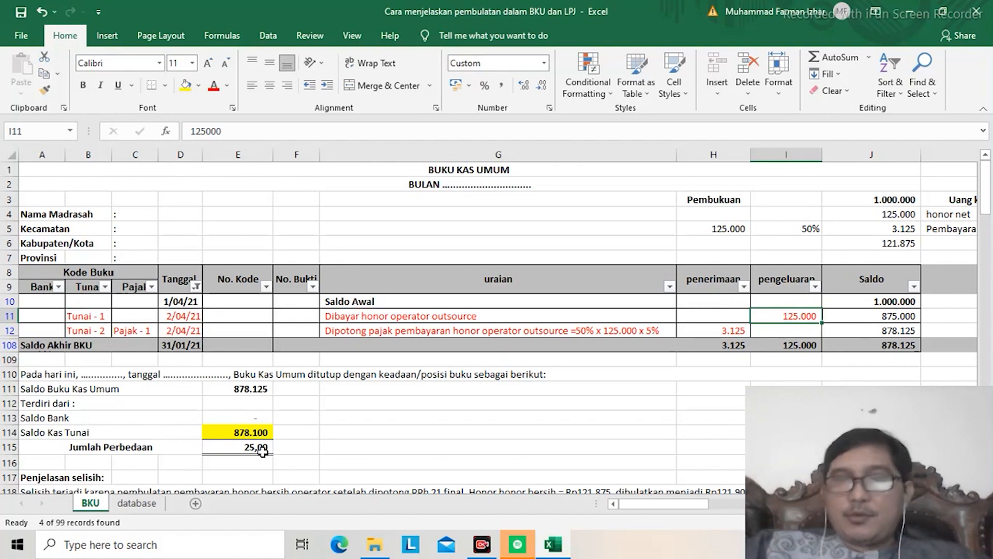
key("Left")
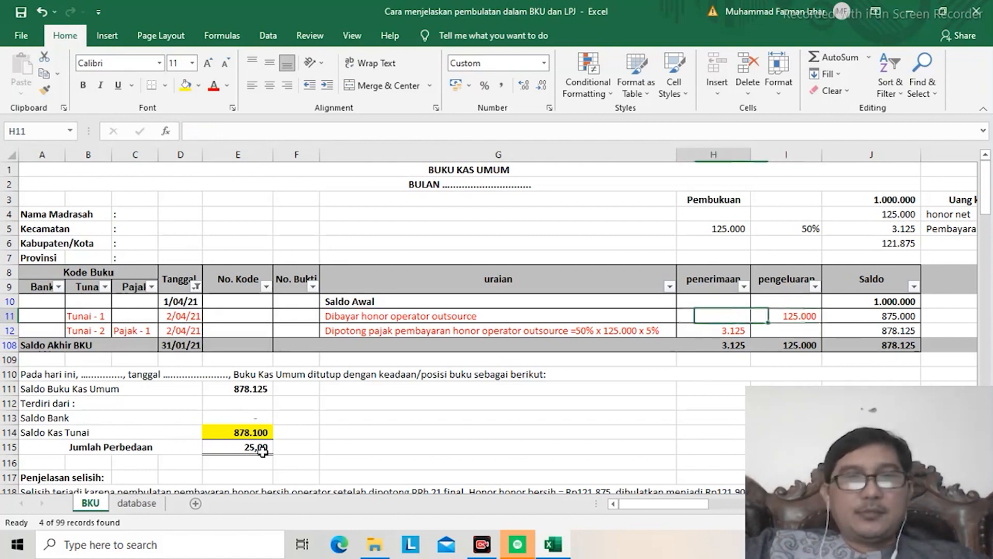
key("Left")
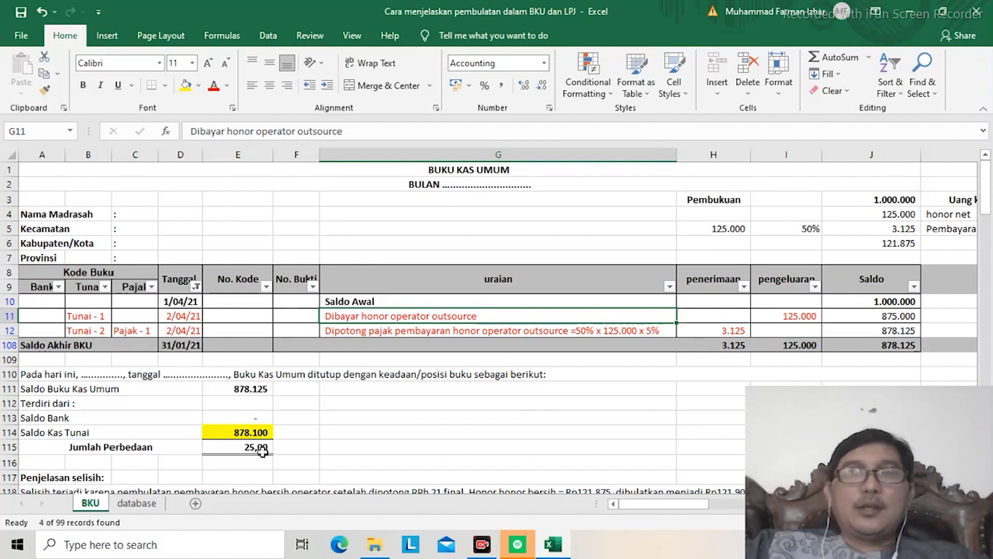
key("Right")
key("Right")
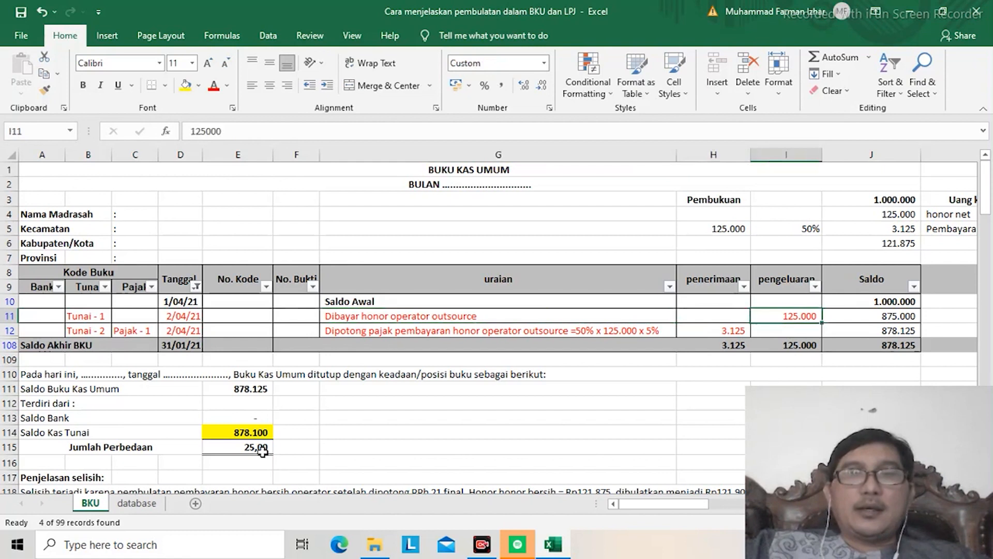
Step: Examine the tax deduction entry in row 12 and the Pembukuan calculation block above the table
key("Down")
key("Left")
key("Left")
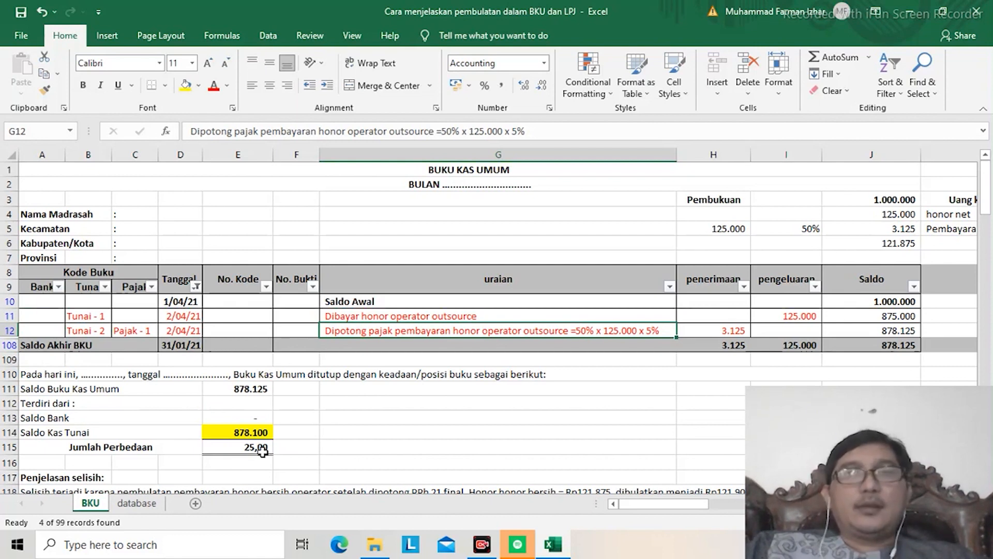
key("Right")
key("Right")
key("Up")
key("Up")
key("Up")
key("Up")
key("Up")
key("Up")
key("Up")
key("Left")
key("Right")
key("Left")
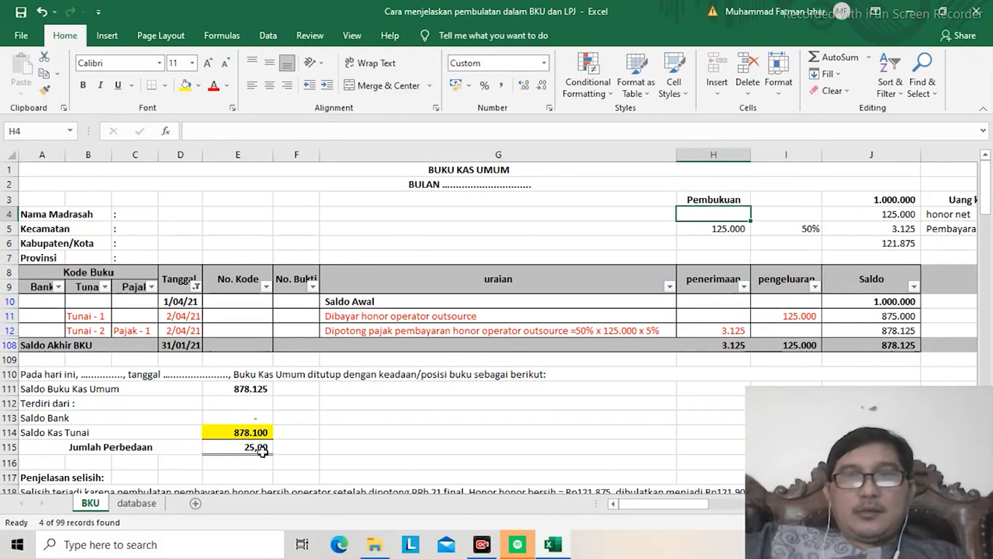
Step: Trace the Saldo Awal amount from J10 across to the opening balance of the Buku Pembantu Kas Tunai in AC10
key("Down")
key("Down")
key("Down")
key("Down")
key("Down")
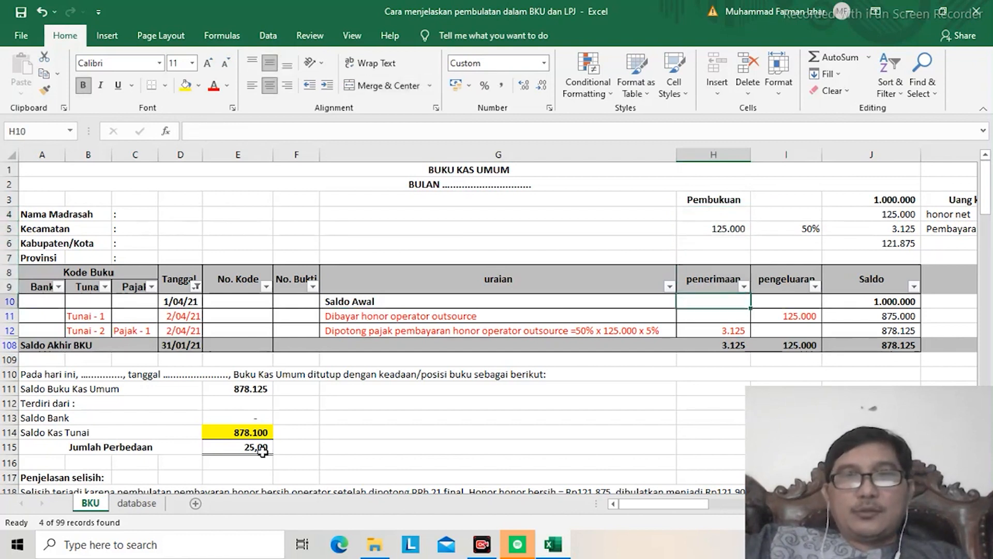
key("Right")
key("Right")
key("Left")
key("Right")
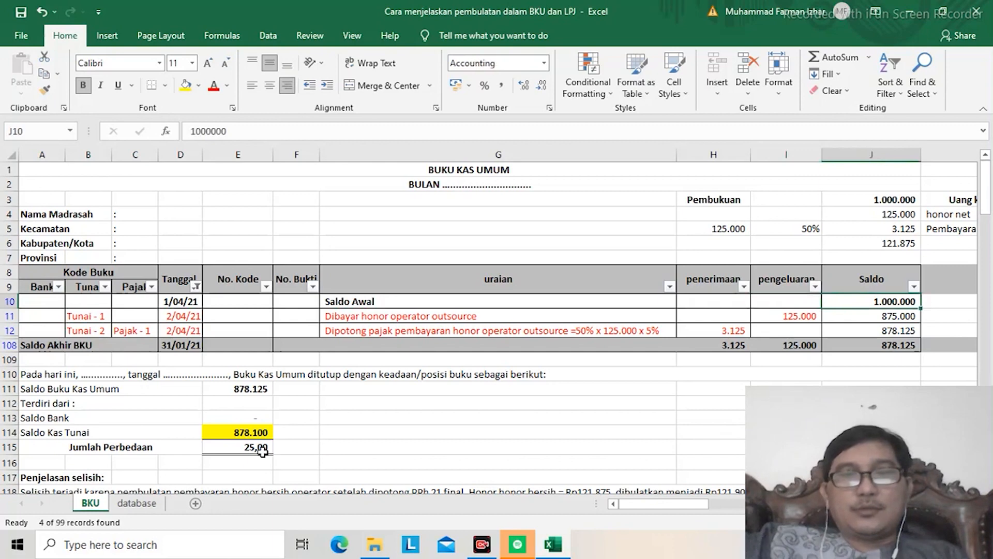
key("Right")
key("Right")
key("Right")
key("Right")
key("Right")
key("Right")
key("Right")
key("Right")
key("Right")
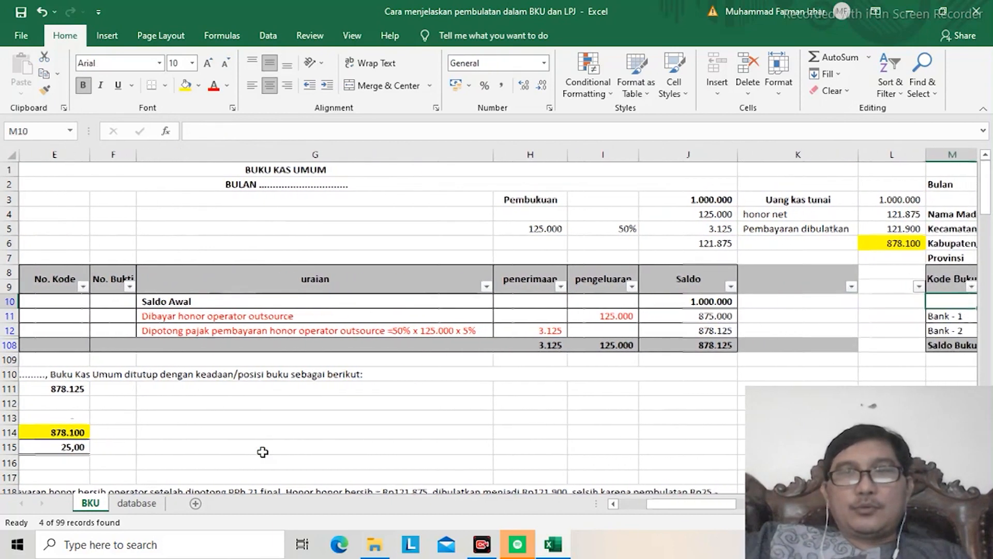
key("Right")
key("Right")
key("Right")
key("Right")
key("Right")
key("Right")
key("Right")
key("Right")
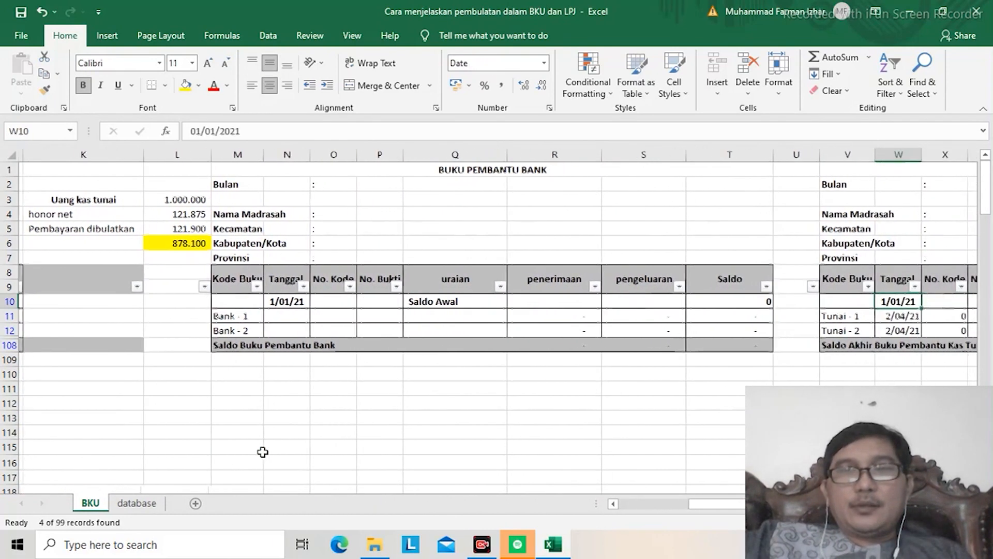
key("Right")
key("Right")
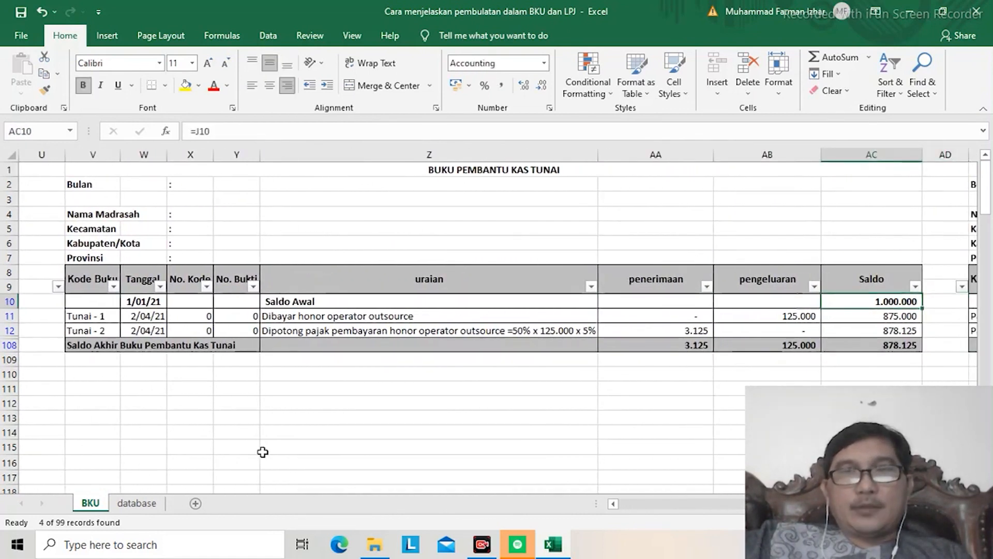
Step: Choose Tunai - 1 as the book code in B11 of the Buku Kas Umum, and check that row's description and expense amount
key("Left")
key("Left")
key("Left")
key("Left")
key("Left")
key("Left")
key("Left")
key("Left")
key("Left")
key("Left")
key("Left")
key("Left")
key("Left")
key("Left")
key("Left")
key("Left")
key("Left")
key("Left")
key("Left")
key("Left")
key("Left")
key("Left")
key("Left")
key("Left")
key("Left")
key("Left")
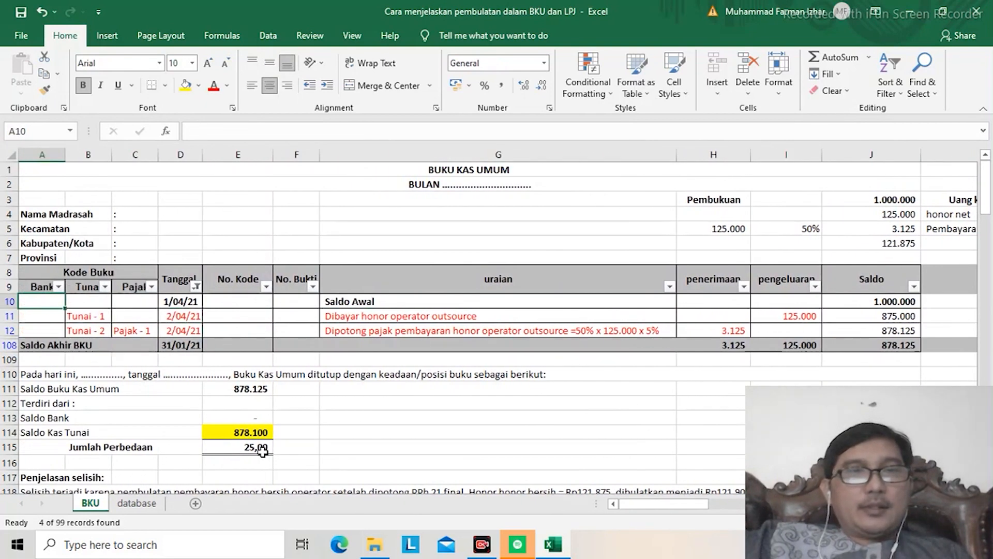
key("Down")
key("Right")
key("Right")
key("Right")
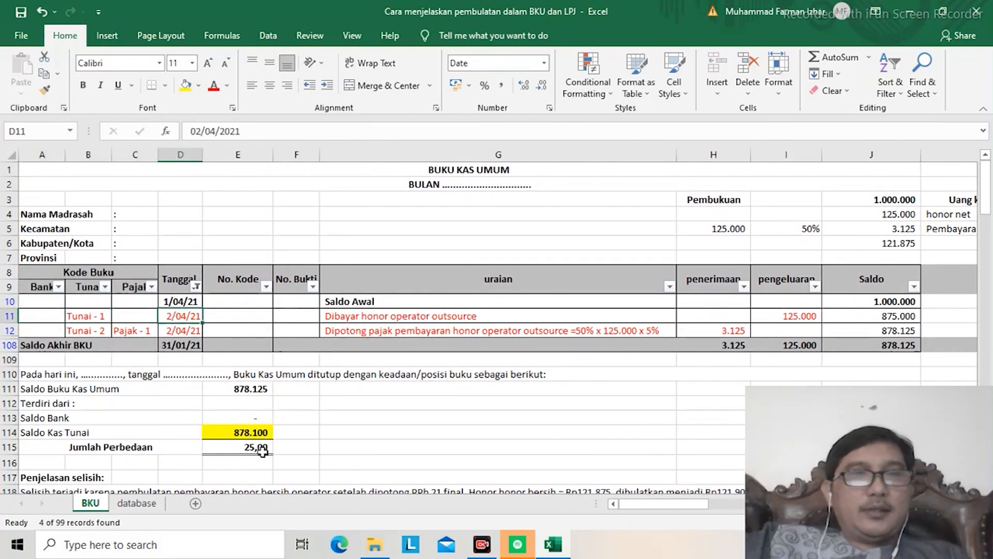
left_click(90, 319)
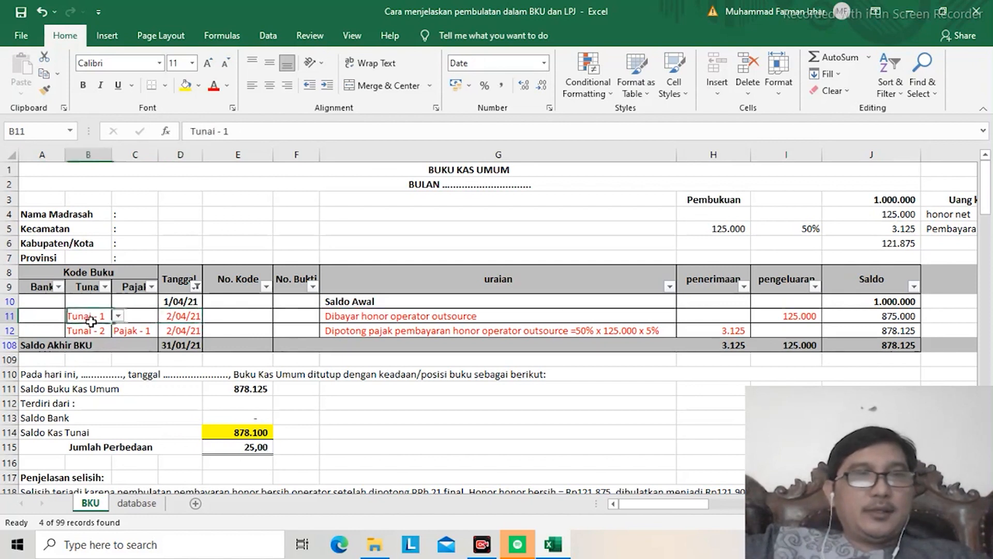
left_click(119, 316)
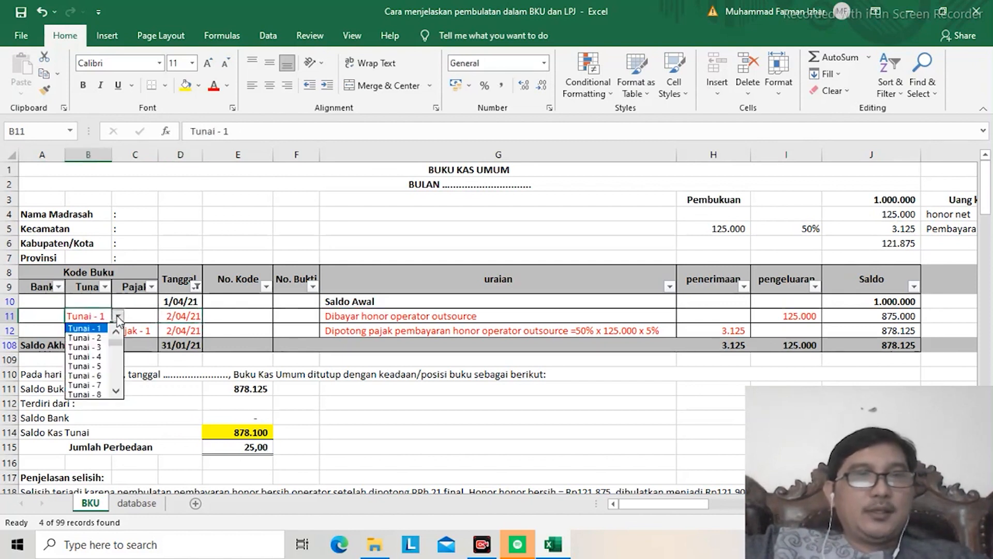
left_click(99, 329)
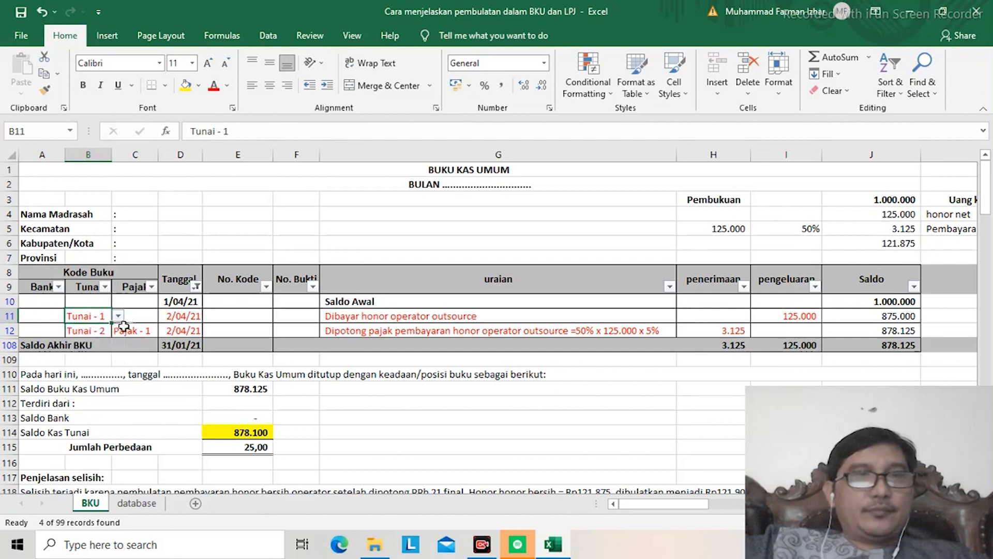
left_click(370, 313)
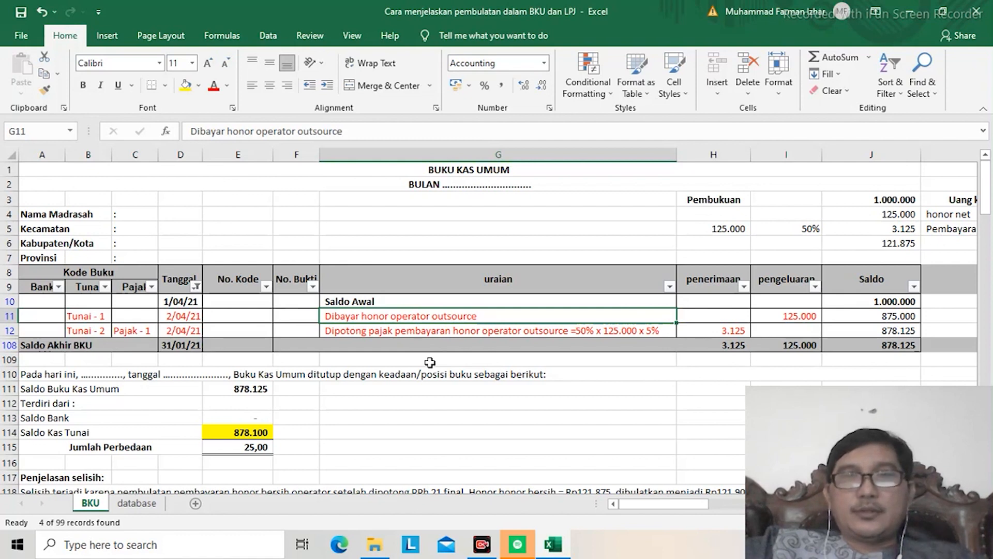
left_click(787, 318)
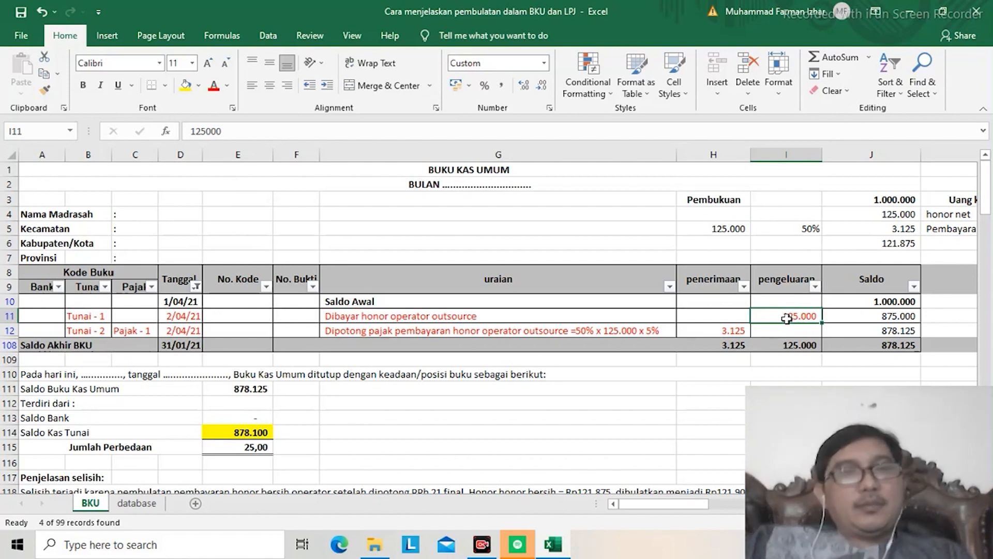
Step: Enter the label "Honor bruto" in H4 of the Pembukuan block
key("Right")
key("Up")
key("Up")
key("Up")
key("Up")
key("Up")
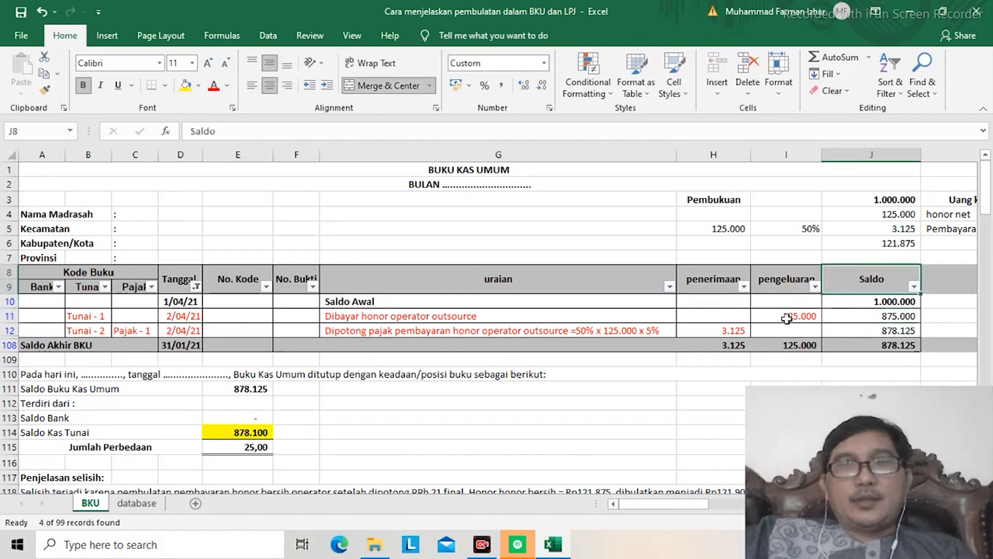
key("Up")
key("Left")
key("Left")
key("Right")
key("Left")
type("H")
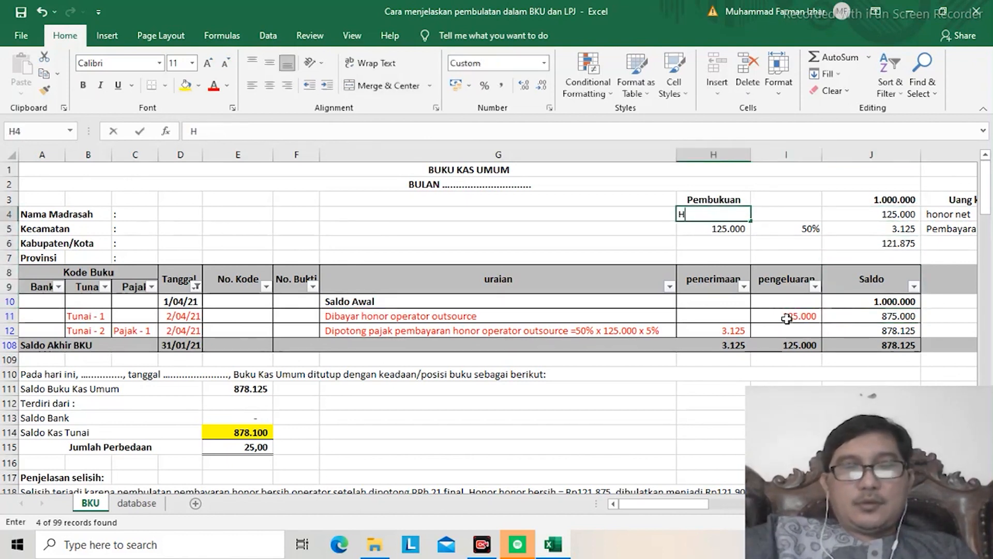
type("onor bruto")
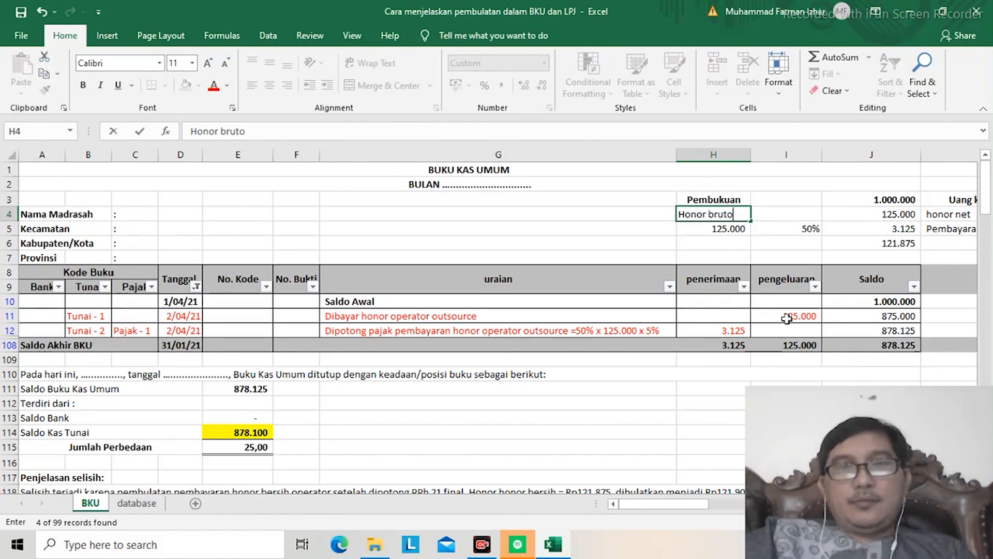
key("Return")
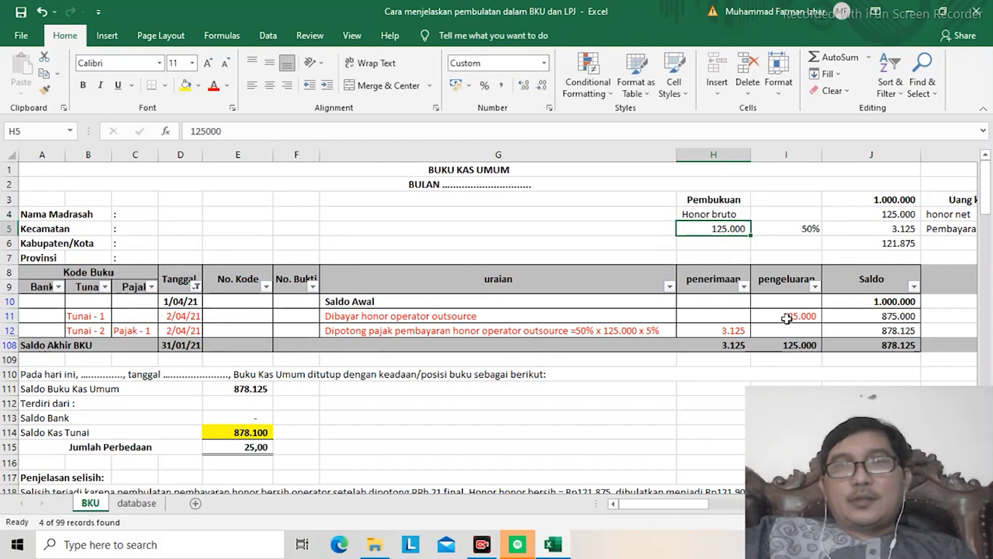
Step: Examine the gross honorarium in J4 and the tax calculation in row 5, from its base and percentage to the formula in J5
key("Right")
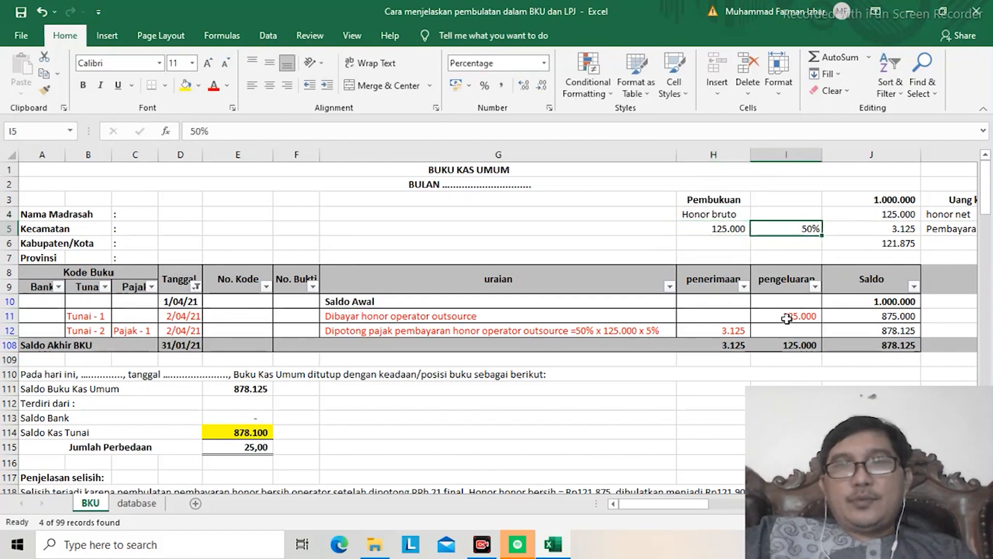
key("Up")
key("Right")
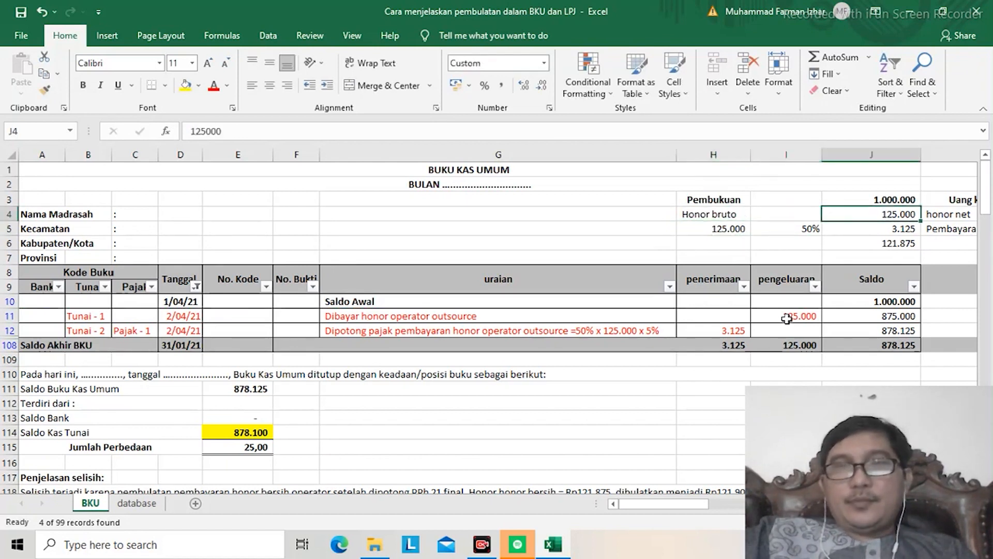
key("Down")
key("Left")
key("Left")
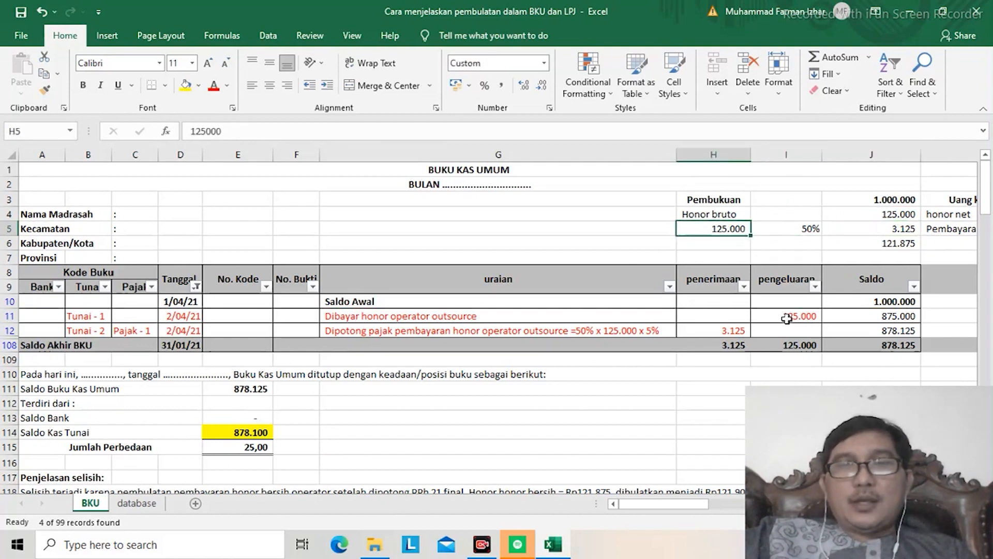
key("Right")
key("Right")
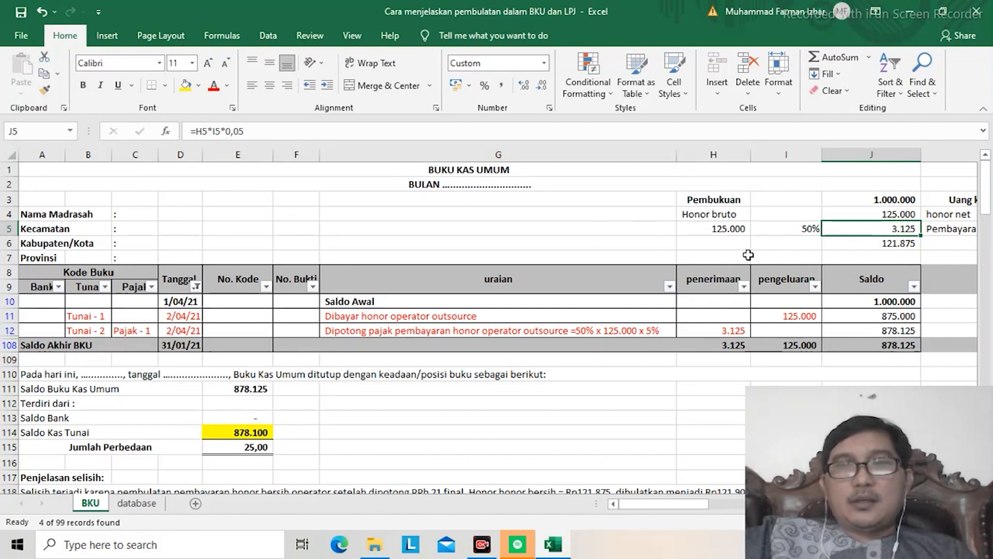
Step: Enter the label "Honor bersih" in H6 of the Pembukuan block
left_click(734, 239)
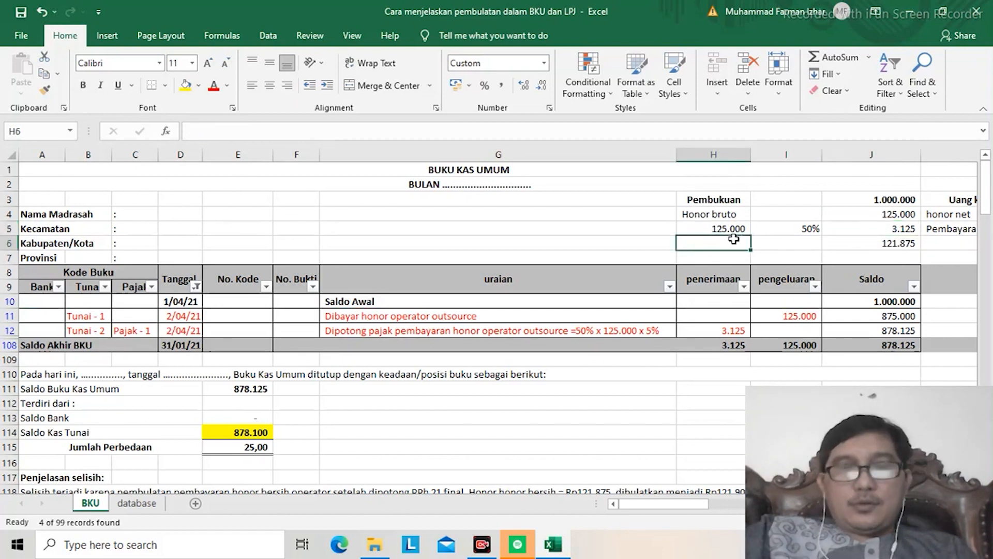
type("Honor ")
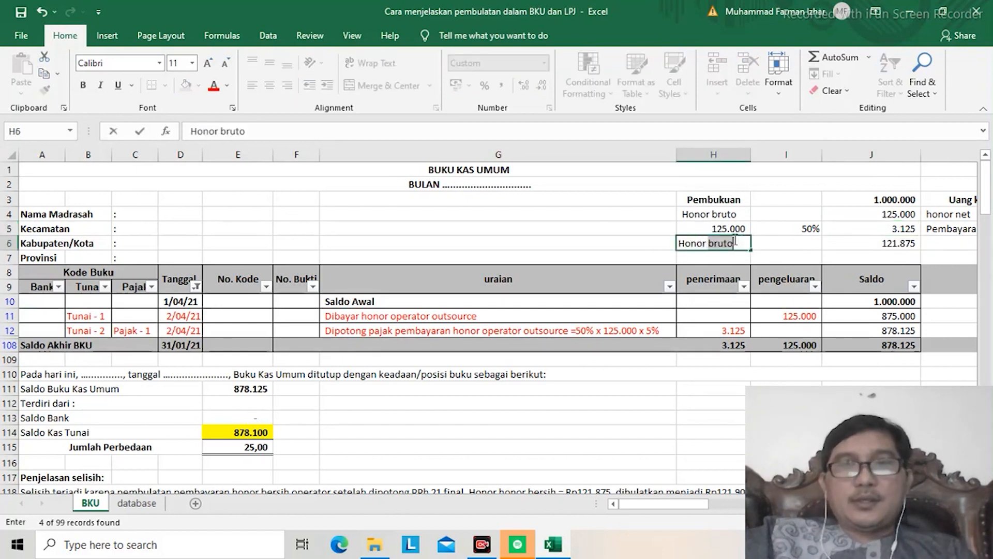
type("bersih")
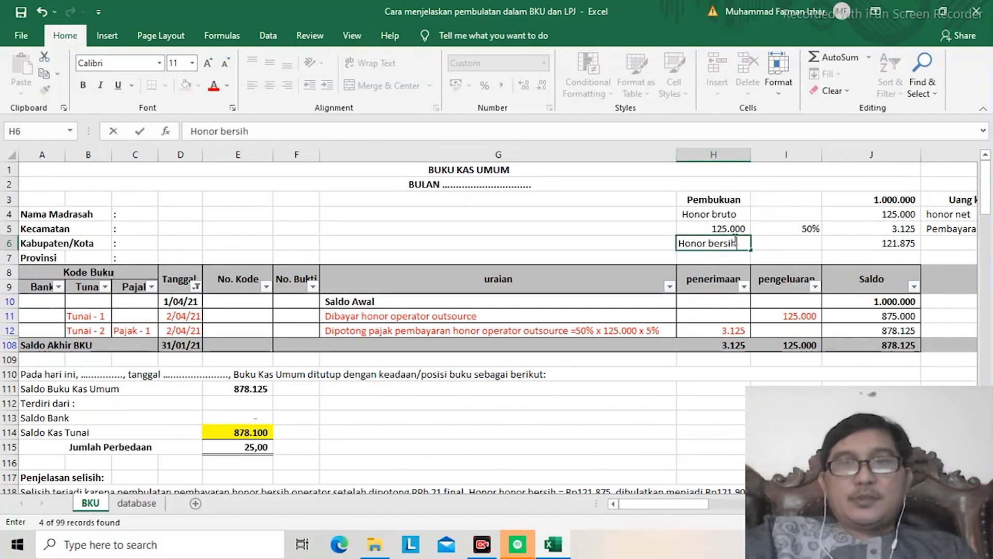
key("Return")
type("\\")
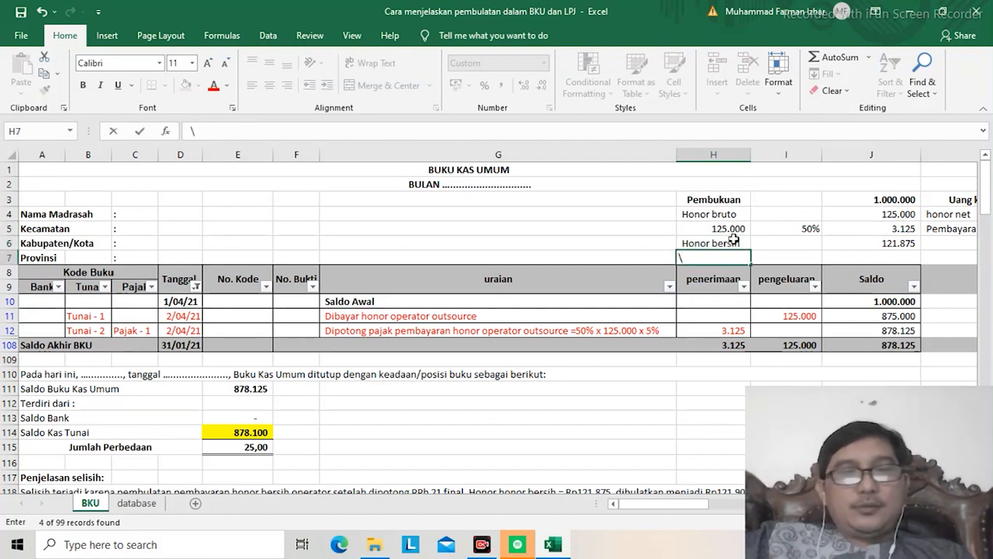
key("Escape")
Step: Highlight the net honorarium amount in J6 with a yellow fill
key("Up")
key("Right")
key("Right")
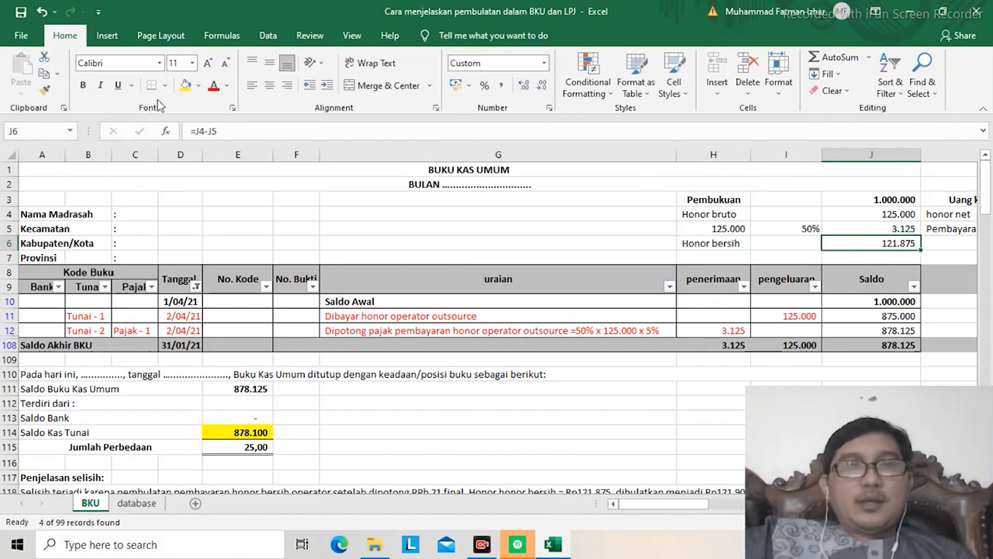
left_click(186, 84)
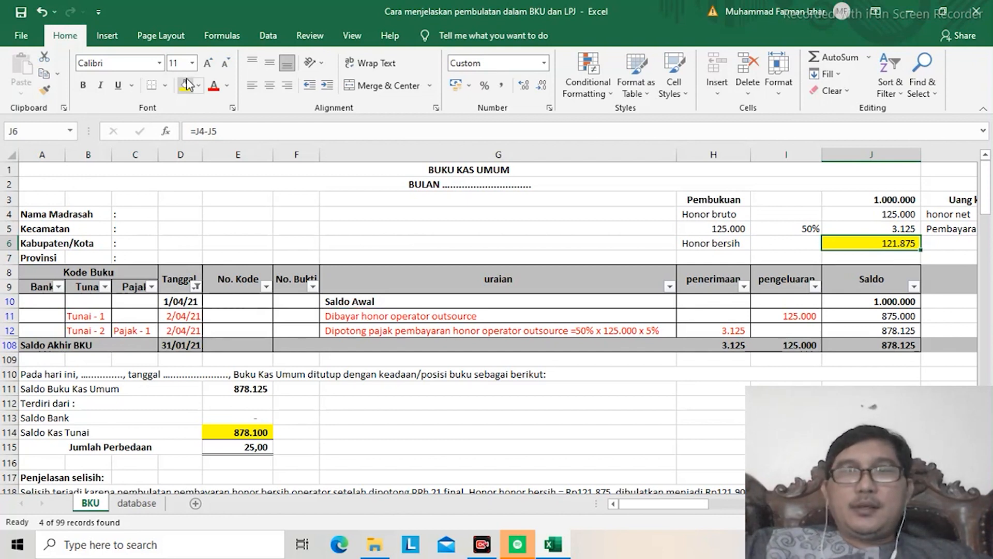
Step: Set the Pembayaran dibulatkan amount in L5 of the Uang kas tunai block to 122000
key("Right")
key("Right")
key("Right")
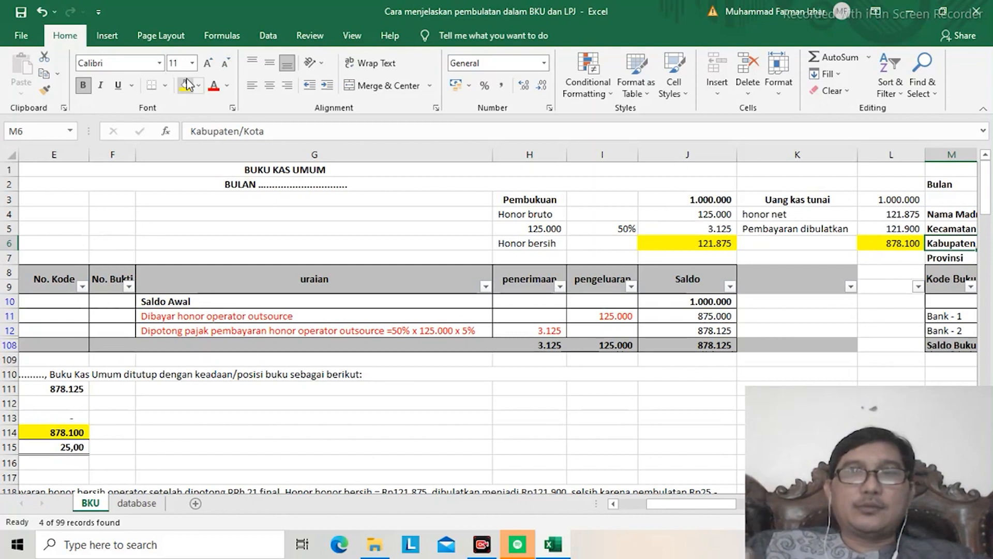
key("Up")
key("Up")
key("Down")
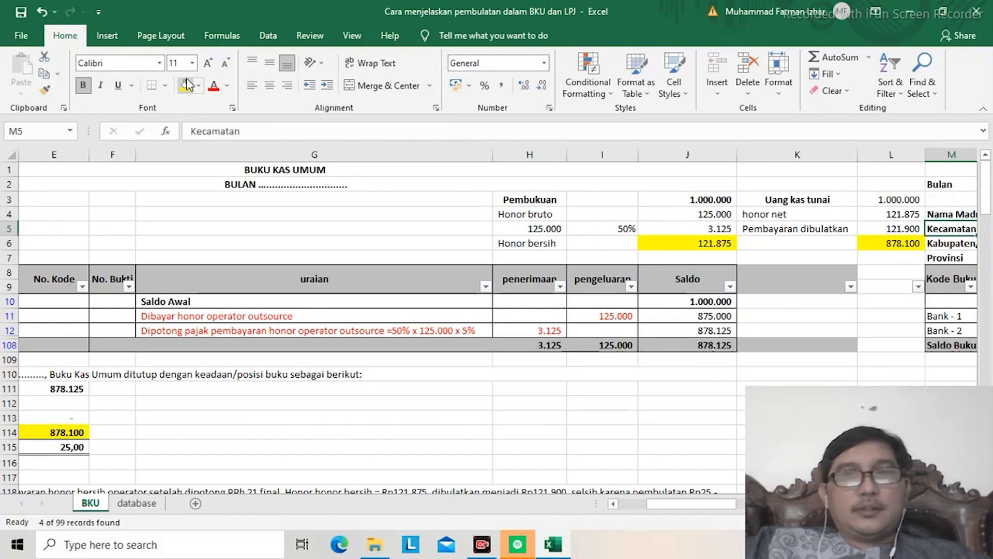
key("Left")
key("Left")
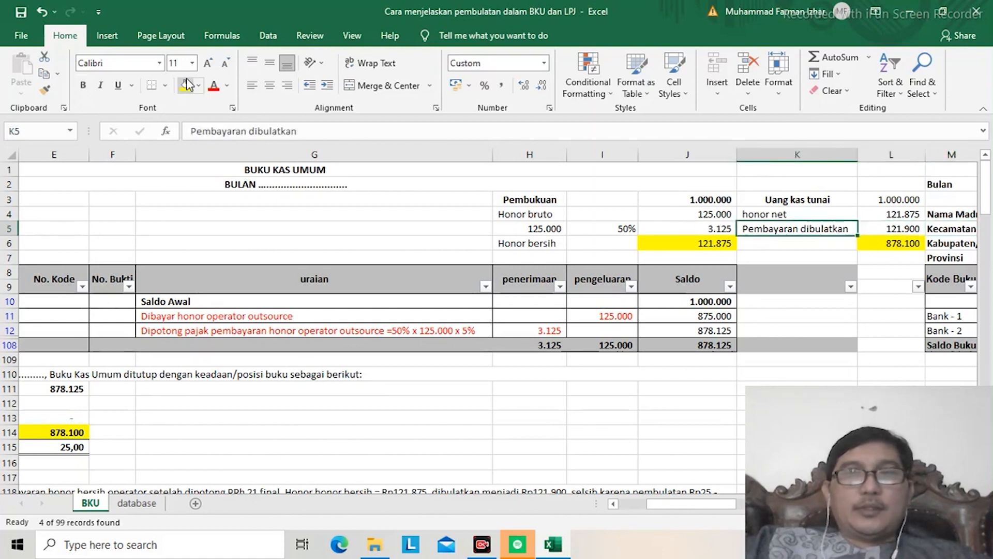
key("Right")
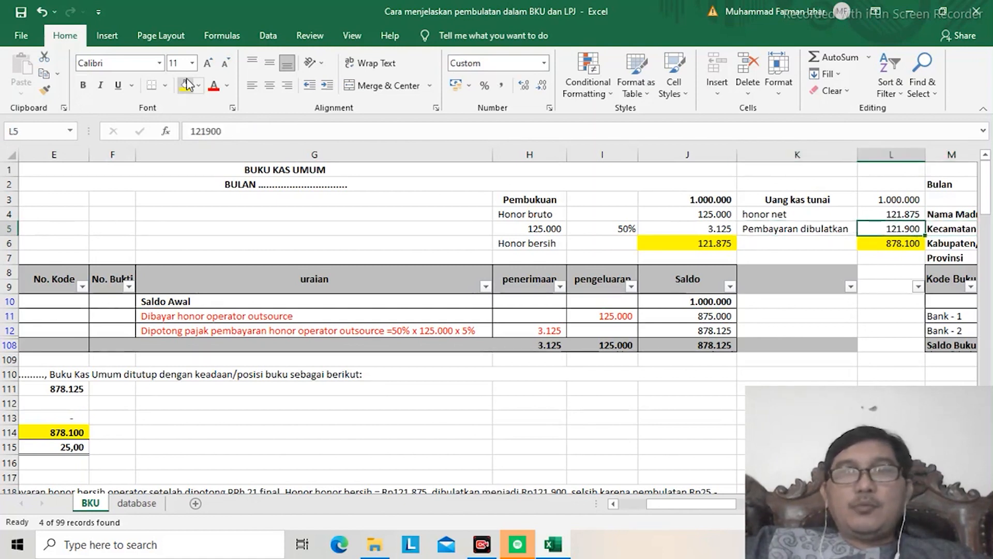
type("1")
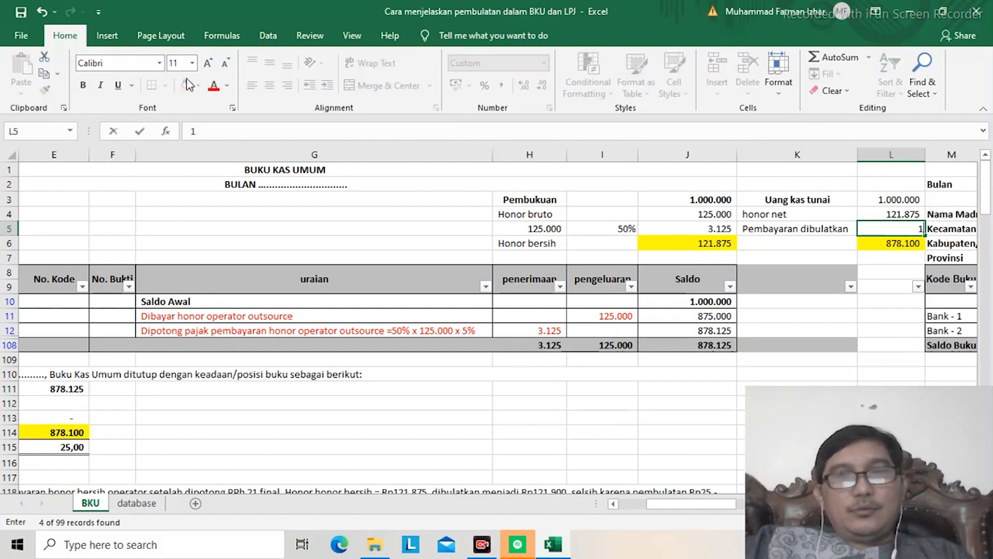
type("22")
type("000")
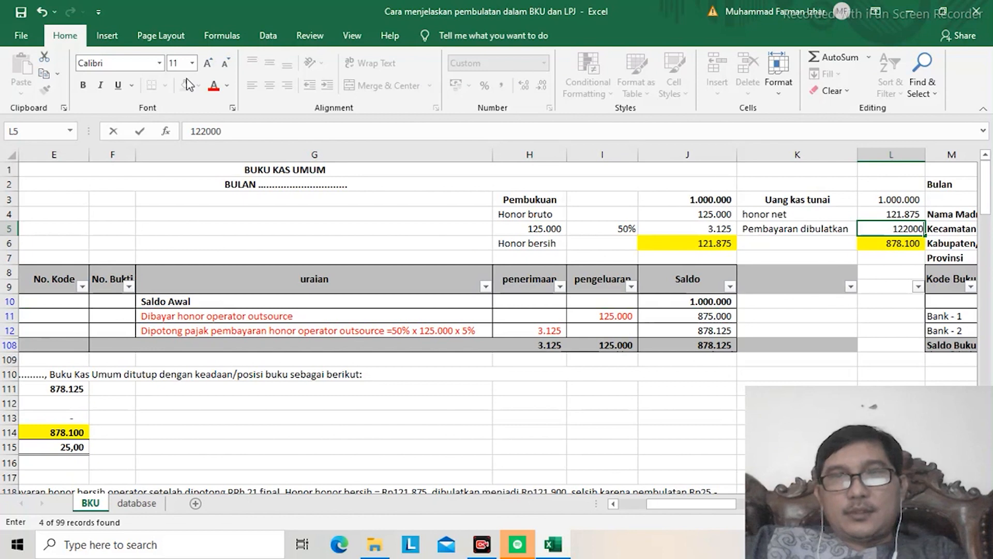
key("Return")
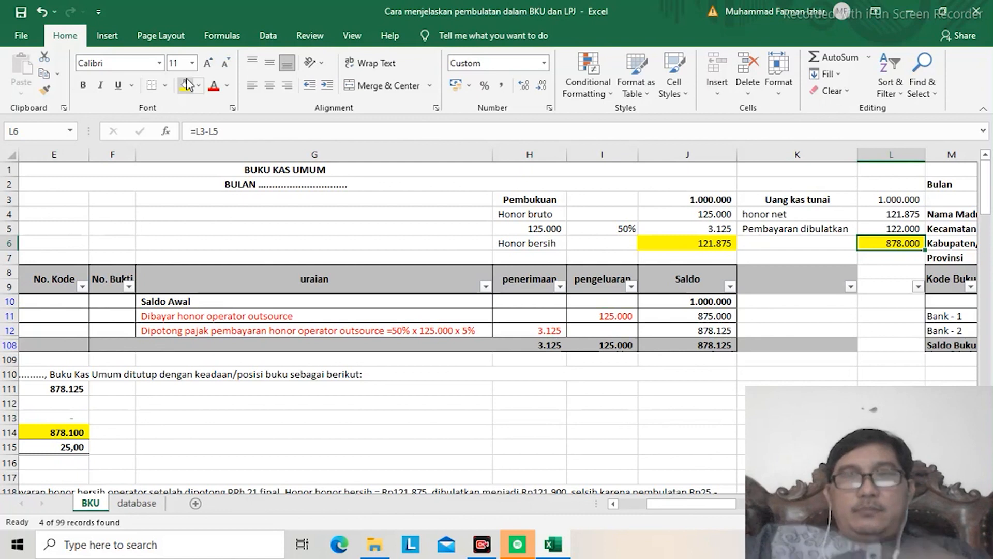
Step: Highlight the Uang kas tunai label and its opening amount in K3:L3 with a yellow fill
key("Up")
key("Up")
key("Up")
key("Up")
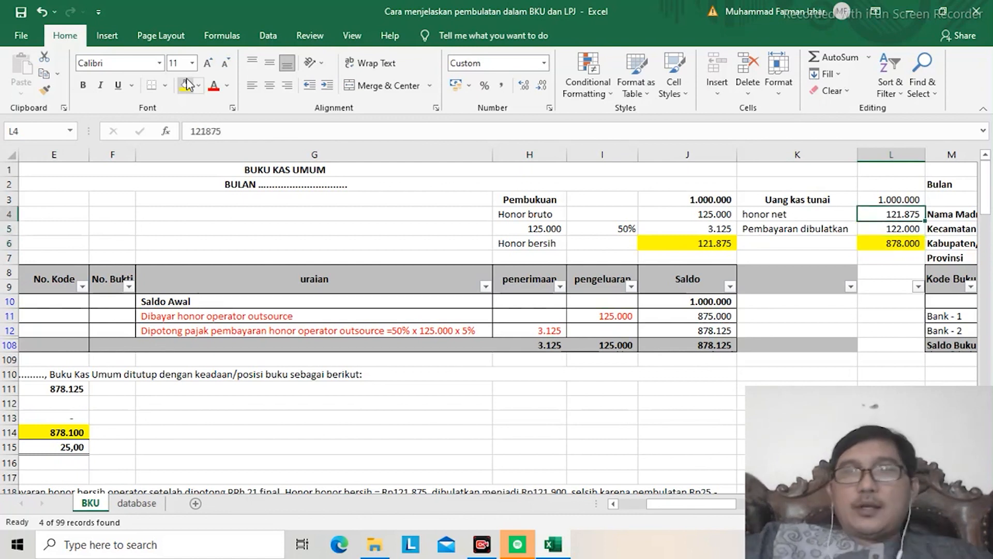
key("Left")
key("Right")
key("Left")
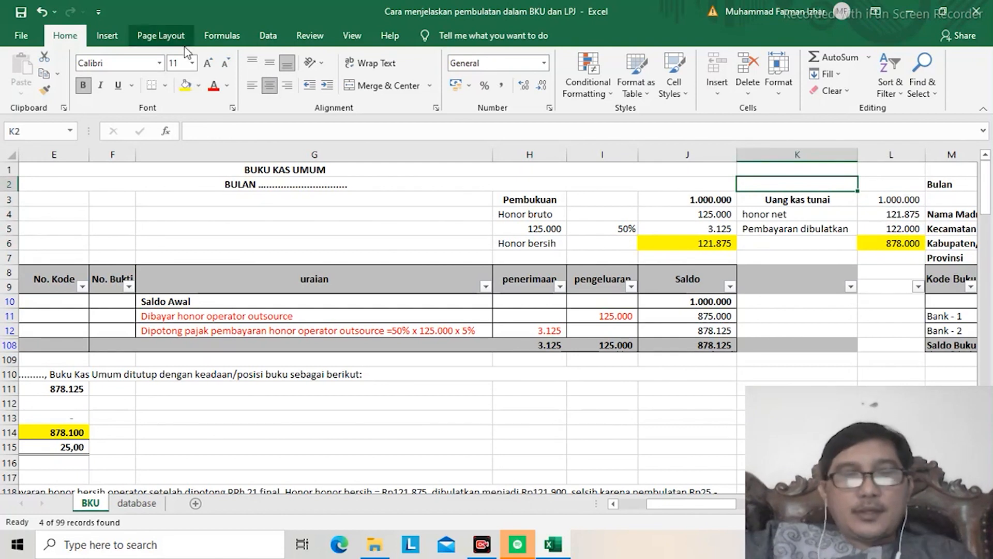
key("Down")
key("Right")
key("Left")
key("shift+Right")
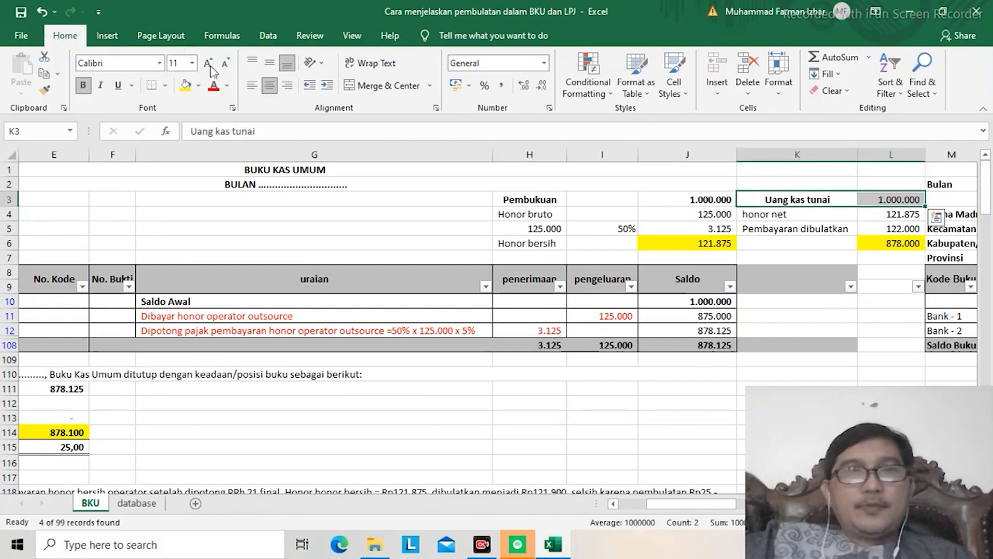
left_click(186, 87)
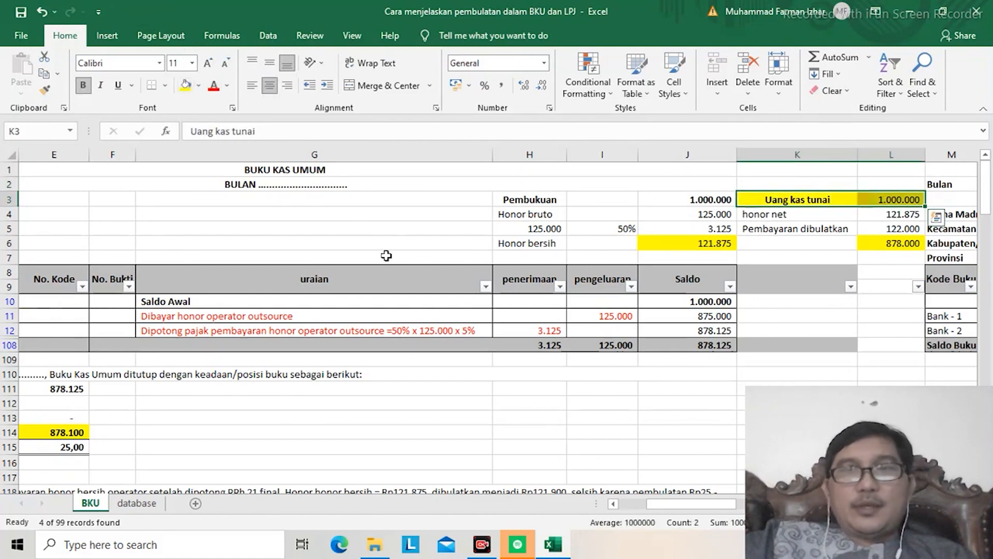
Step: Compare the net honorarium in J6 and L4 with the rounded payment entry in row 5
left_click(788, 213)
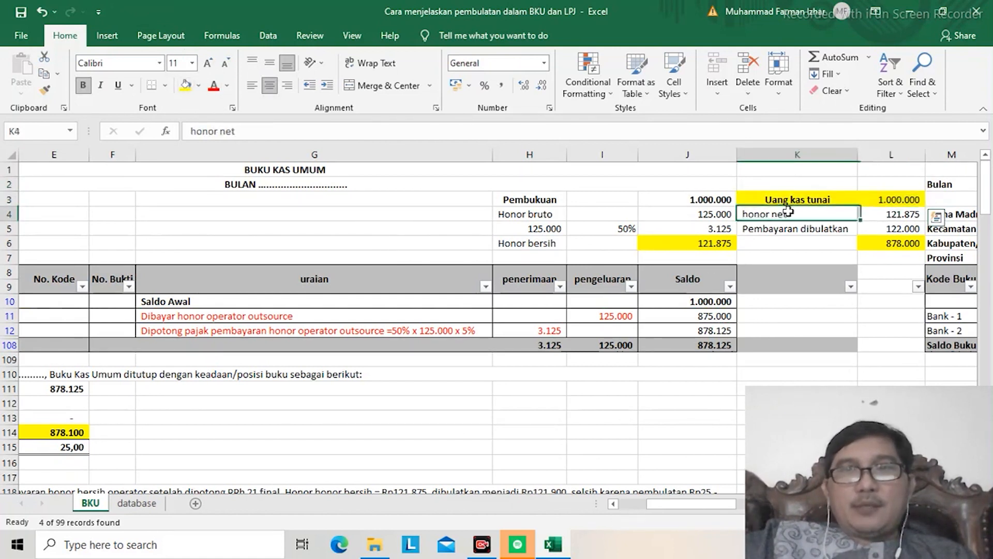
key("Down")
key("Down")
key("Left")
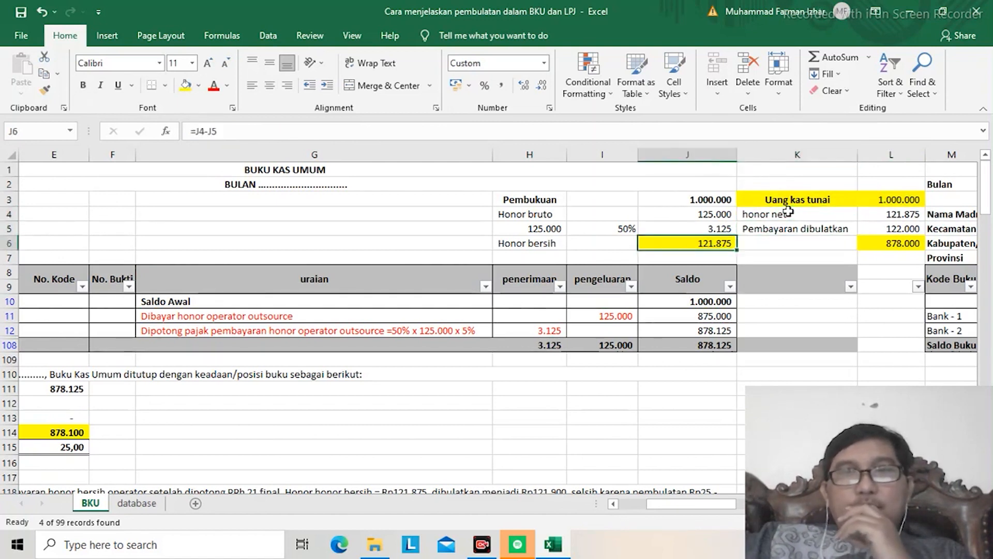
key("Right")
key("Right")
key("Up")
key("Up")
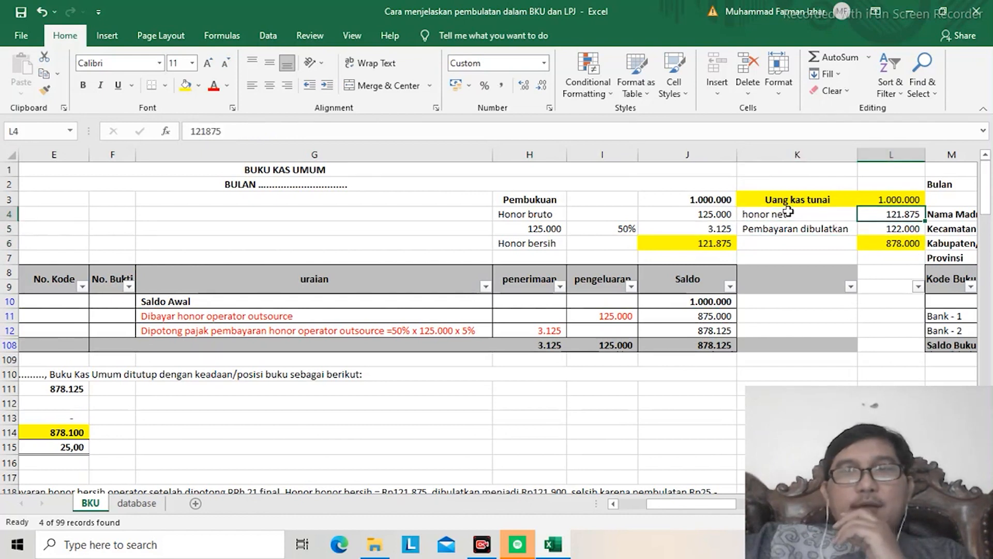
key("Down")
key("Left")
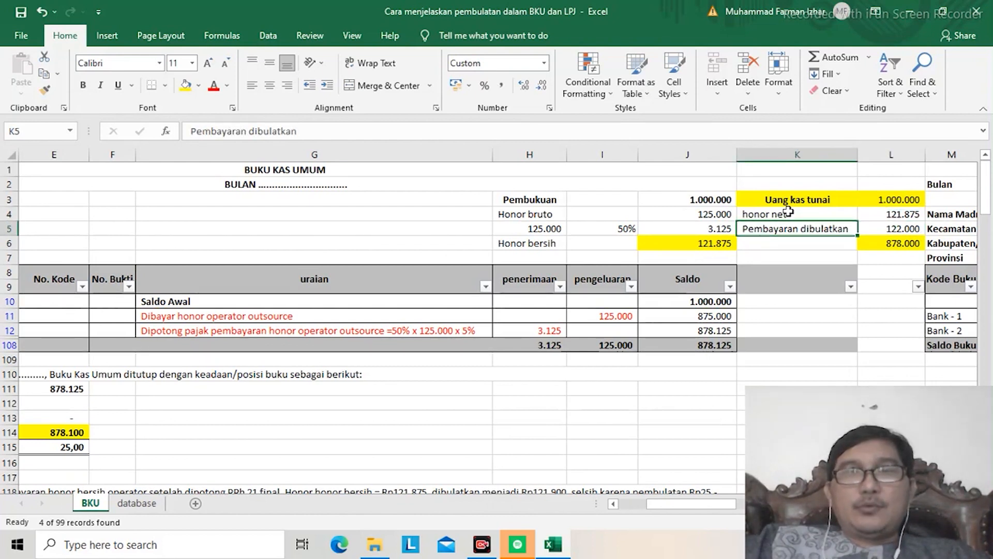
key("Down")
key("Down")
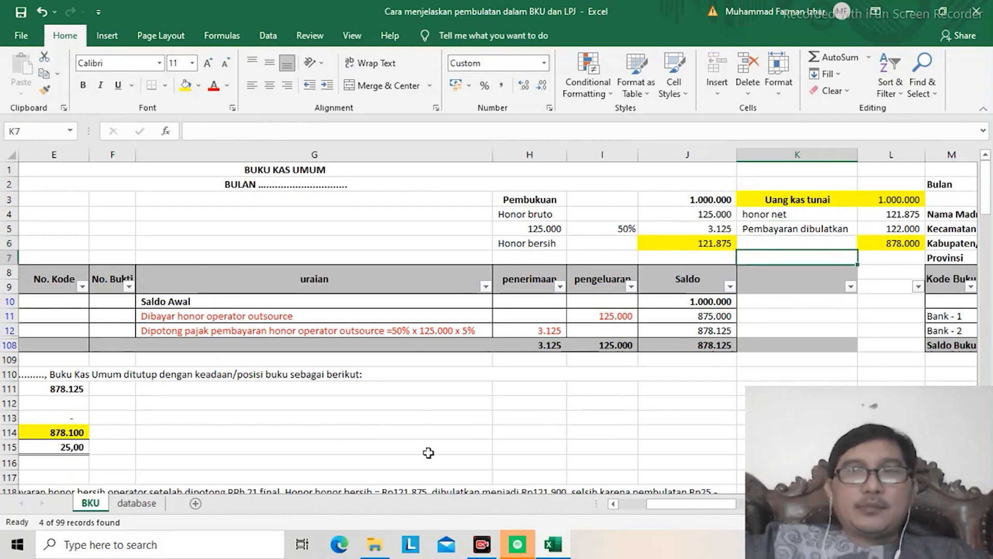
Step: Link the Saldo Kas Tunai amount in E114 to the remaining cash in L6 with a formula
left_click(48, 431)
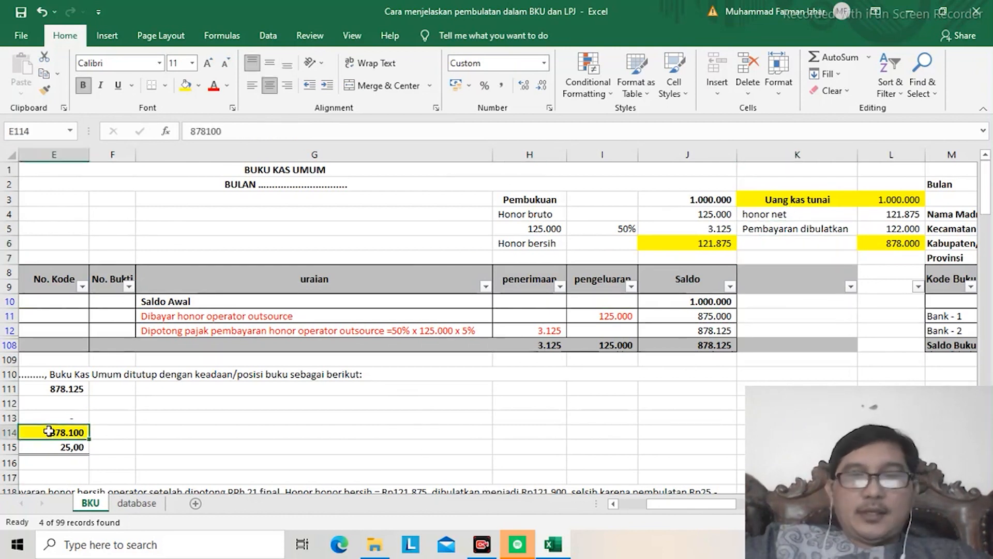
type("=")
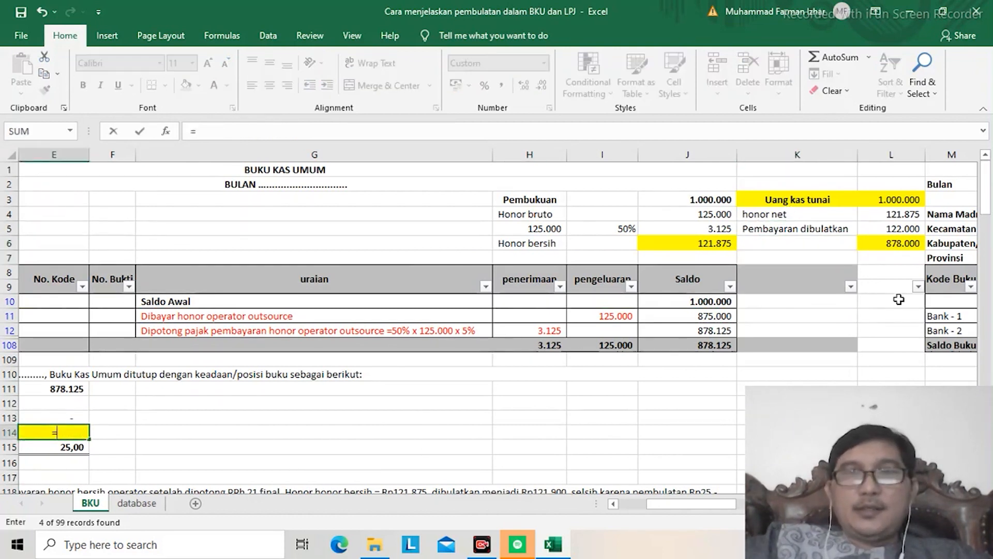
left_click(883, 244)
key("Return")
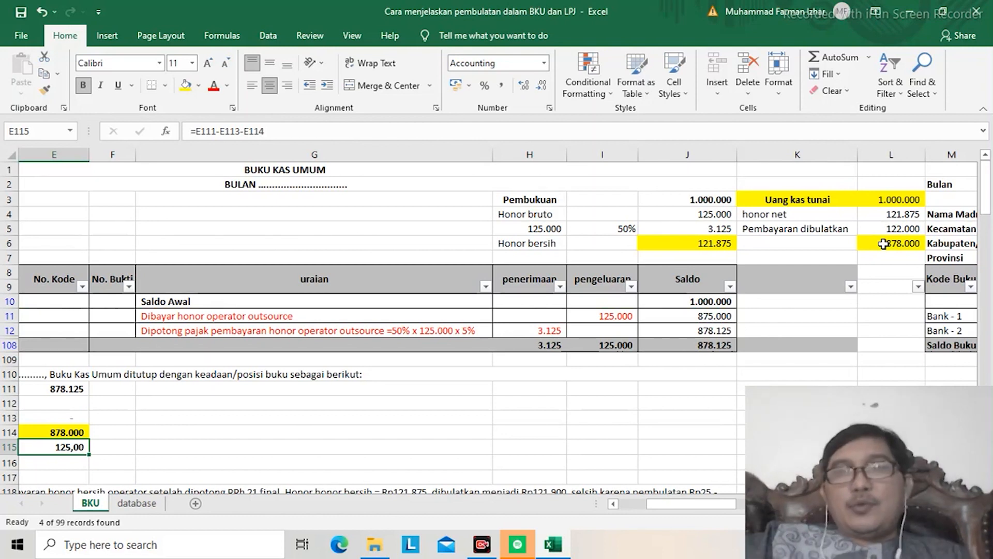
Step: Set the rounded payment in L5 to 121900 and check the Jumlah Perbedaan in E115
left_click(893, 227)
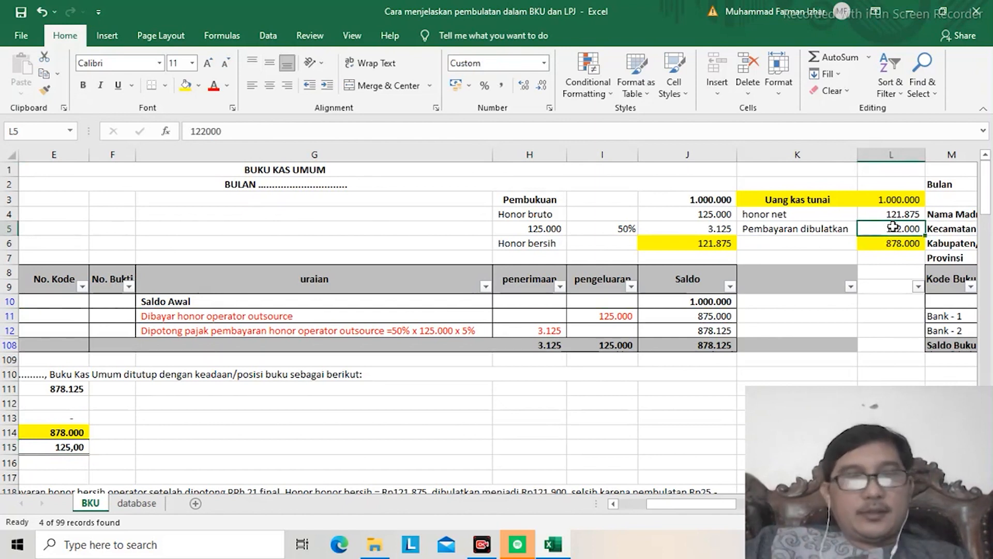
type("121")
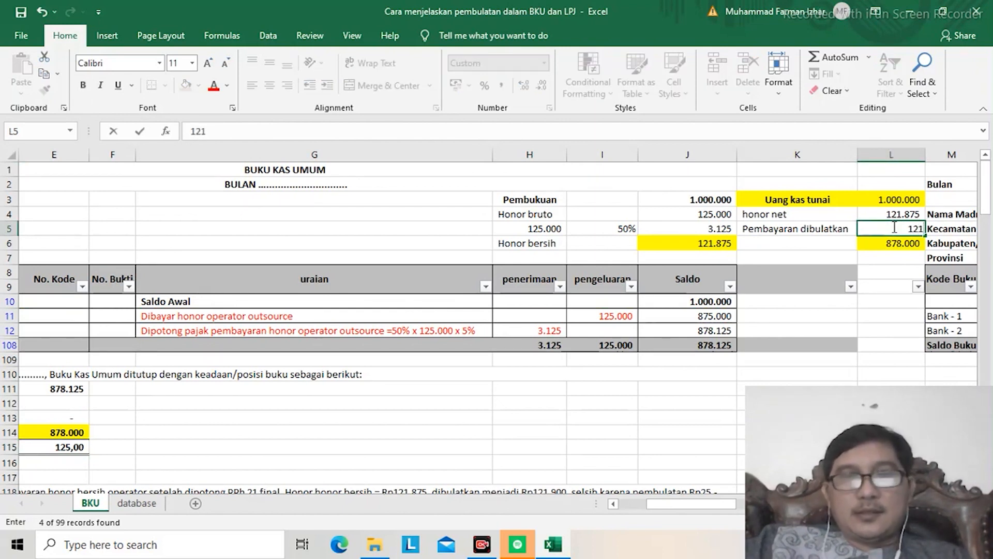
type("900")
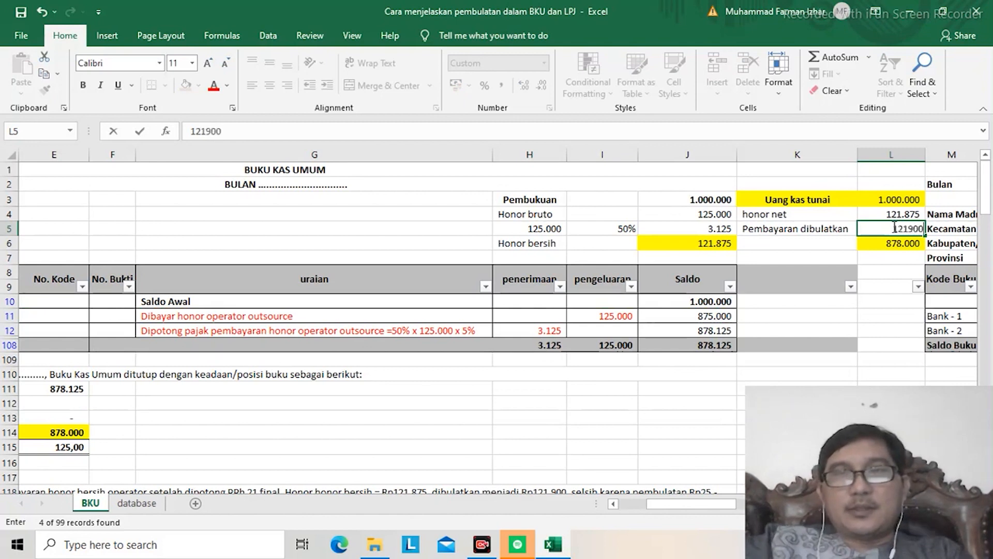
key("Return")
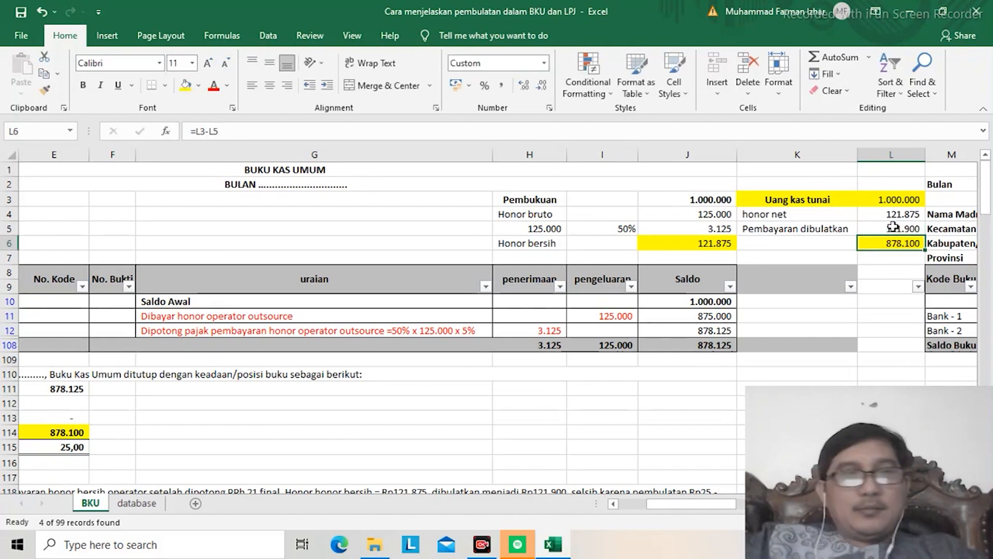
left_click(32, 448)
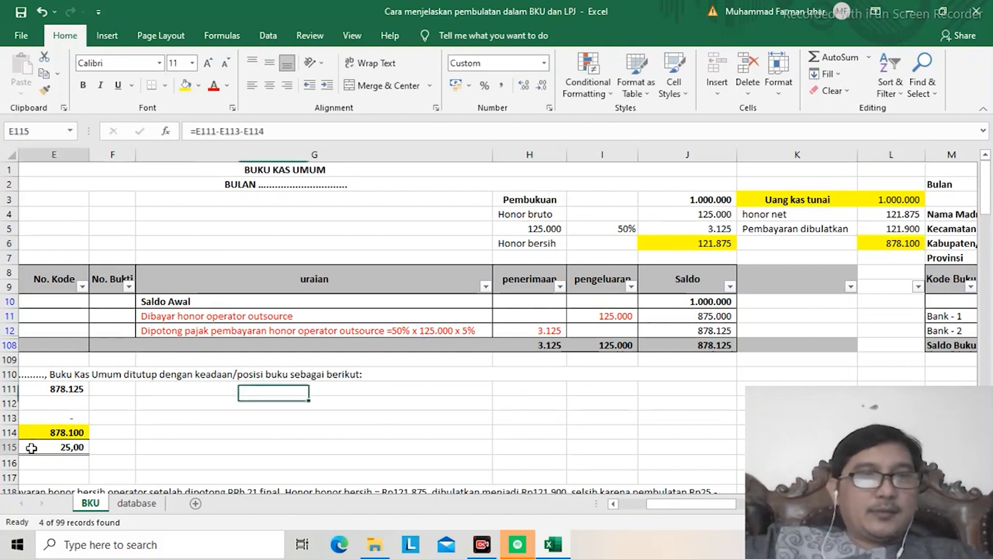
Step: Change the rounded payment in L5 to 122000 and examine the resulting Jumlah Perbedaan in E115
left_click(870, 227)
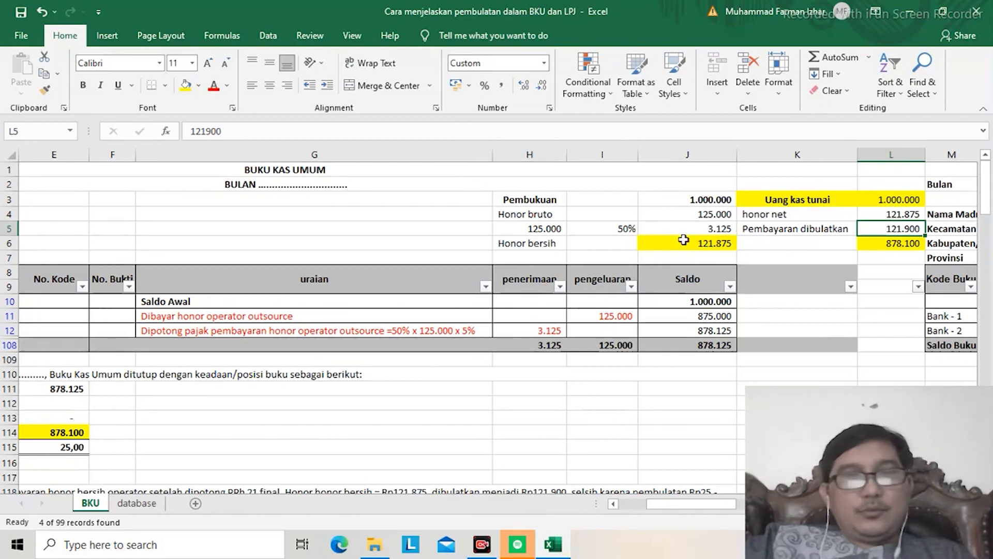
type("122")
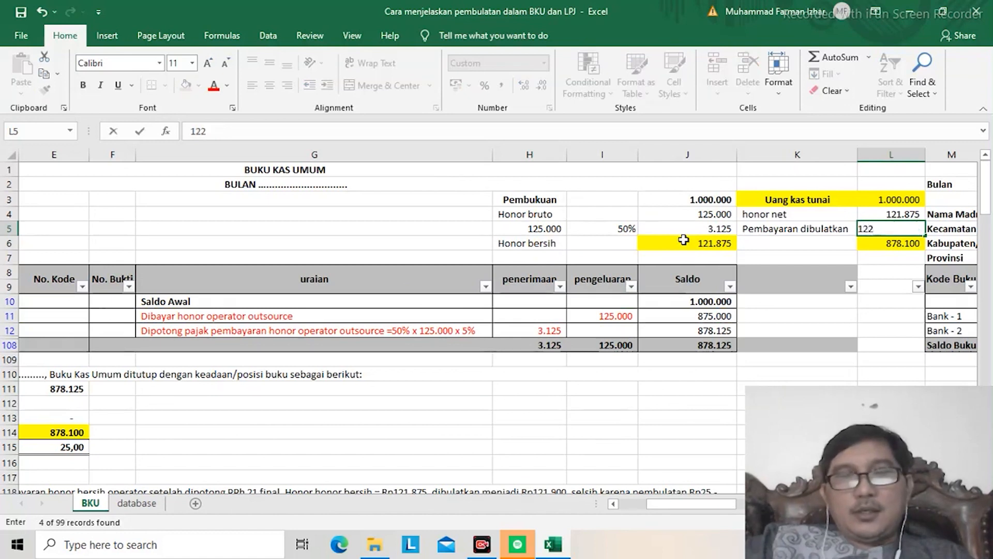
type("000")
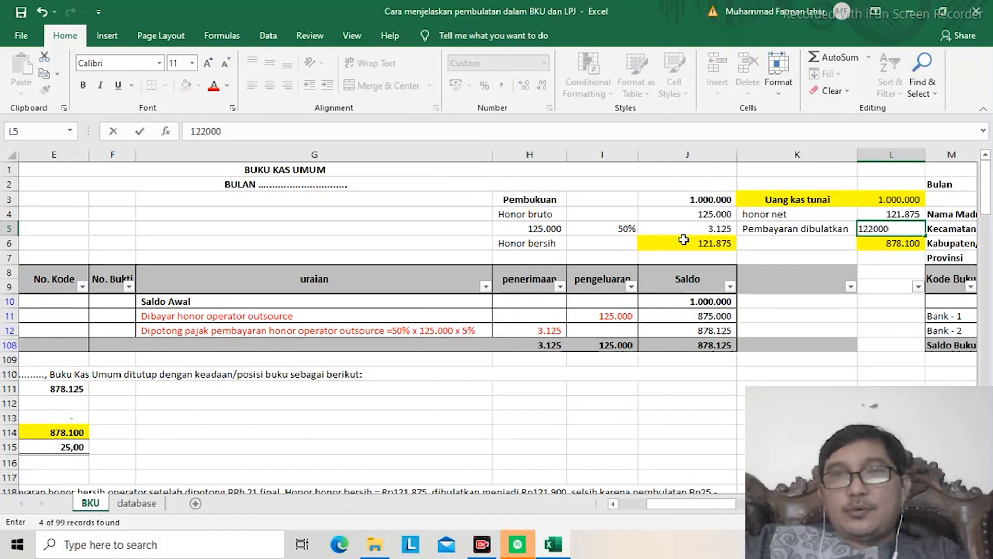
key("Return")
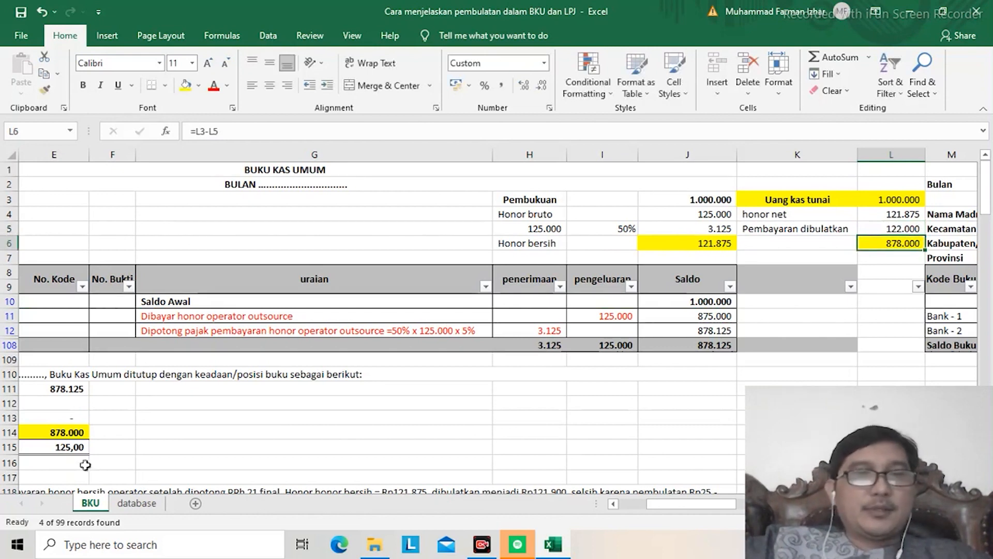
left_click(76, 446)
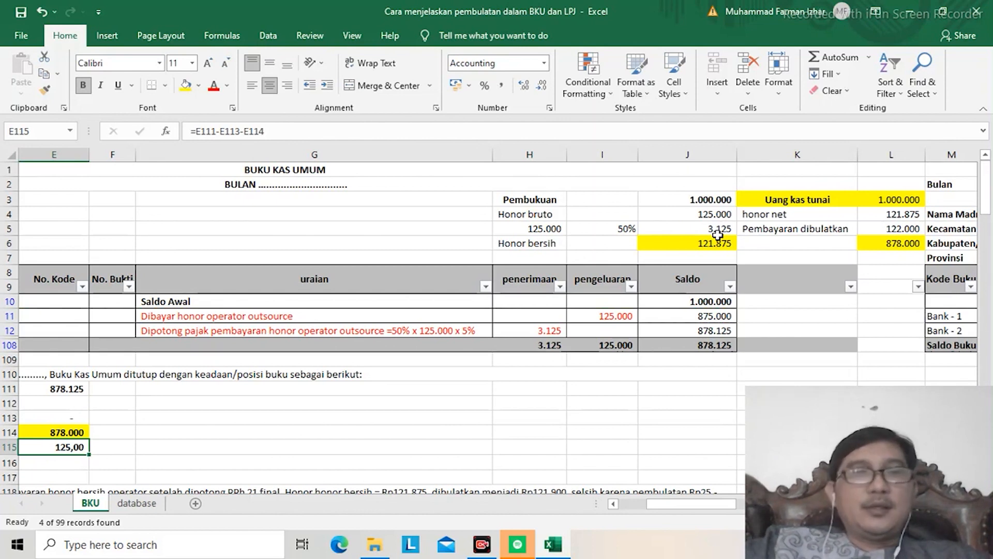
Step: Set the rounded payment in L5 to 121900 and compare the closing amounts in E112 to E115
left_click(872, 225)
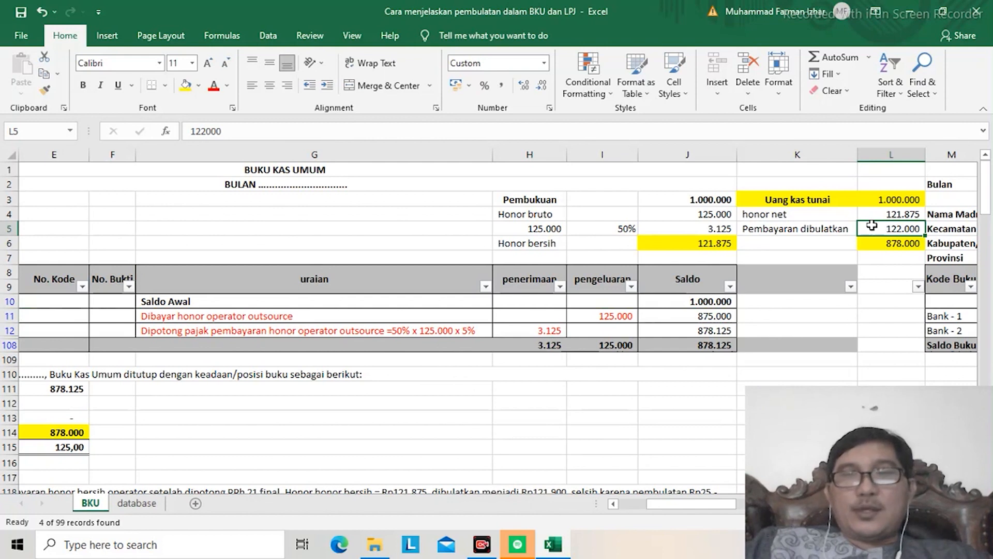
type("1")
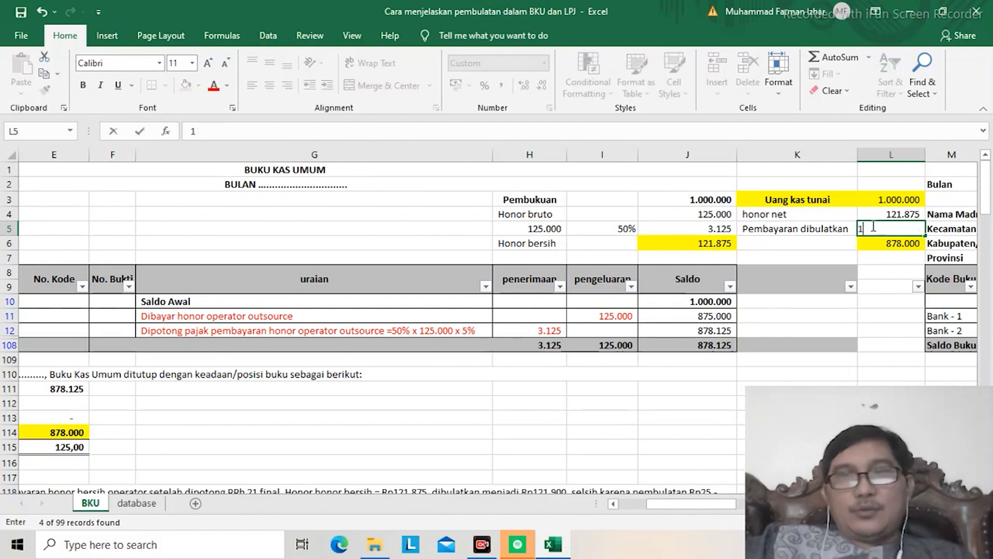
type("21.900")
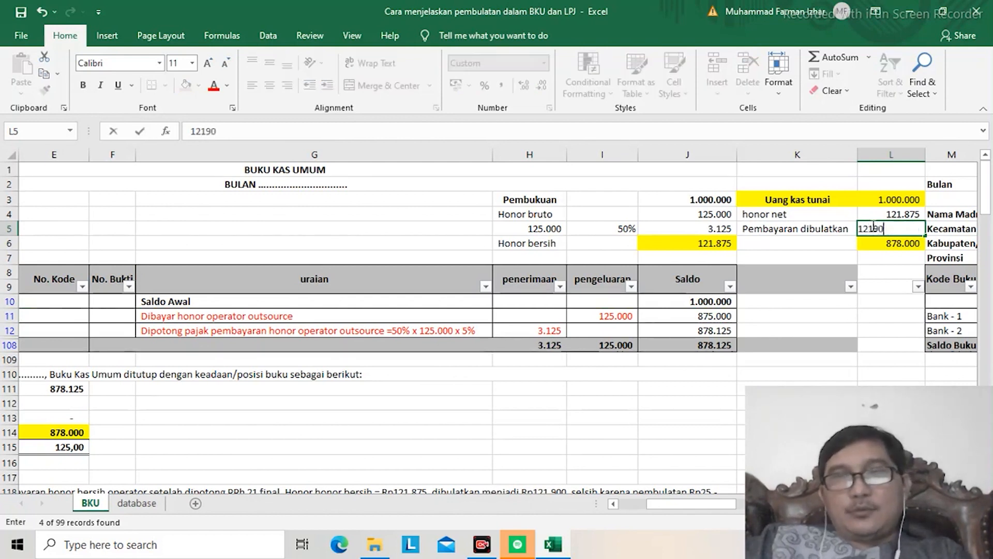
key("Return")
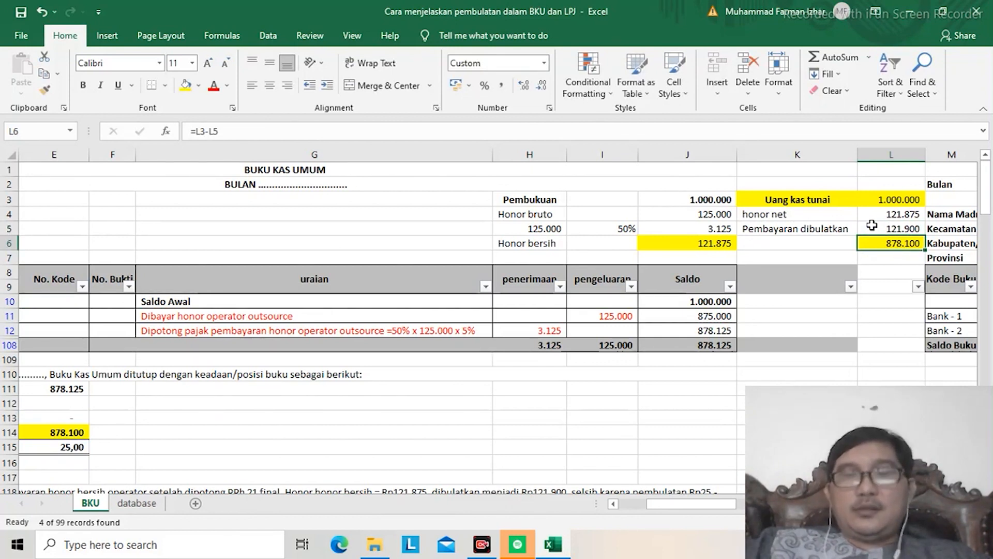
left_click(872, 225)
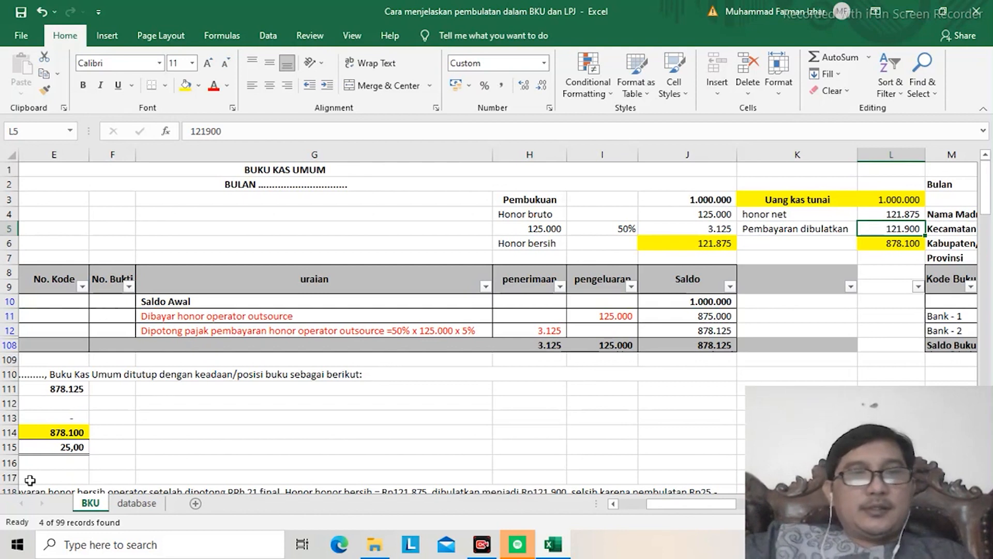
left_click(43, 447)
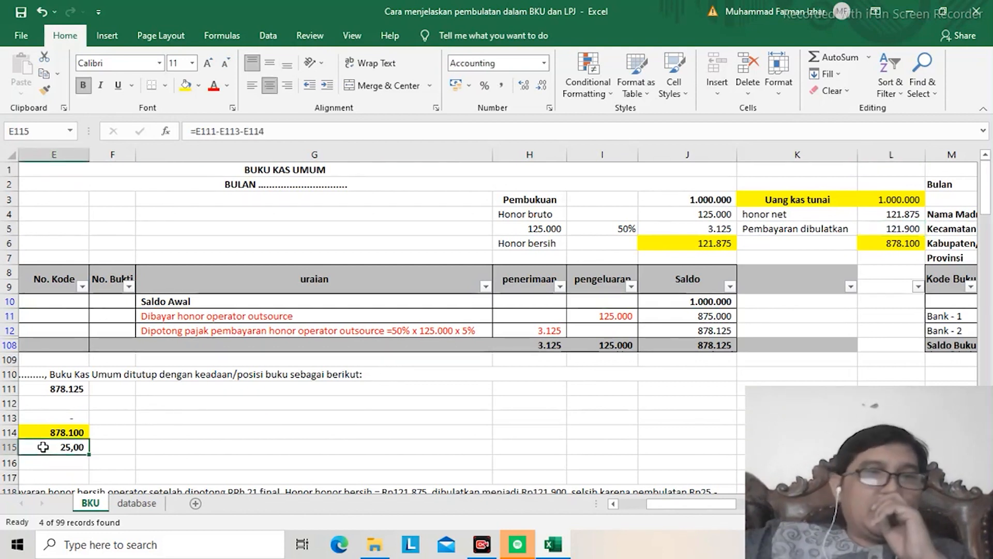
key("Up")
key("Up")
key("Up")
key("Up")
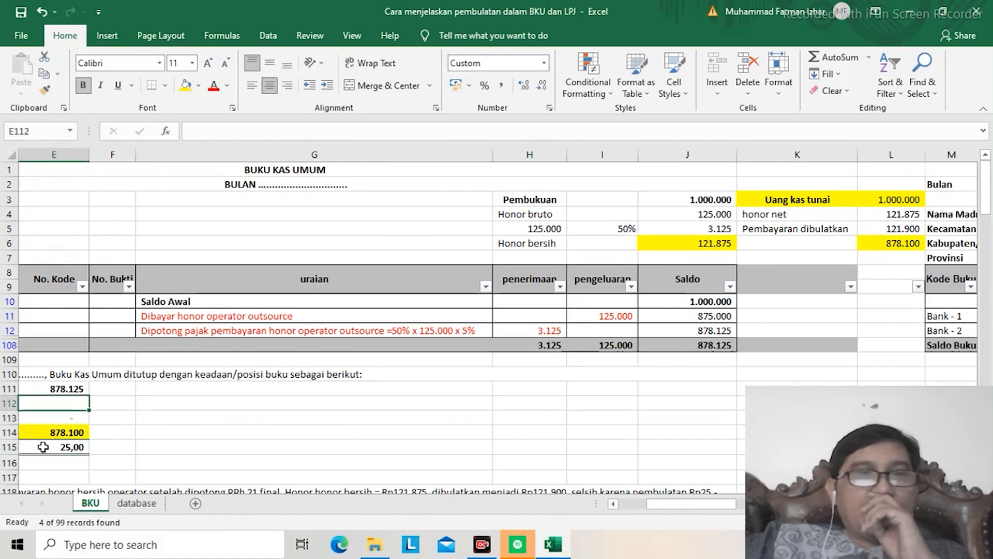
key("Down")
key("Down")
key("Down")
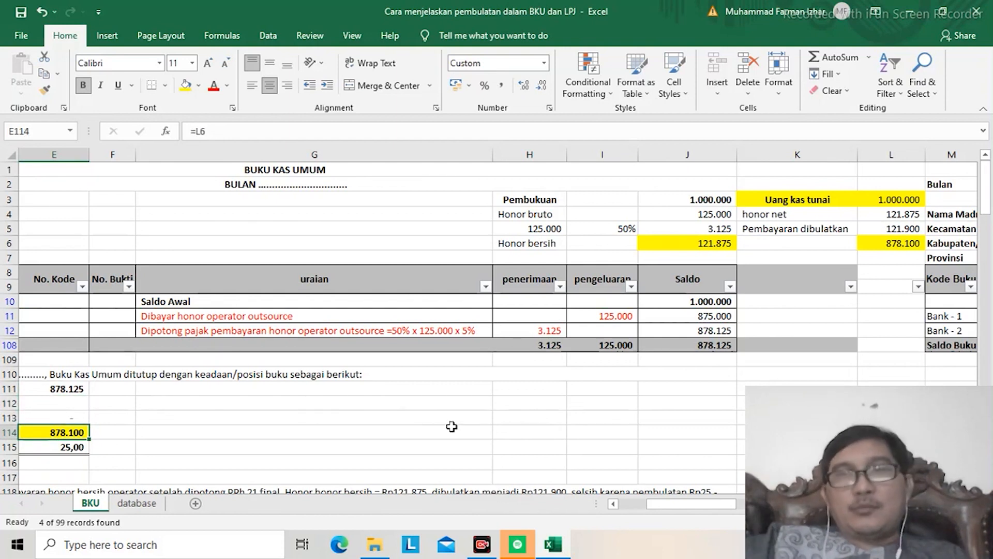
Step: Change the rounded payment in L5 to 121800 and check the balances in E111, J108 and J11 against the net honorarium in J6
left_click(886, 228)
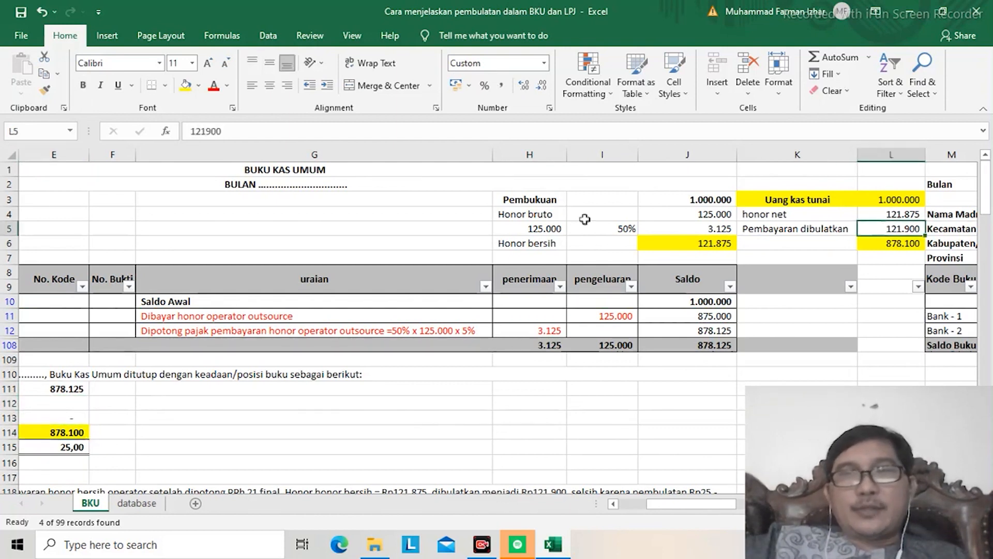
left_click(211, 130)
key("BackSpace")
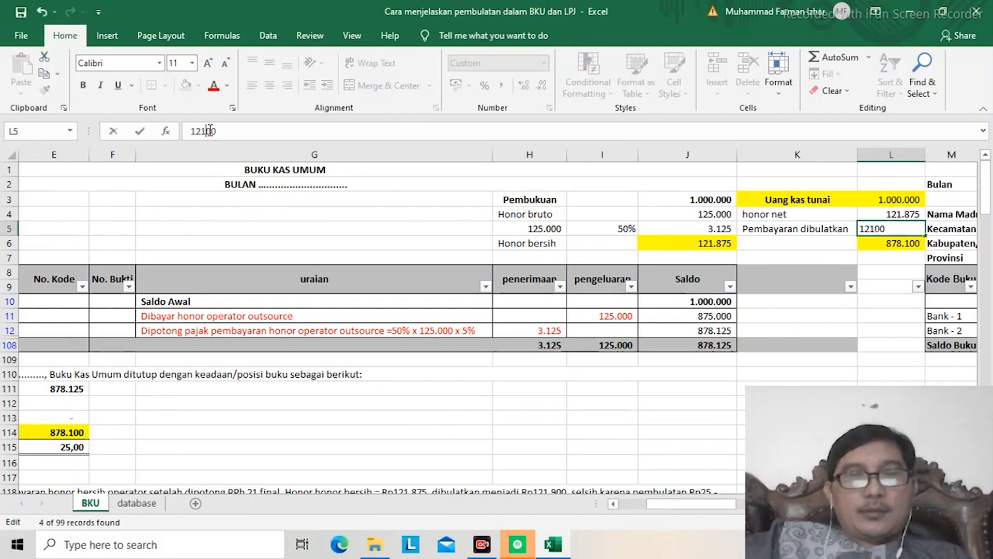
type("8")
key("Return")
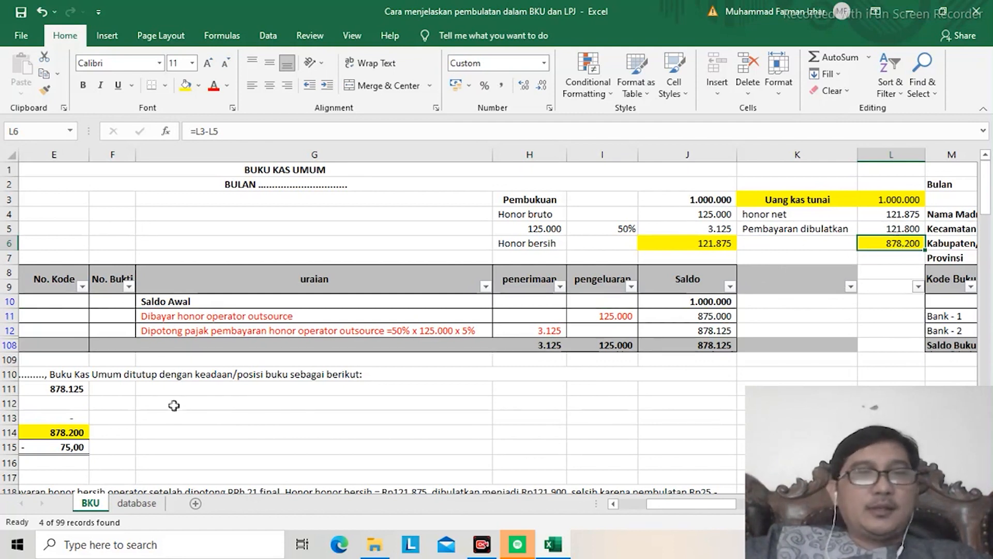
left_click(50, 384)
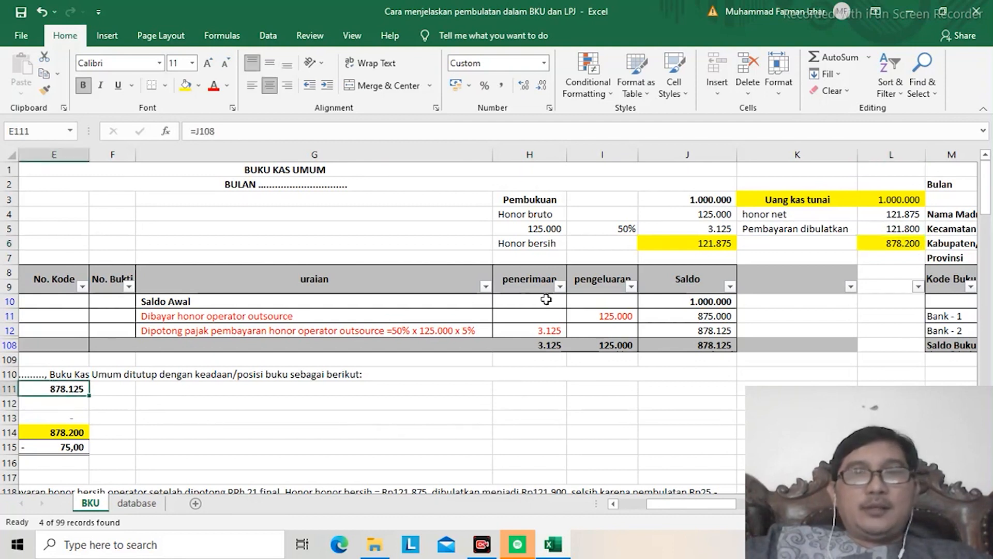
left_click(662, 343)
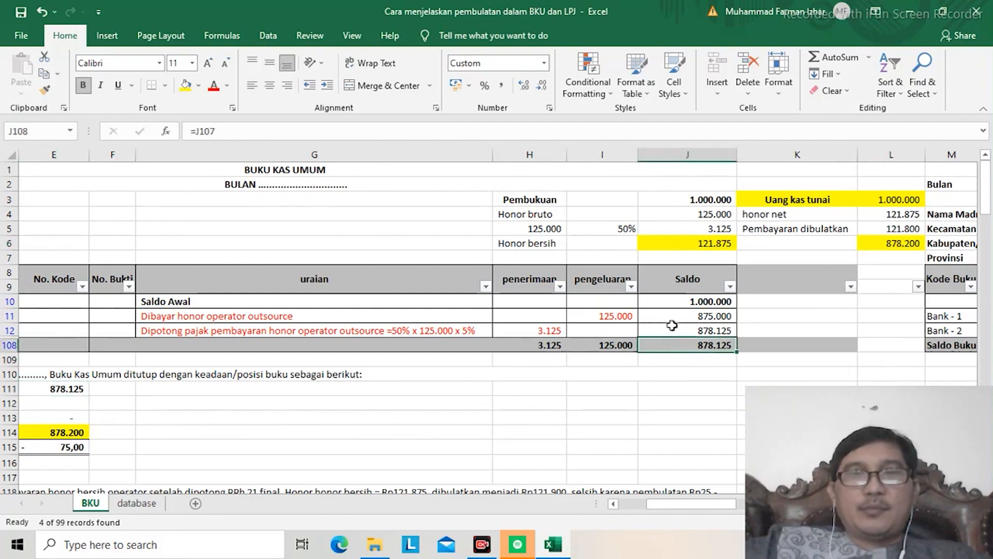
left_click(677, 319)
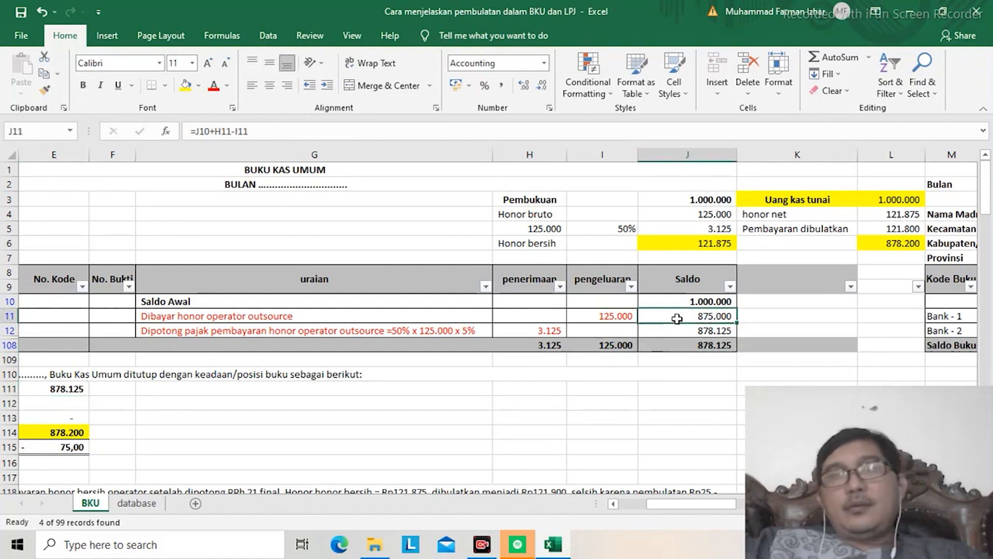
key("Up")
key("Up")
key("Up")
key("Up")
key("Up")
key("Up")
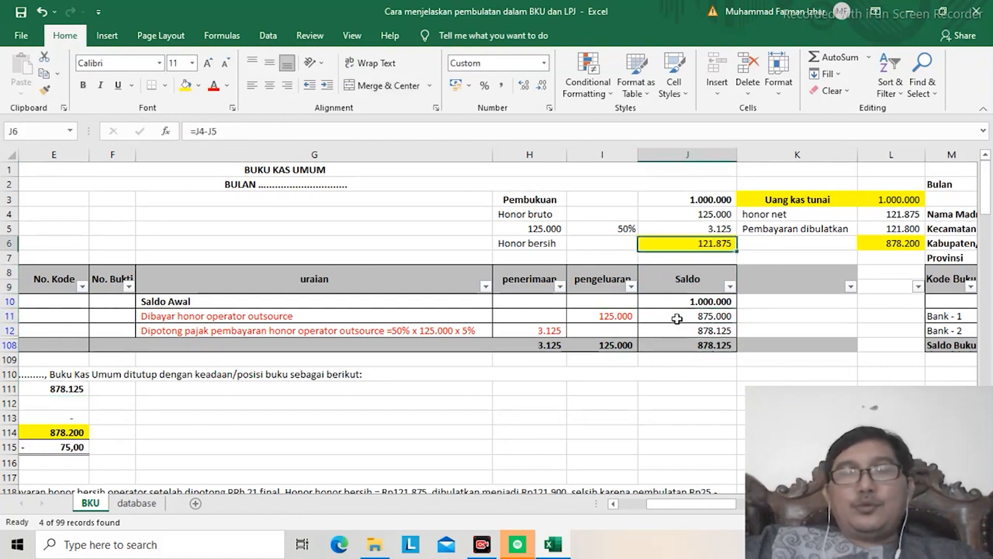
Step: Set the Pembayaran dibulatkan amount in L5 back to 121900
key("Right")
key("Right")
key("Down")
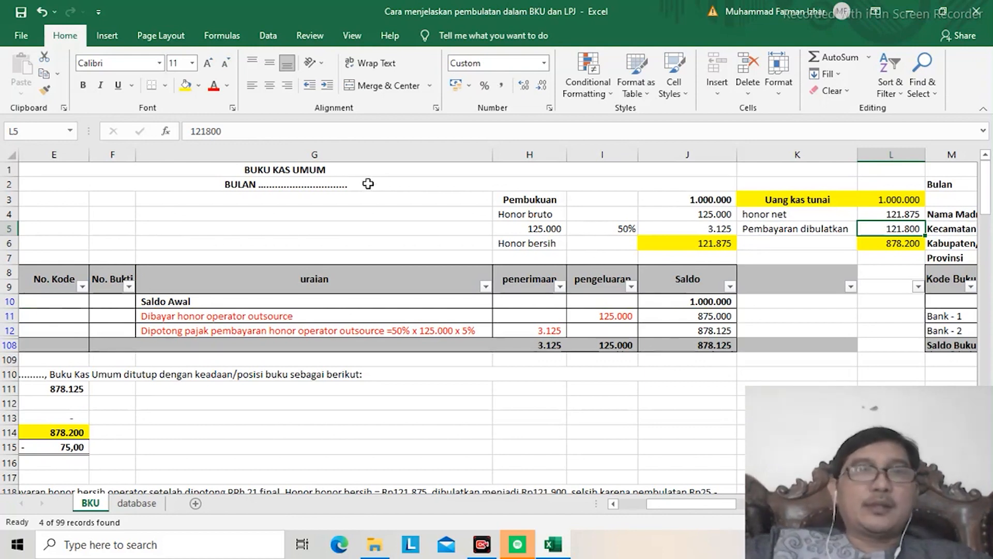
left_click(212, 132)
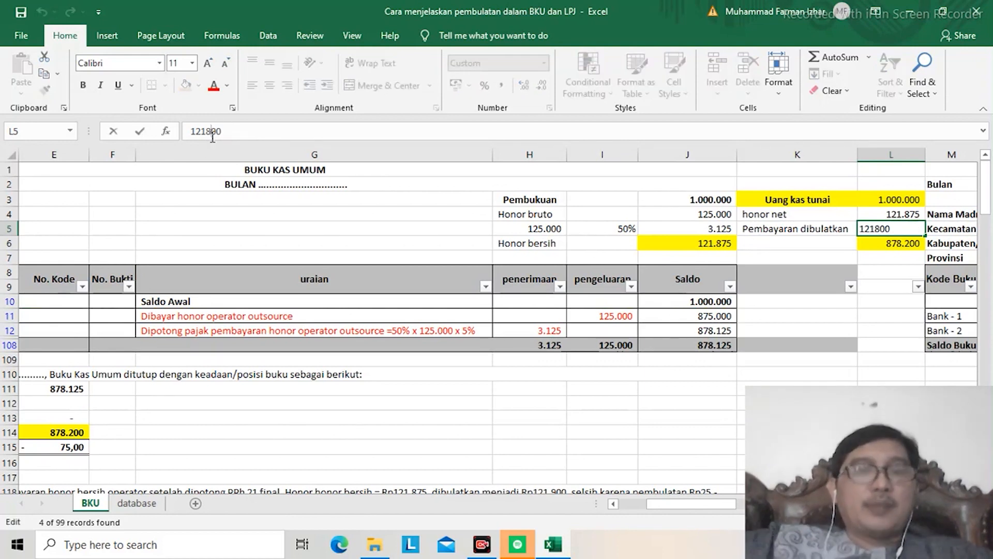
key("BackSpace")
type("9")
key("Return")
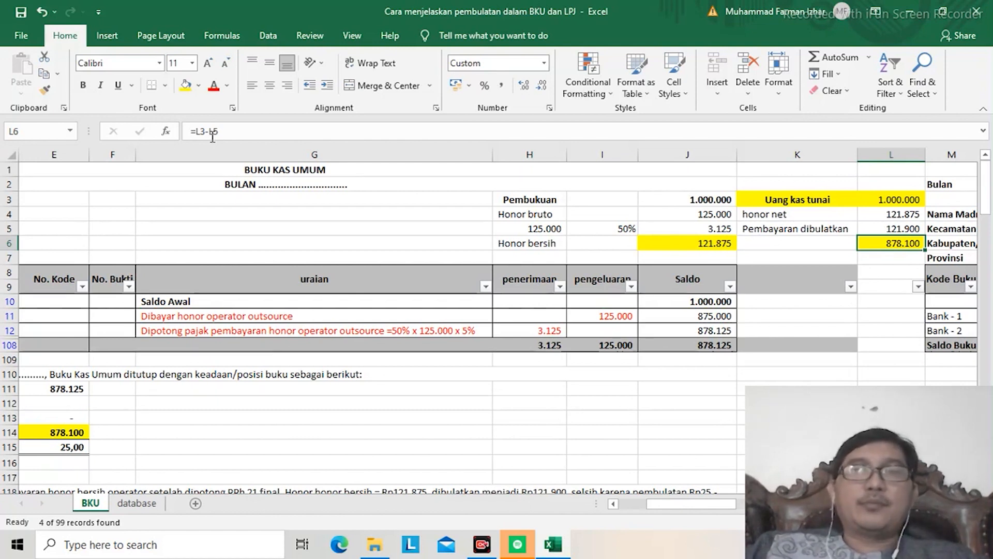
Step: Examine the tax formula in J5 and the Honor bersih formula in J6
key("Up")
key("Up")
key("Down")
key("Left")
key("Left")
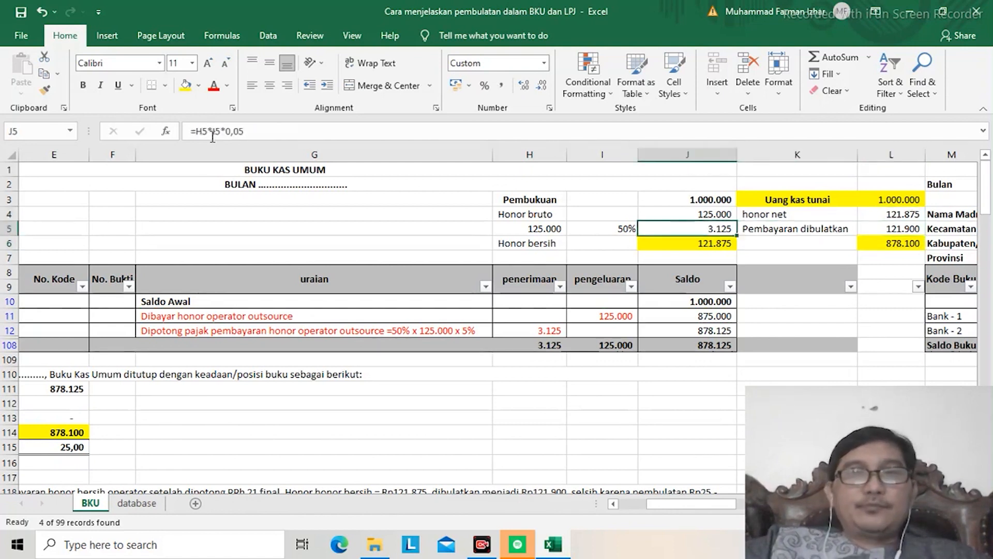
key("Down")
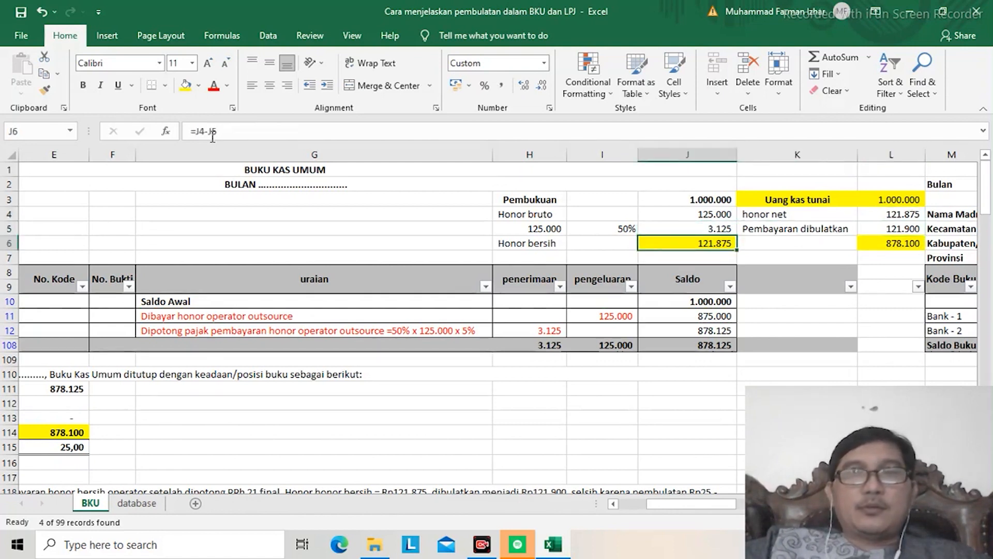
key("Up")
key("Down")
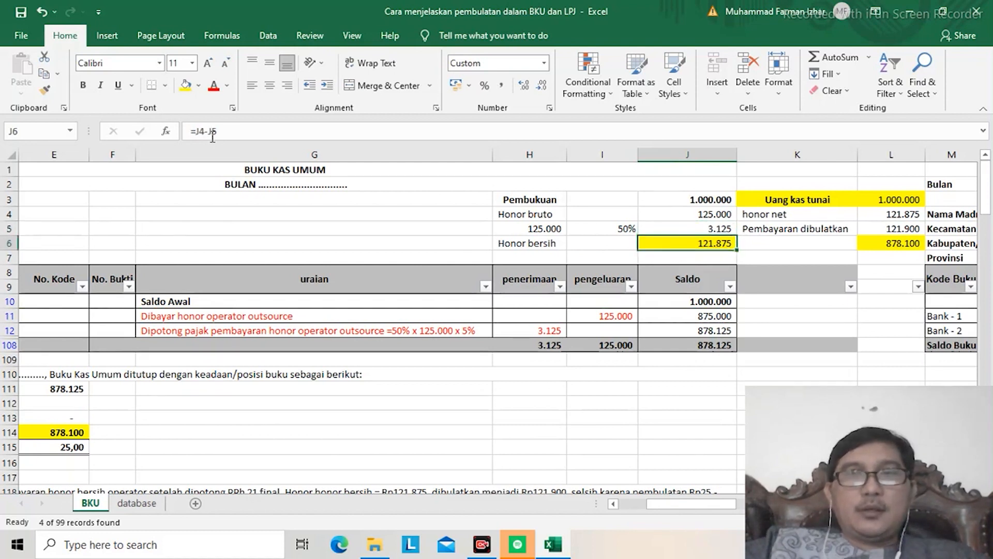
Step: Link the honor net amount in L4 to the Honor bersih in J6 with the formula =J6
key("Right")
key("Right")
key("Up")
key("Up")
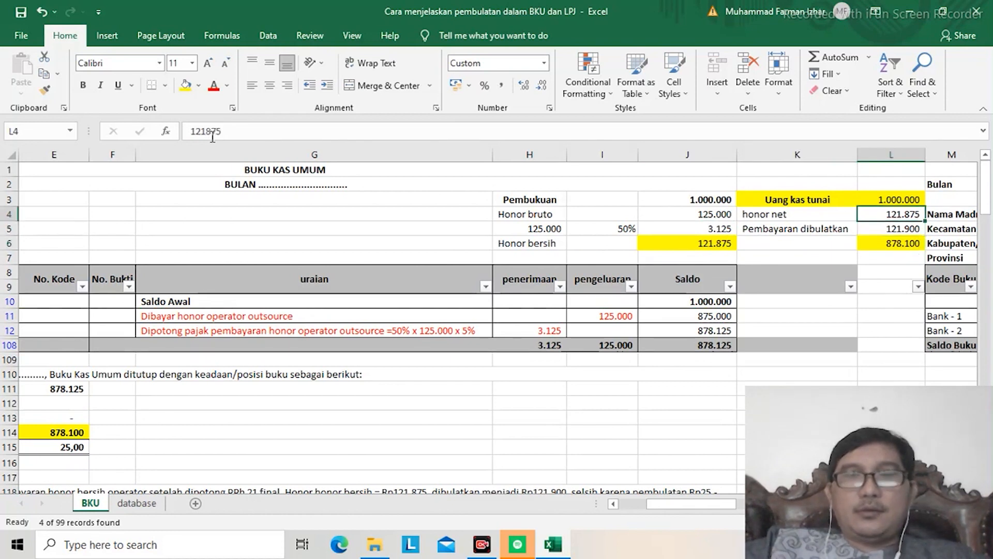
type("=")
key("Down")
key("Down")
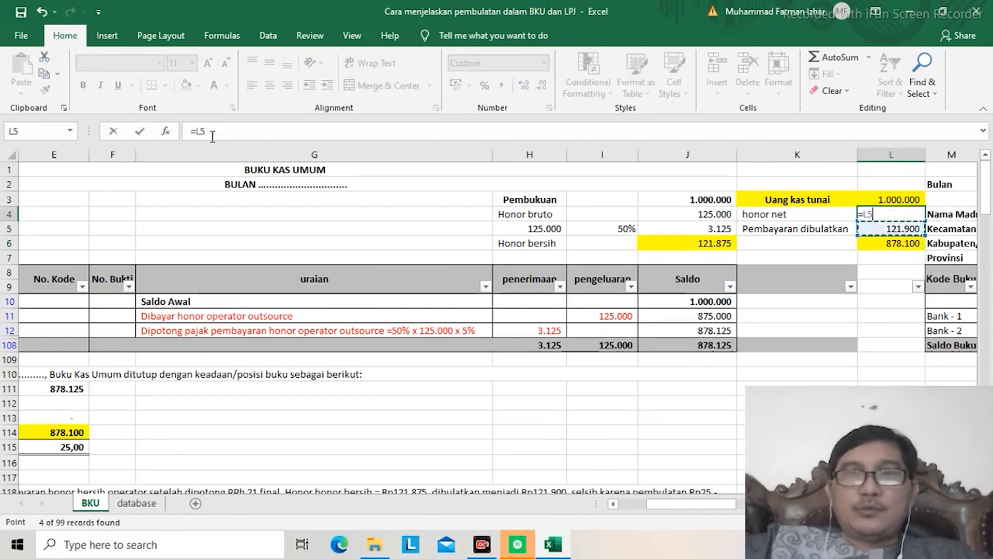
key("Left")
key("Left")
key("Return")
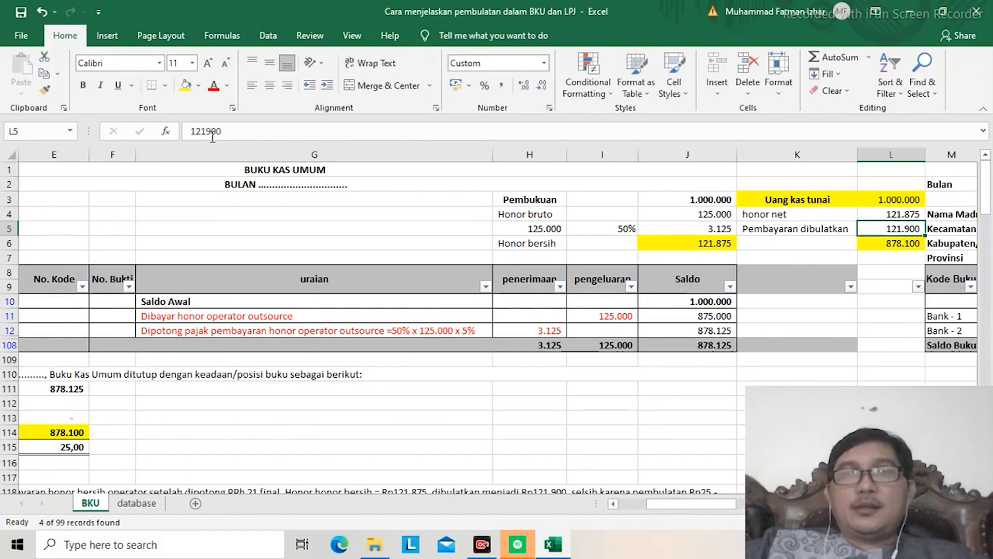
key("Up")
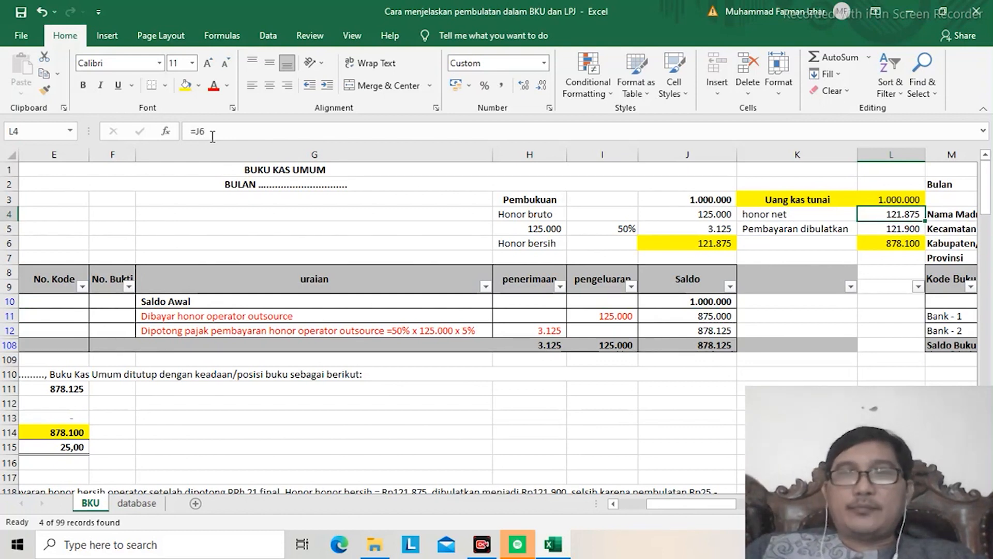
Step: Review the rounded payment in L5, the Uang kas tunai amount in L3 and the remaining cash formula in L6
key("Down")
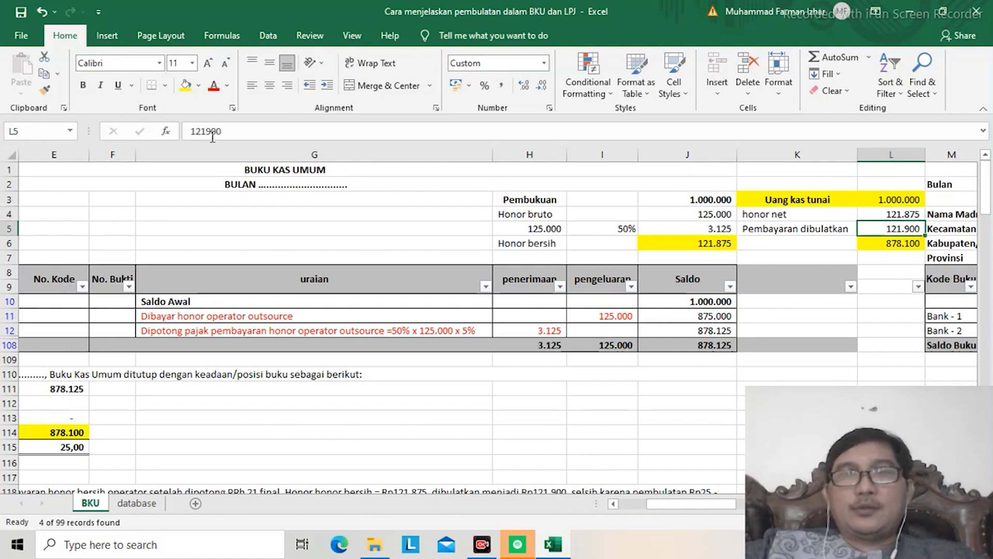
key("Left")
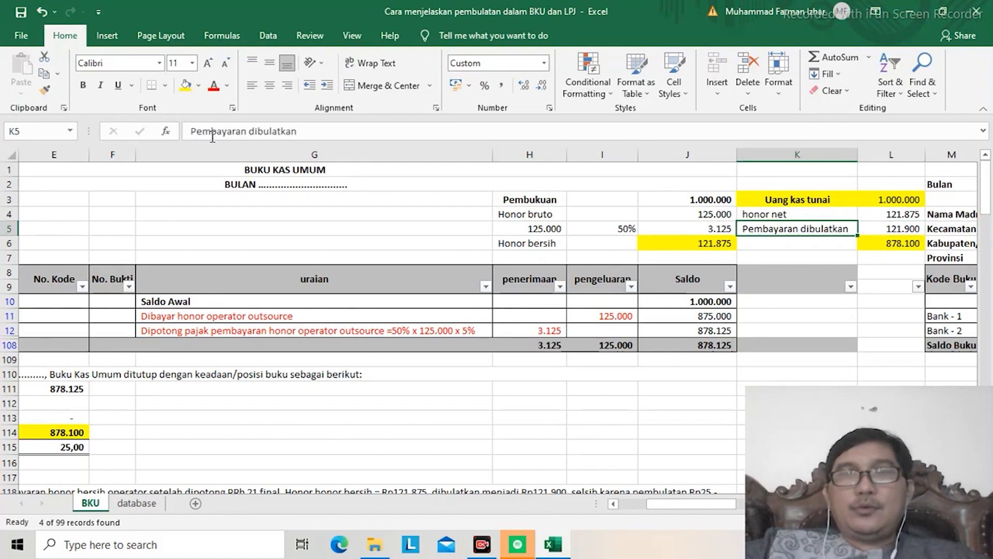
key("Right")
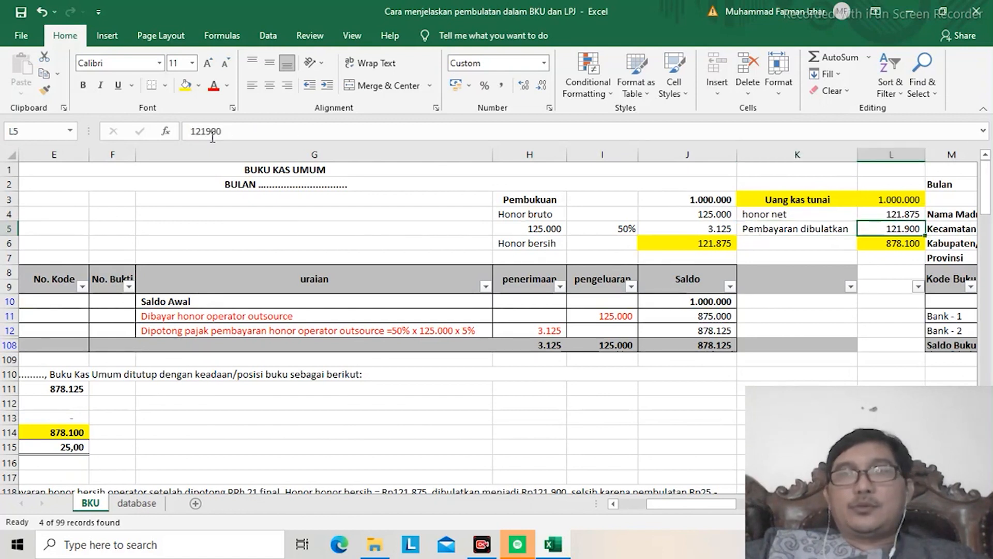
key("Up")
key("Up")
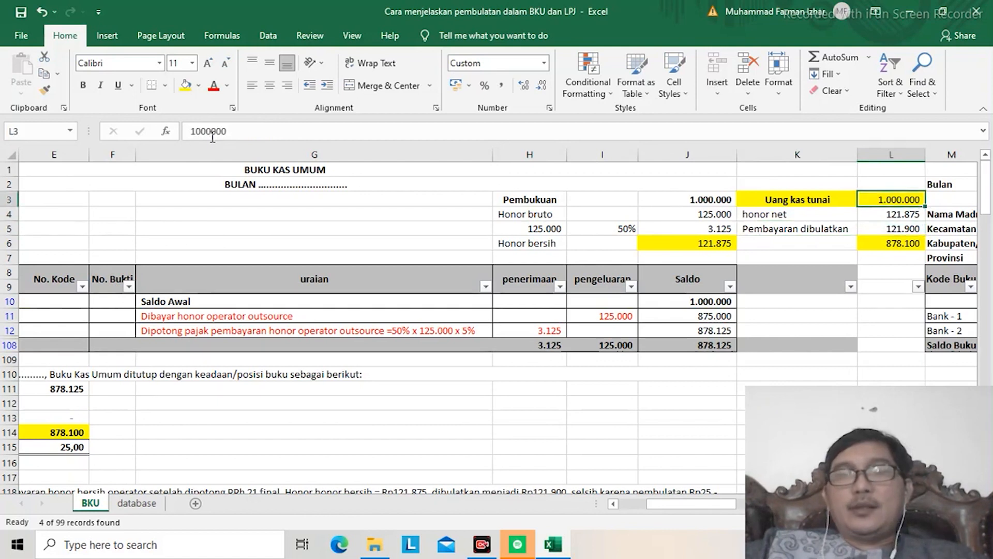
key("Down")
key("Down")
key("Down")
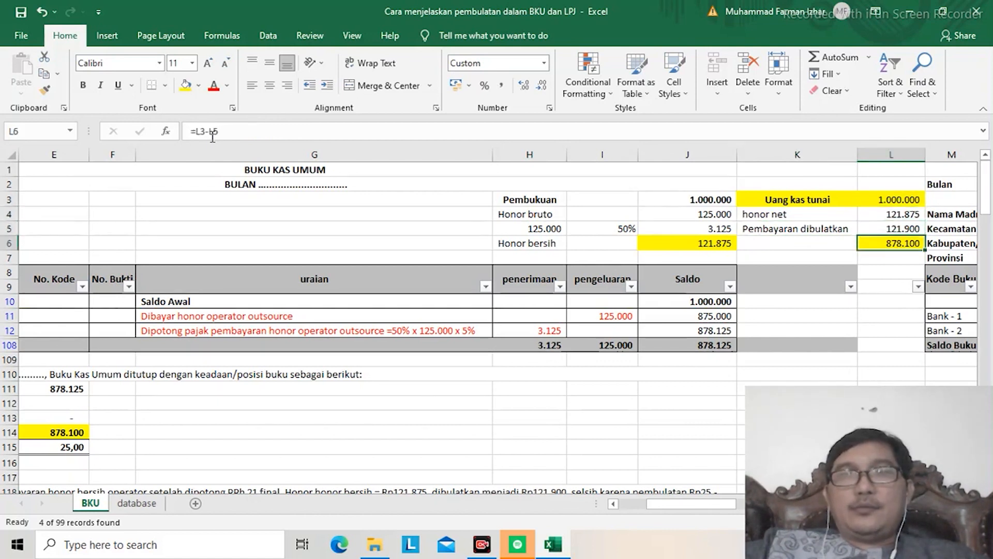
Step: Label the remaining cash amount by entering "Sisa kas tunai" in K6
key("Left")
type("Si")
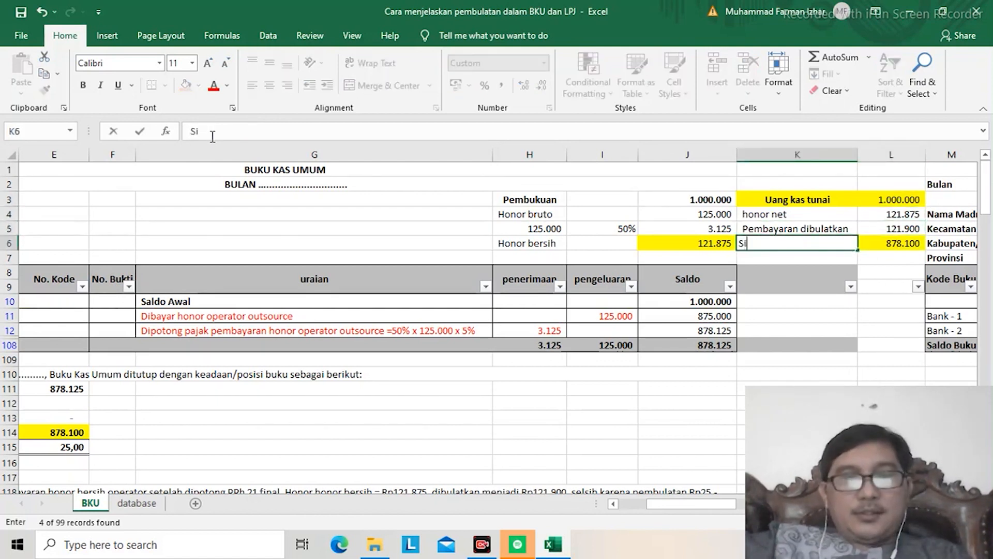
type("sa kas tunai")
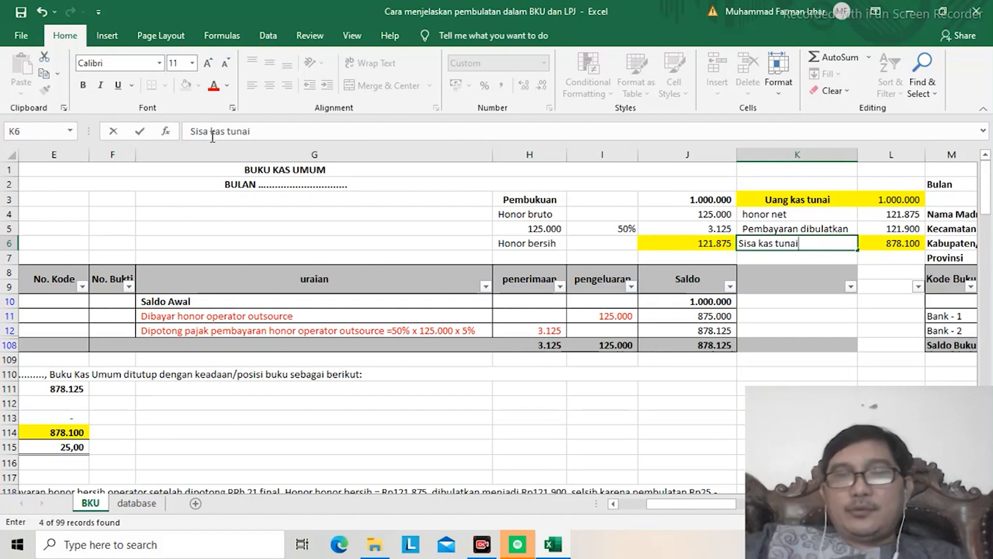
key("Return")
Step: Fill the Sisa kas tunai label and its amount in K6:L6 with yellow
key("shift+Right")
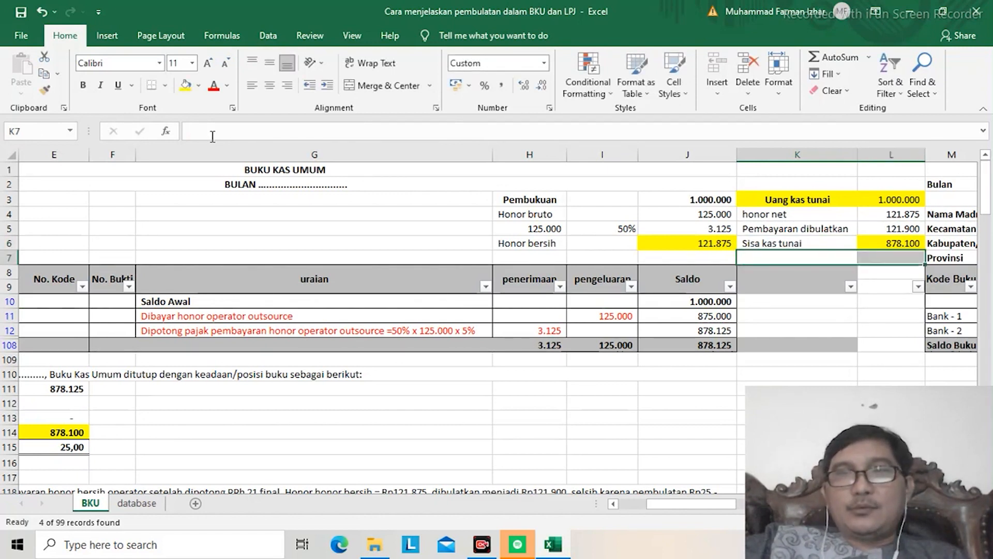
key("Up")
key("shift+Right")
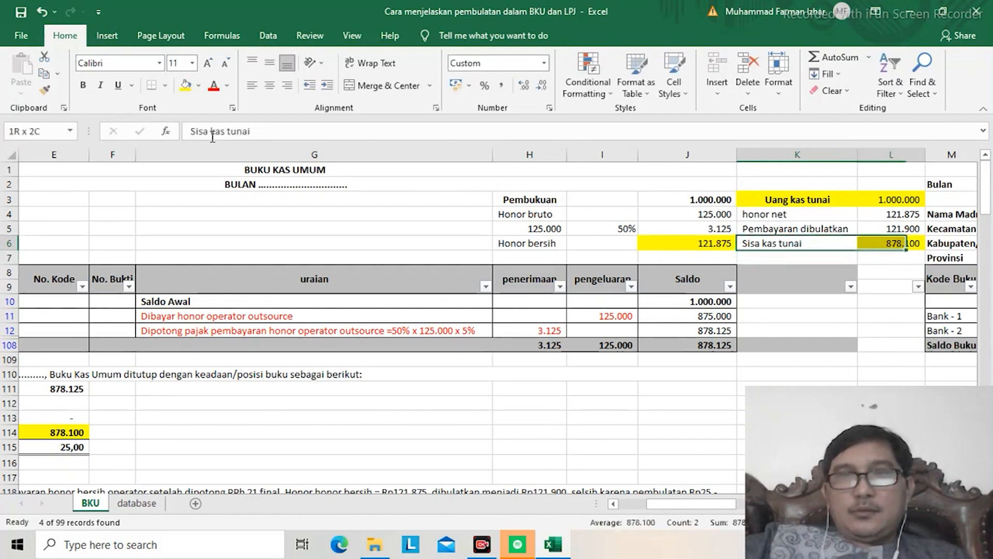
left_click(185, 86)
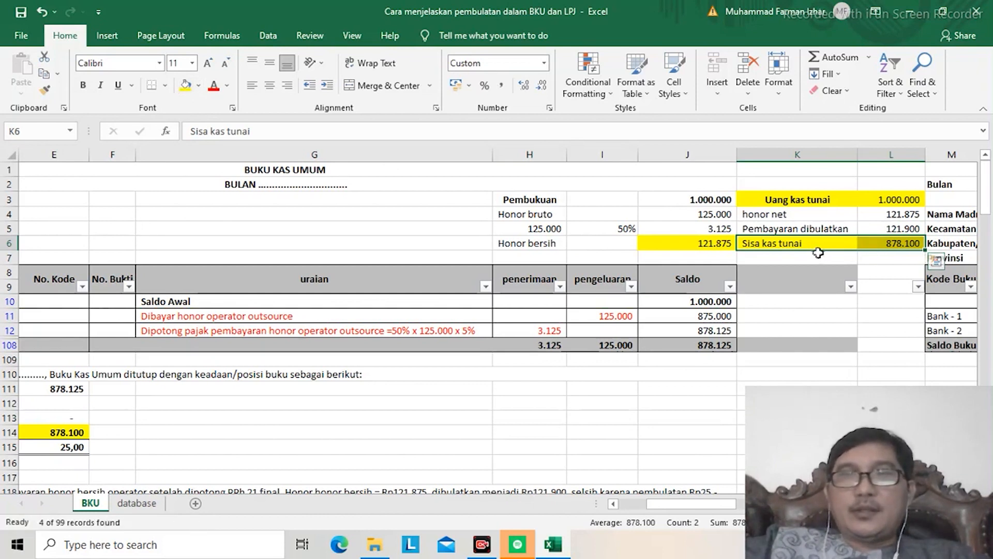
Step: Review the Saldo Kas Tunai row in the closing balance summary below the ledger
left_click(853, 261)
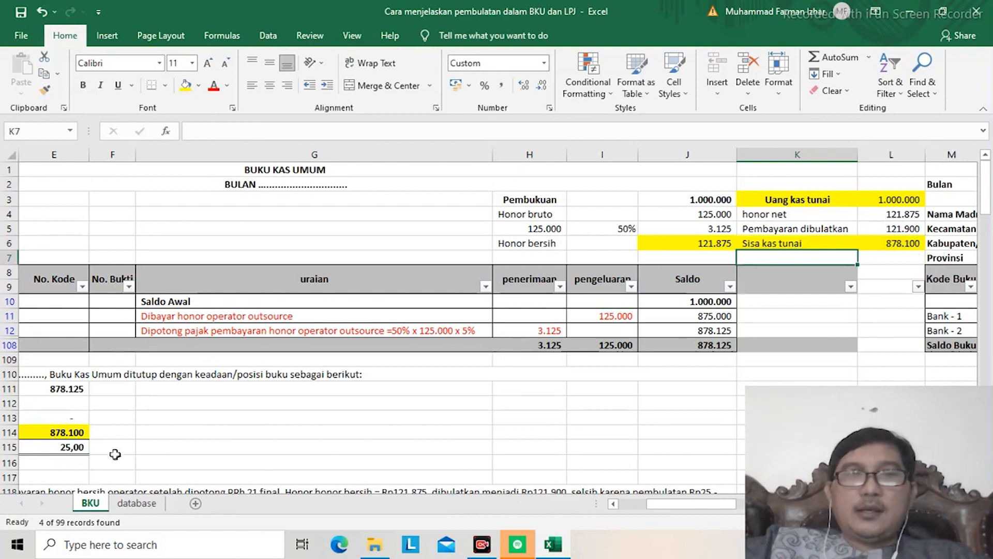
left_click(39, 435)
key("Left")
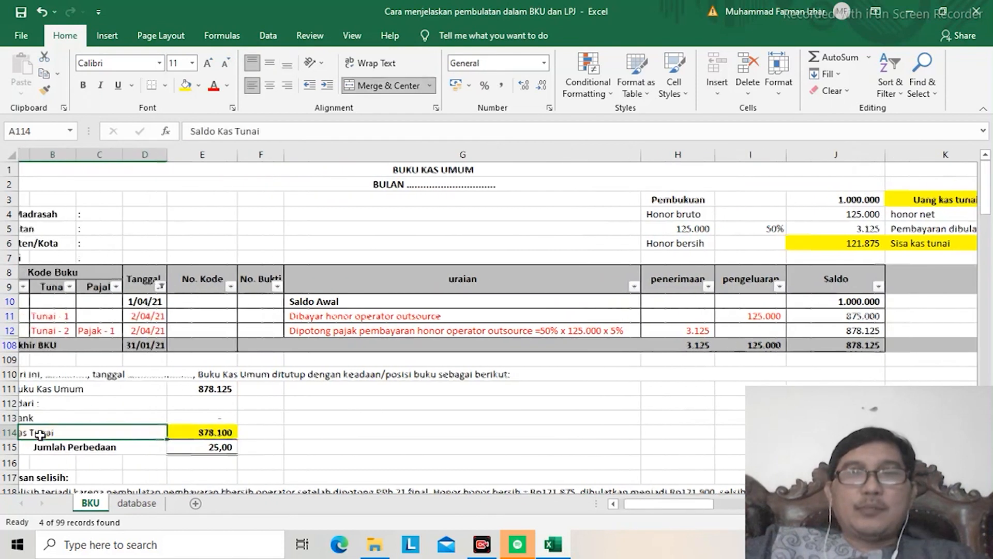
key("Right")
key("Right")
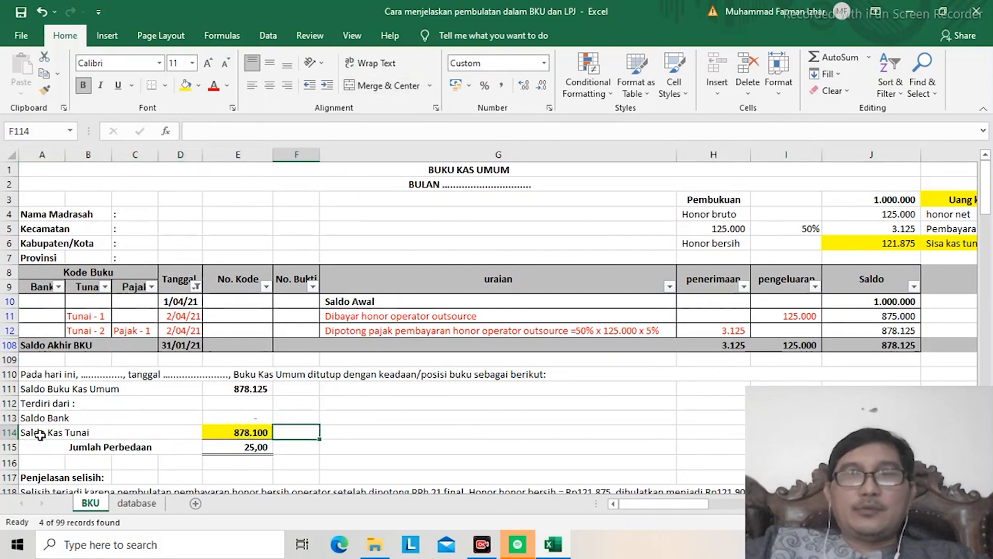
Step: Examine the operator honorarium payment in row 11, including its pengeluaran amount and Saldo formula
key("Up")
key("Up")
key("Up")
key("Up")
key("Up")
key("Up")
key("Up")
key("Up")
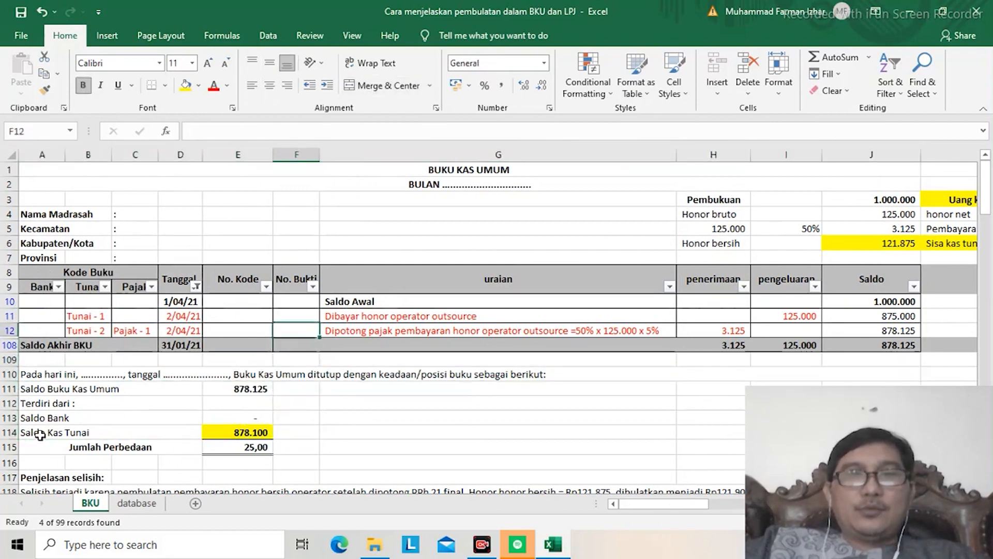
key("Right")
key("Right")
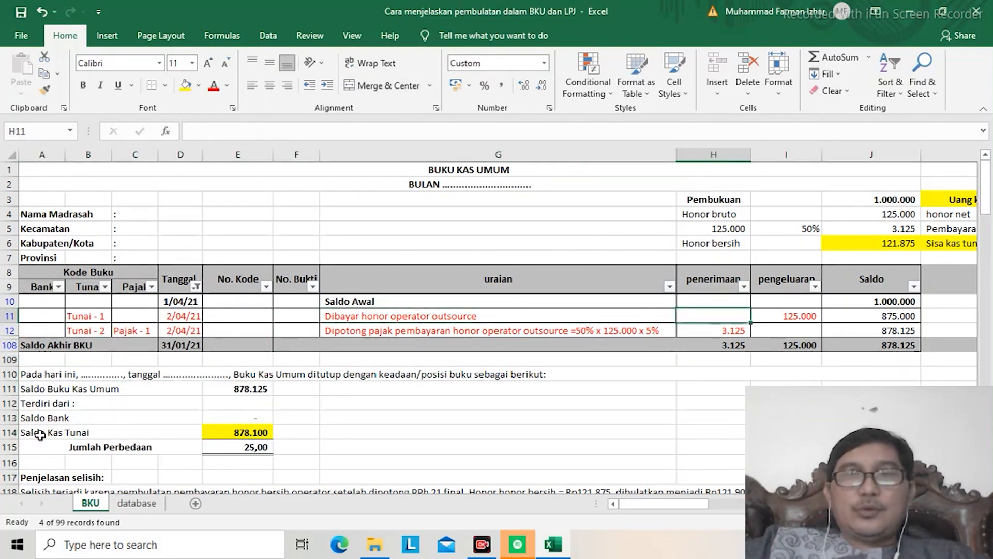
key("Left")
key("Right")
key("Right")
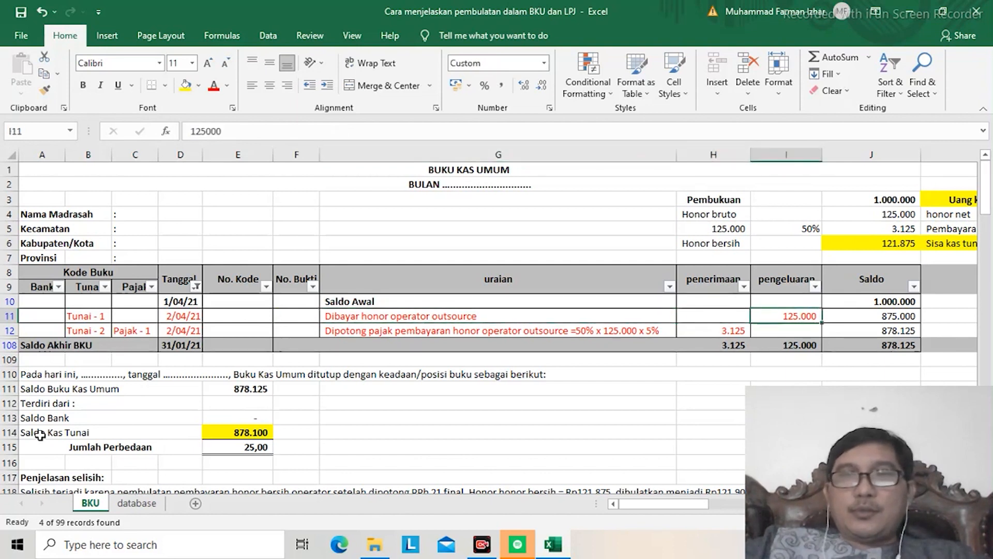
key("Right")
key("Right")
key("Left")
key("Left")
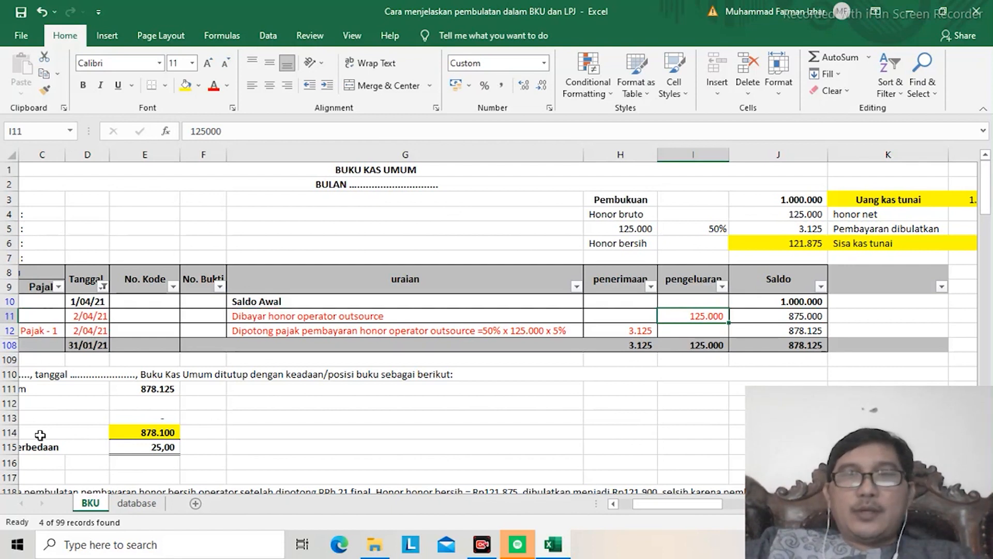
key("Right")
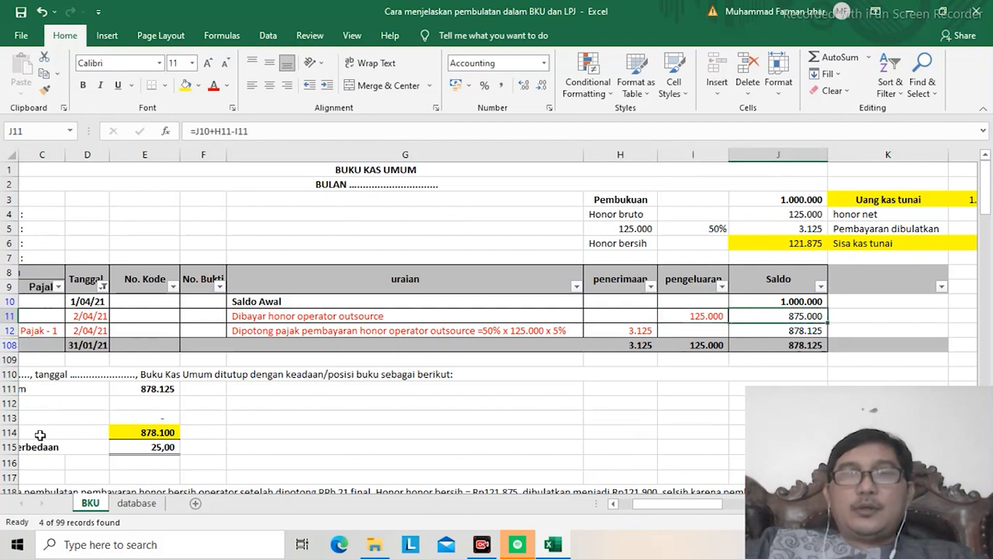
Step: Examine the honorarium tax deduction in row 12, including its description, penerimaan formula and Saldo formula
key("Down")
key("Left")
key("Left")
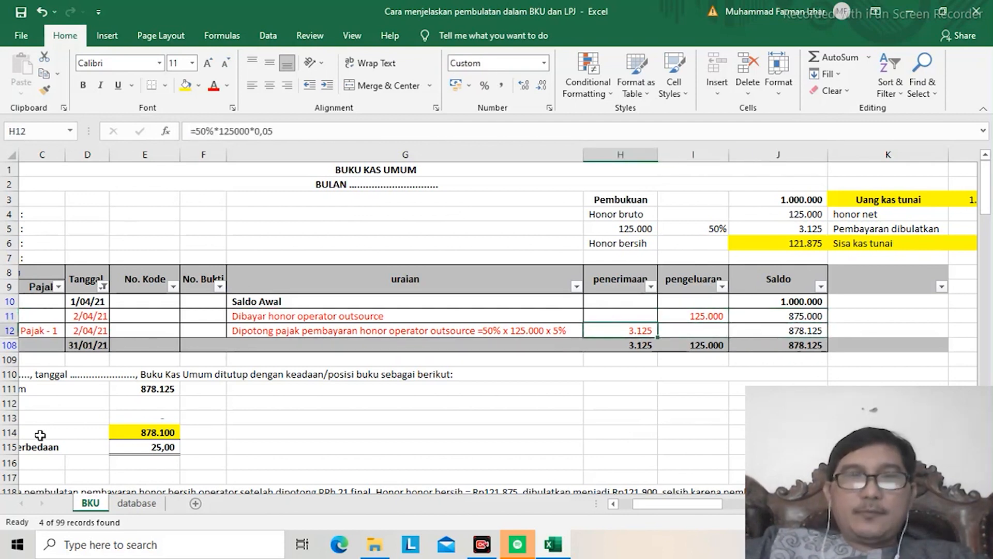
key("Left")
key("Left")
key("Right")
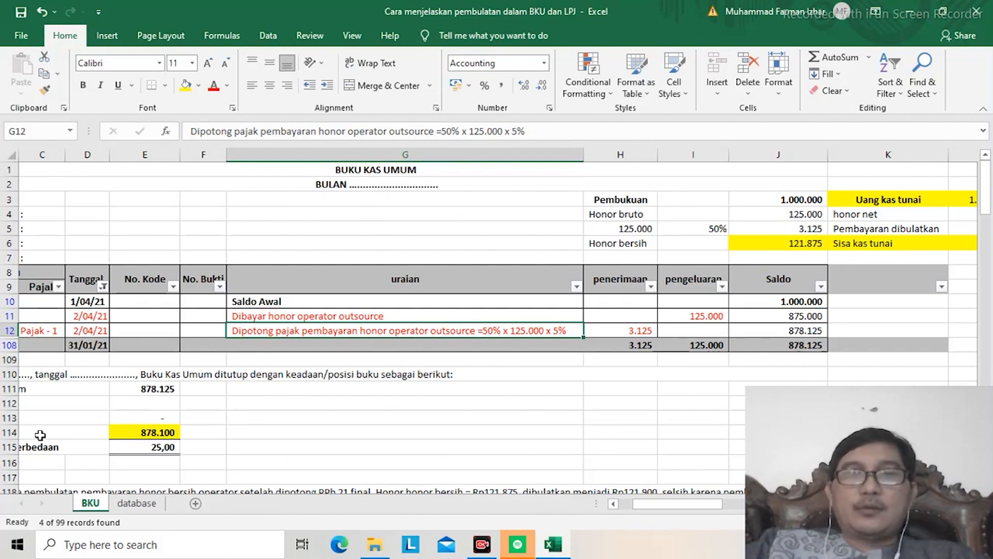
key("Right")
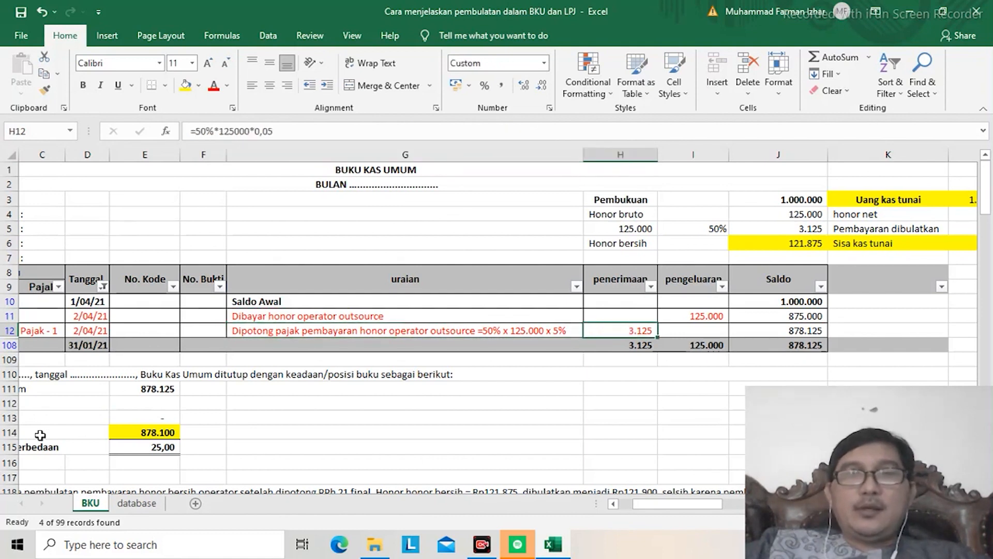
key("Right")
key("Right")
key("Right")
key("Left")
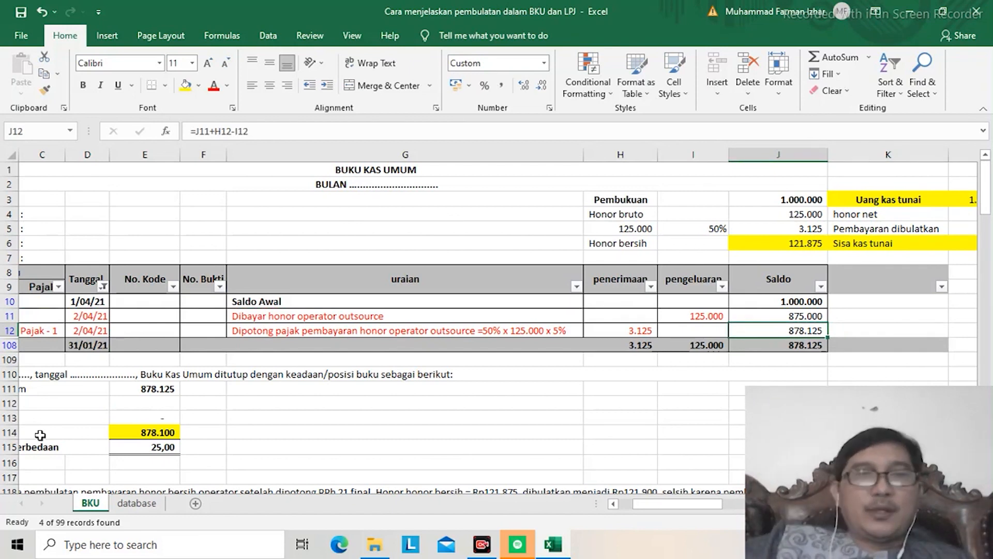
Step: Review the closing balance summary from Saldo Buku Kas Umum through Saldo Bank to Saldo Kas Tunai
key("Left")
key("Left")
key("Left")
key("Left")
key("Left")
key("Left")
key("Left")
key("Left")
key("Left")
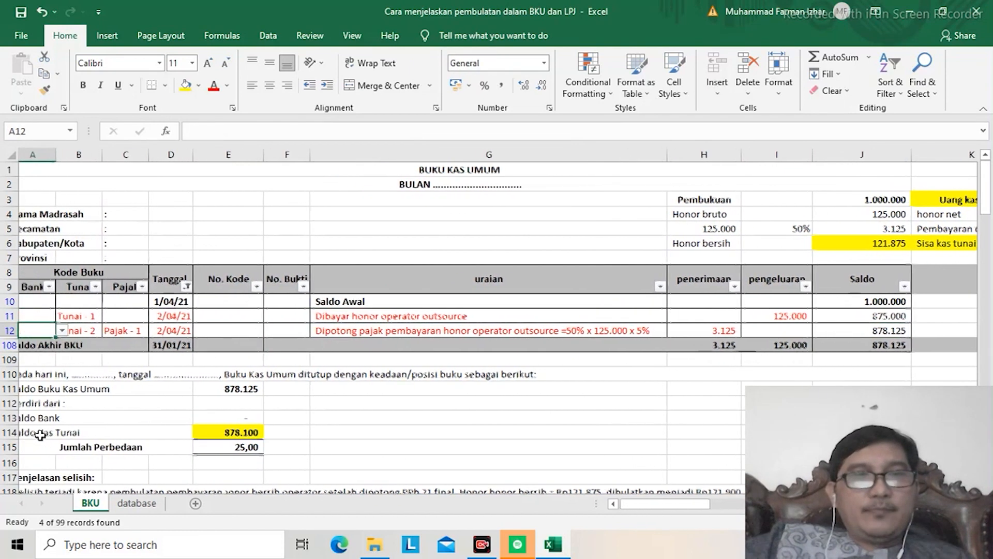
key("Down")
key("Down")
key("Down")
key("Down")
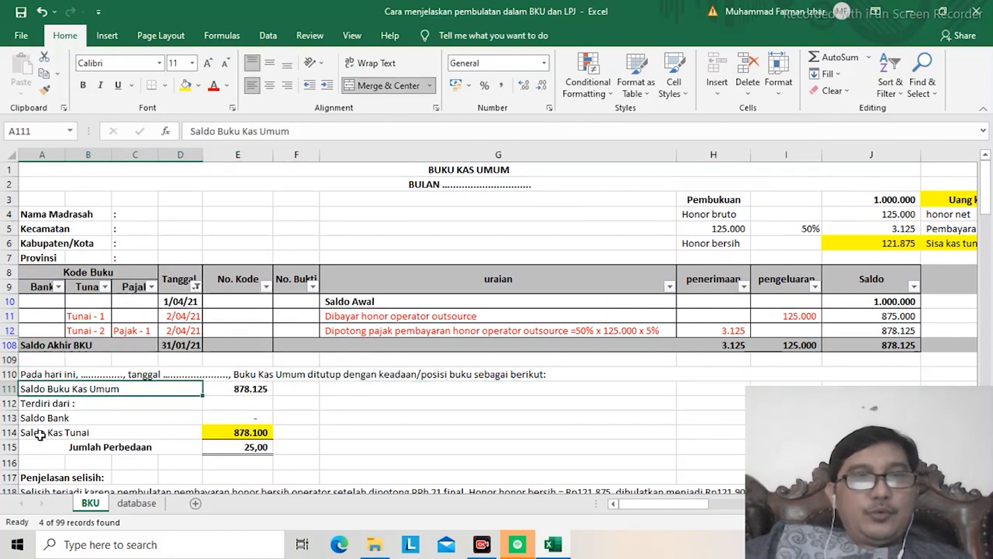
key("Down")
key("Down")
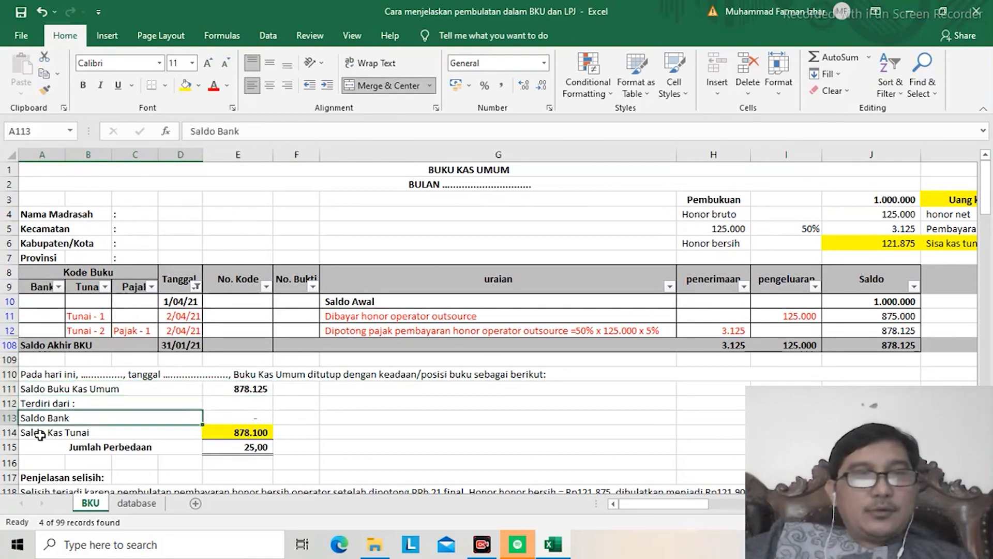
key("Down")
key("shift+Right")
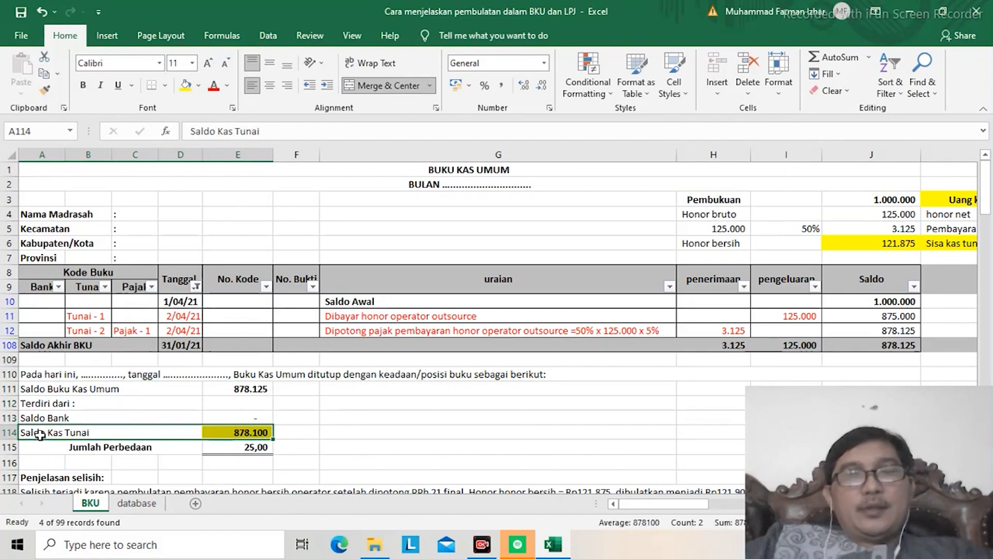
Step: Compare the Saldo Buku Kas Umum formula in E111 with the ledger's last Saldo in J12
key("Up")
key("Up")
key("Up")
key("Right")
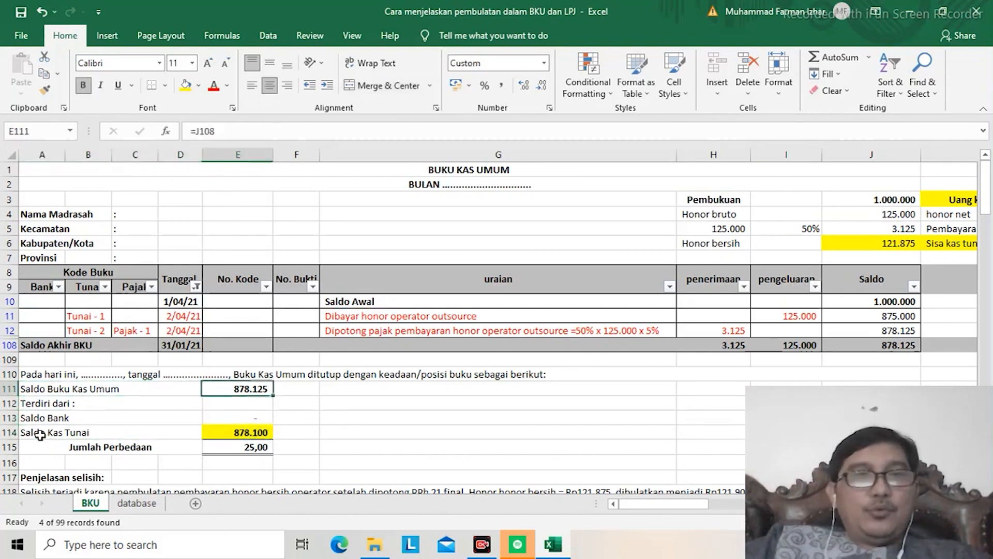
key("Right")
key("Right")
key("Right")
key("Right")
key("Right")
key("Up")
key("Up")
key("Up")
key("Up")
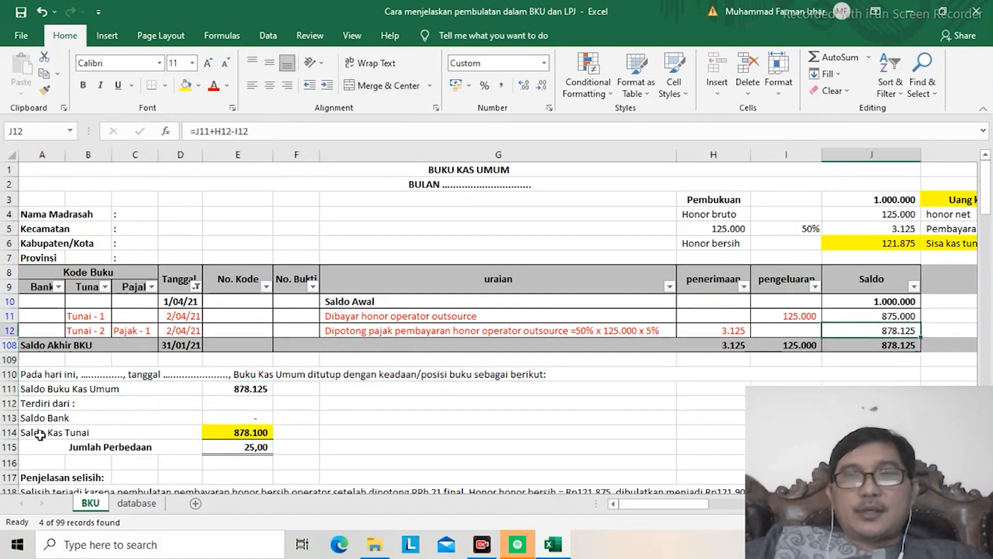
Step: Return to the closing summary and inspect the Saldo Kas Tunai formula in E114
key("Down")
key("Down")
key("Down")
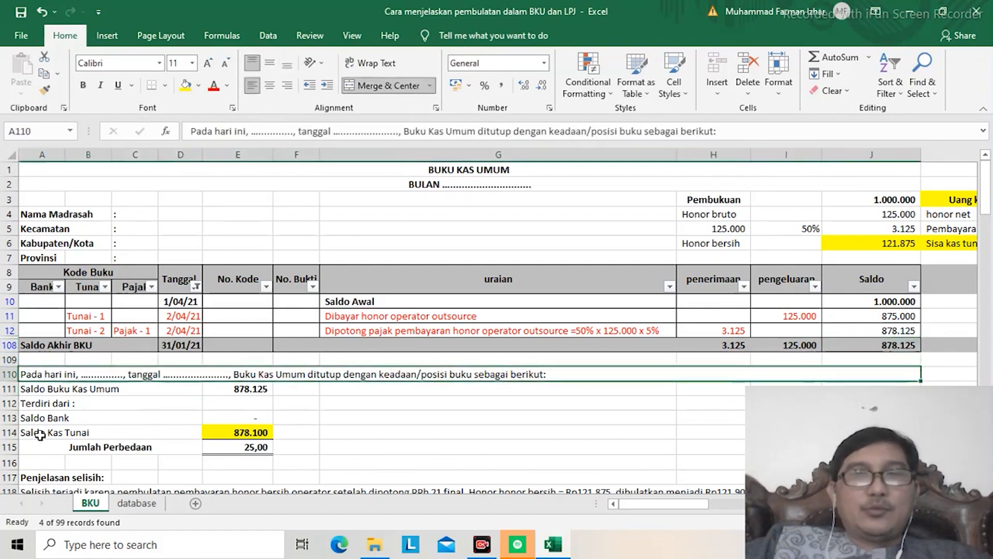
key("Down")
key("Left")
key("Left")
key("Left")
key("Left")
key("Left")
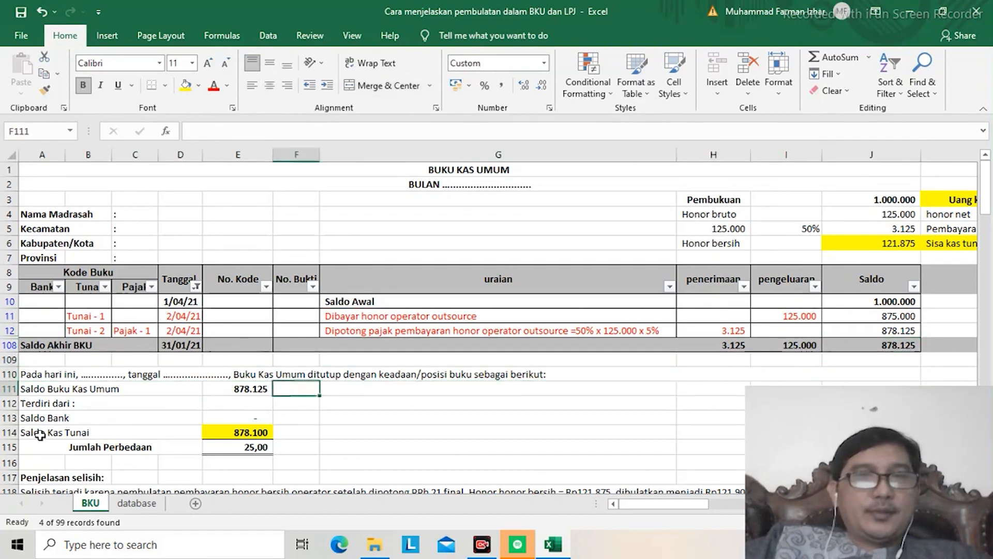
key("Down")
key("Down")
key("Down")
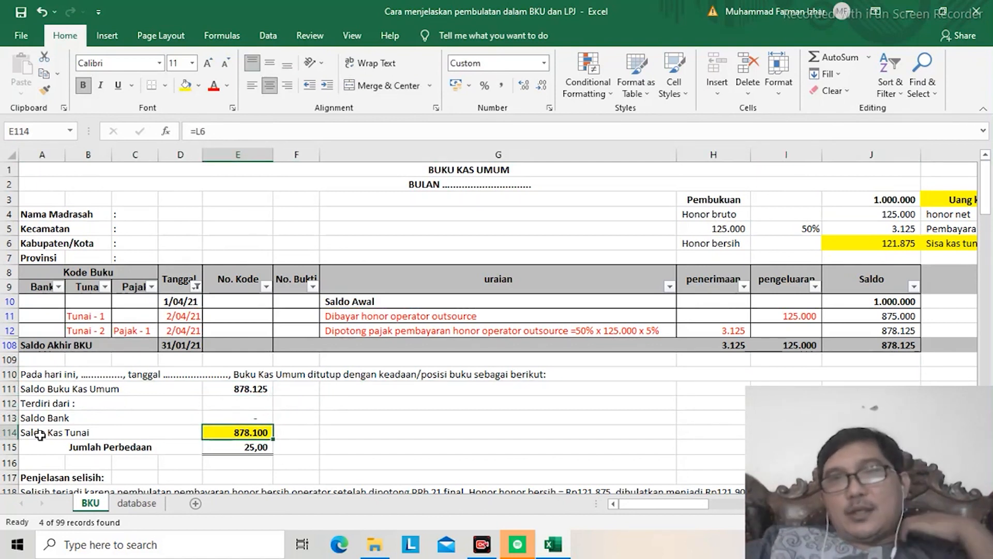
Step: Compare the Sisa kas tunai calculation beside the ledger header with the Saldo Kas Tunai amount in E114
key("Right")
key("Right")
key("Right")
key("Right")
key("Right")
key("Right")
key("Right")
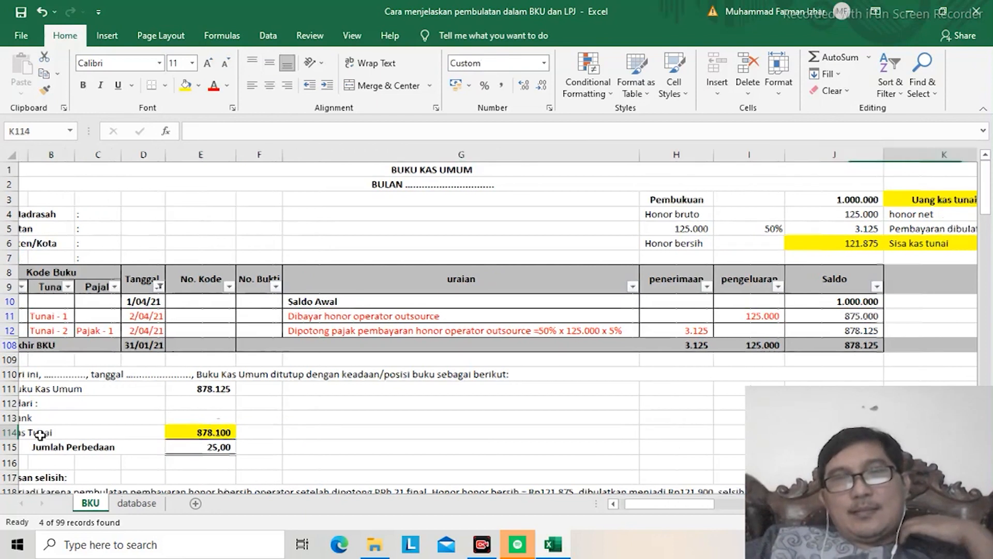
key("Right")
key("Right")
key("Up")
key("Up")
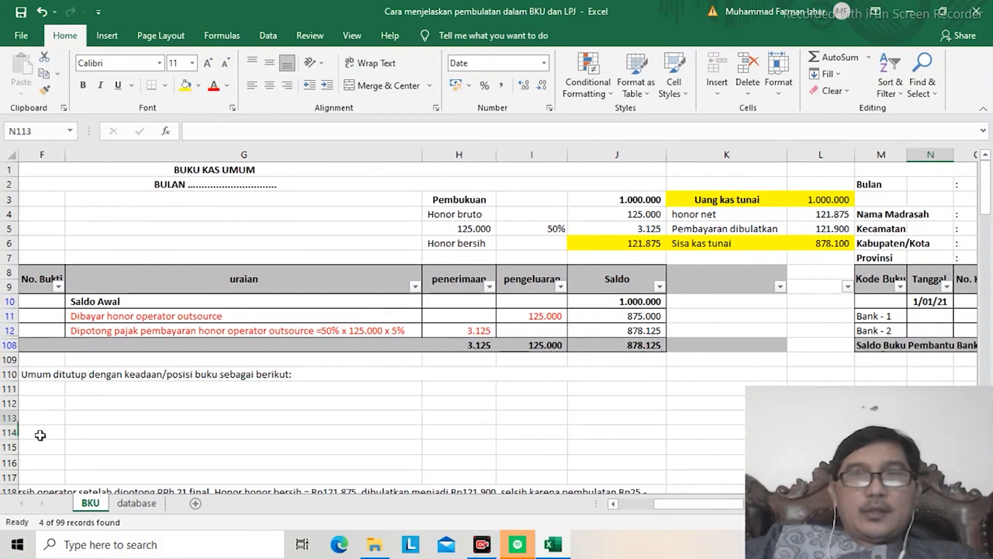
key("Left")
key("Left")
key("Left")
key("Left")
key("Left")
key("Left")
key("Left")
key("Left")
key("Left")
key("Left")
key("Left")
key("Left")
key("Left")
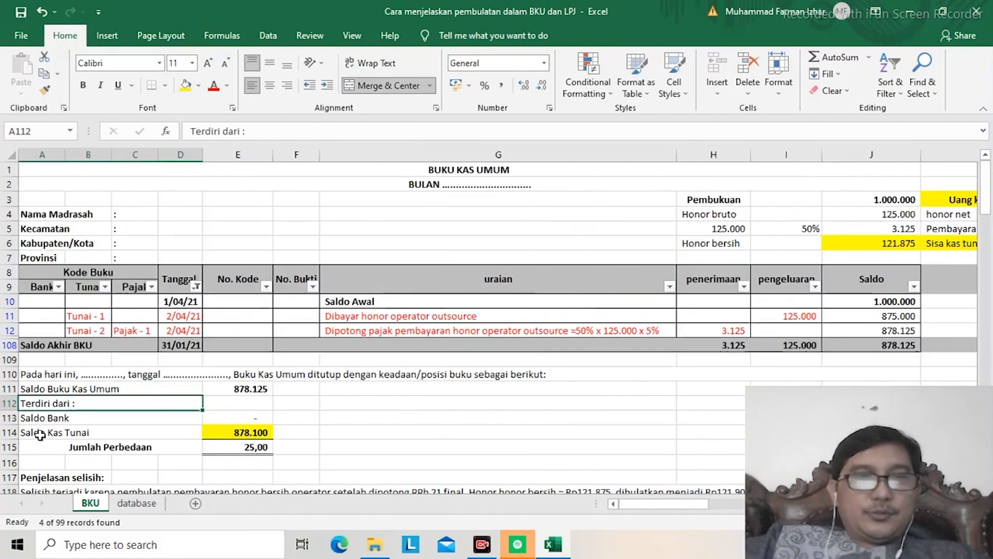
key("Down")
key("Down")
key("Right")
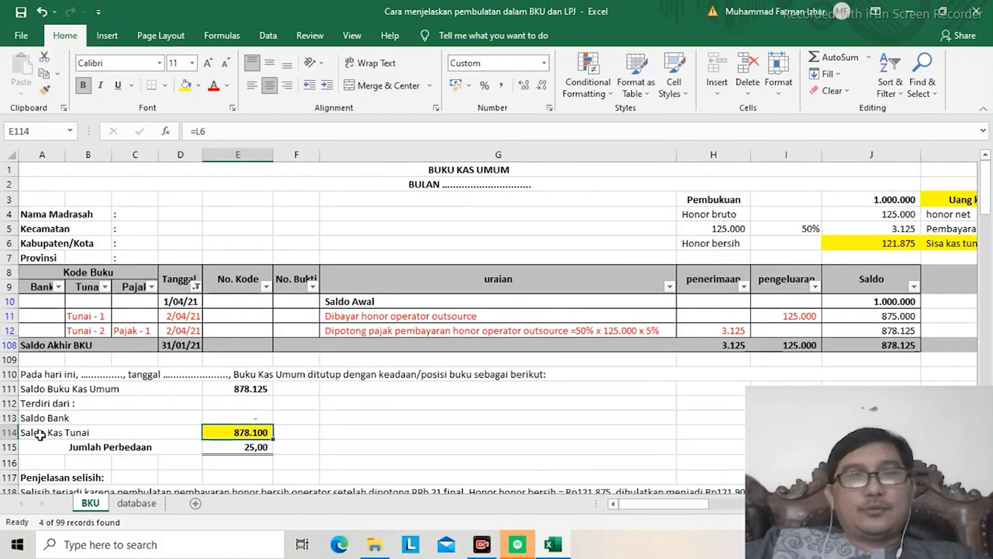
key("Up")
key("Up")
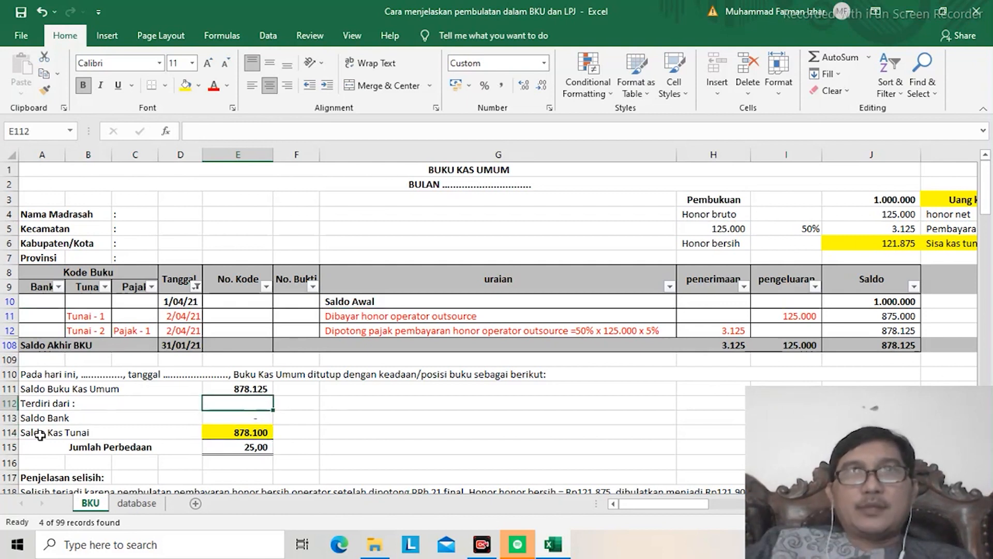
key("Down")
key("Down")
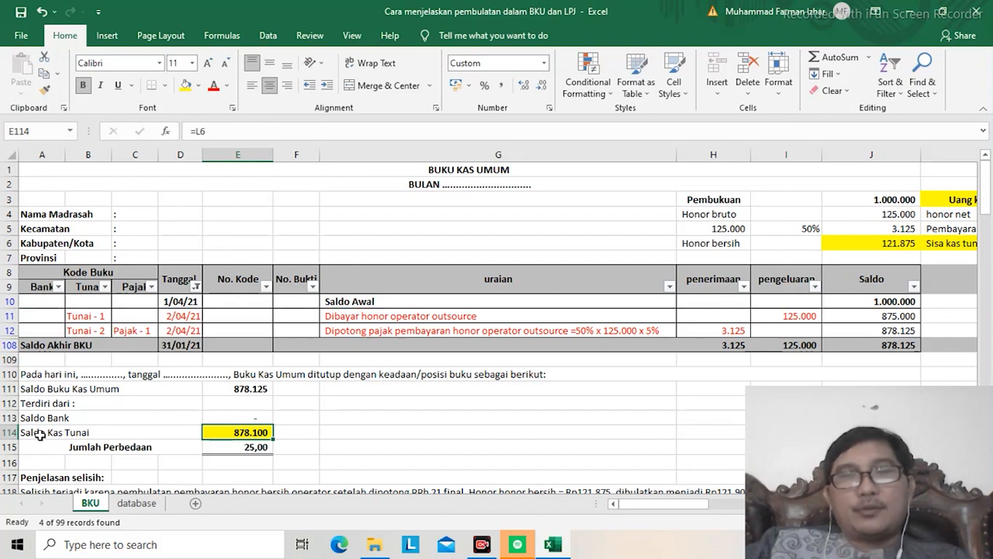
Step: Fill the Jumlah Perbedaan amount in E115 with light blue
key("Down")
key("Down")
key("Down")
key("Down")
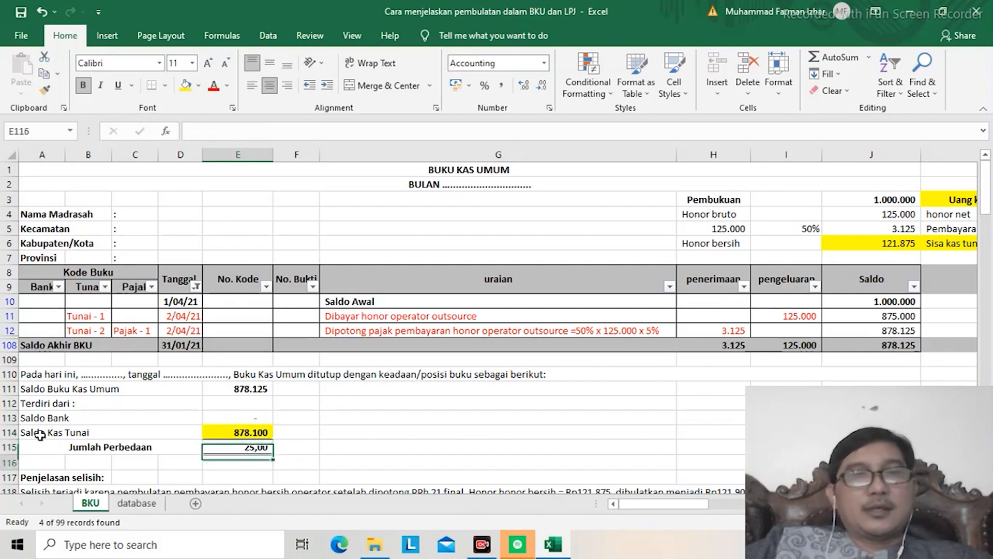
key("Up")
key("Up")
key("Up")
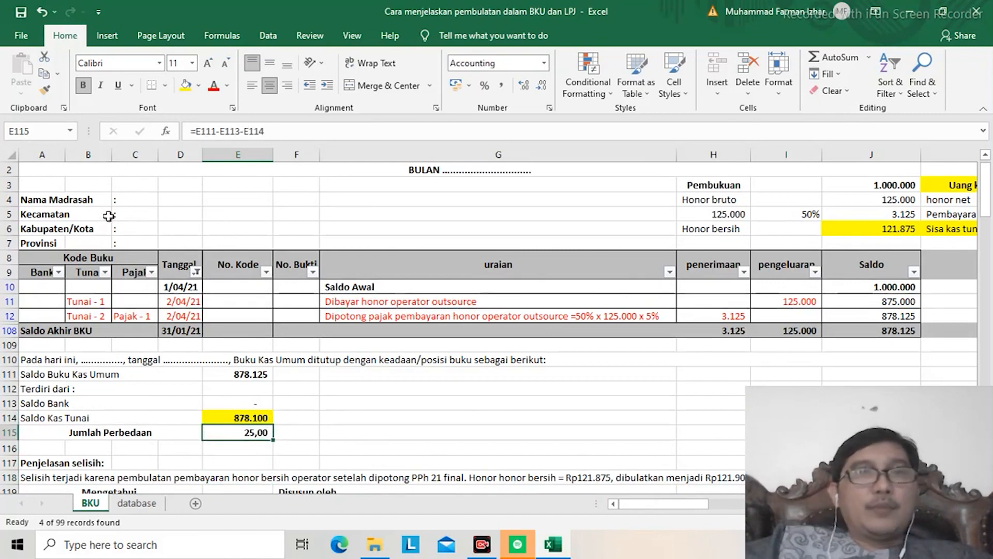
left_click(199, 86)
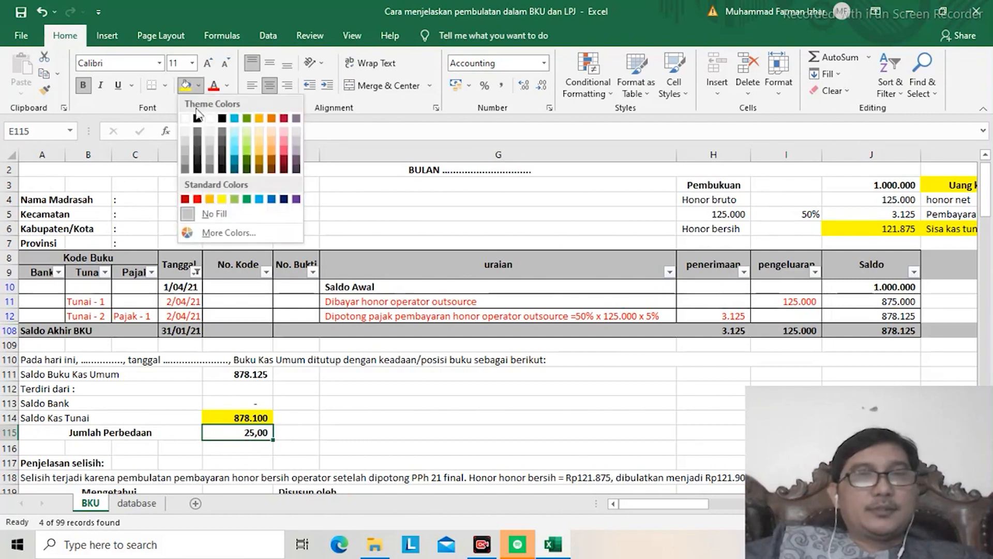
left_click(236, 140)
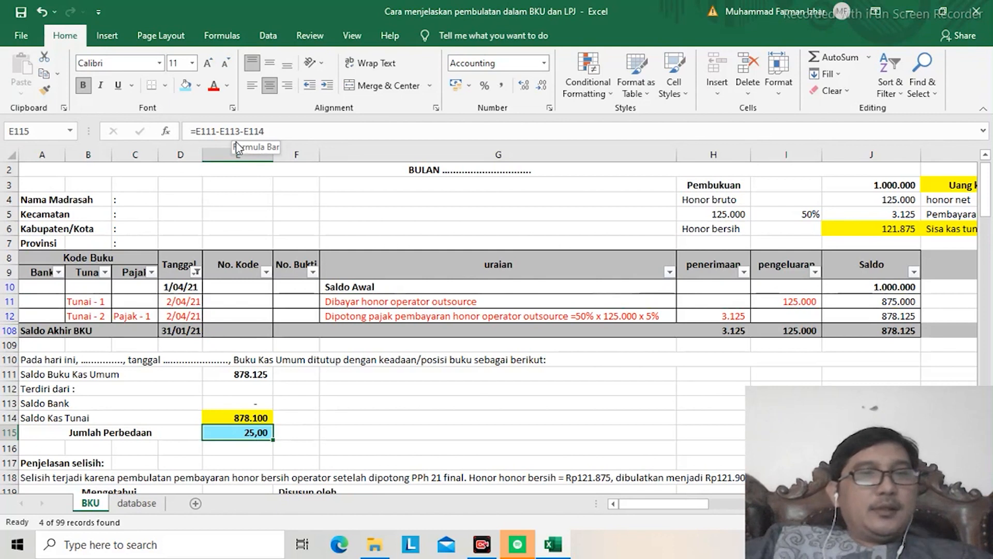
Step: Review the Saldo Buku Kas Umum in E111 and the Saldo Kas Tunai in E114 behind the difference
key("Up")
key("Up")
key("Up")
key("Up")
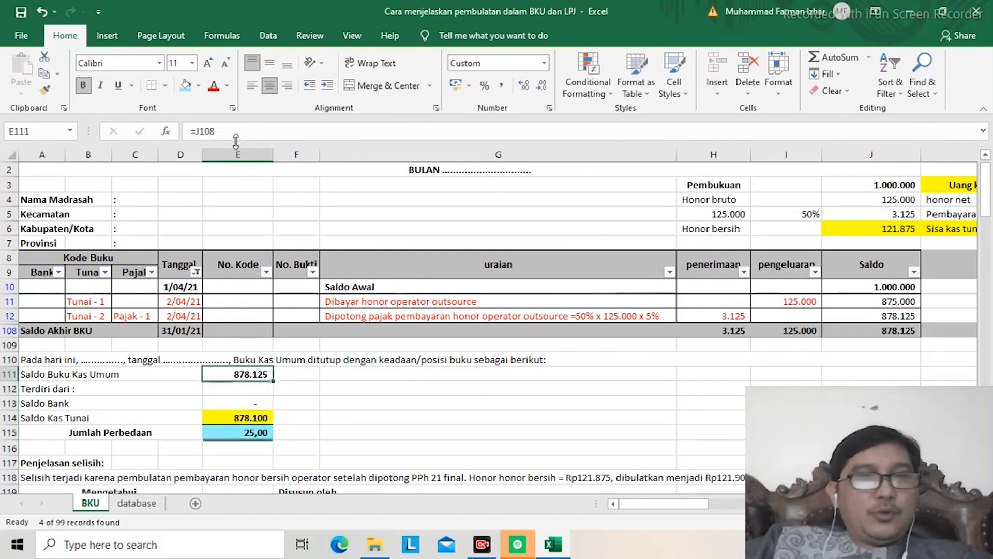
key("Down")
key("Down")
key("Down")
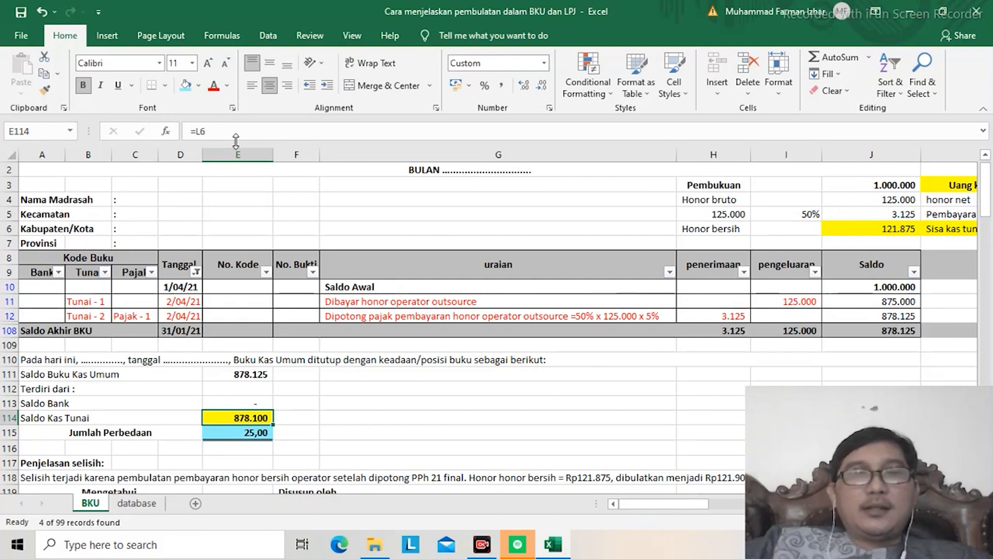
Step: View the Uang kas tunai calculation in K3:L6 that supplies the Saldo Kas Tunai
key("Right")
key("Right")
key("Right")
key("Right")
key("Right")
key("Right")
key("Right")
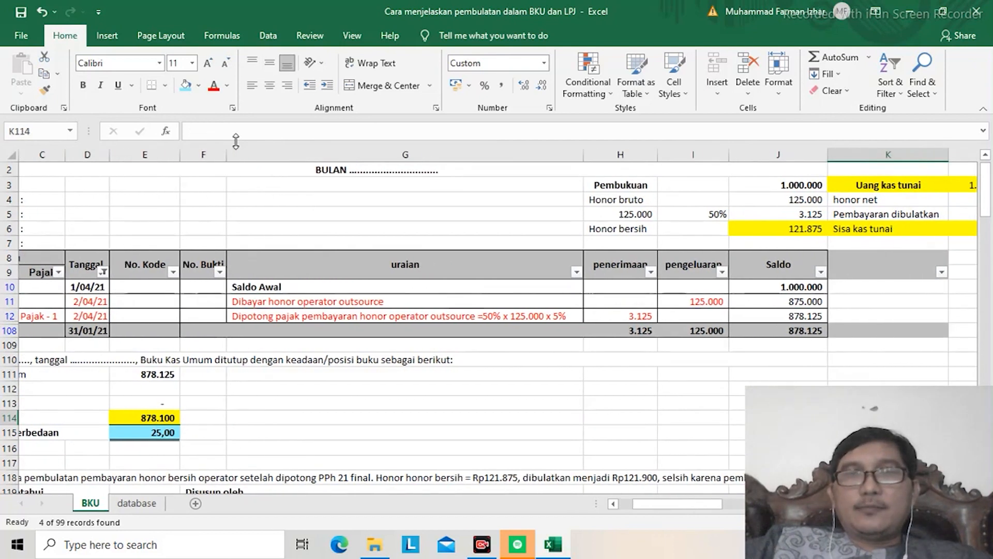
key("Right")
key("Up")
key("Up")
key("Up")
key("Up")
key("Up")
key("Up")
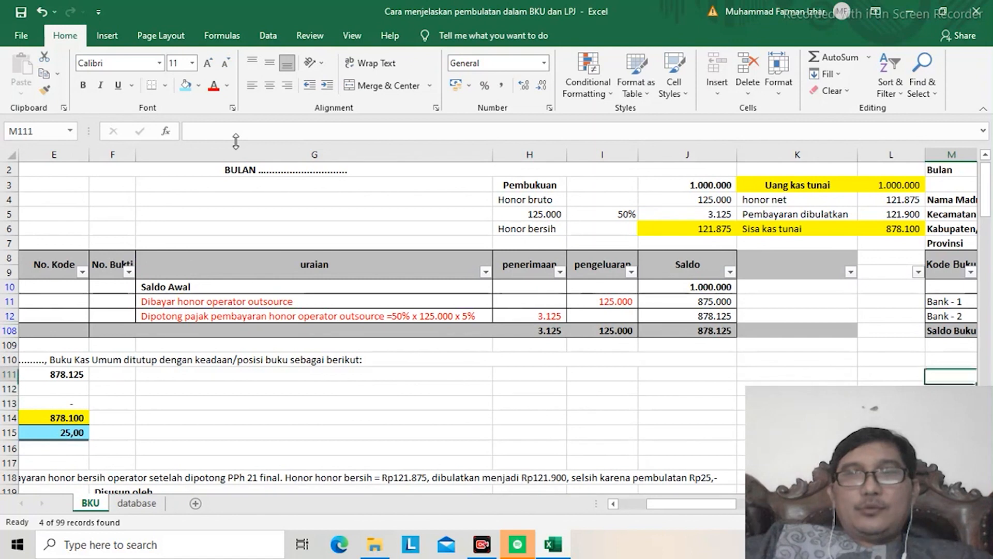
Step: Check the Pembayaran dibulatkan amount in L5 and the Jumlah Perbedaan formula in E115
key("Up")
key("Up")
key("Up")
key("Up")
key("Up")
key("Up")
key("Up")
key("Up")
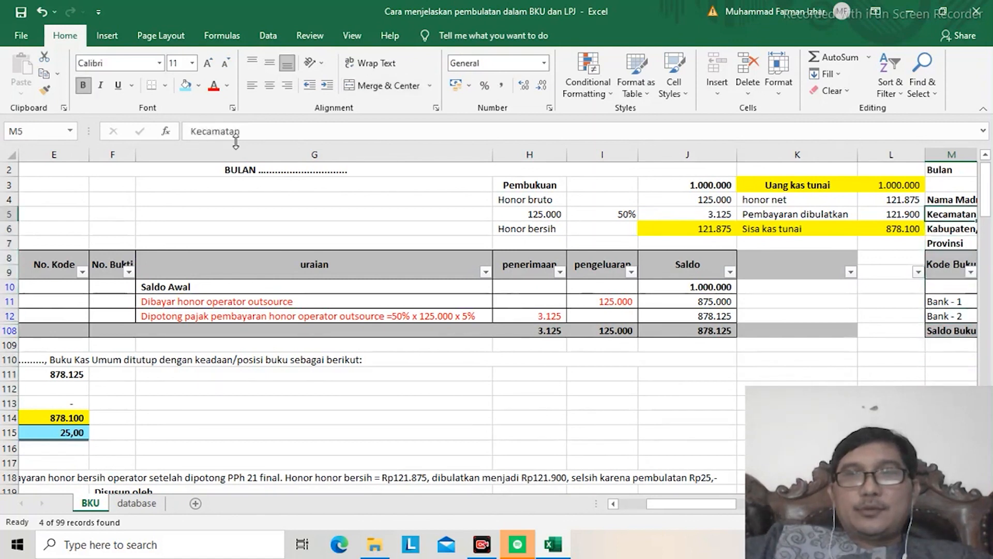
key("Left")
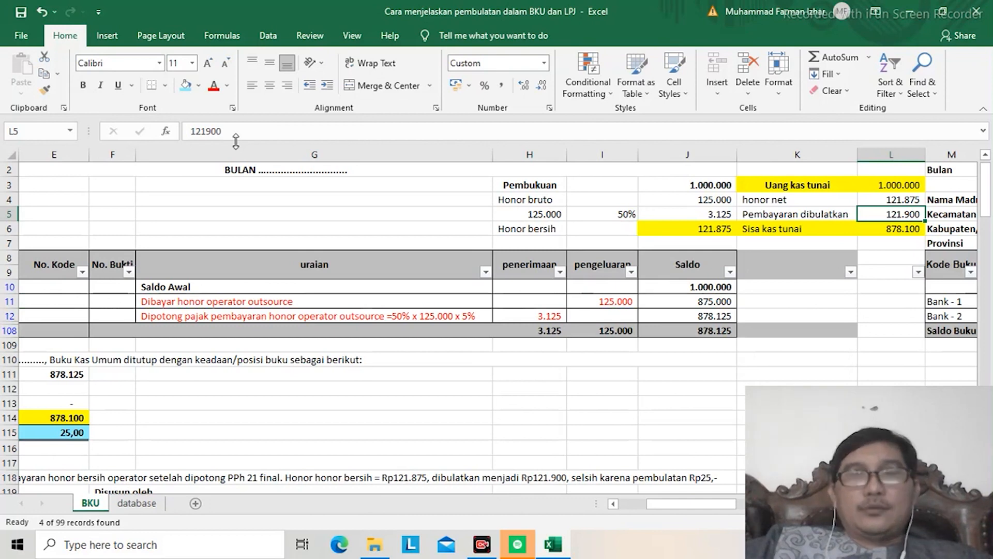
key("Left")
key("Left")
key("Home")
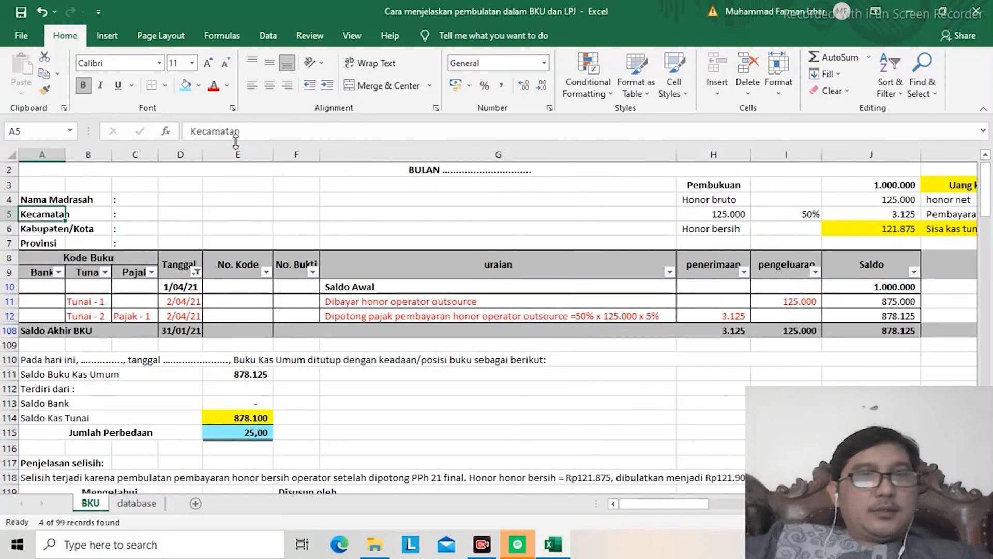
key("Down")
key("Down")
key("Down")
key("Down")
key("Down")
key("Down")
key("Down")
key("Down")
key("Down")
key("Down")
key("Down")
key("Down")
key("Down")
key("Down")
key("Down")
key("Right")
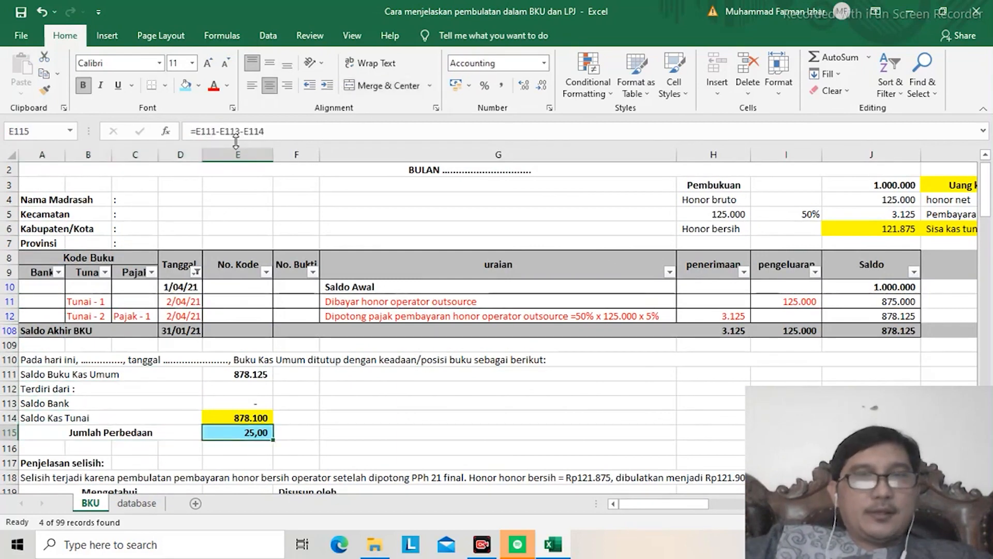
Step: Read the Penjelasan selisih text in A118 that explains the difference, along with the signature block below it
key("Down")
key("Down")
key("Down")
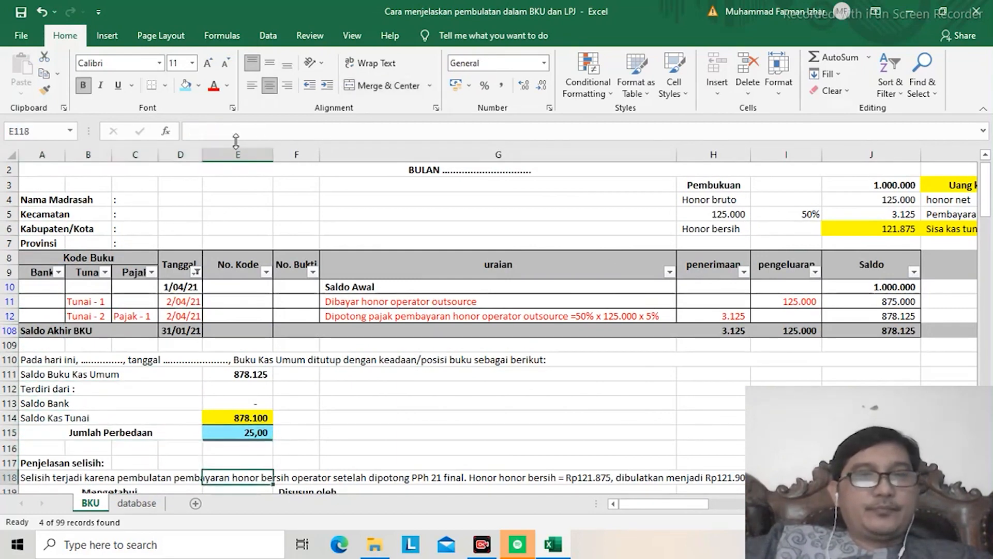
key("Down")
key("Down")
key("Down")
key("Down")
key("Down")
key("Down")
key("Down")
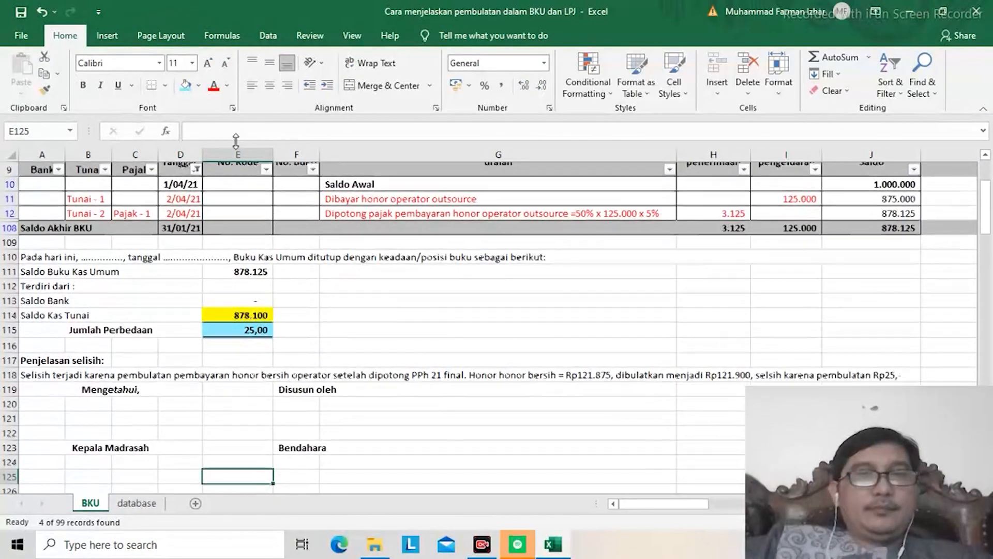
key("Down")
key("Up")
key("Up")
key("Up")
key("Up")
key("Up")
key("Up")
key("Up")
key("Up")
key("Up")
key("Down")
key("Left")
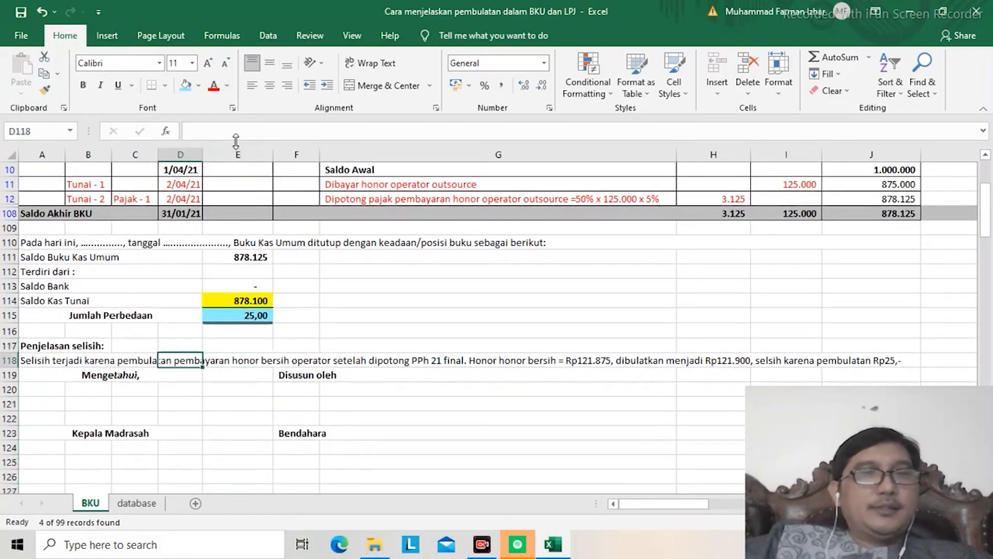
key("Left")
key("Left")
key("Left")
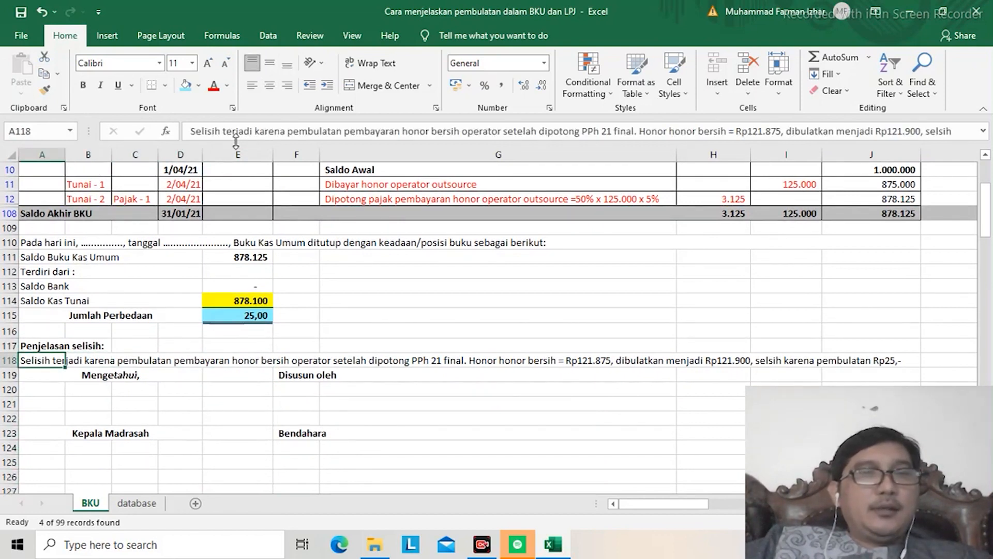
key("Right")
key("Right")
key("Right")
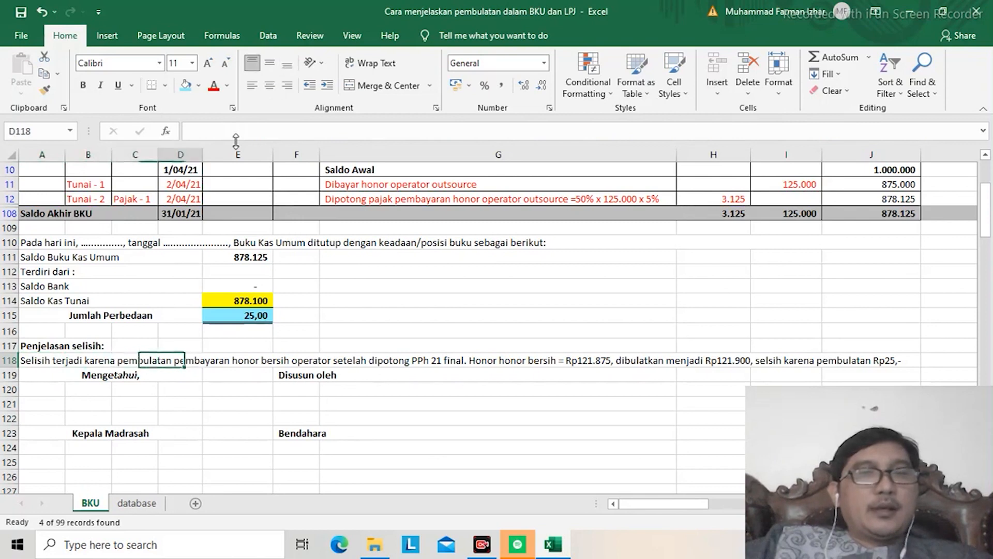
key("Left")
key("Left")
key("Left")
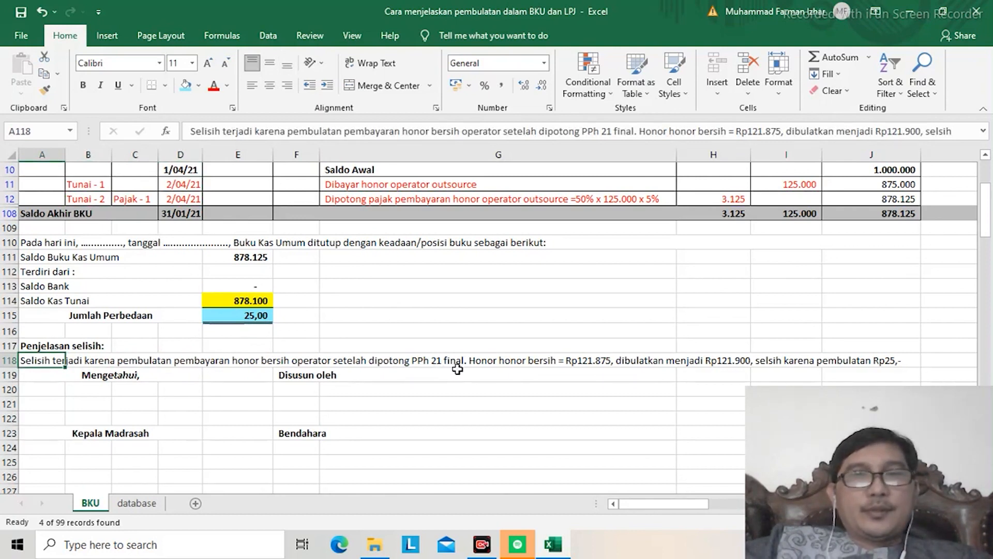
Step: Delete the repeated word "honor" before "bersih" in the explanation text in A118
left_click(521, 358)
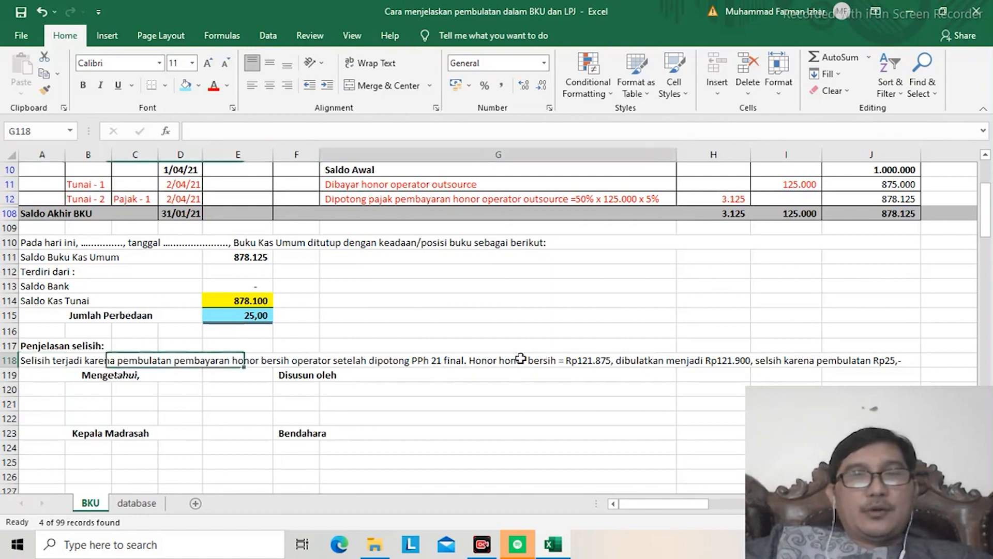
double_click(521, 358)
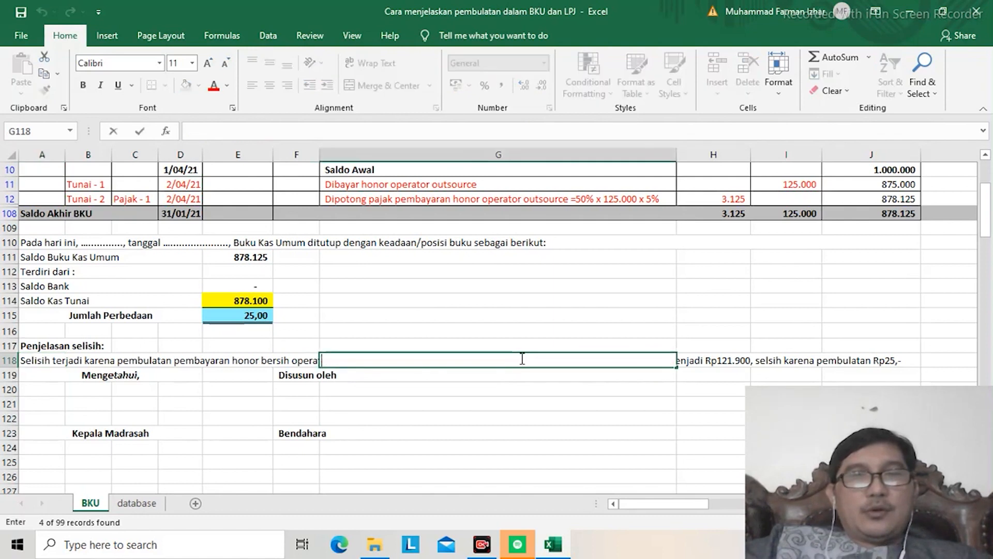
left_click(35, 358)
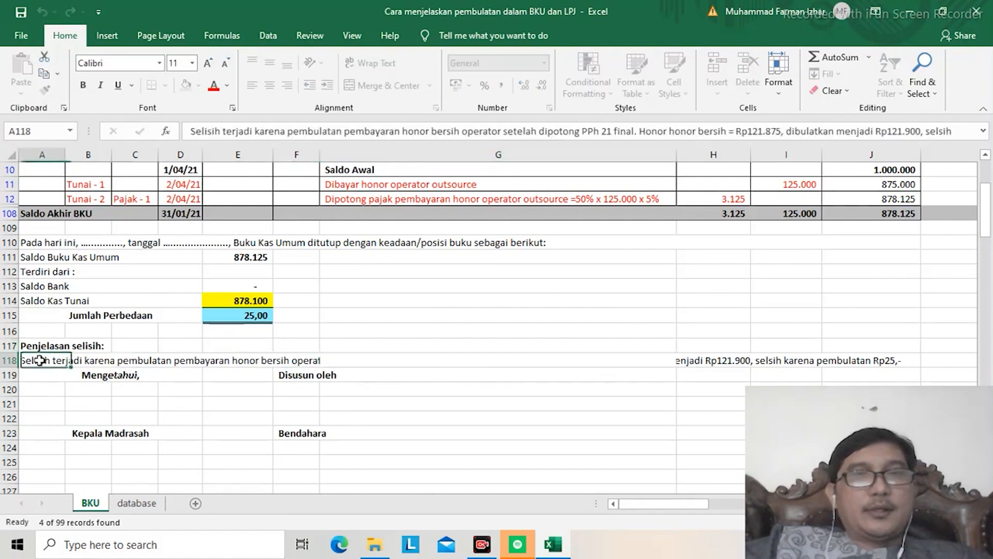
left_click(699, 131)
key("BackSpace")
key("BackSpace")
key("BackSpace")
key("BackSpace")
key("BackSpace")
key("BackSpace")
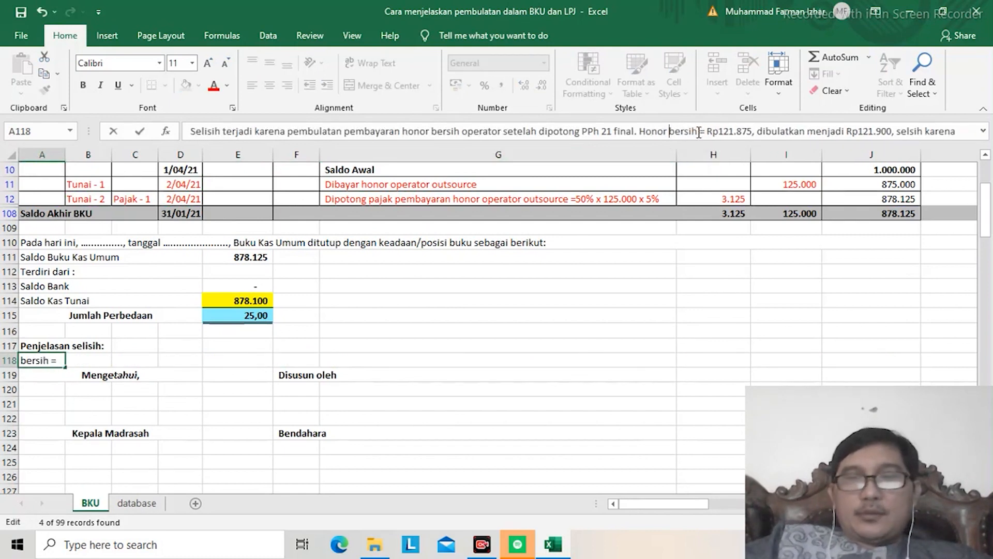
key("Return")
Step: Correct the misspelled word "selsih" to "selisih" in the explanation text in A118
key("Up")
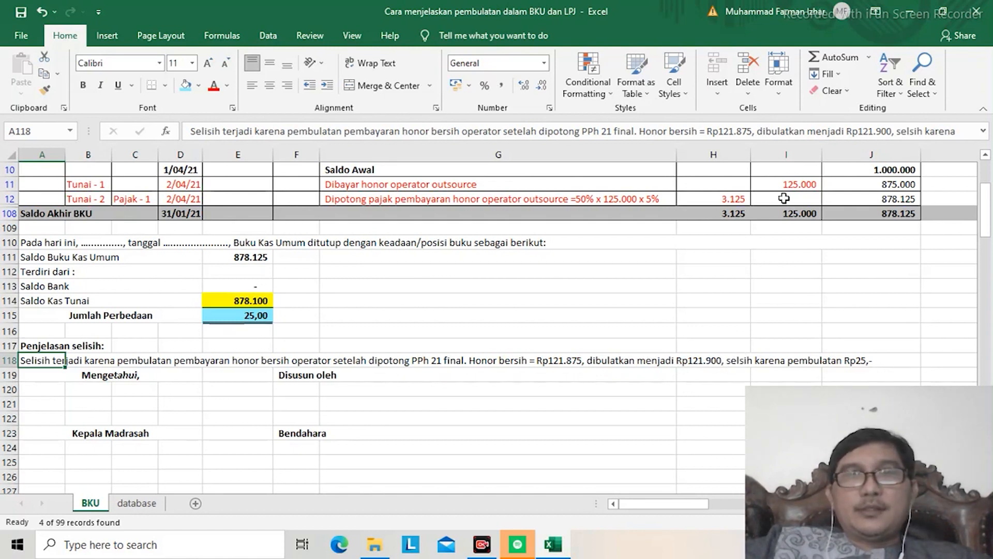
left_click(914, 131)
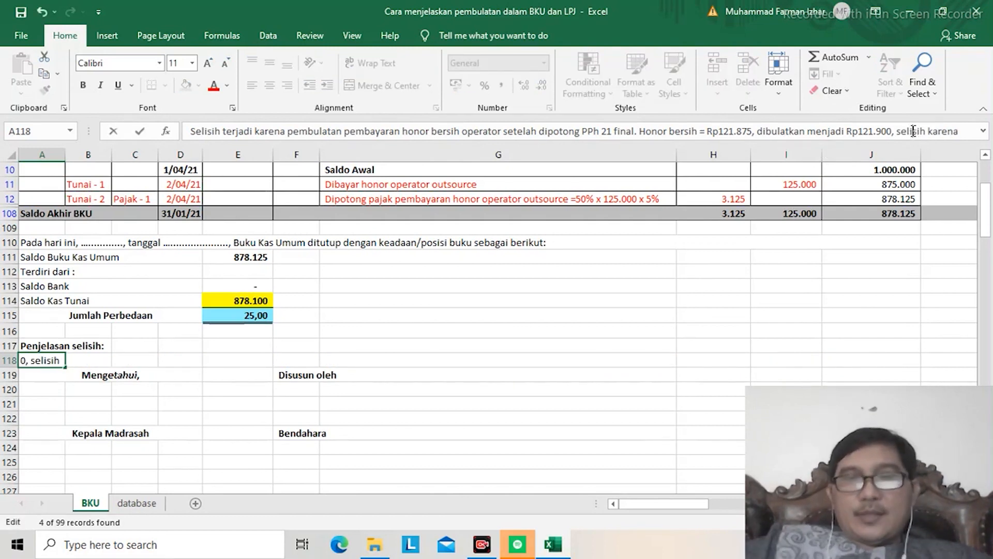
key("Return")
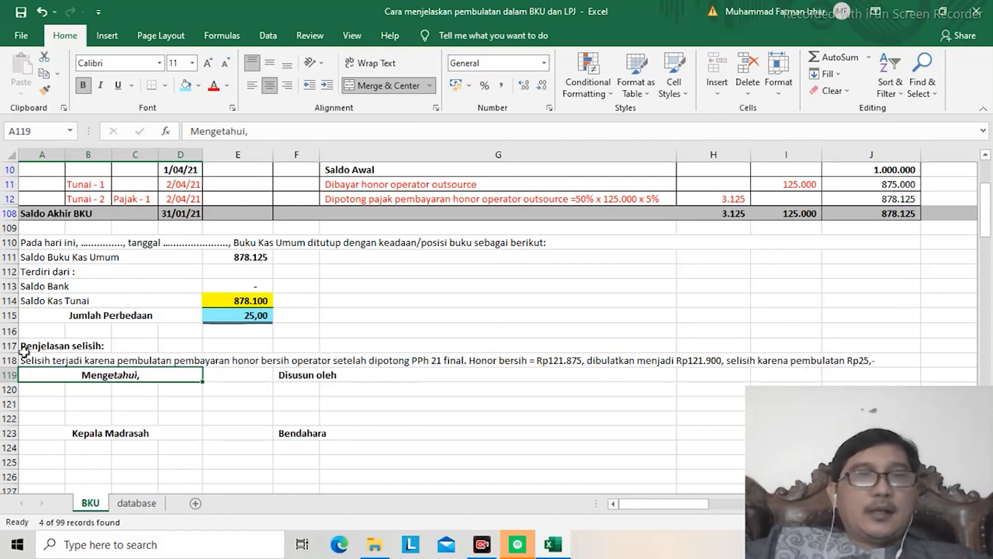
Step: Reread the corrected explanation sentence across row 118 from beginning to end
left_click(37, 360)
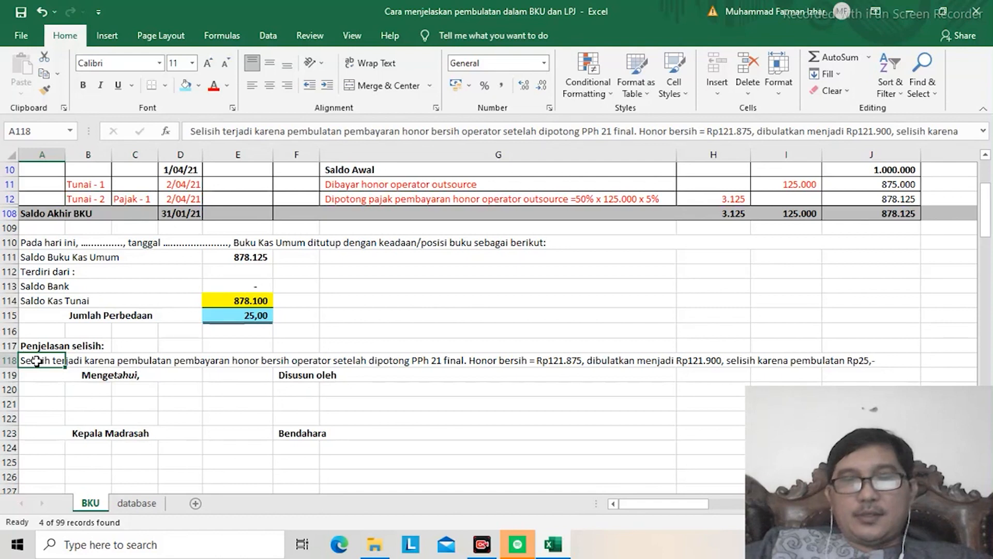
key("Right")
key("Right")
key("Right")
key("Right")
key("Right")
key("Right")
key("Right")
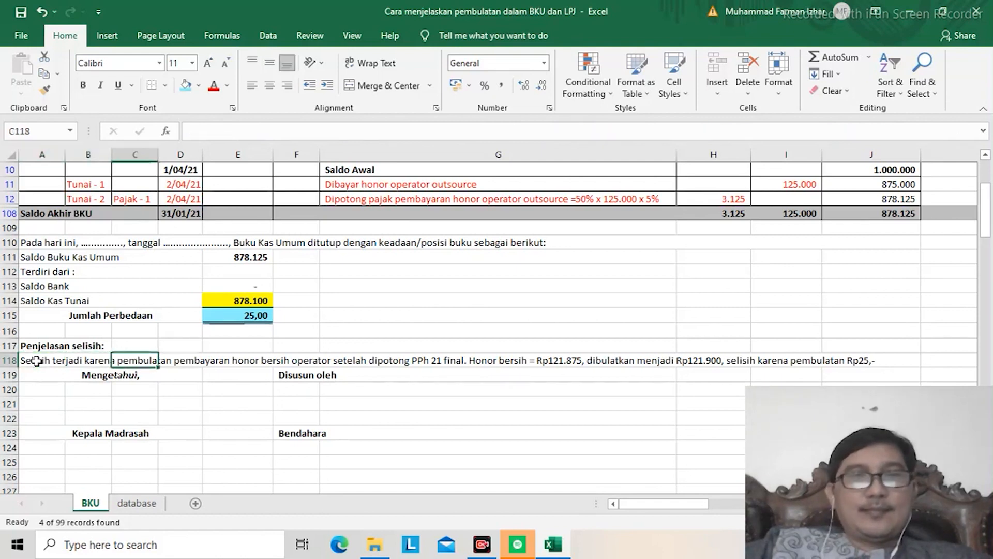
key("Right")
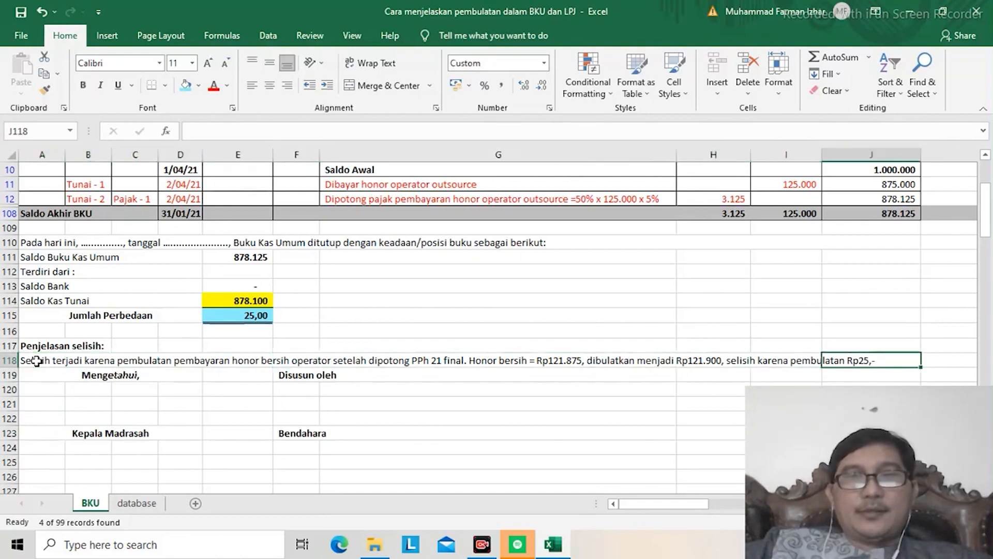
key("Left")
key("Left")
key("Left")
key("Left")
key("Left")
key("Left")
key("Left")
key("Left")
key("Left")
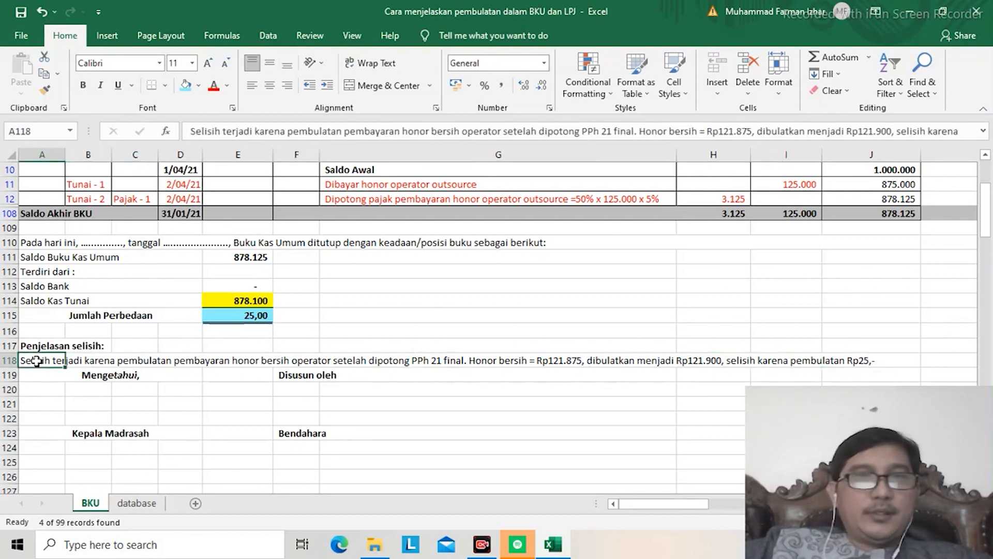
Step: Review the Buku Kas Umum from its title through the ledger entries to the Jumlah Perbedaan in E115
key("Up")
key("Up")
key("Up")
key("Up")
key("Up")
key("Up")
key("Up")
key("Up")
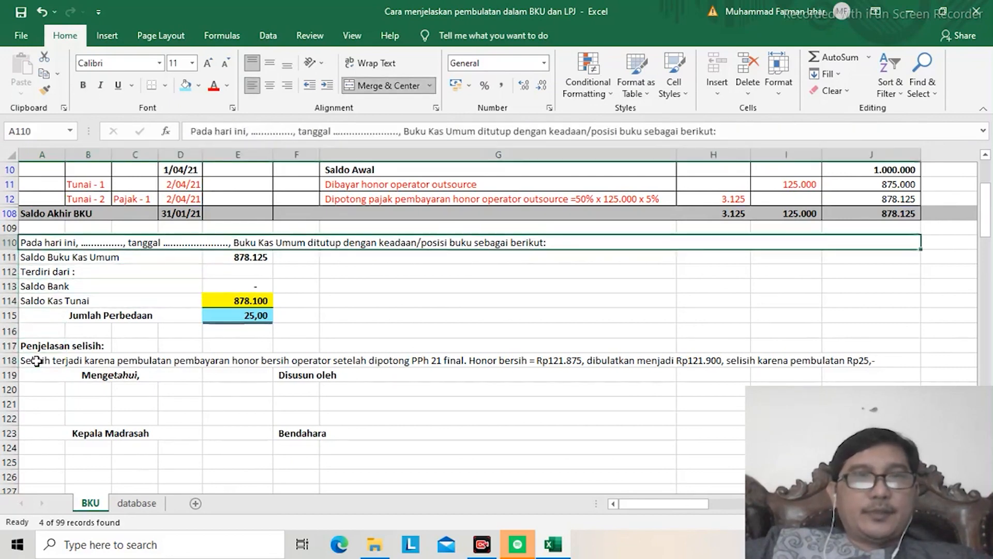
key("Up")
key("Up")
key("Up")
key("Up")
key("Up")
key("Up")
key("Up")
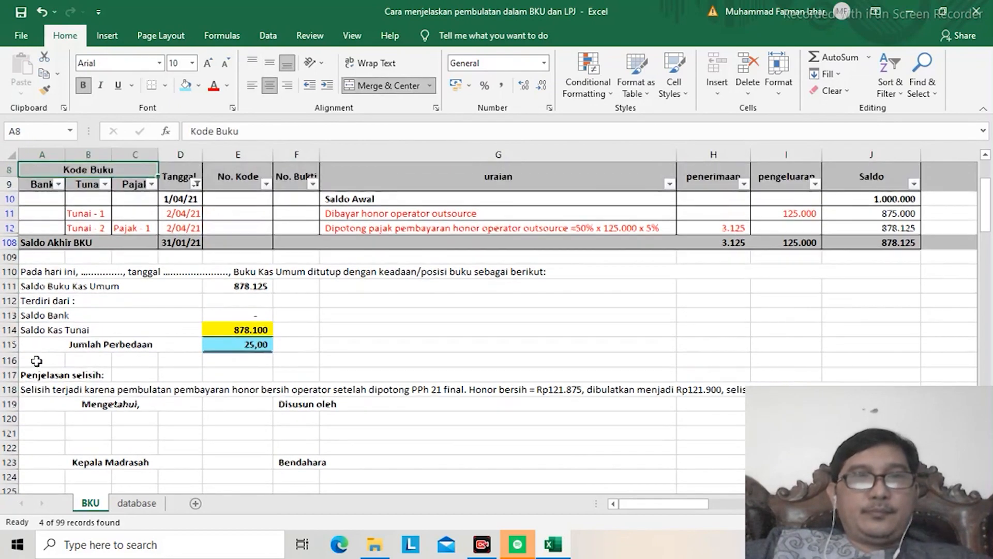
key("Up")
key("Up")
key("Up")
key("Up")
key("Up")
key("Up")
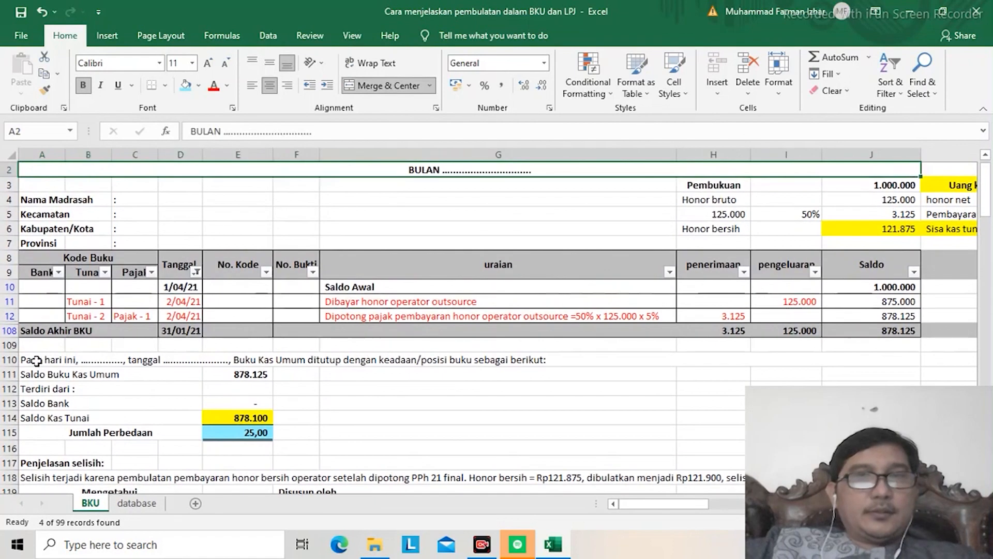
key("Up")
key("Down")
key("Down")
key("Down")
key("Down")
key("Down")
key("Down")
key("Down")
key("Down")
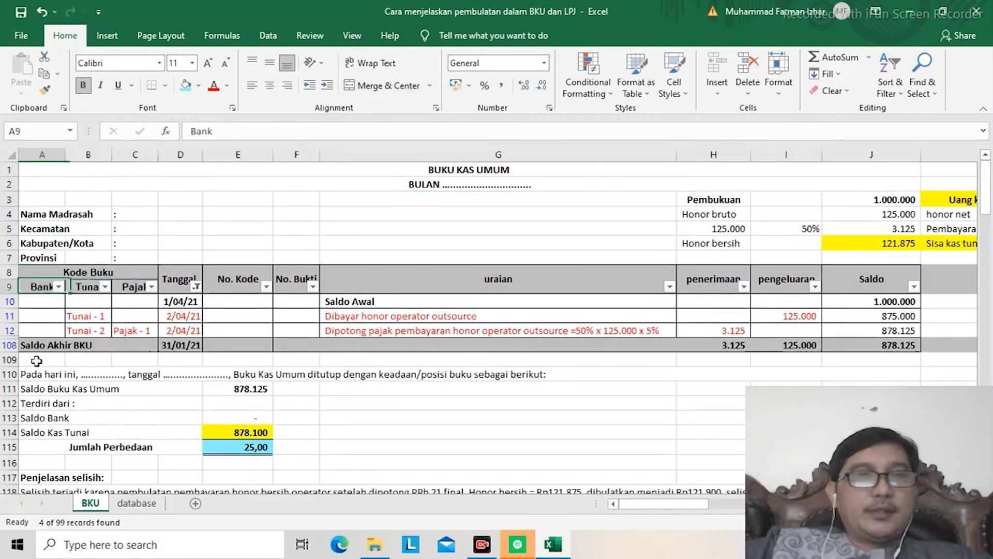
key("Down")
key("Down")
key("Down")
key("Down")
key("Down")
key("Down")
key("Down")
key("Down")
key("Down")
key("Down")
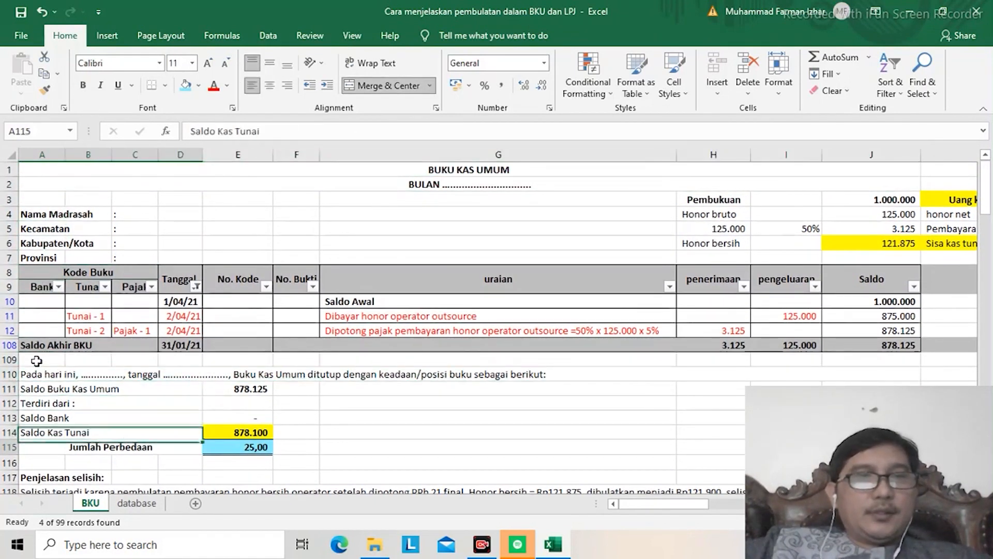
key("Down")
key("Right")
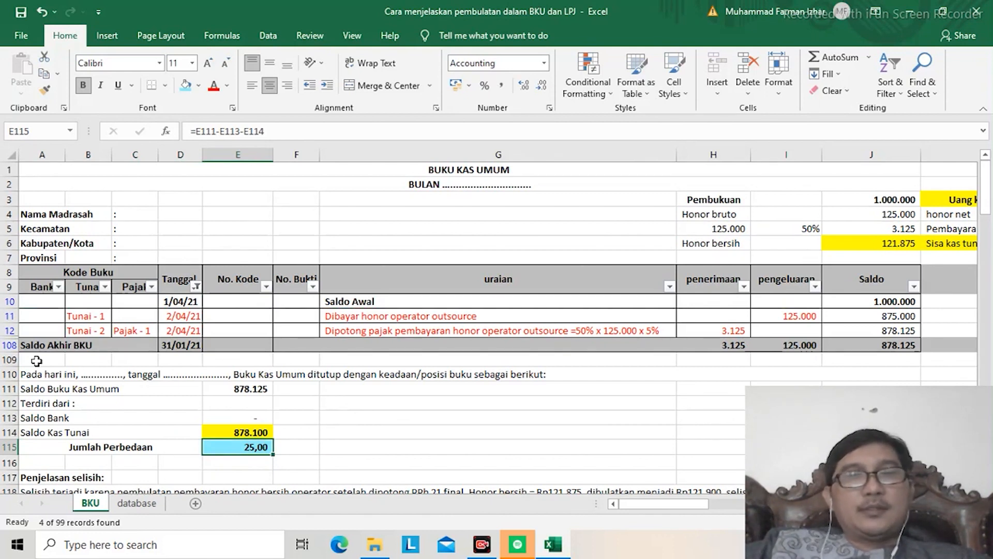
Step: Examine the Penjelasan selisih note in A118 together with the closing balances above it
key("Down")
key("Down")
key("Down")
key("Down")
key("Down")
key("Down")
key("Down")
key("Down")
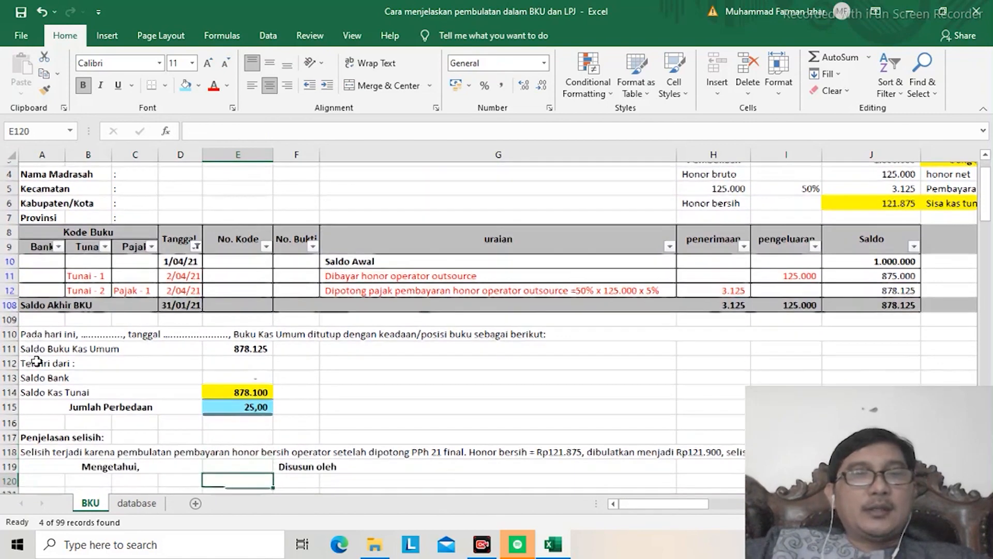
key("Down")
key("Down")
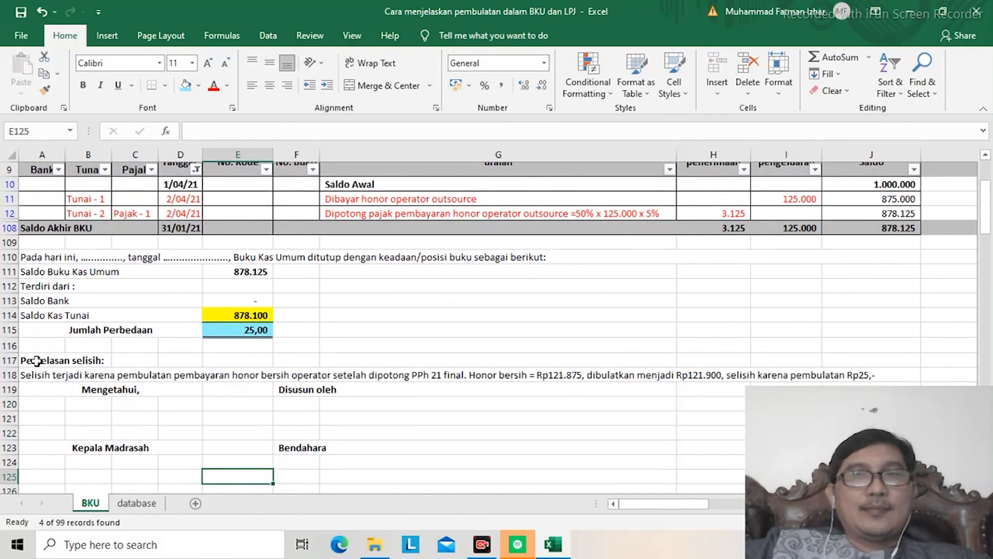
key("Up")
key("Up")
key("Up")
key("Up")
key("Up")
key("Up")
key("Up")
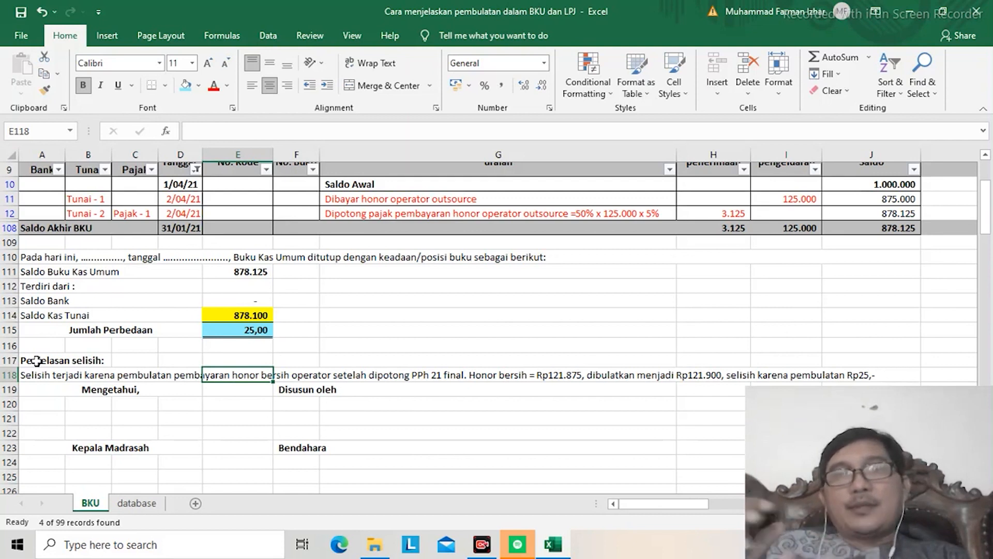
key("Left")
key("Left")
key("Left")
key("Left")
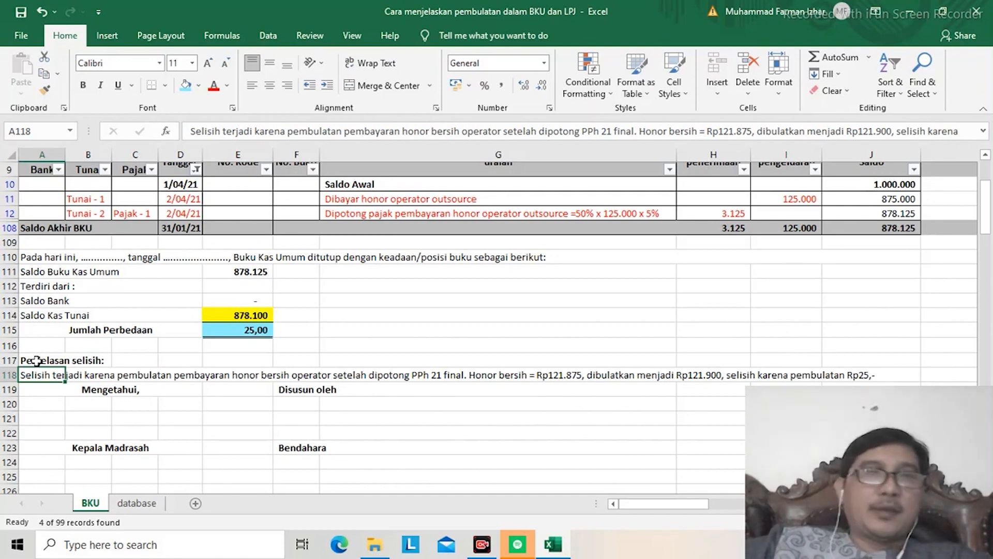
Step: Reset the Tanggal column filter to Select All, including blanks, so every ledger row is shown
left_click(196, 170)
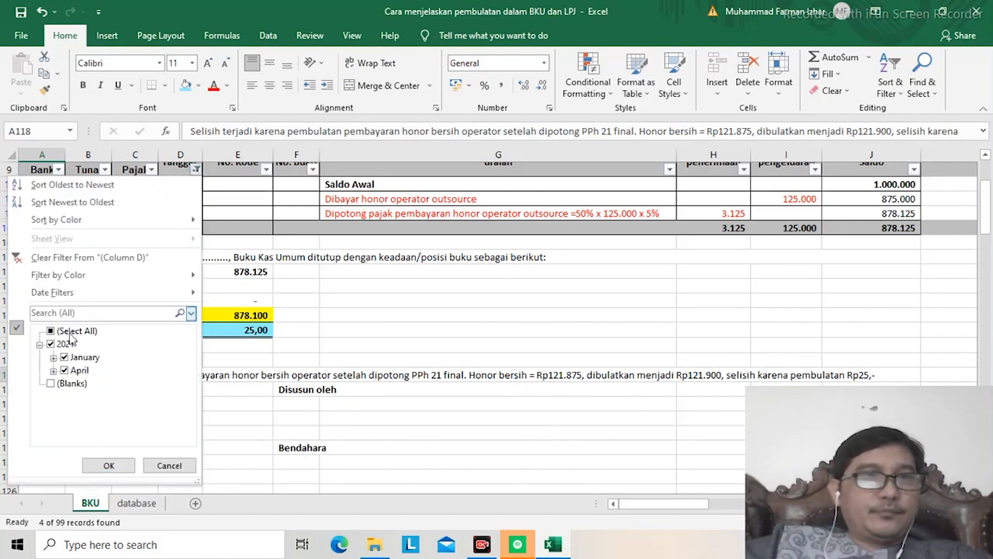
left_click(52, 332)
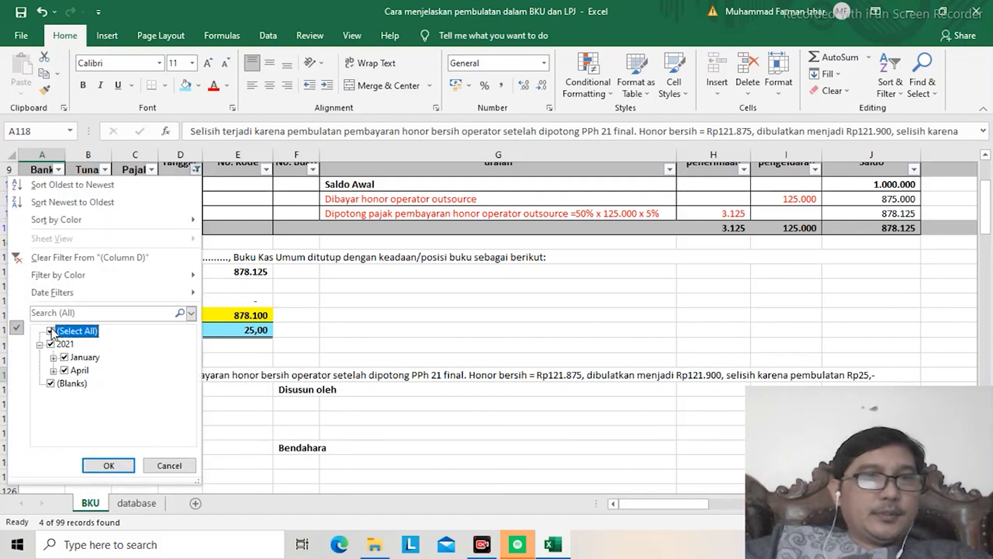
left_click(100, 467)
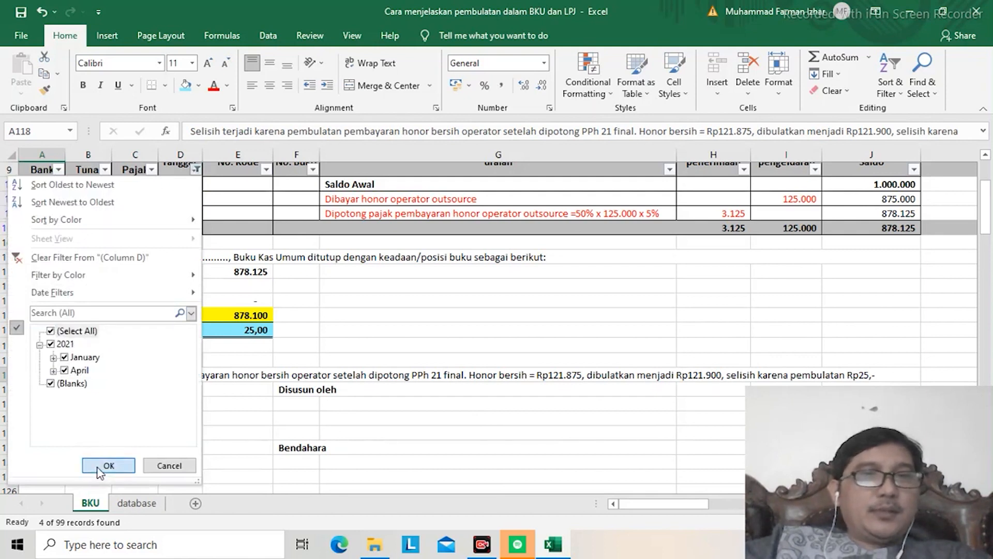
left_click(94, 358)
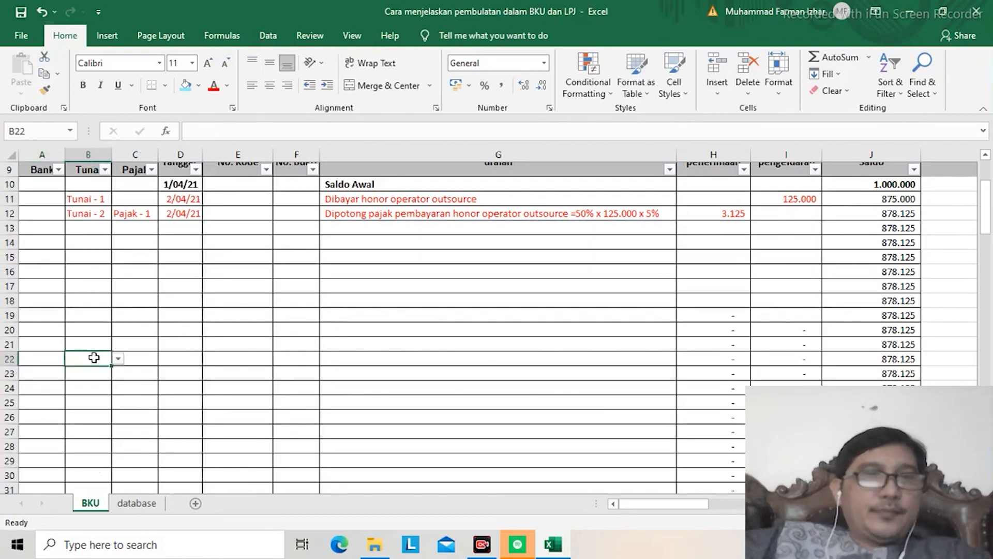
Step: Copy the Penjelasan selisih sentence in A118 below the Buku Kas Umum closing balances
key("ctrl+Down")
key("ctrl+Up")
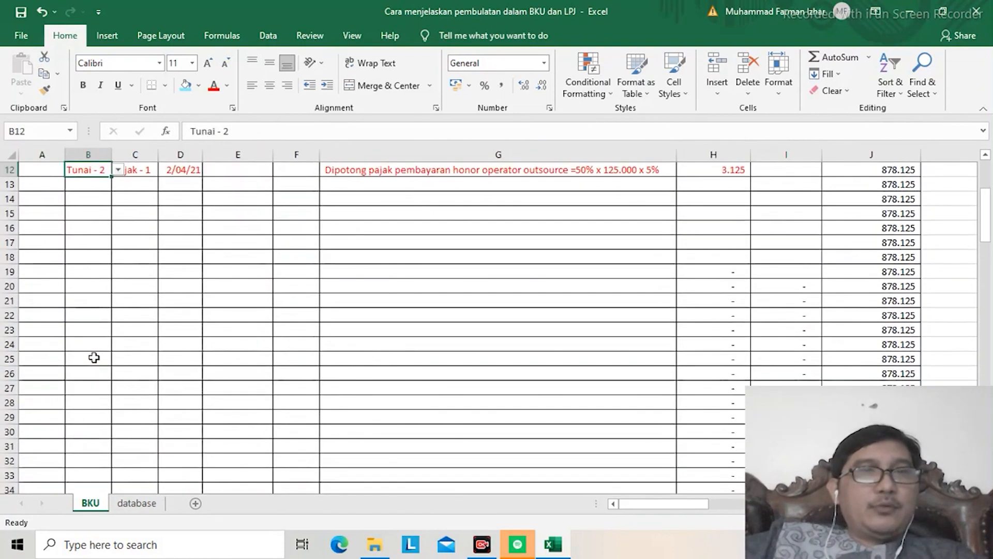
key("Left")
key("ctrl+Down")
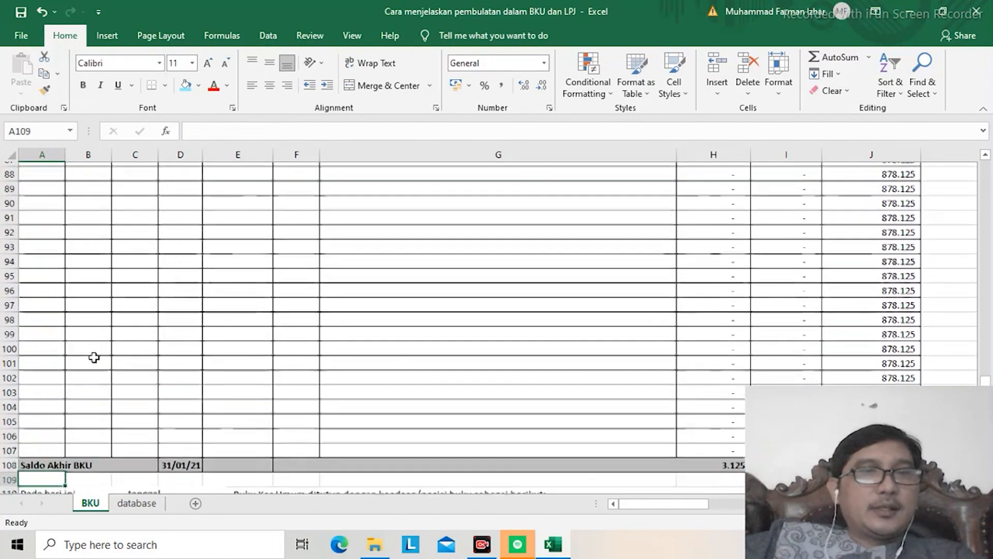
key("Down")
key("Down")
key("Down")
key("Down")
key("Down")
key("Down")
key("Down")
key("Down")
key("Down")
key("Down")
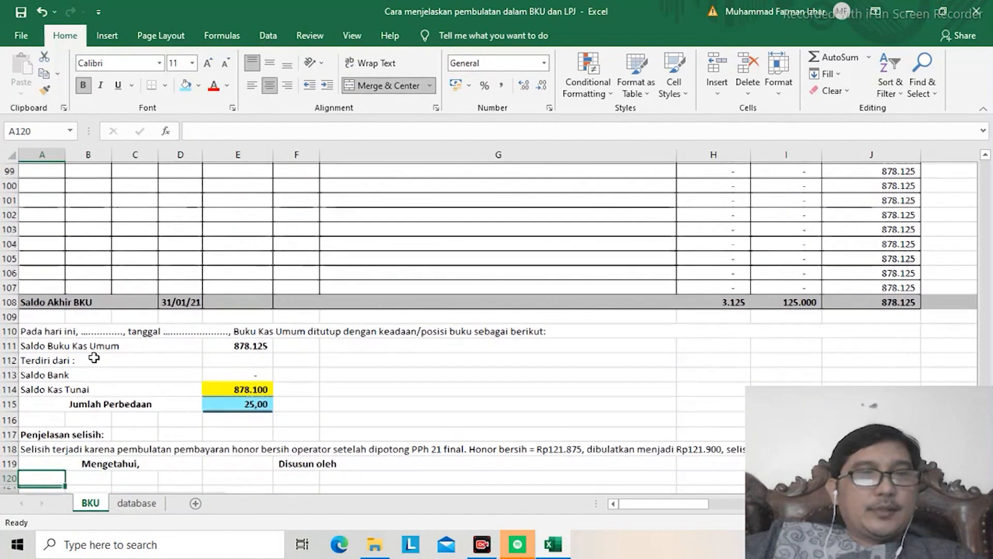
key("ctrl+c")
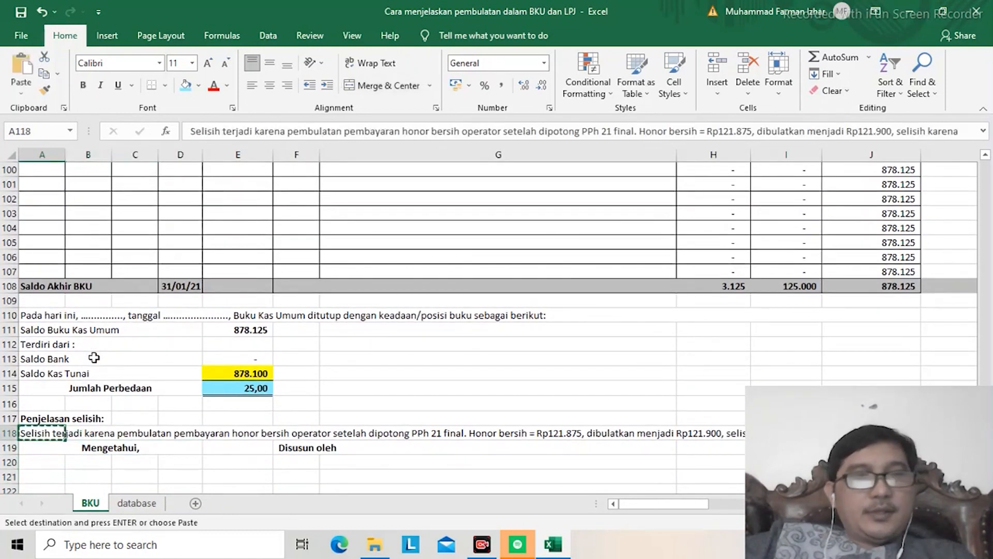
Step: Examine the LPJ beside the subsidiary ledgers, covering its Selisih Kas, UAKPA reconciliation and Penjelasan Selisih sections
key("Right")
key("Right")
key("Right")
key("Right")
key("Right")
key("Right")
key("Right")
key("Right")
key("Right")
key("Right")
key("Right")
key("Right")
key("Right")
key("Right")
key("Right")
key("Right")
key("Right")
key("Right")
key("Right")
key("Right")
key("Right")
key("Right")
key("Right")
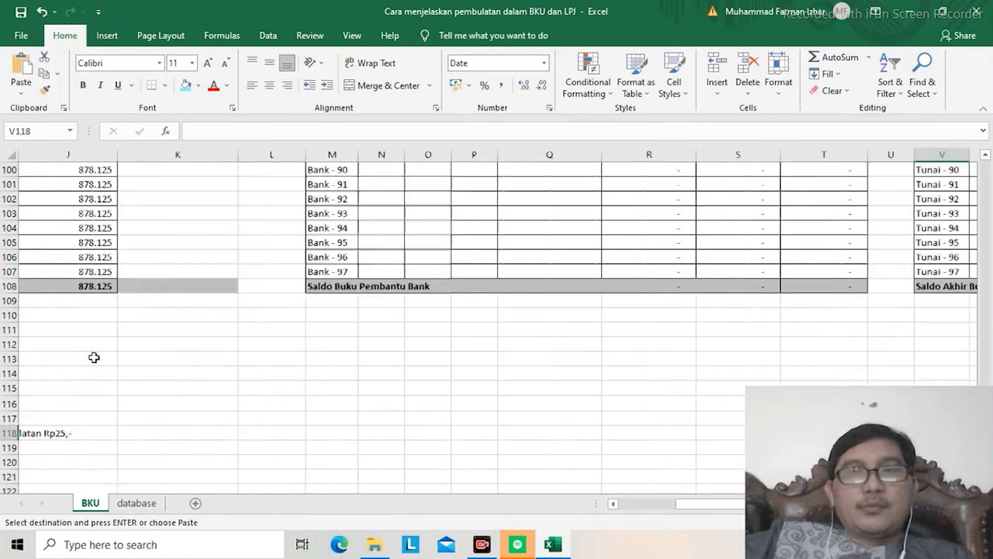
key("Right")
key("Right")
key("Right")
key("Right")
key("Right")
key("Right")
key("Right")
key("Right")
key("Right")
key("Right")
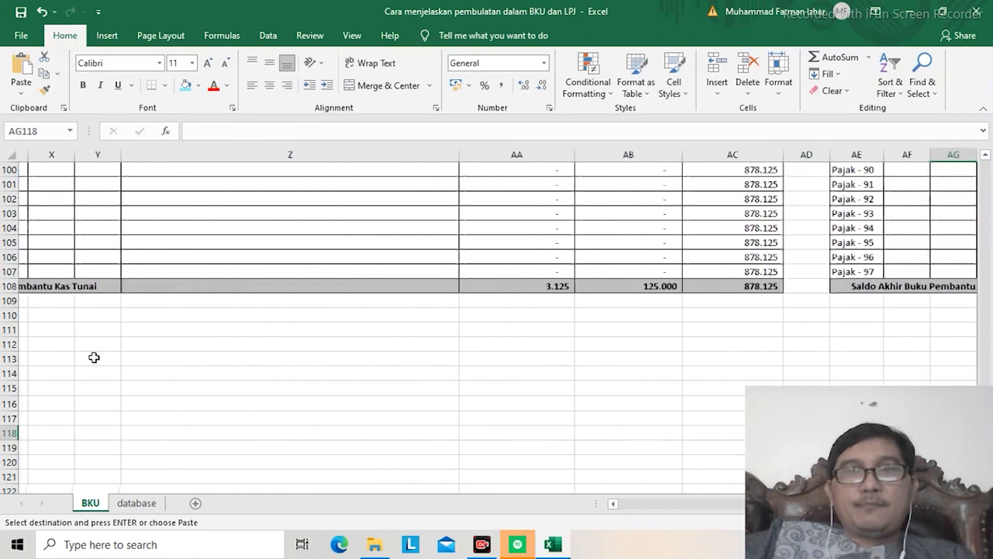
key("Right")
key("Right")
key("Right")
key("Right")
key("Right")
key("Right")
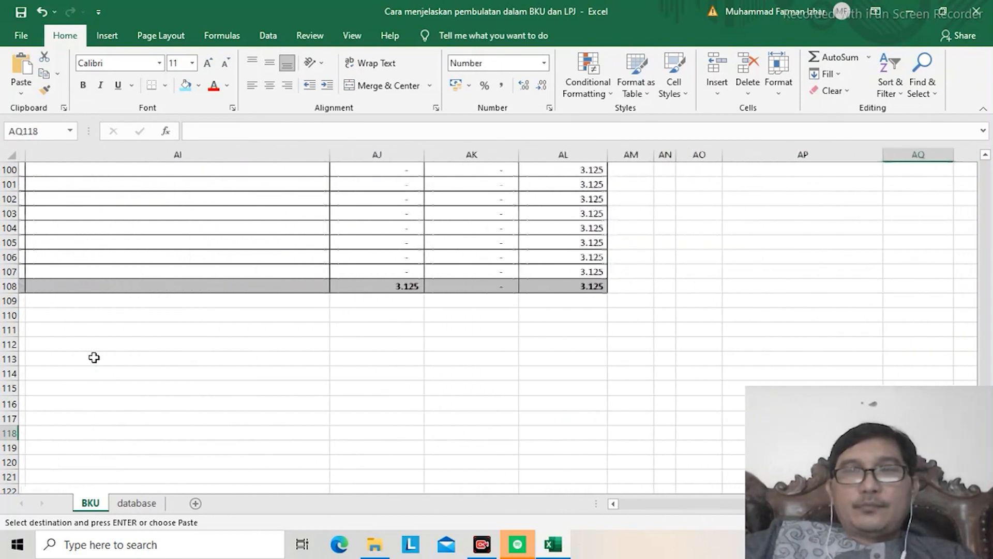
key("Left")
key("Left")
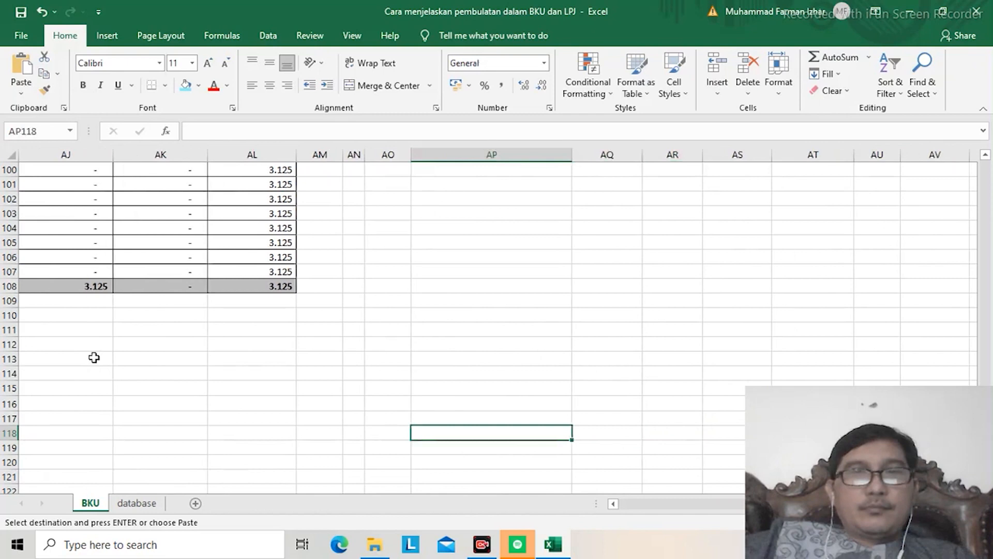
key("ctrl+Up")
key("Down")
key("Down")
key("Down")
key("Down")
key("Down")
key("Down")
key("Down")
key("Down")
key("Down")
key("Down")
key("Down")
key("Down")
key("Down")
key("Down")
key("Down")
key("Down")
key("Down")
key("Down")
key("Down")
key("Down")
key("Down")
key("Down")
key("Down")
key("Down")
key("Down")
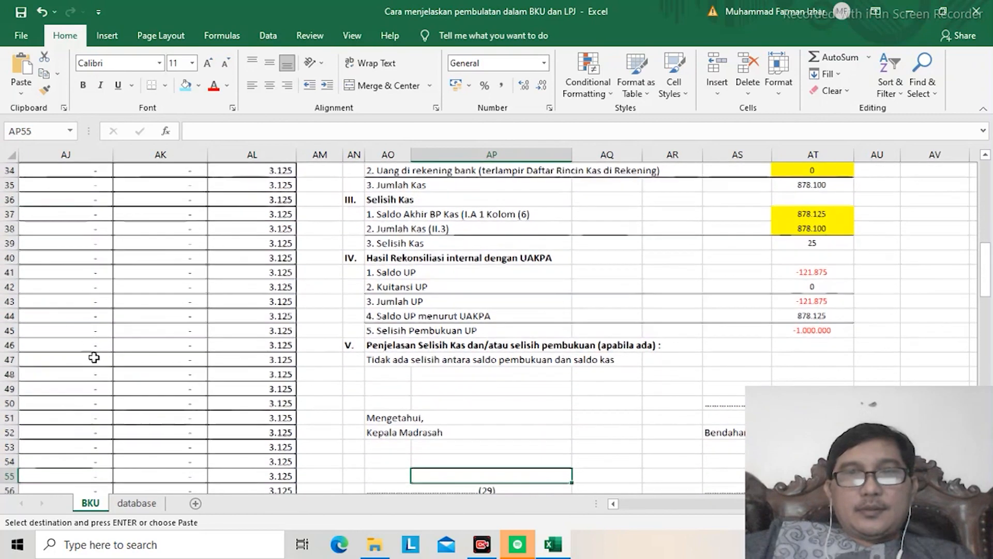
key("Down")
key("Up")
key("Up")
key("Up")
key("Up")
key("Up")
key("Up")
key("Up")
key("Up")
key("Up")
key("Up")
key("Up")
key("Up")
key("Up")
key("Up")
key("Up")
key("Up")
key("Up")
key("Up")
key("Up")
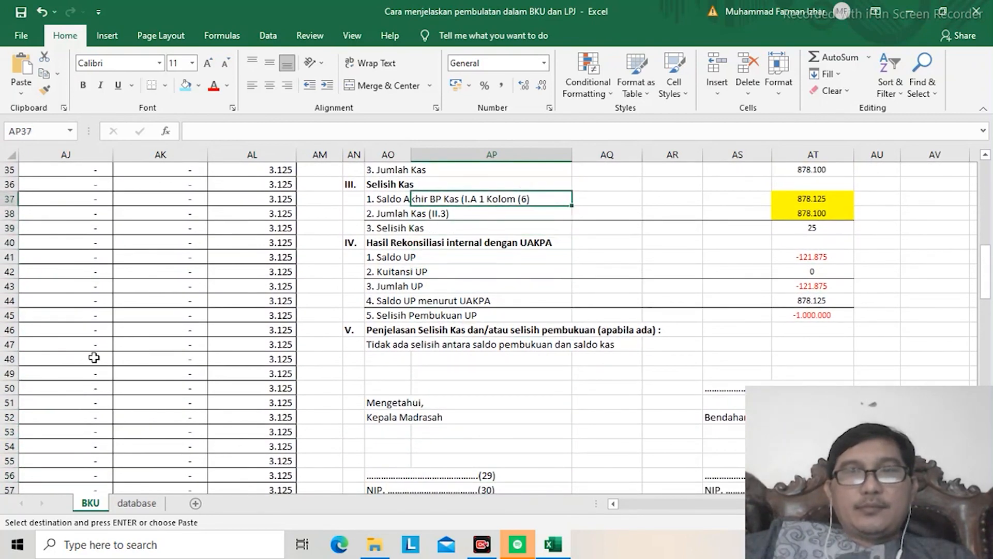
Step: Link the LPJ's Saldo UP in AT41 to the Saldo Akhir BP Kas with the formula =AT37
key("Right")
key("Right")
key("Right")
key("Right")
key("Down")
key("Down")
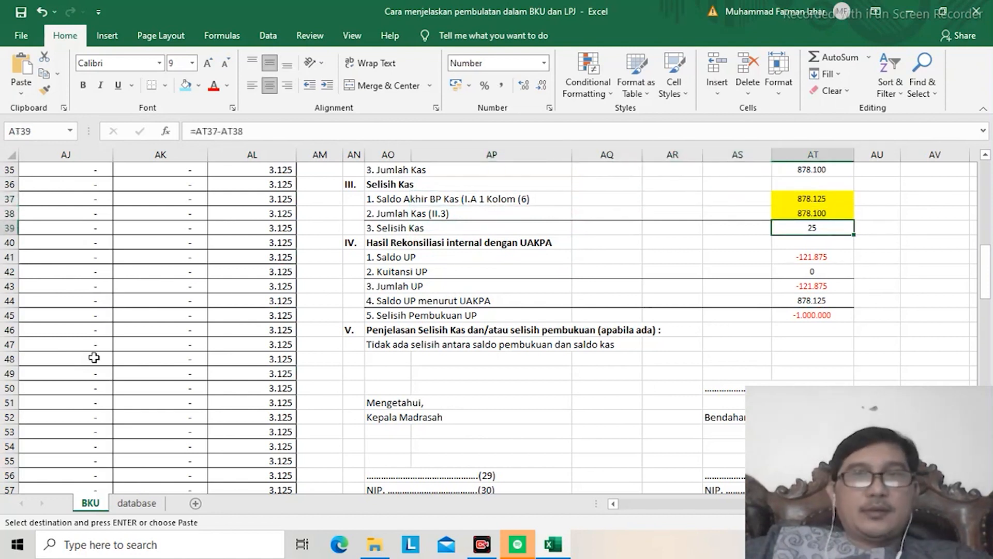
key("Down")
key("Down")
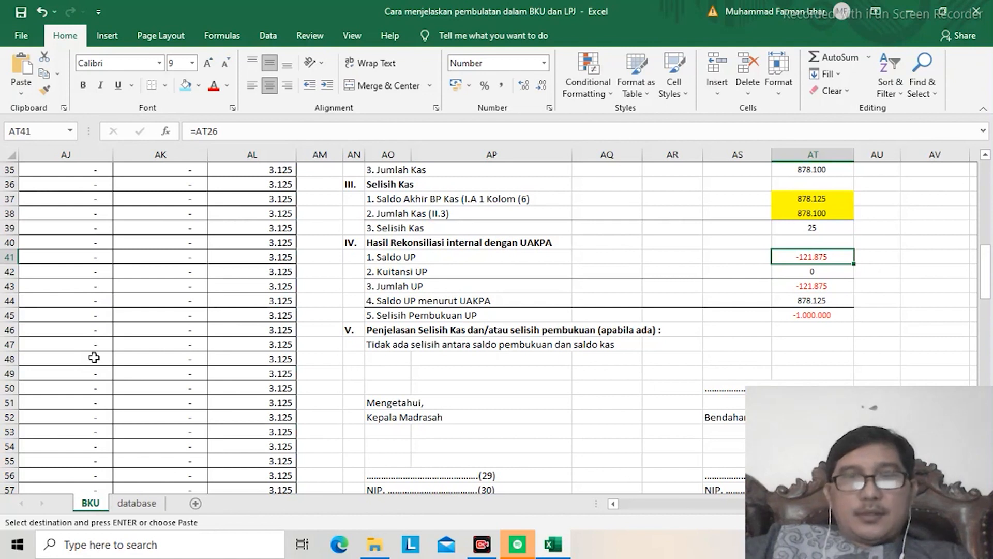
type("=")
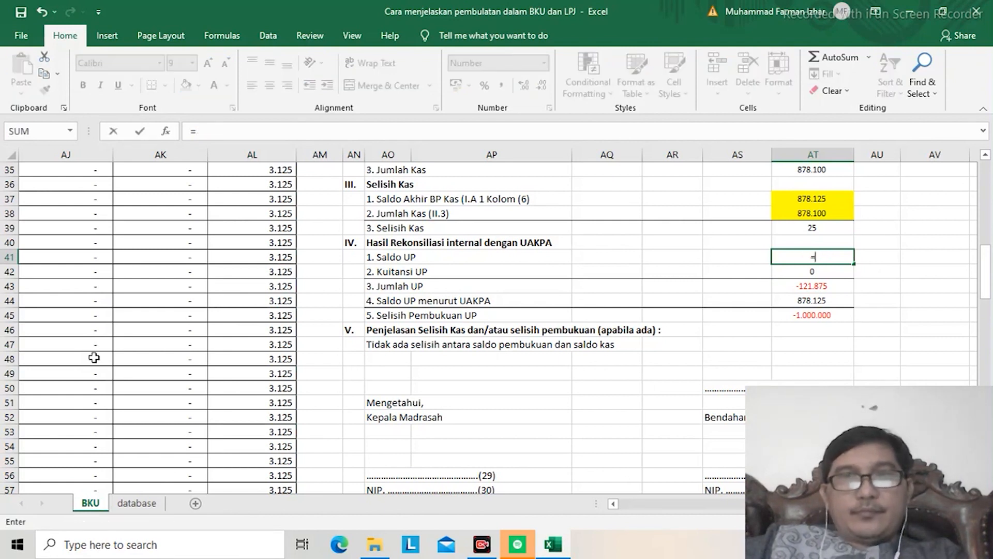
key("Up")
key("Up")
key("Up")
key("Up")
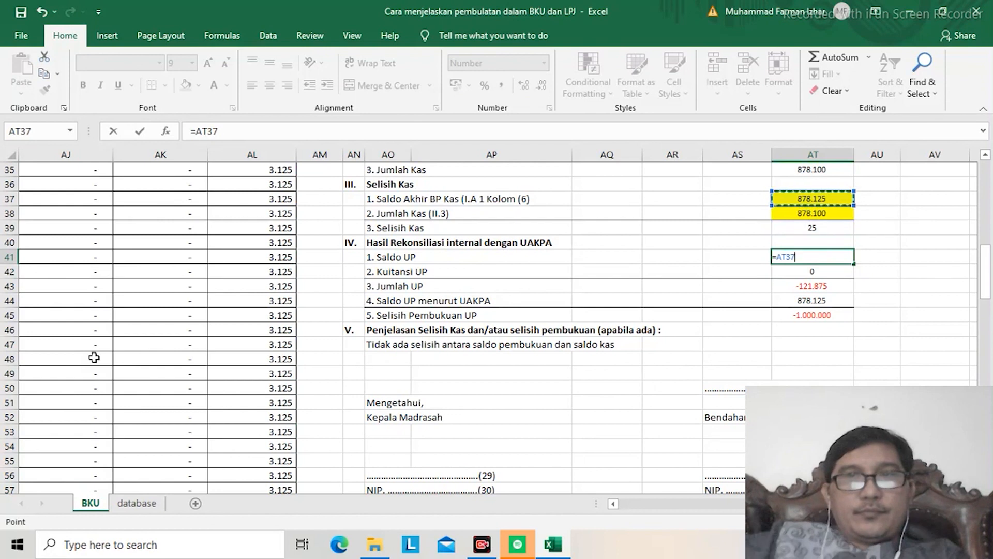
key("Return")
Step: Link Saldo UP menurut UAKPA in AT44 to the Jumlah Kas under Selisih Kas with the formula =AT38
key("Down")
key("Down")
type("=")
key("Up")
key("Up")
key("Up")
key("Up")
key("Up")
key("Up")
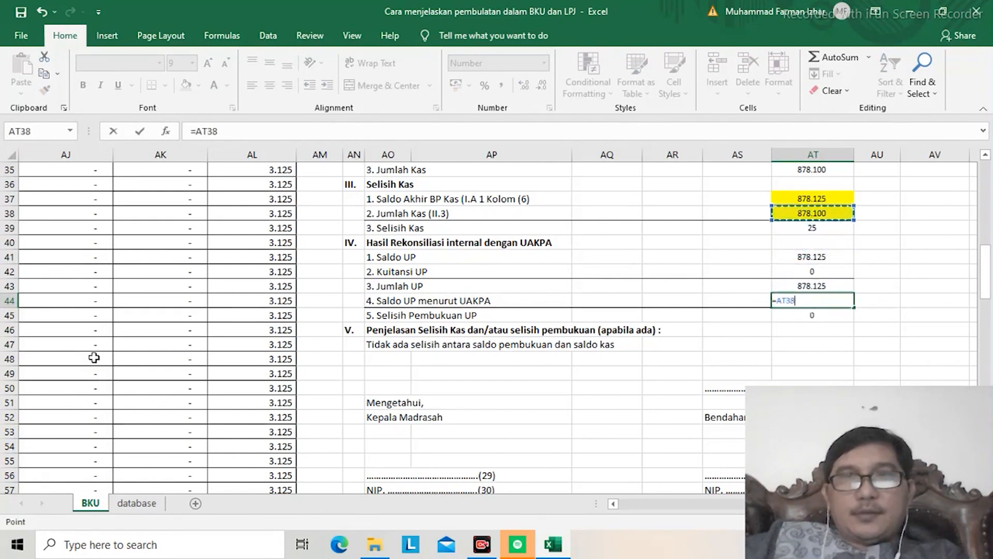
key("Return")
Step: Check the LPJ's section V explanation in AO47 and the signature area below it
key("Down")
key("Down")
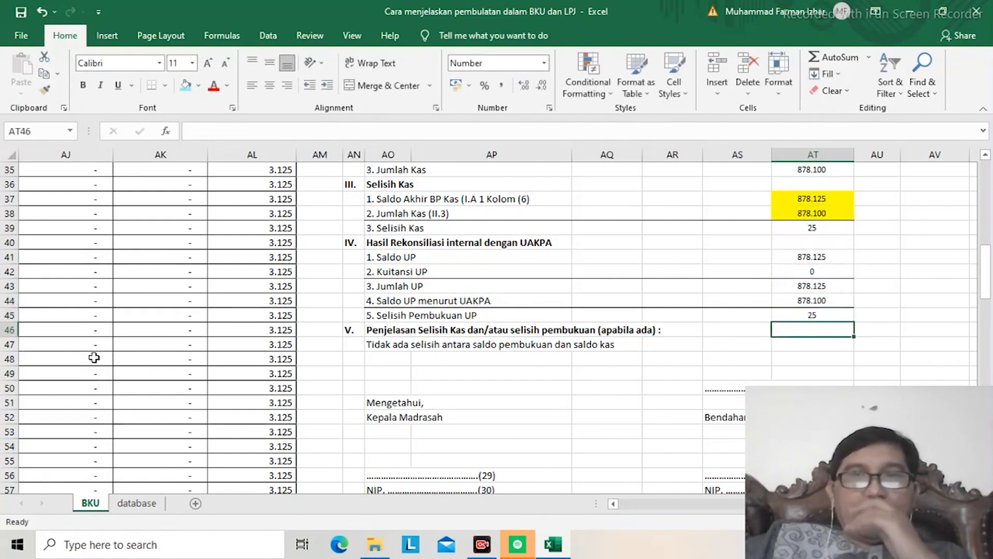
key("Left")
key("Left")
key("Left")
key("Left")
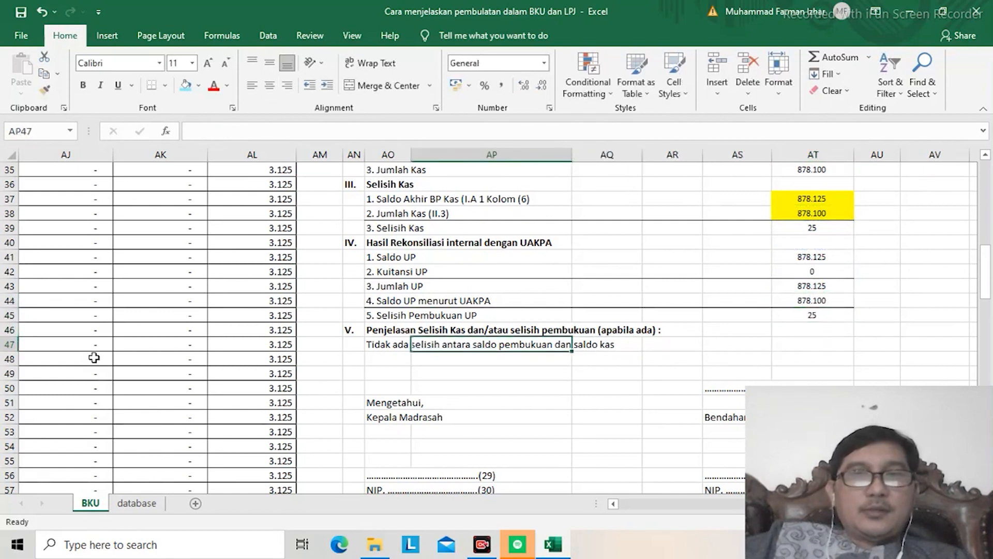
key("Left")
key("Up")
key("Up")
key("Down")
key("Down")
key("Down")
key("Down")
key("Down")
key("Down")
key("Down")
key("Down")
key("Down")
key("Down")
key("Down")
key("Down")
key("Down")
key("Down")
key("Down")
key("Down")
key("Down")
key("Down")
key("Down")
key("Down")
key("Down")
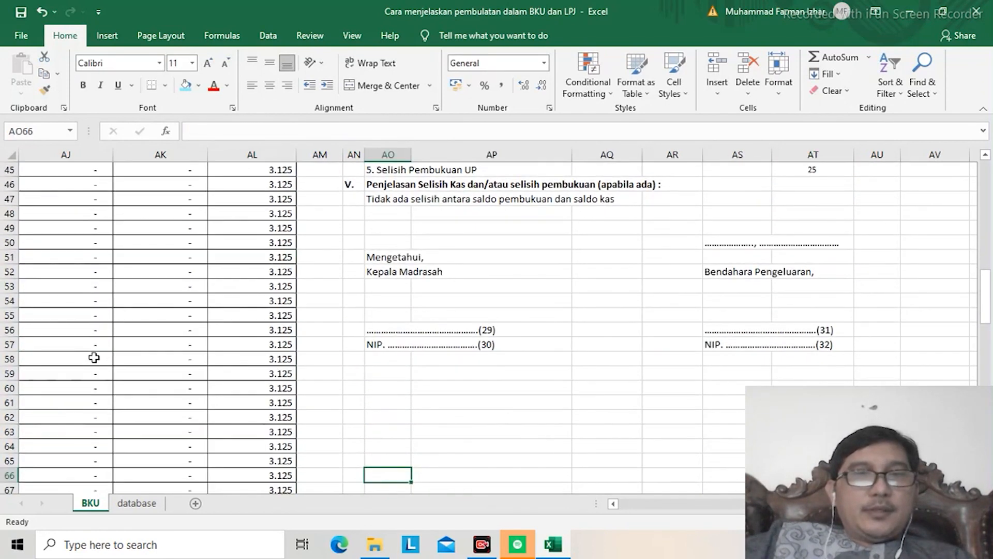
Step: Return to the Buku Kas Umum closing notes and copy the difference explanation in A118
key("Left")
key("Left")
key("Left")
key("Left")
key("Left")
key("Left")
key("Left")
key("Left")
key("Left")
key("Left")
key("Left")
key("Left")
key("Left")
key("Left")
key("Left")
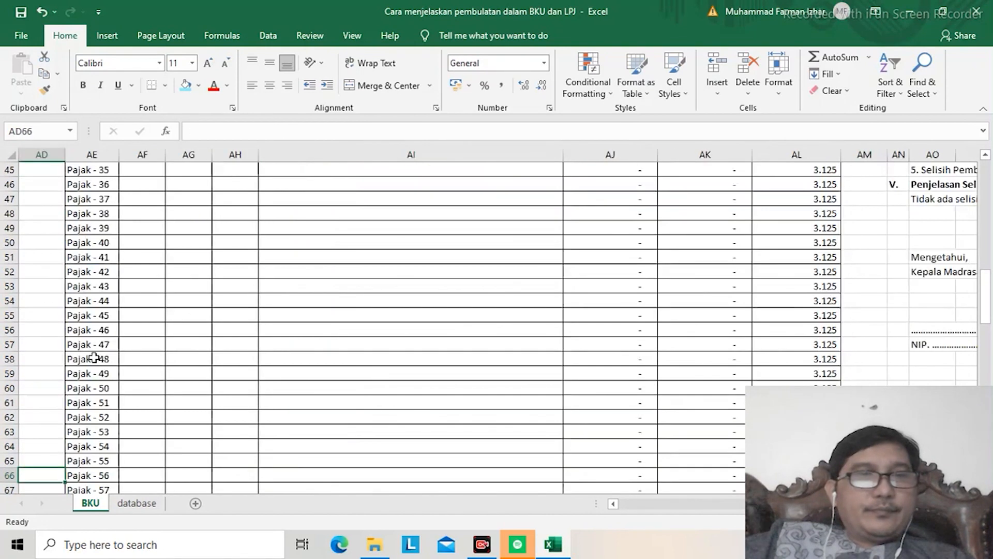
key("Left")
key("Left")
key("Left")
key("Left")
key("Left")
key("Left")
key("Left")
key("Left")
key("Left")
key("Left")
key("Left")
key("Left")
key("Left")
key("Left")
key("Left")
key("Left")
key("Left")
key("Left")
key("Left")
key("Left")
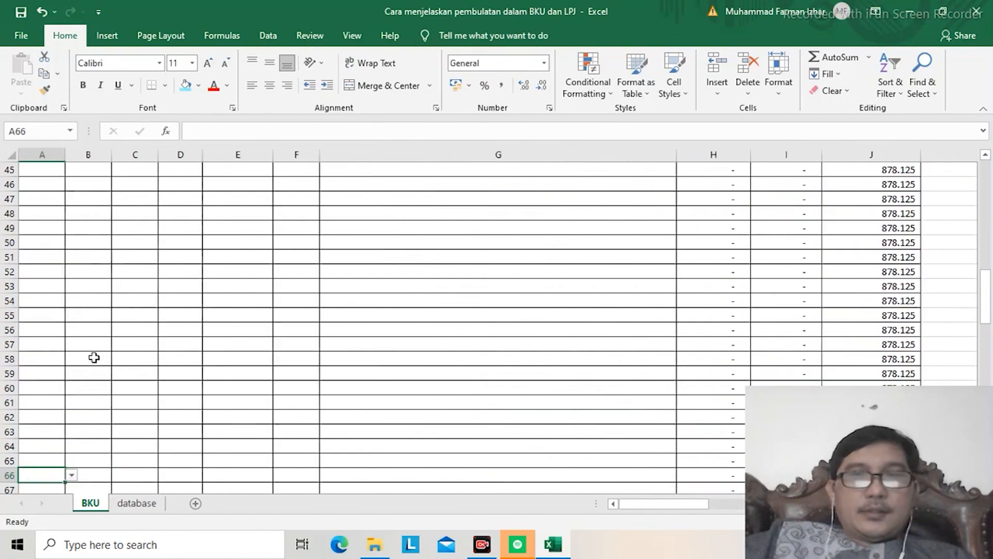
key("Down")
key("Down")
key("Down")
key("Down")
key("Down")
key("Down")
key("Down")
key("Down")
key("Down")
key("Down")
key("Down")
key("Down")
key("Down")
key("Down")
key("Down")
key("Down")
key("Down")
key("Down")
key("Down")
key("Down")
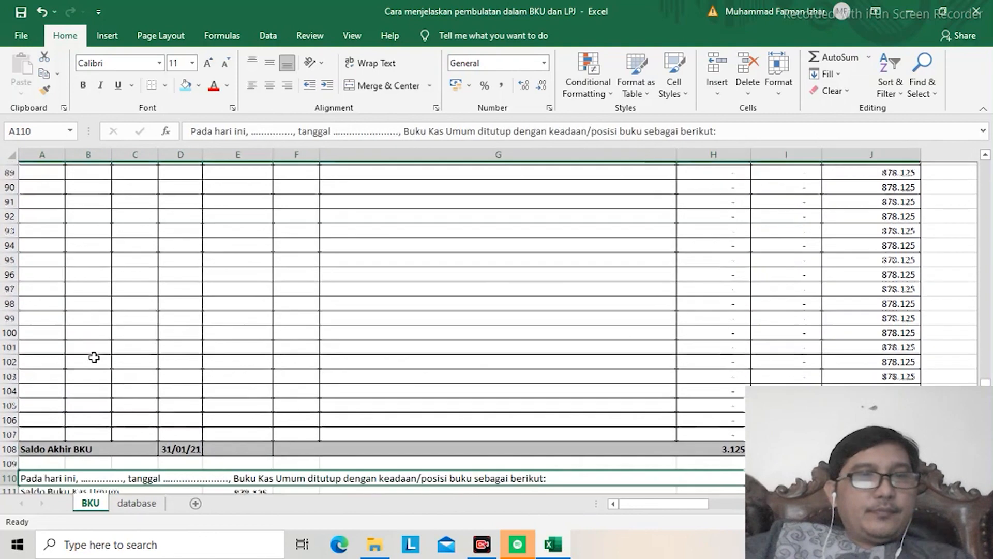
key("Down")
key("Down")
key("Down")
key("Down")
key("Up")
key("Up")
key("ctrl+c")
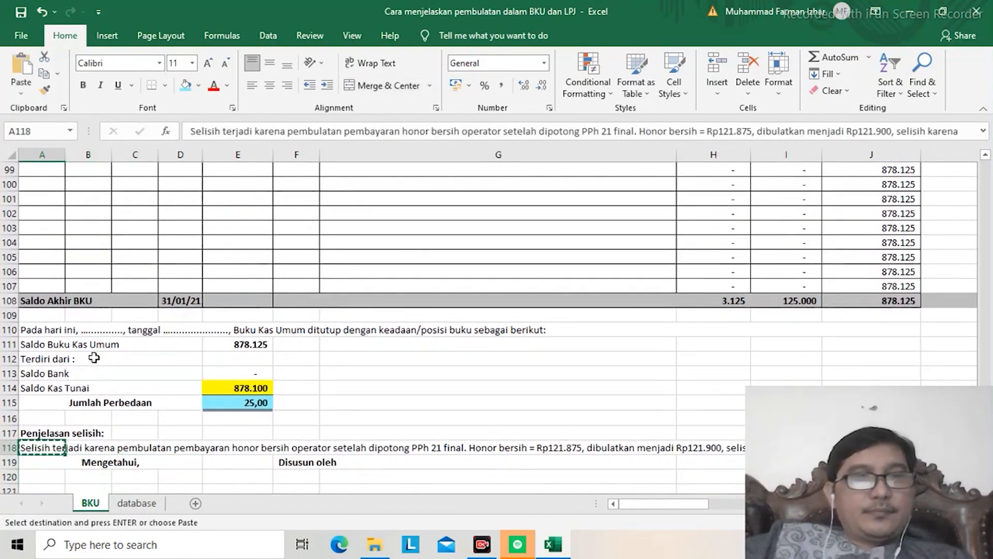
Step: Paste the copied explanation into AO47 under the LPJ's section V, replacing the sentence there
key("Right")
key("Right")
key("Right")
key("Right")
key("Right")
key("Right")
key("Right")
key("Right")
key("Right")
key("Right")
key("Right")
key("Right")
key("Right")
key("Right")
key("Right")
key("Right")
key("Right")
key("Right")
key("Right")
key("Right")
key("Right")
key("Right")
key("Right")
key("Right")
key("Right")
key("Right")
key("Right")
key("Right")
key("Right")
key("Right")
key("Right")
key("Right")
key("Right")
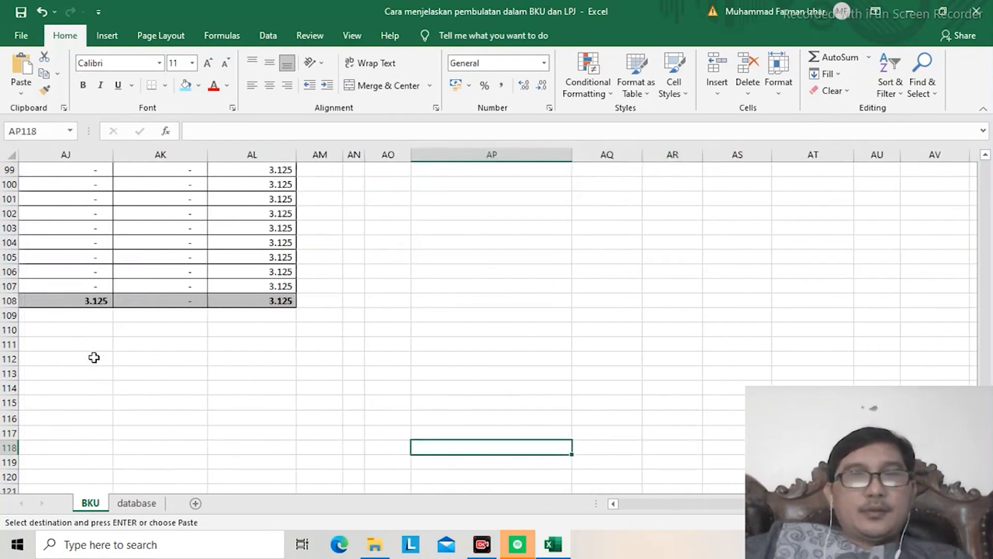
key("ctrl+Up")
key("Down")
key("Down")
key("Down")
key("Down")
key("Down")
key("Down")
key("Down")
key("Down")
key("Down")
key("Down")
key("Down")
key("Down")
key("Down")
key("Down")
key("Down")
key("Down")
key("Down")
key("Left")
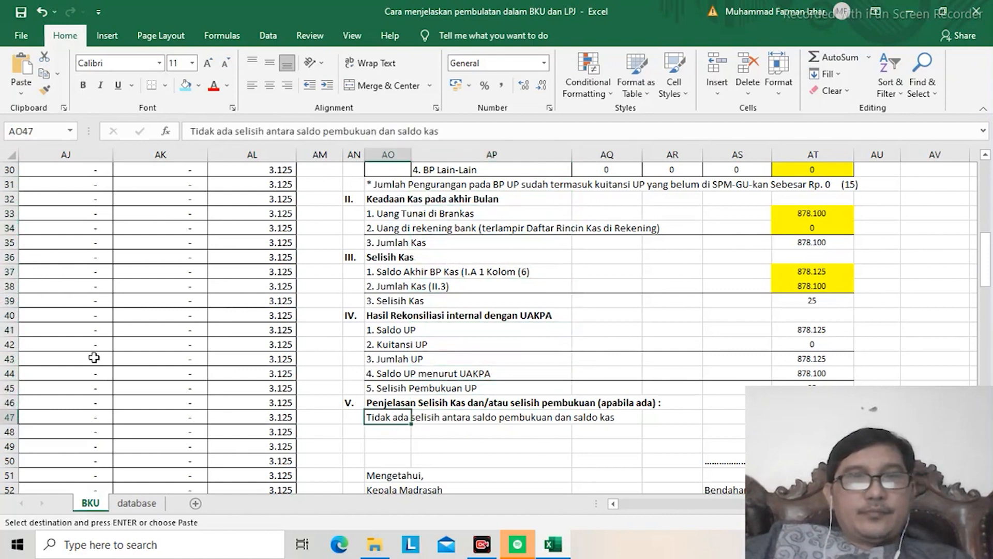
key("ctrl+v")
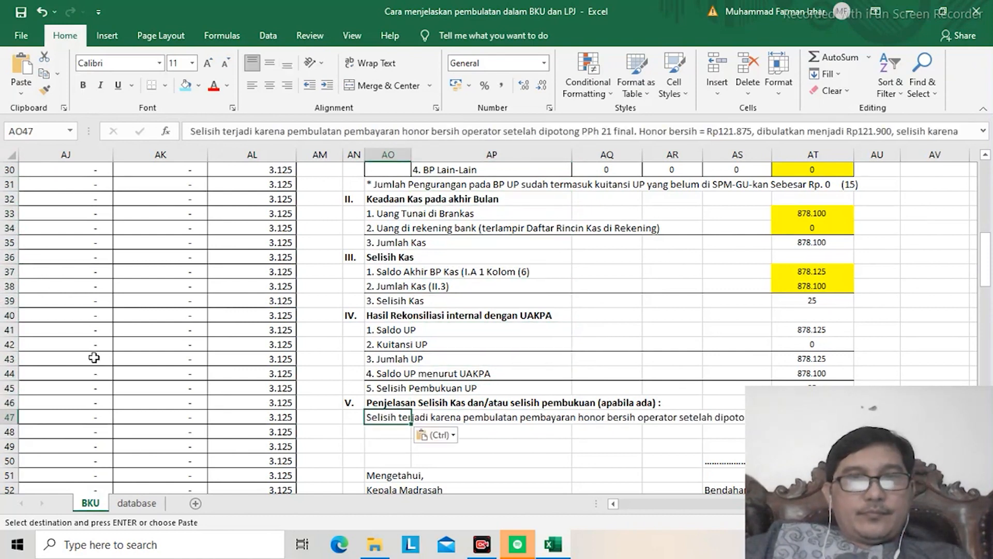
Step: Review the LPJ from the reconciliation section up to the Jenis Buku Pembantu table header in row 20
key("Up")
key("Up")
key("Up")
key("Up")
key("Up")
key("Up")
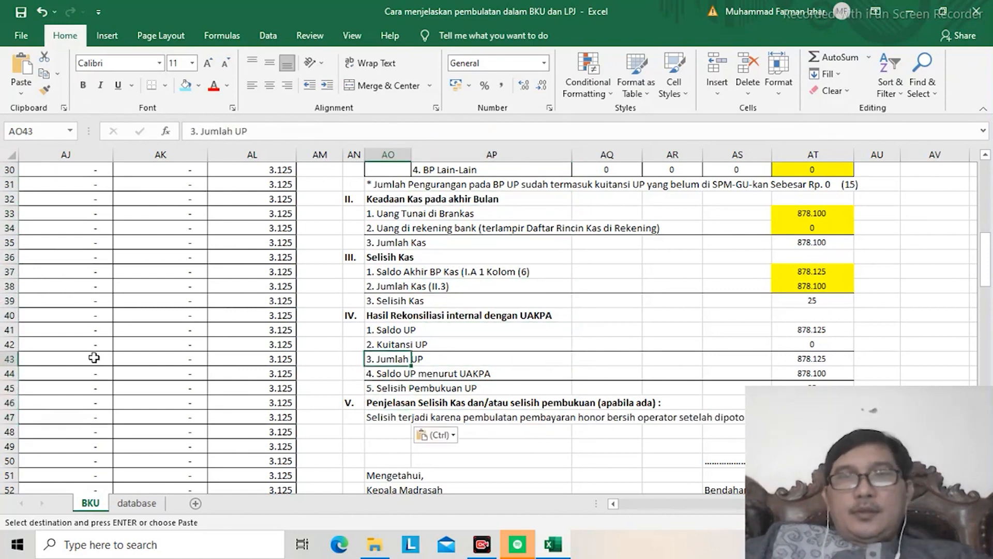
key("Up")
key("Up")
key("Up")
key("Up")
key("Up")
key("Up")
key("Up")
key("Up")
key("Up")
key("Up")
key("Up")
key("Up")
key("Up")
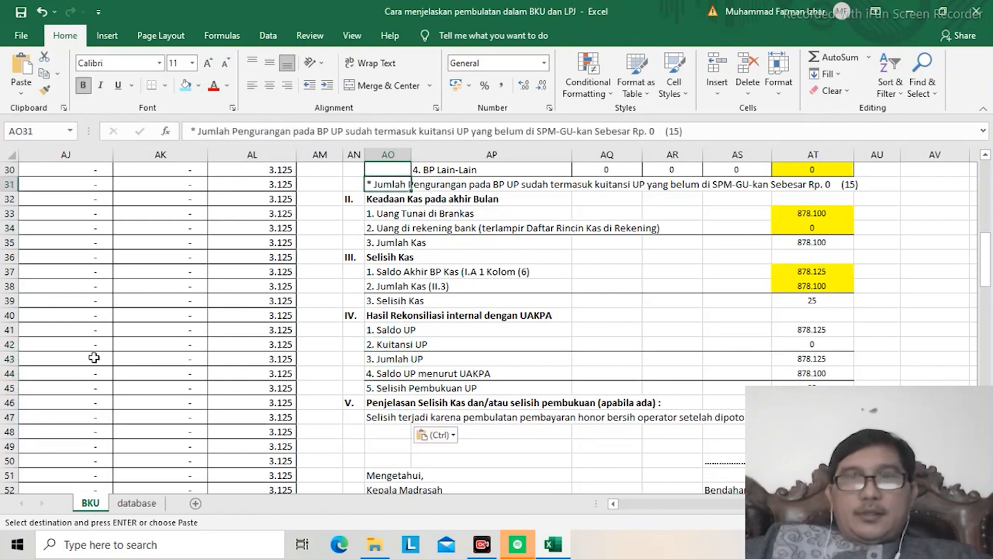
key("Up")
key("Up")
key("Up")
key("Up")
key("Up")
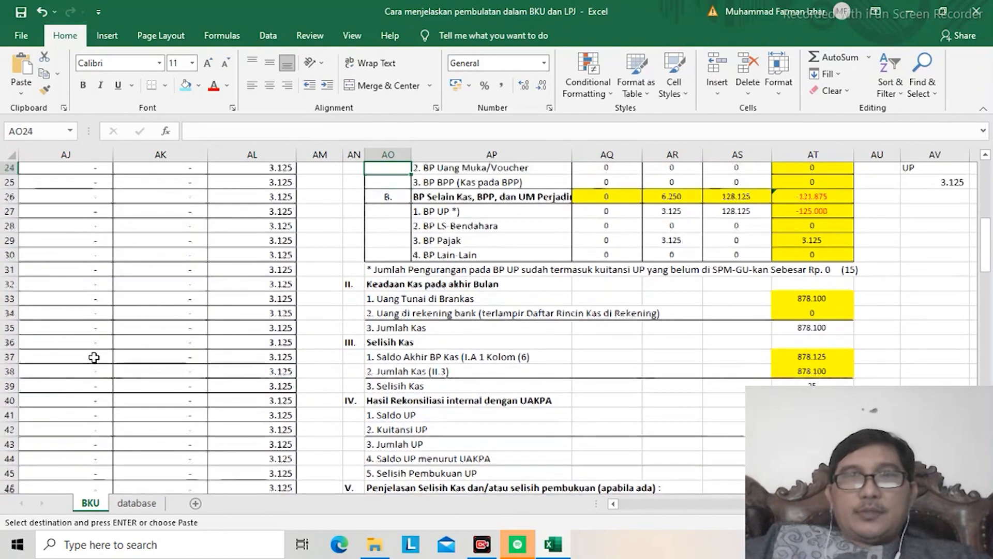
key("Up")
key("Up")
key("Up")
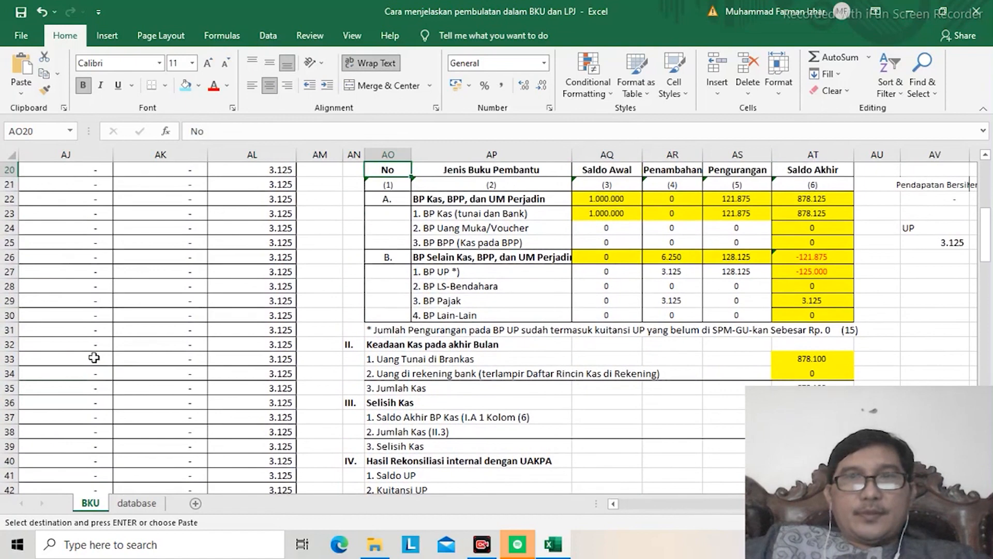
Step: Link the Saldo Awal of BP Selain Kas, BPP, dan UM Perjadin in AQ26 to the BP Kas opening balance with =AQ22
key("Down")
key("Down")
key("Down")
key("Down")
key("Down")
key("Down")
key("Down")
key("Down")
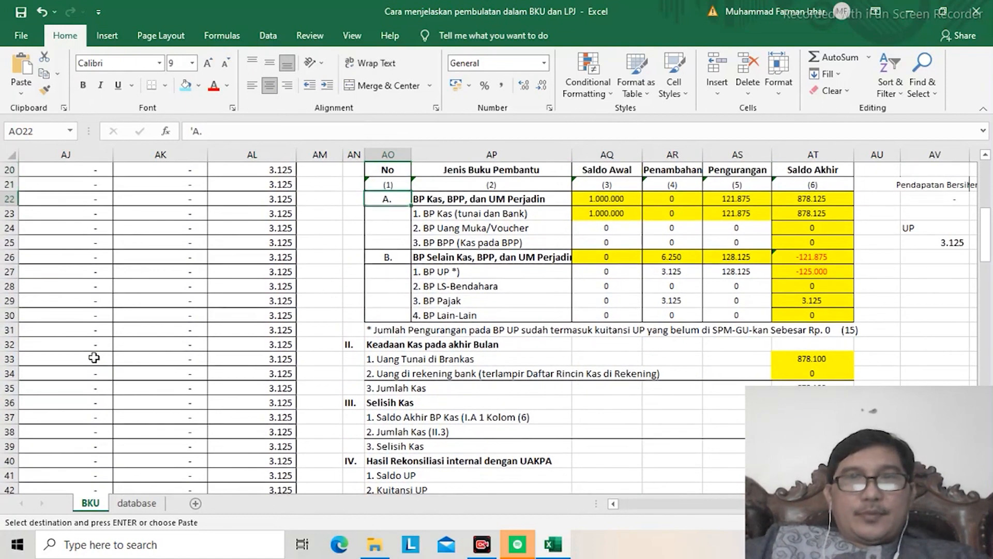
key("Right")
key("Right")
key("Right")
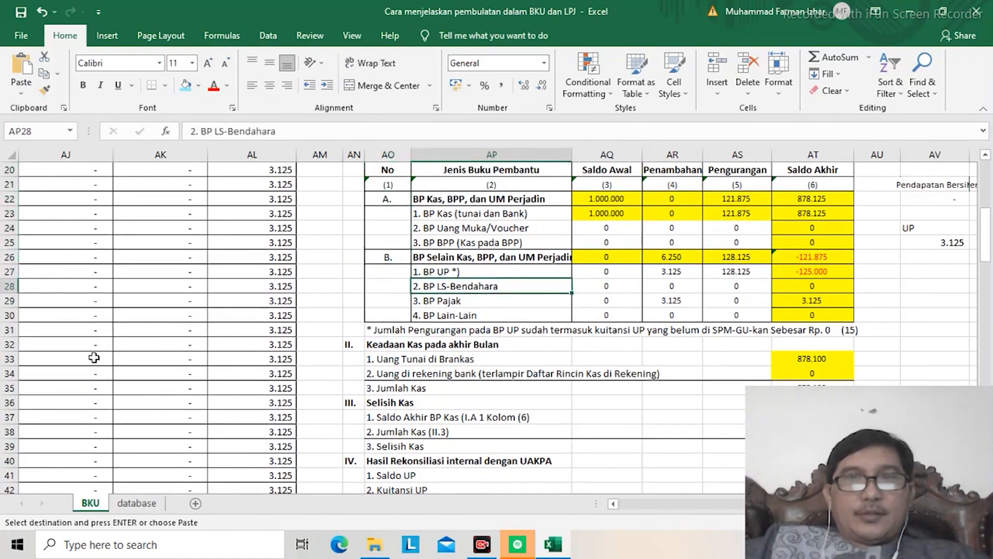
key("Up")
key("Up")
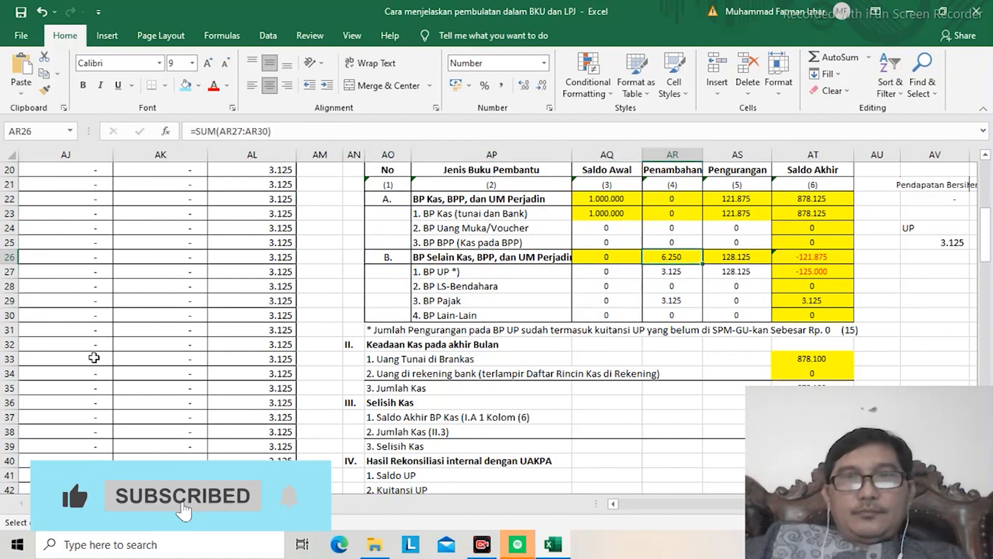
key("Left")
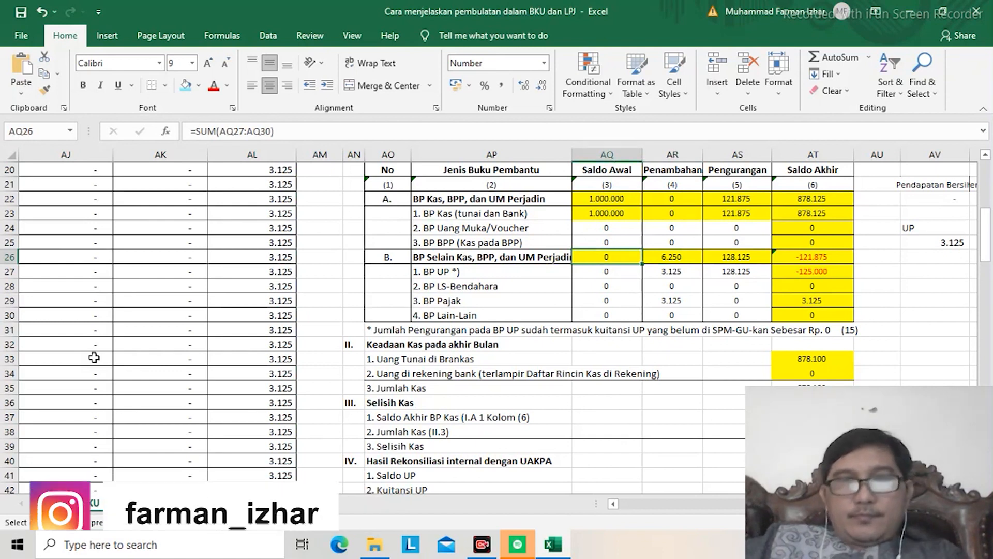
type("=")
key("Up")
key("Up")
key("Up")
key("Return")
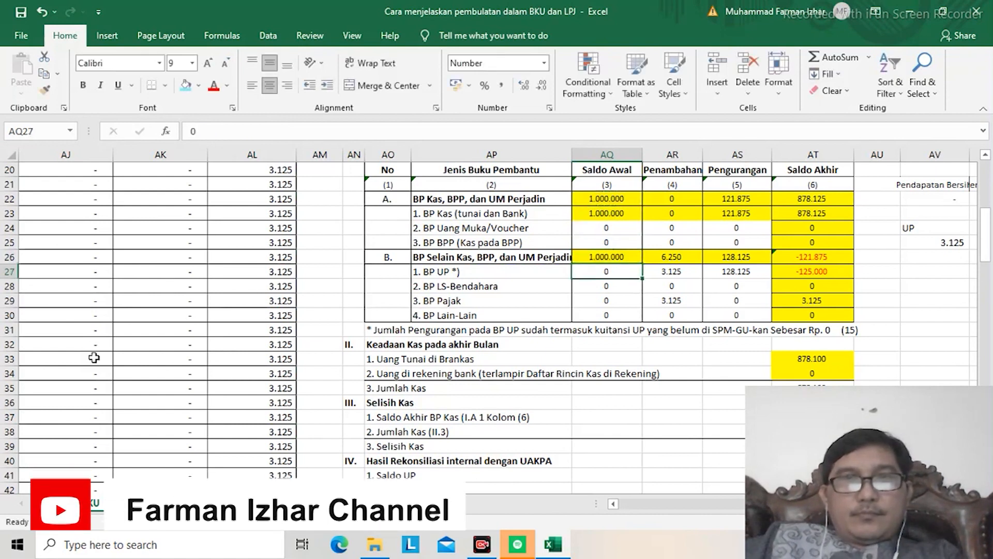
key("Up")
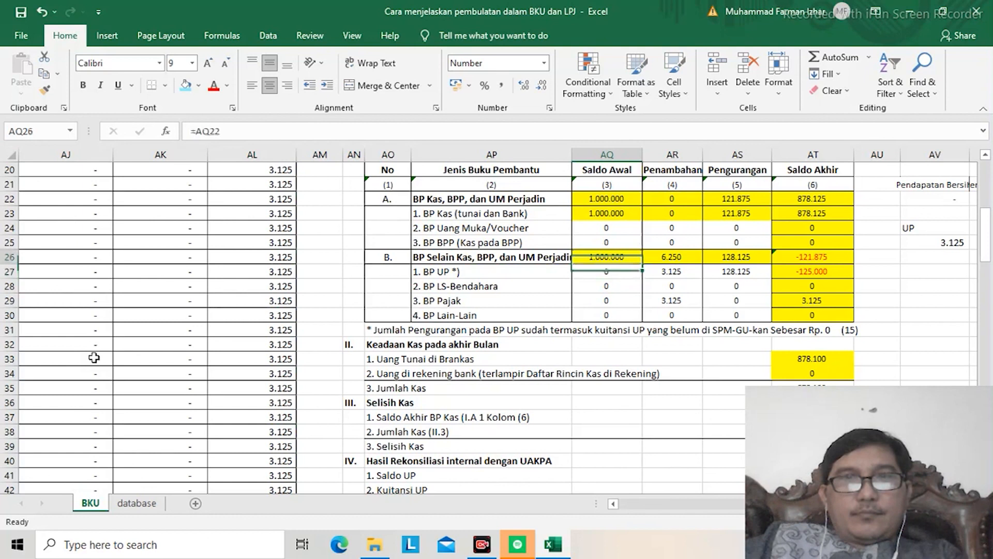
Step: Set the Penambahan of BP Selain Kas, BPP, dan UM Perjadin in AR26 and of BP UP in AR27 to 0
key("Right")
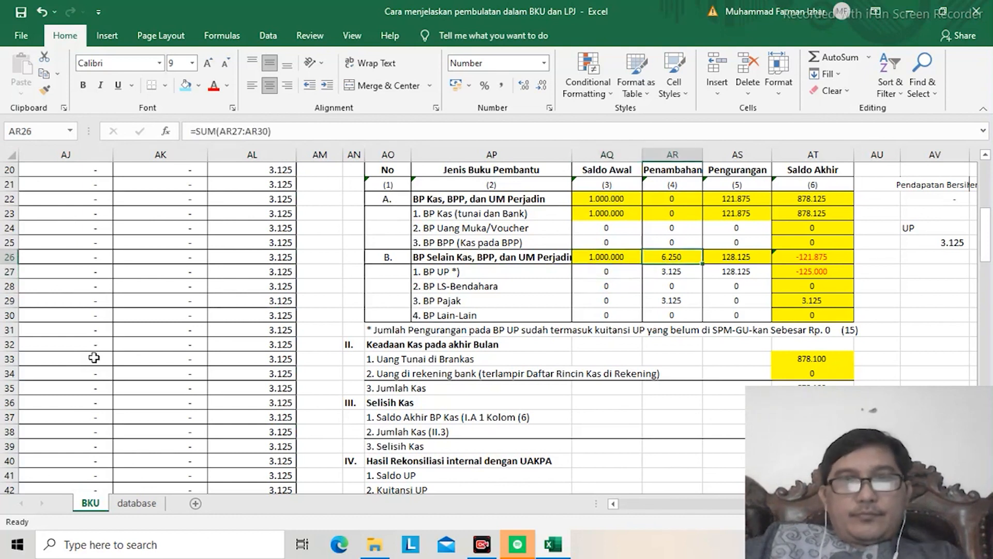
type("0")
key("Return")
type("0")
key("Return")
key("Return")
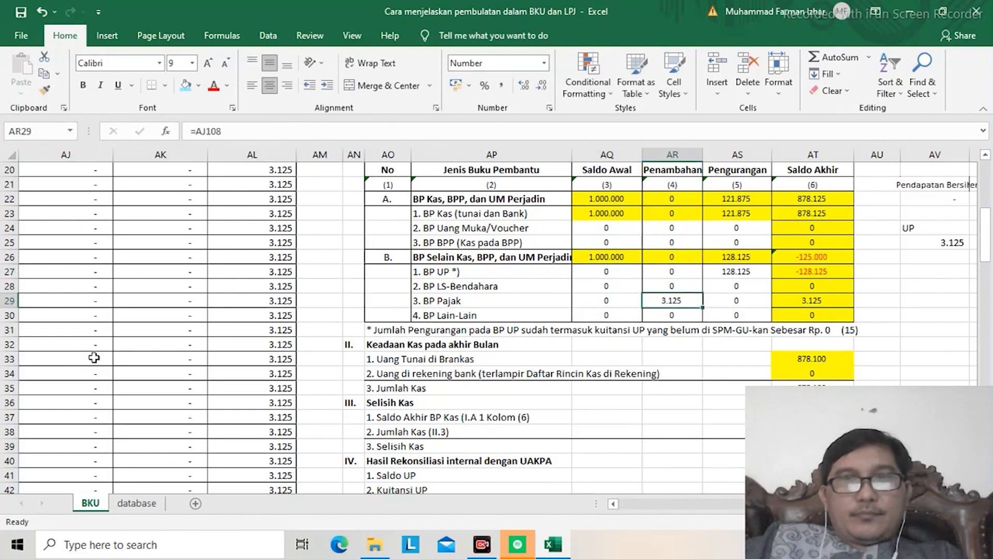
key("Up")
key("Up")
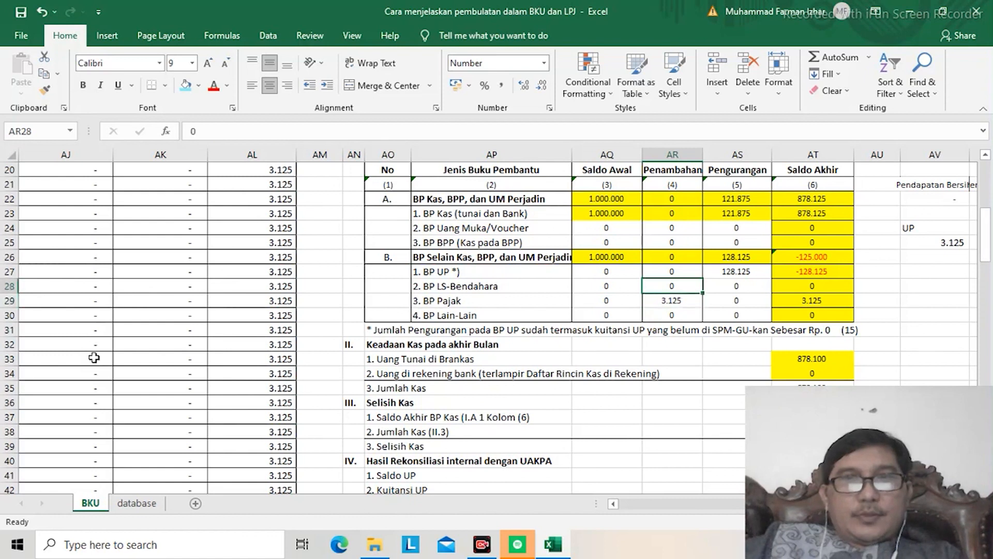
key("Up")
key("Up")
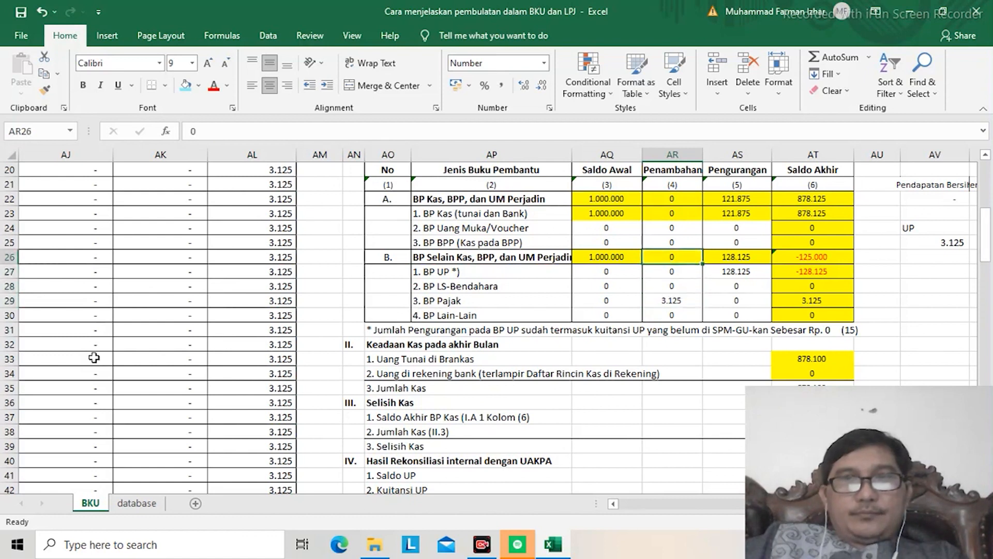
Step: Calculate the Saldo Akhir of BP Selain Kas, BPP, dan UM Perjadin in AT26 with =AQ26+AR26-AS26
key("Down")
key("Right")
key("Right")
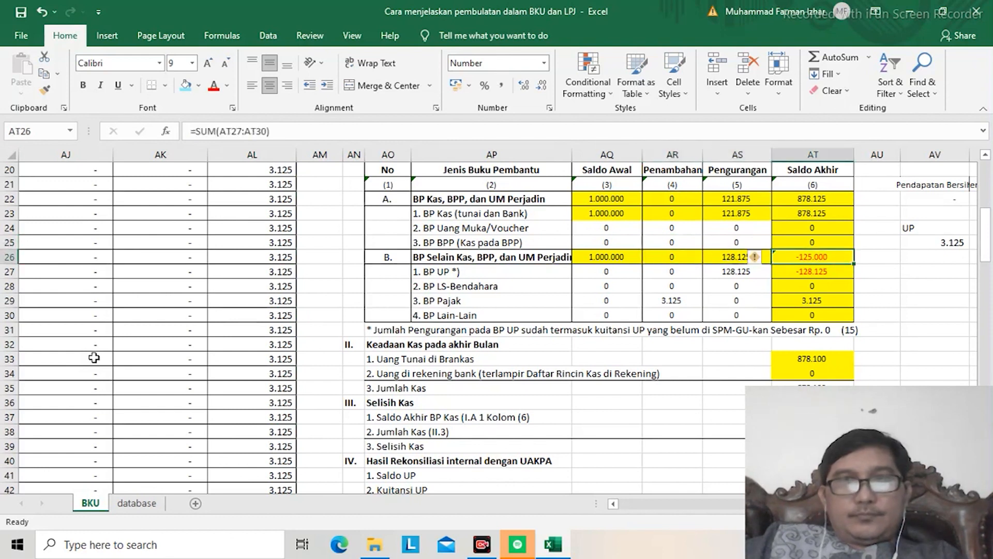
type("=")
key("Left")
key("Left")
key("Left")
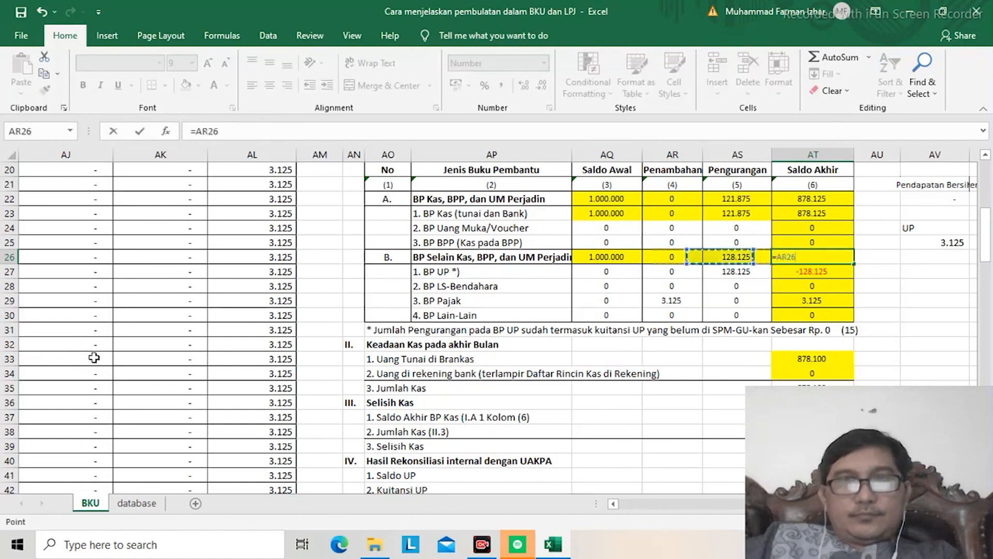
type("+")
key("Left")
key("Left")
type("-")
key("Left")
key("Return")
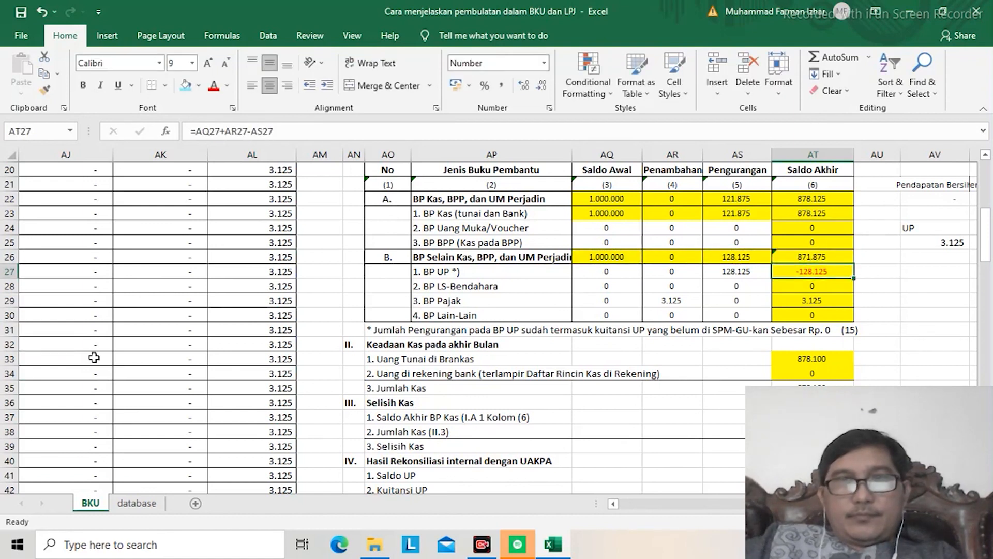
Step: Link the Saldo Awal of BP UP in AQ27 to the section B opening balance with =AQ26
key("Left")
key("Left")
key("Left")
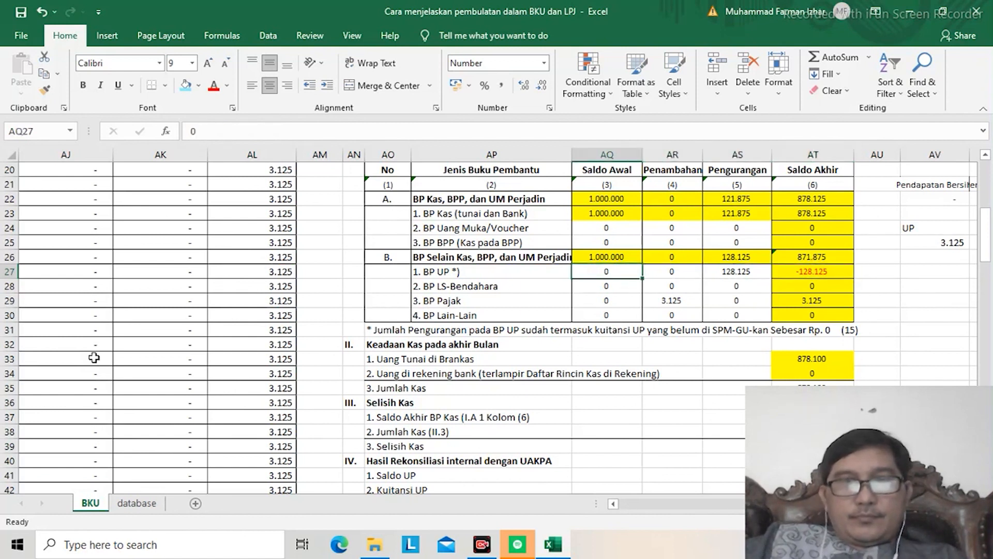
type("=")
key("Up")
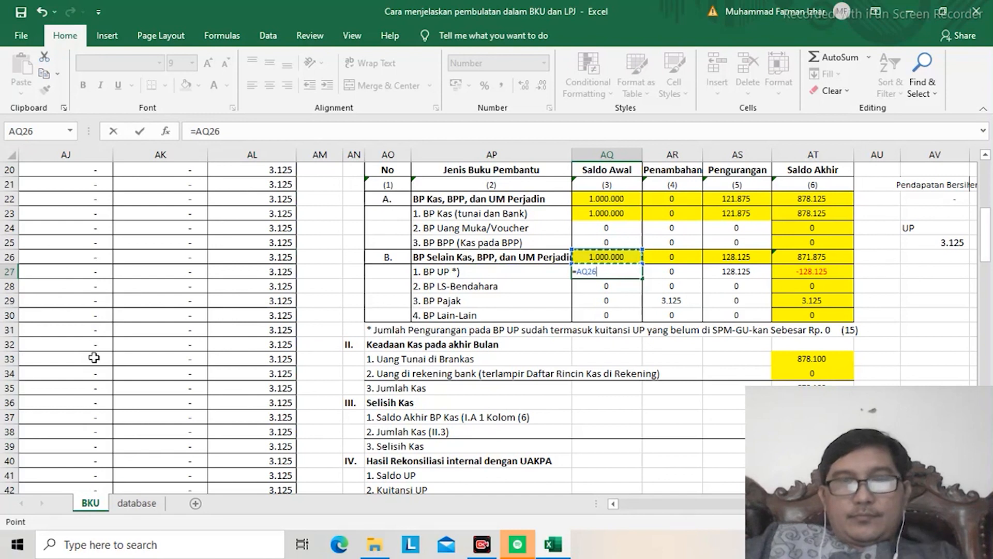
key("Return")
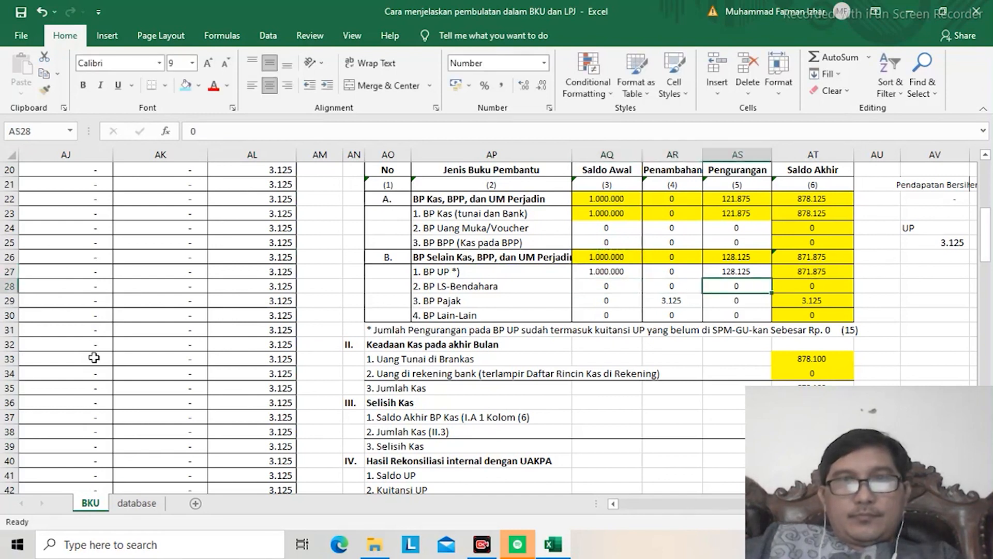
Step: Try the formula =AS26-AR29 for the Pengurangan of BP UP in AS27, and clear the cell again
key("Up")
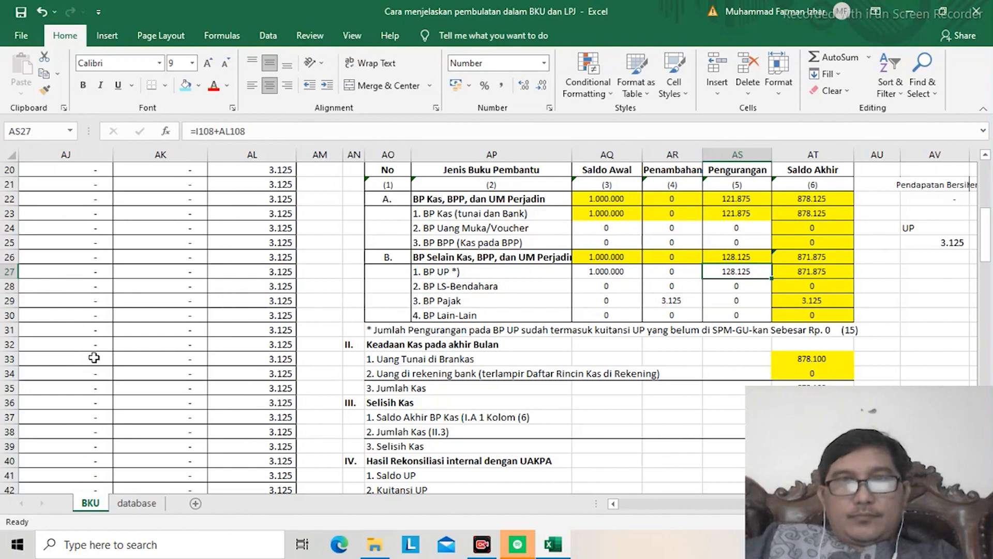
type("=")
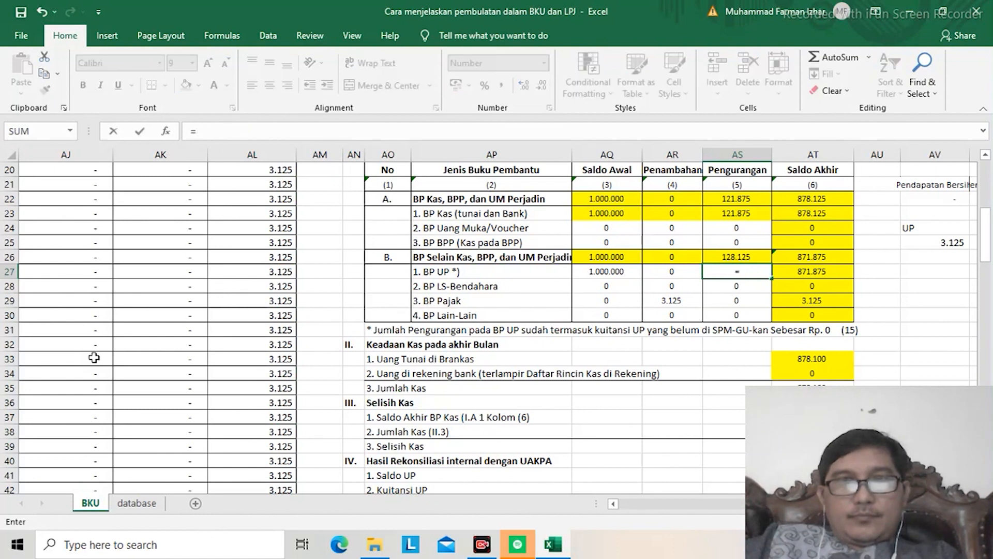
key("Up")
type("-")
key("Down")
key("Down")
key("Left")
key("Return")
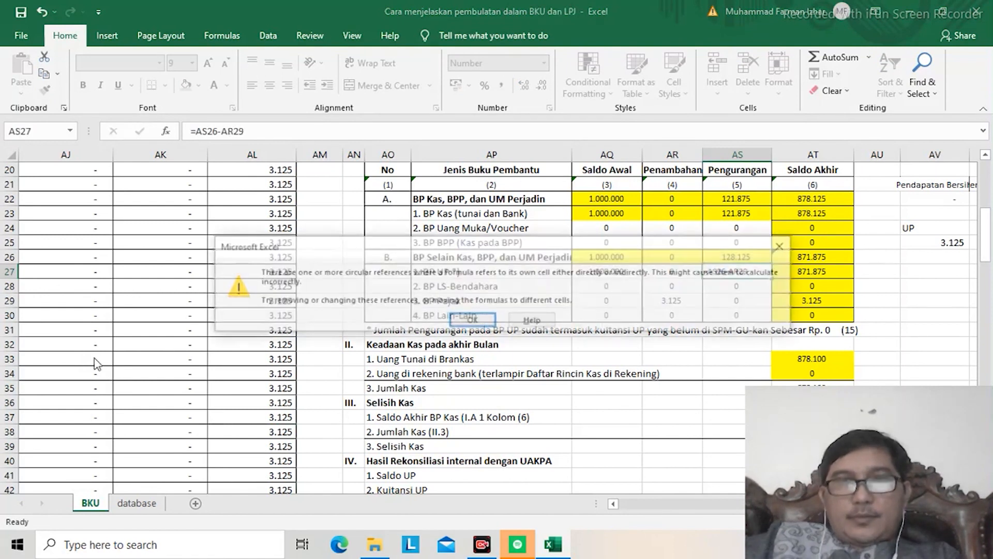
key("Return")
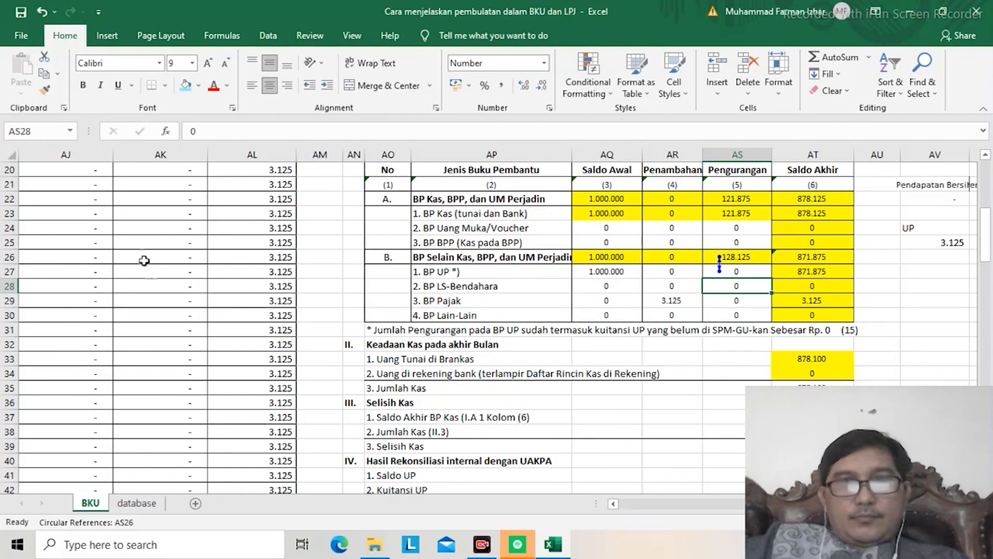
left_click(731, 272)
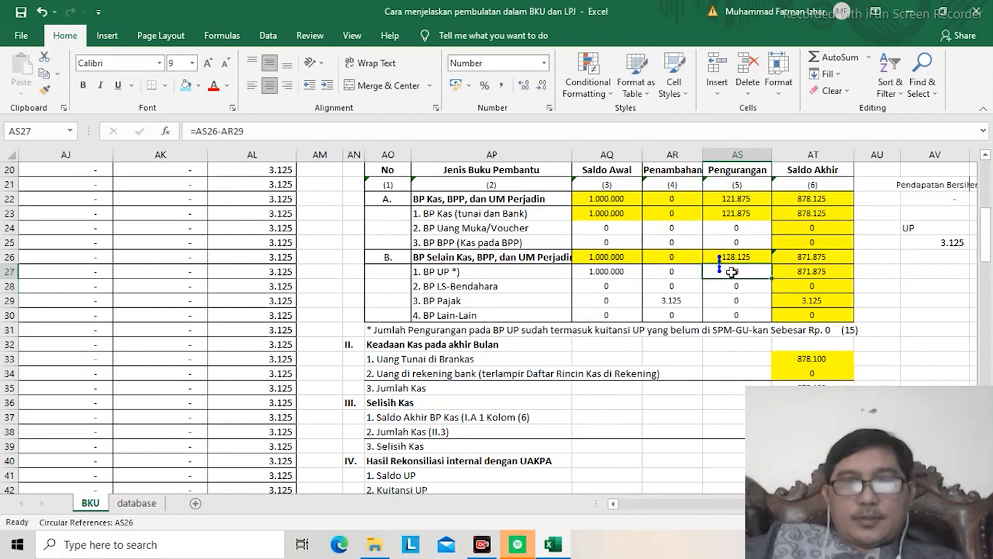
key("Delete")
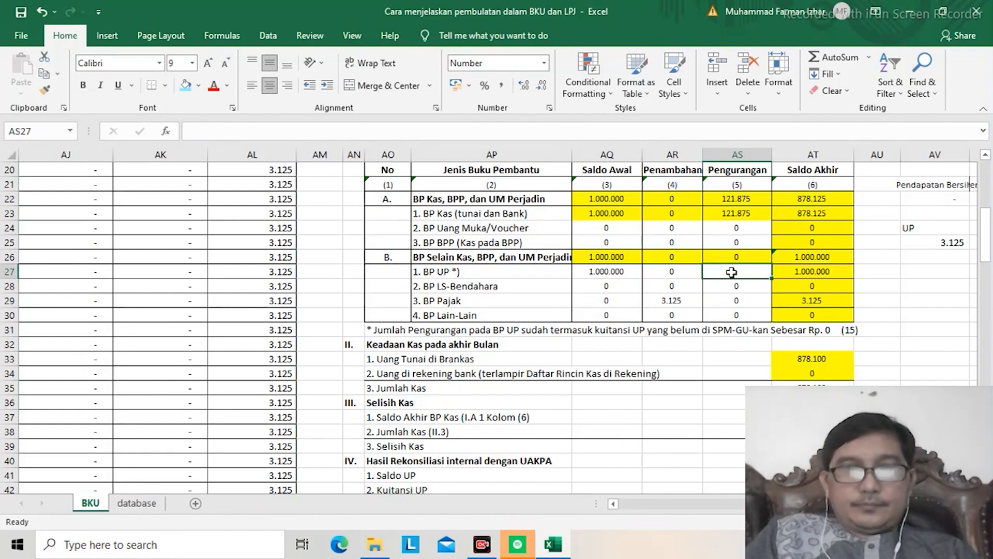
type("=87")
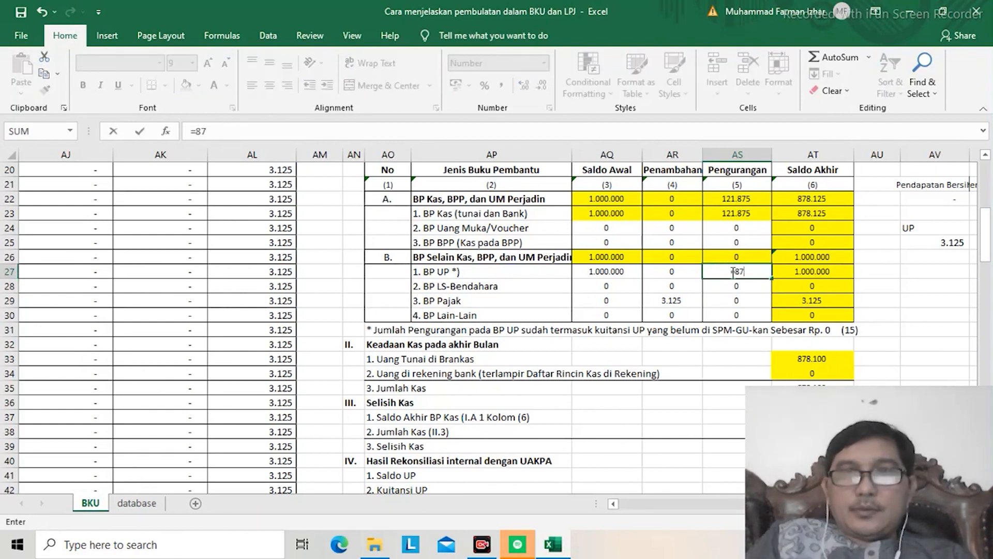
type("51")
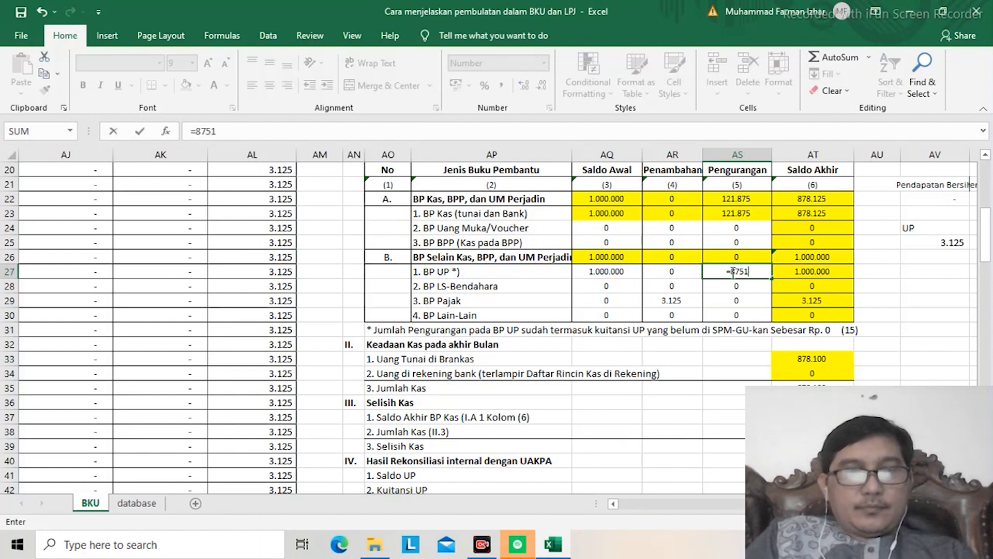
type("25-")
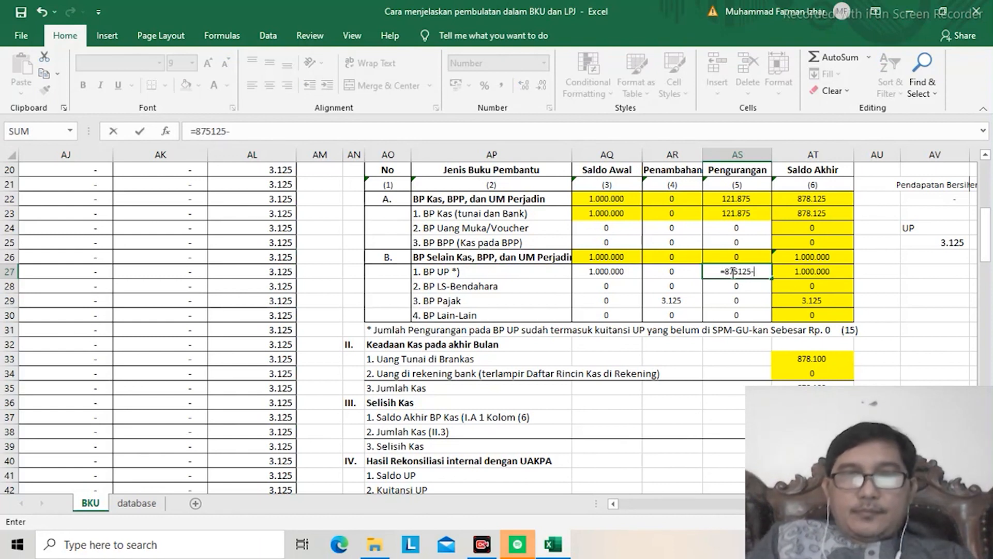
type("3125")
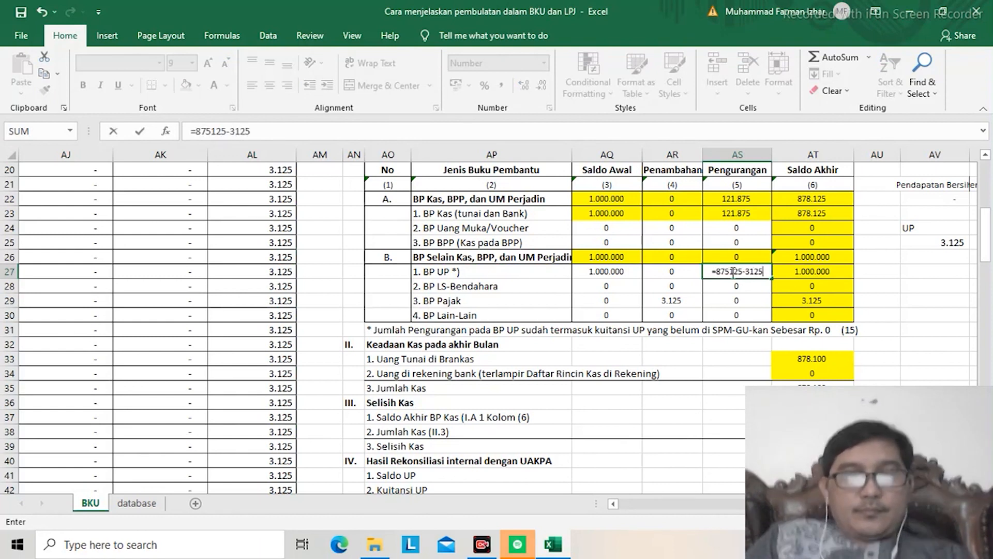
key("Return")
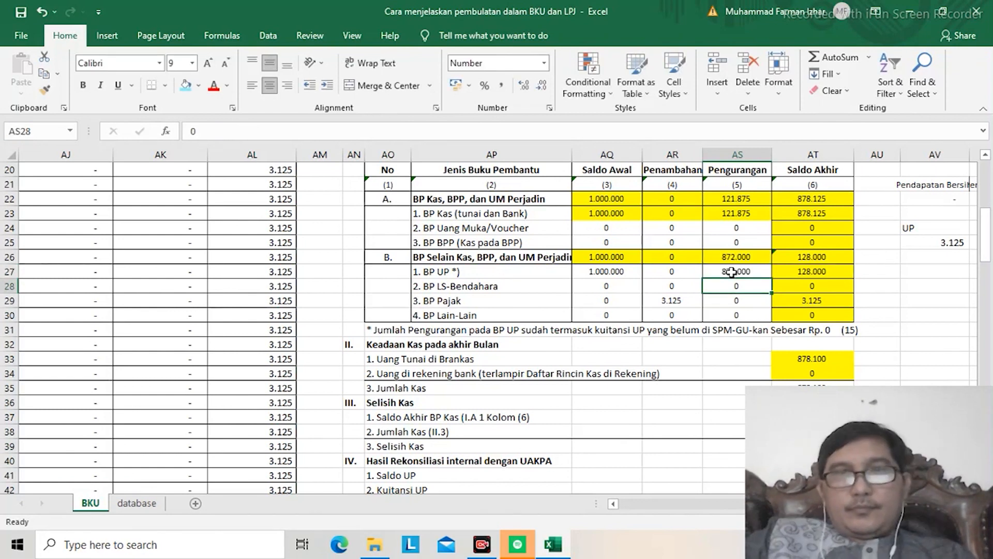
Step: Replace the section B Saldo Akhir formula in AT26 with a sum of its sub-rows, =SUM(AT27:AT30)
key("Right")
key("Up")
key("Up")
key("Up")
key("Down")
left_click(830, 58)
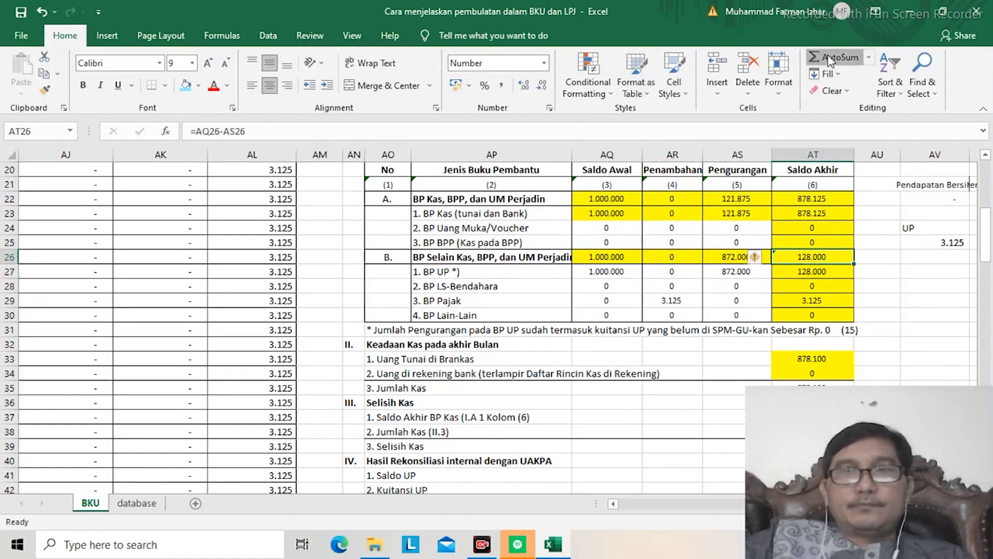
left_click(776, 272)
key("shift+Down")
key("shift+Down")
key("shift+Down")
key("Return")
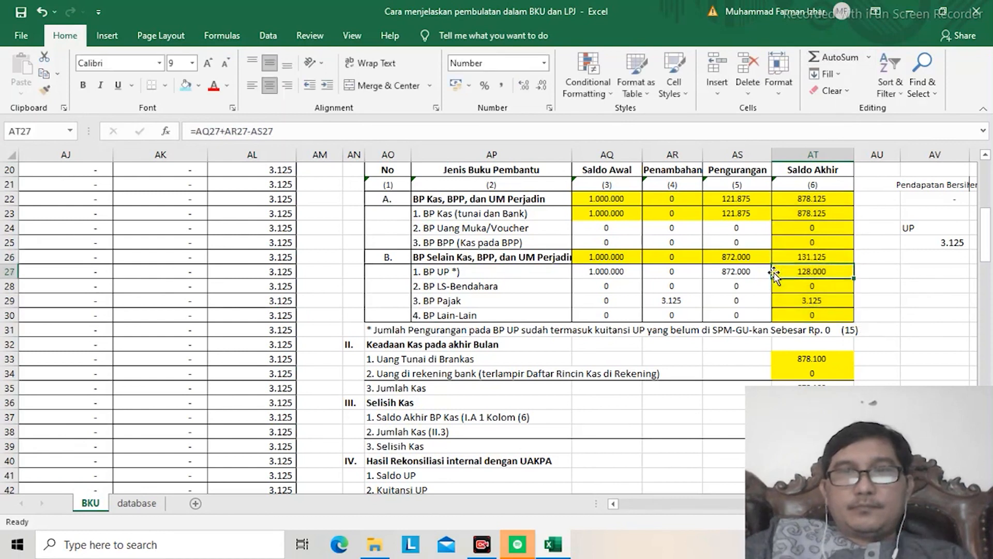
key("Up")
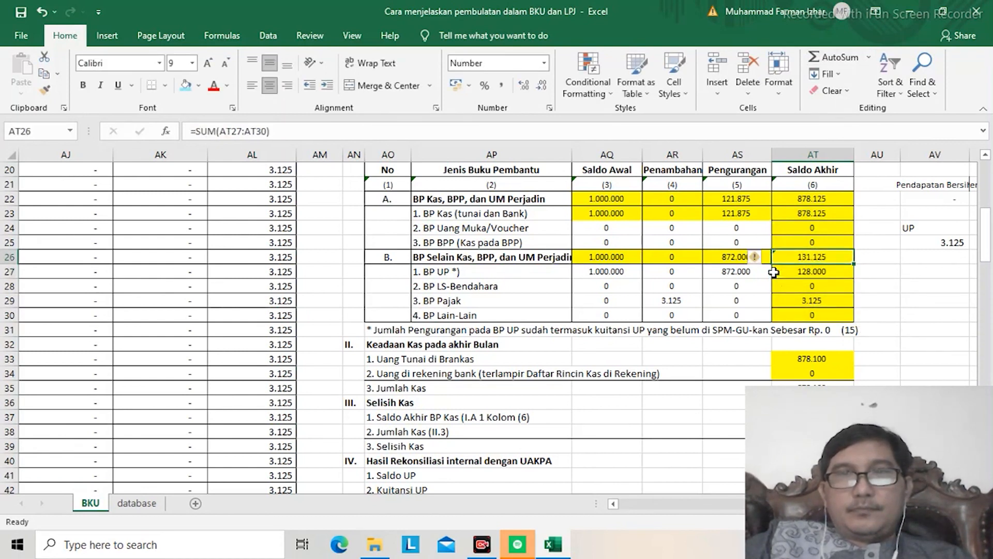
key("Left")
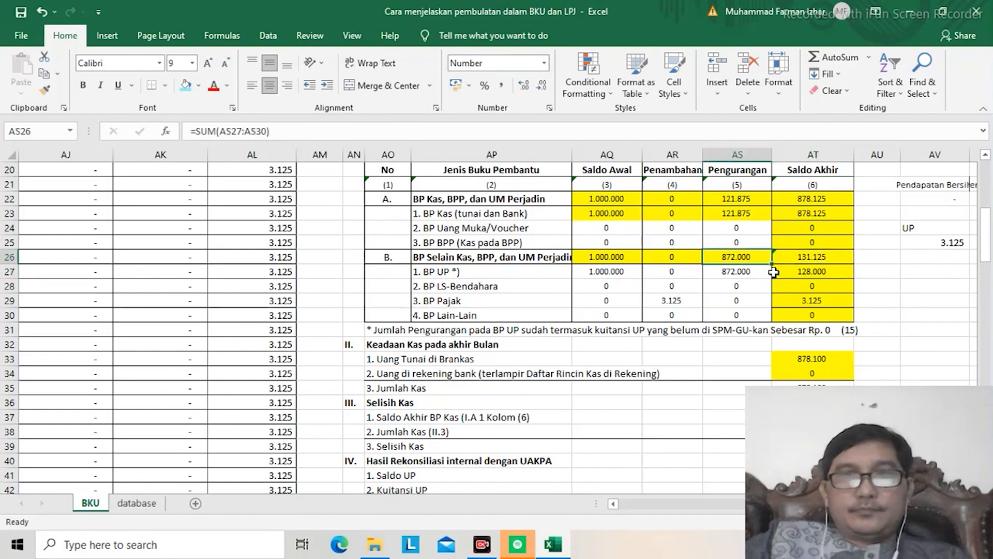
key("Down")
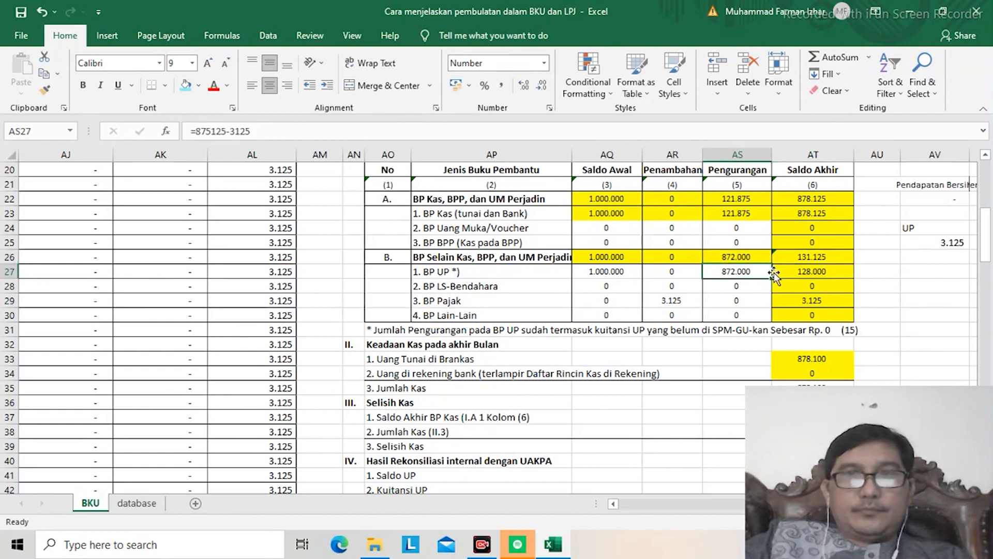
type("=")
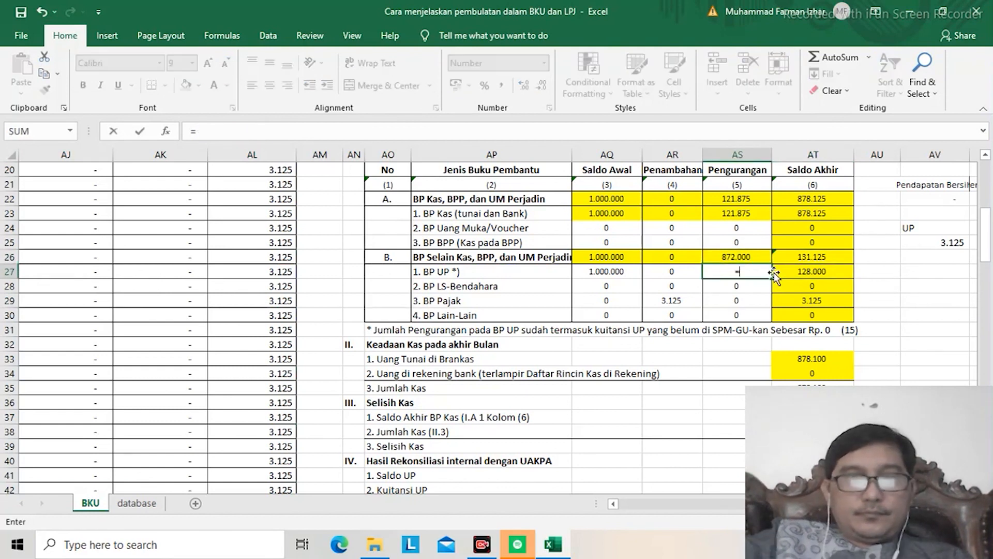
type("121875")
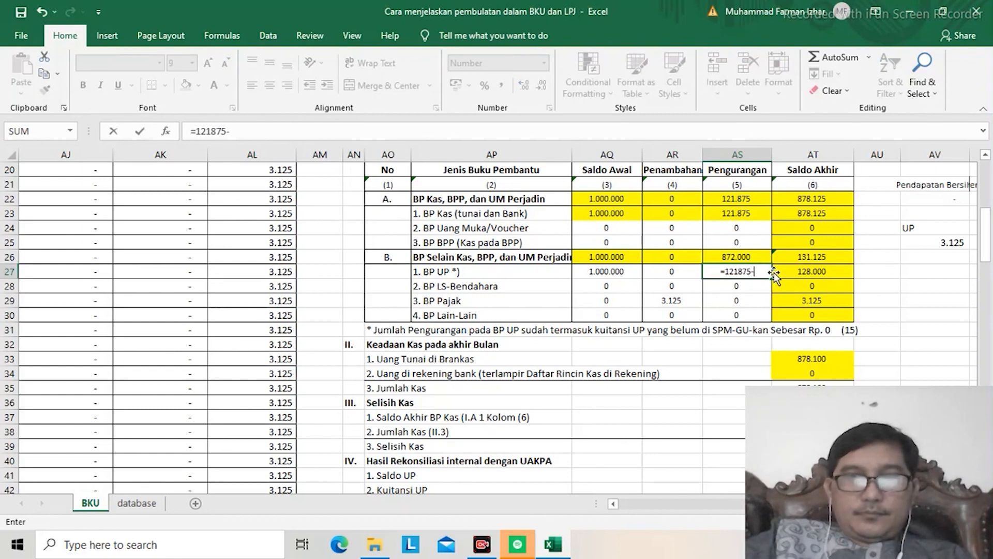
type("-3125")
key("Return")
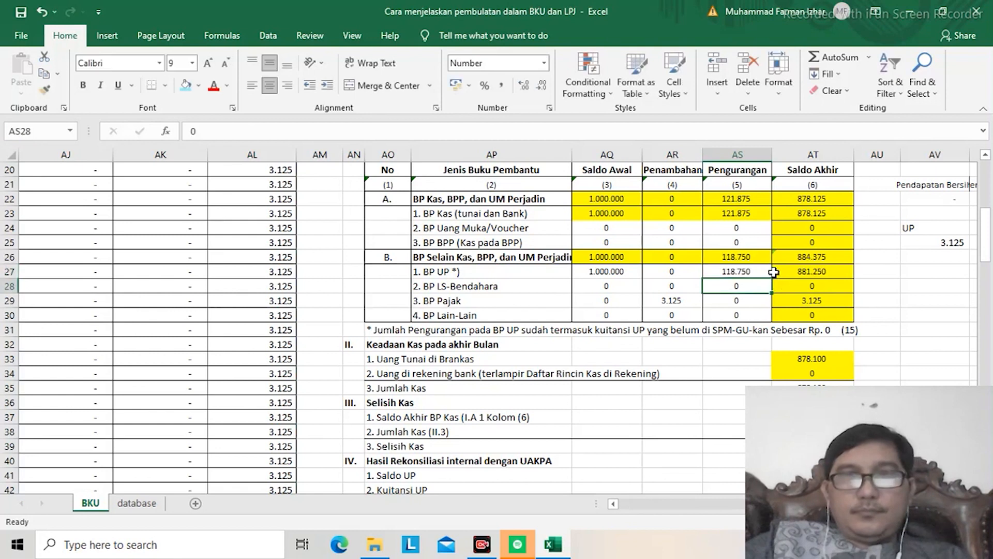
Step: Change the subtraction in the AS27 formula to an addition, making it =121875+3125
key("Up")
key("Up")
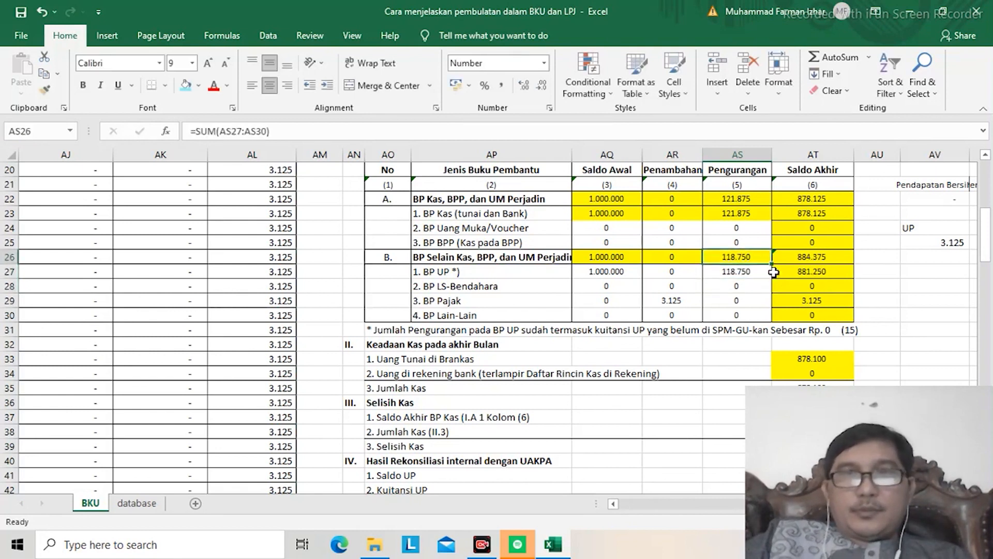
key("Down")
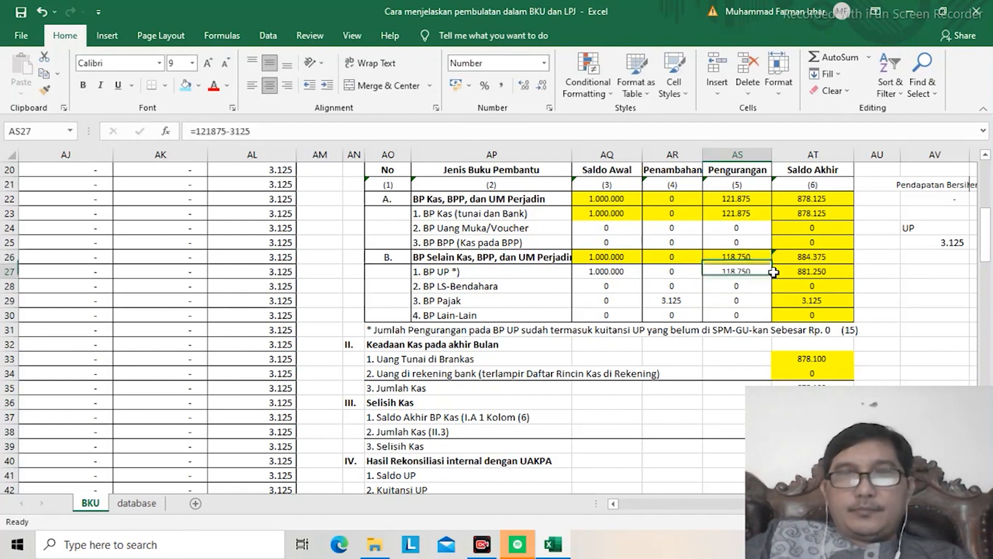
key("Up")
key("Down")
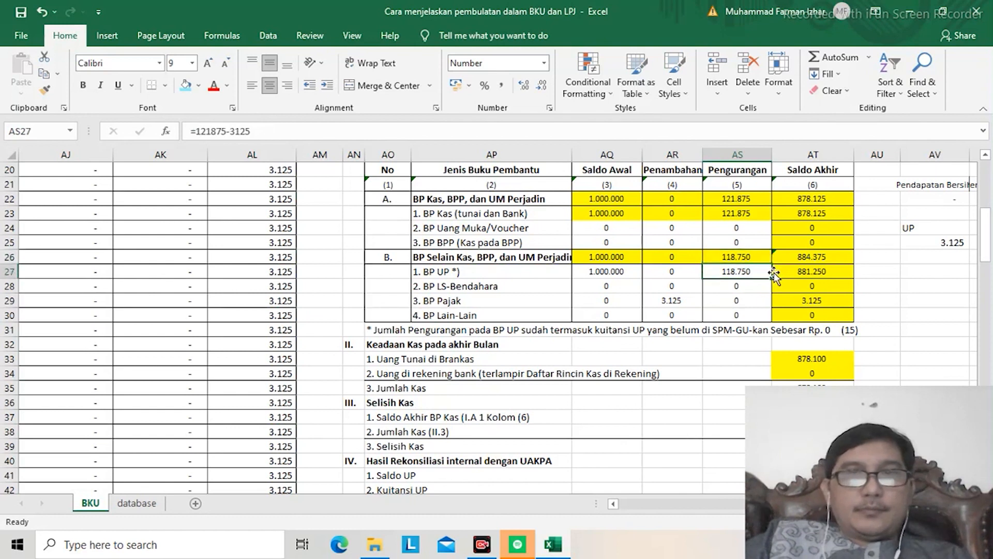
left_click(231, 131)
key("BackSpace")
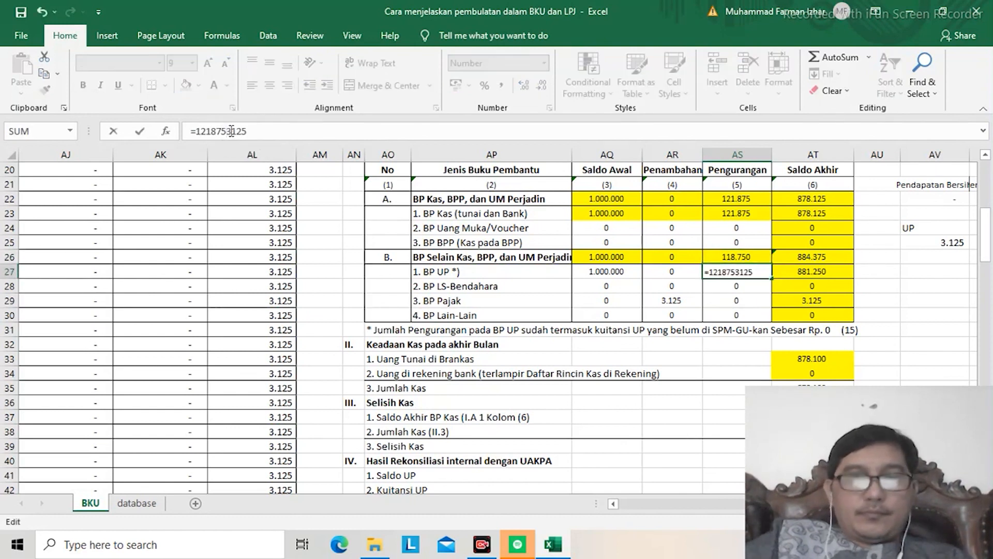
type("+")
key("Return")
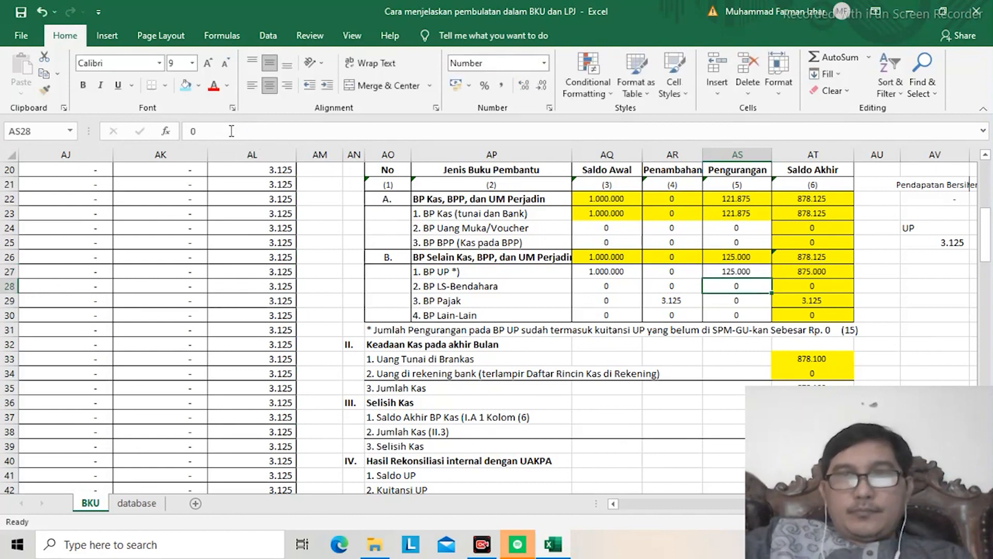
key("Up")
key("Up")
key("Left")
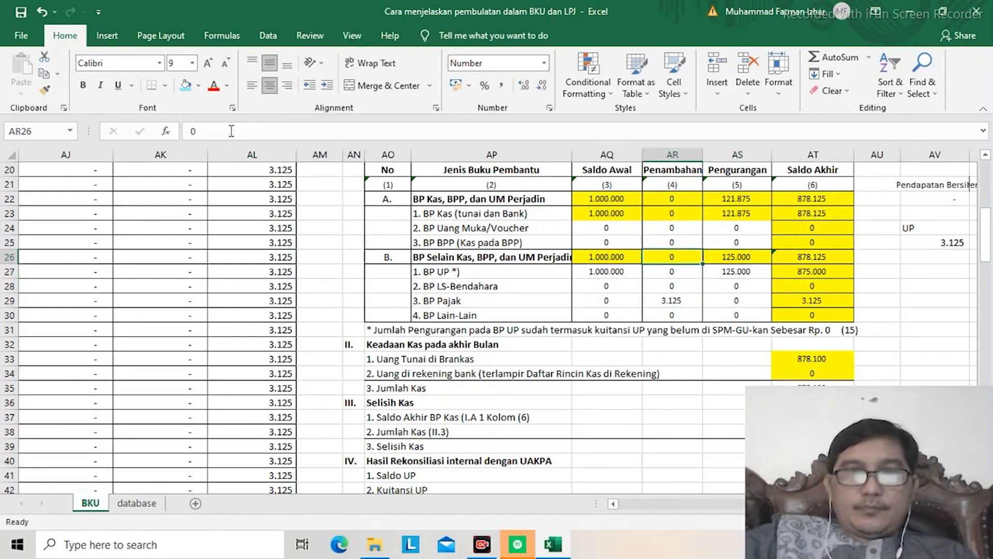
Step: Link the section B Penambahan total in AR26 to the BP Pajak addition with the formula =AR29
type("=")
key("Down")
key("Down")
key("Down")
key("Return")
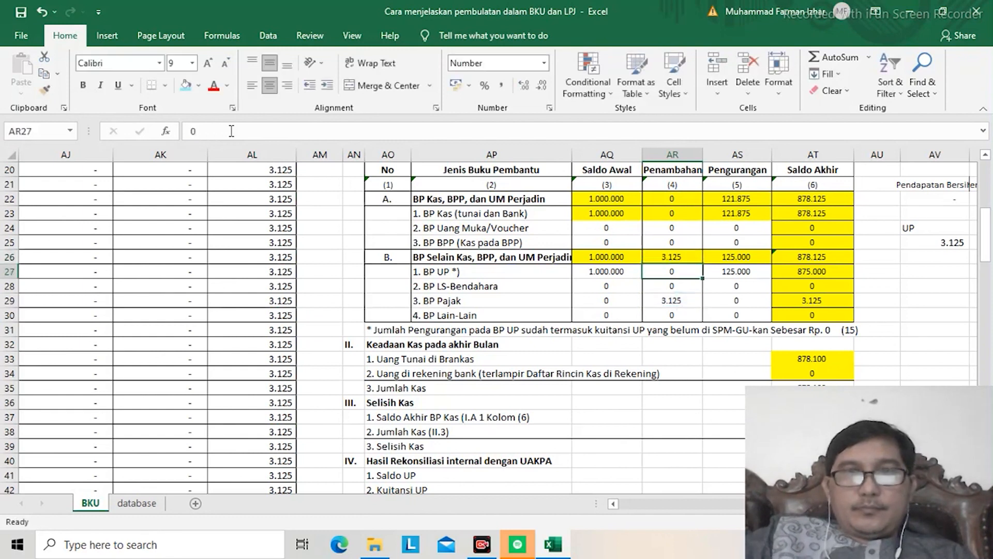
key("Up")
key("Up")
key("Down")
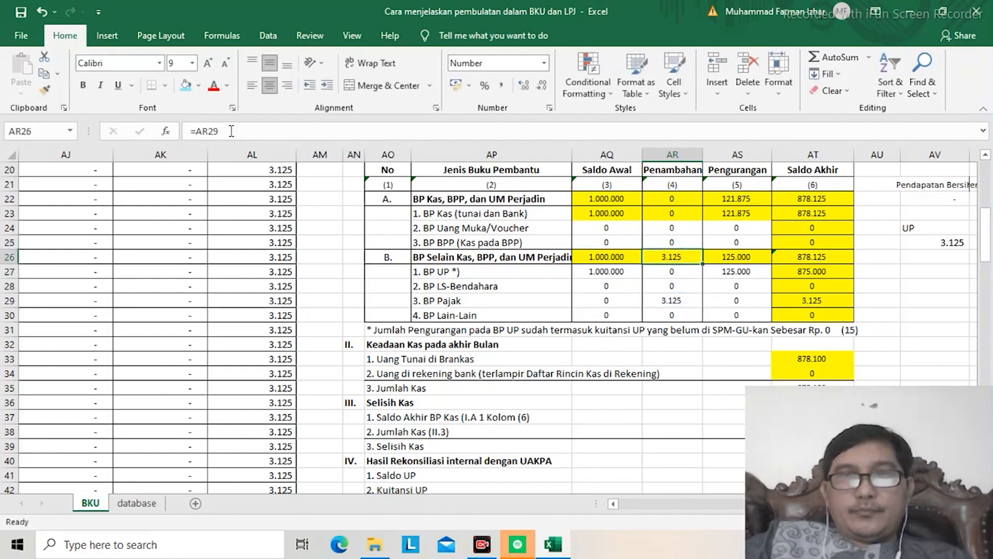
Step: Check the Saldo Akhir formulas in column AT from section B down through the cash and reconciliation sections
key("Right")
key("Right")
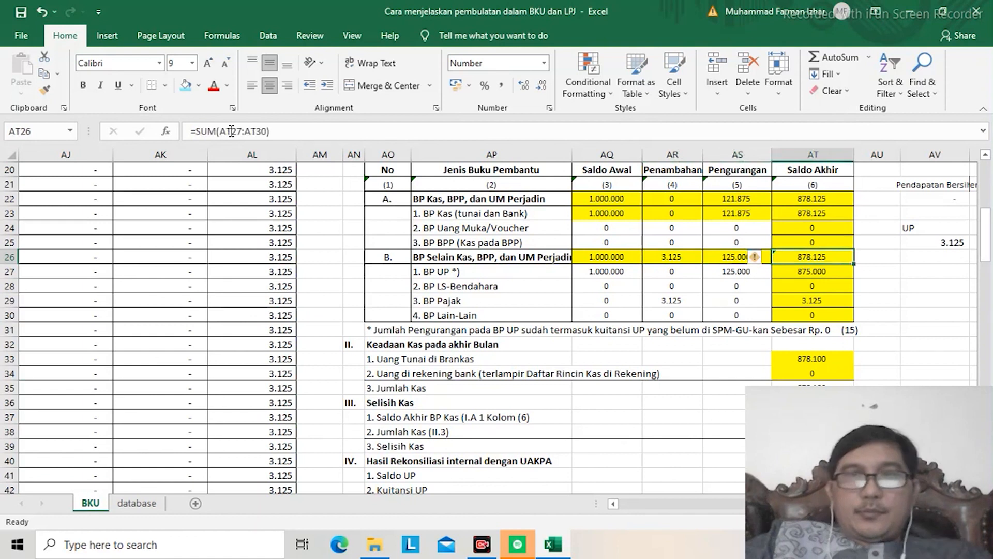
key("Down")
key("Down")
key("Down")
key("Down")
key("Down")
key("Down")
key("Down")
key("Down")
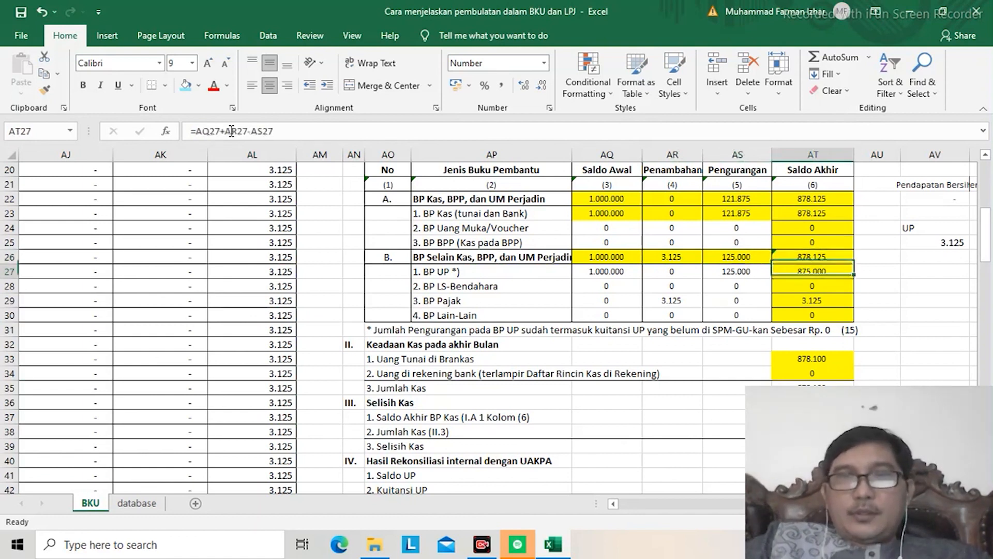
key("Down")
key("Down")
key("Down")
key("Down")
key("Down")
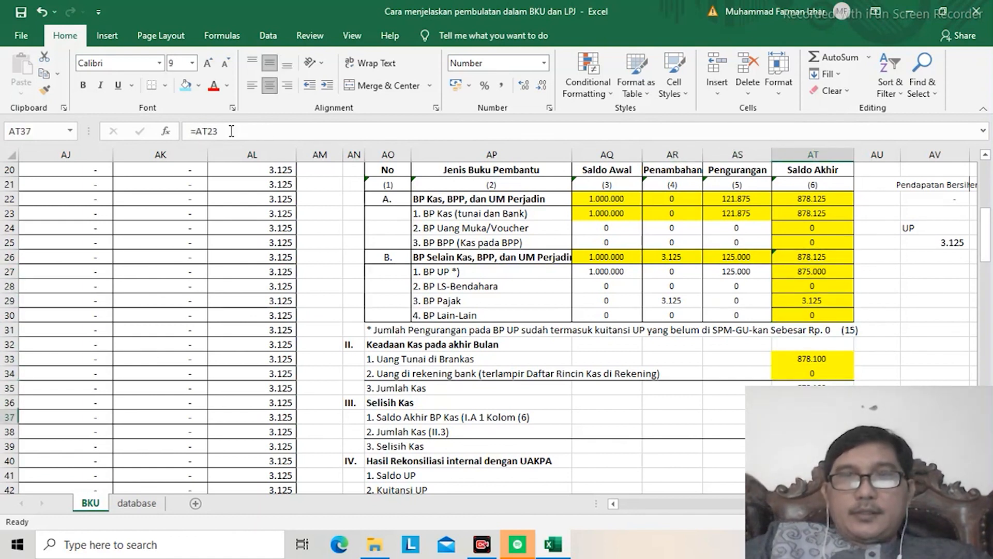
key("Down")
key("Down")
key("Down")
key("Down")
key("Down")
key("Down")
key("Down")
key("Down")
key("Down")
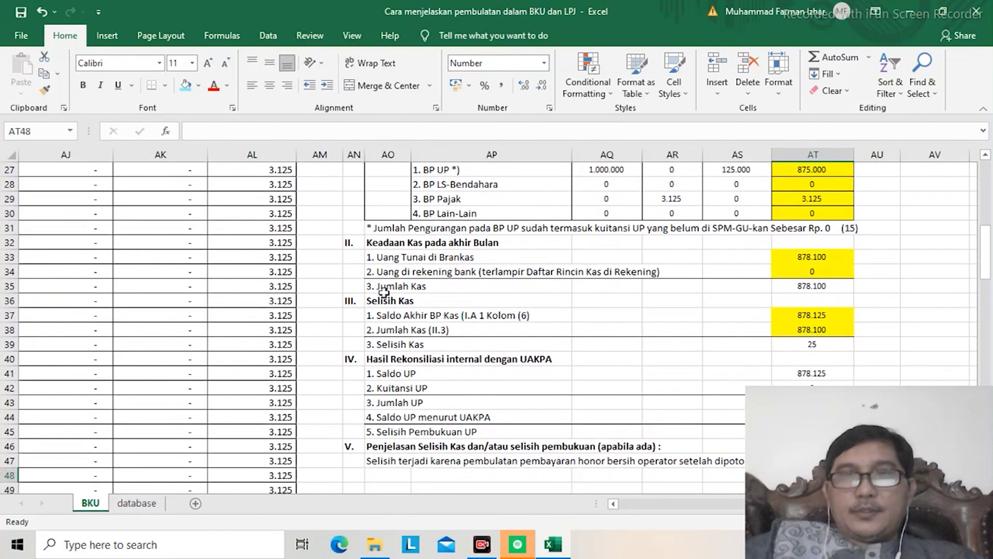
Step: Compare the Saldo Akhir BP Kas in section III with the closing balances of sections A and B
left_click(812, 316)
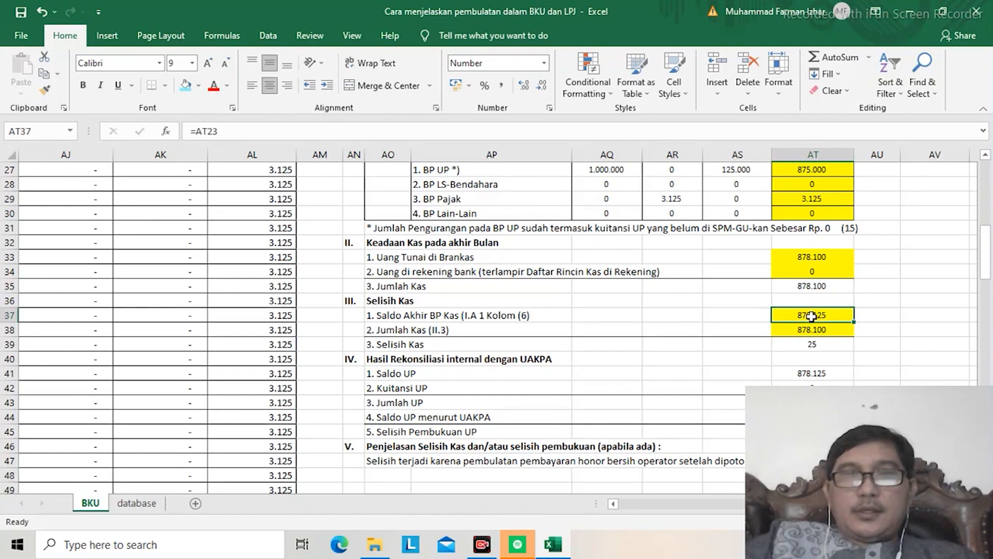
key("Up")
key("Up")
key("Up")
key("Up")
key("Up")
key("Up")
key("Up")
key("Up")
key("Up")
key("Up")
key("Up")
key("Up")
key("Up")
key("Up")
key("Up")
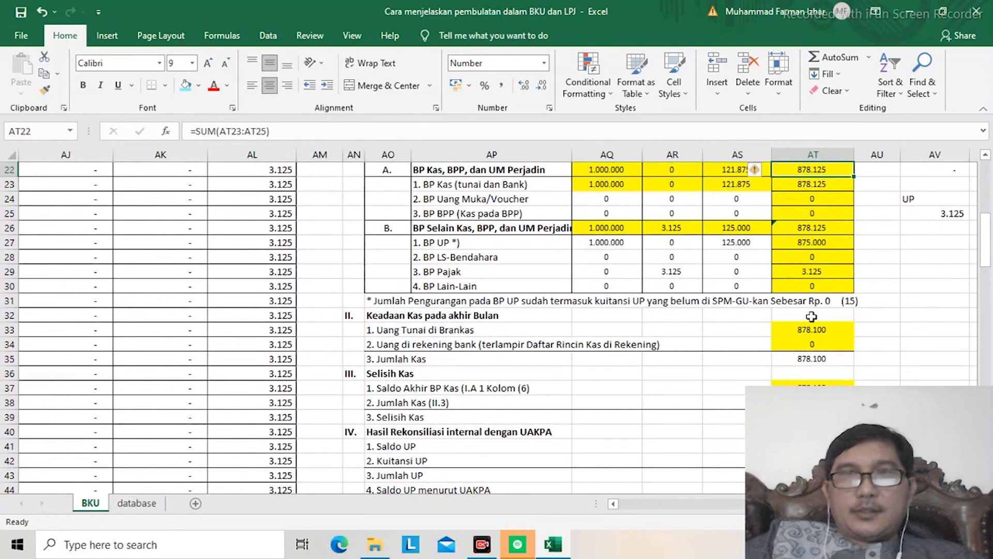
key("Up")
key("Down")
key("Up")
key("Up")
key("Up")
key("Up")
key("Up")
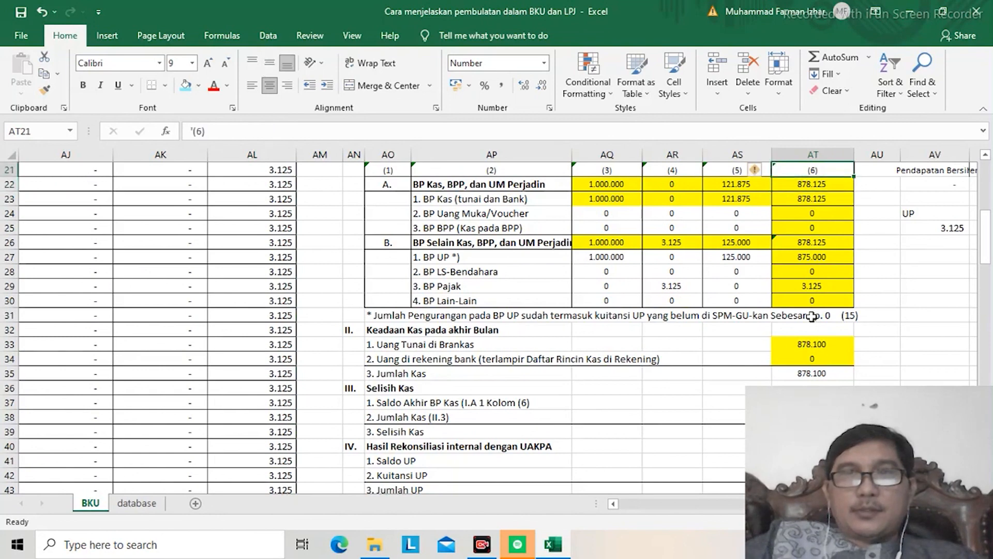
key("Down")
key("Down")
key("Down")
key("Down")
key("Down")
key("Down")
key("Down")
key("Down")
key("Down")
key("Down")
key("Down")
key("Down")
key("Down")
key("Down")
key("Down")
key("Down")
key("Down")
key("Down")
key("Down")
key("Down")
key("Down")
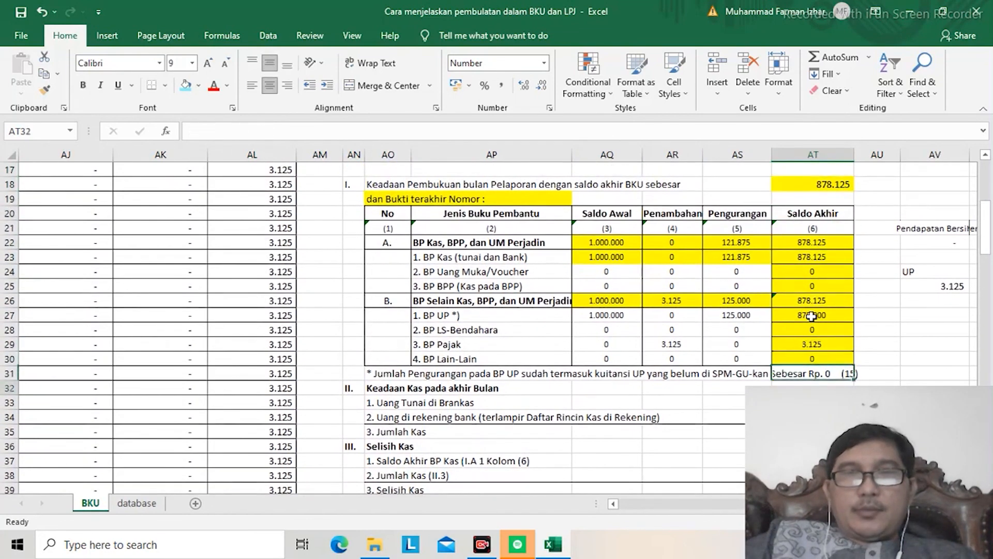
key("Up")
key("Up")
key("Up")
key("Up")
key("Up")
key("Up")
key("Up")
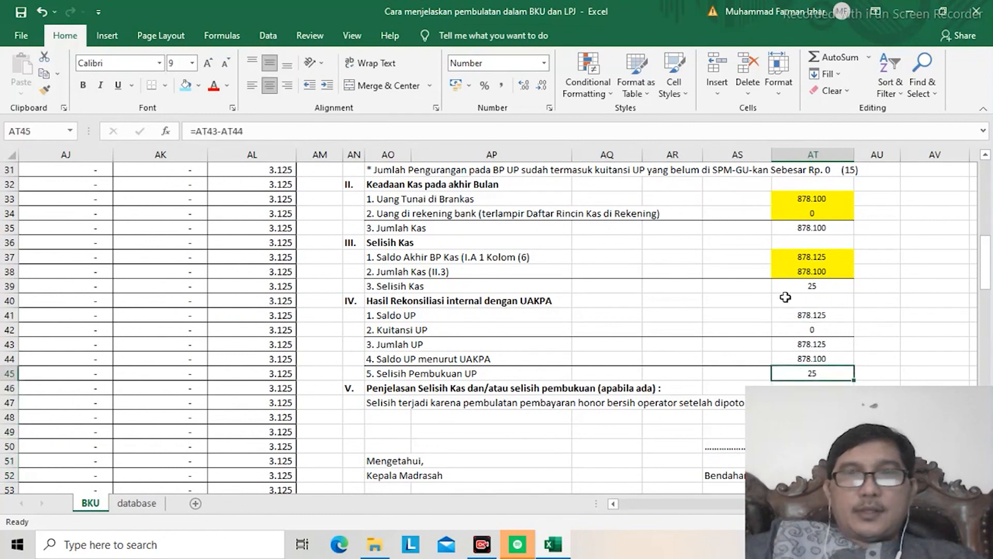
Step: Review the Selisih Kas and Selisih Pembukuan UP rows and the written explanation in section V
left_click(798, 274)
key("Down")
key("Down")
key("Down")
key("Down")
key("Down")
key("Down")
key("Down")
key("Down")
key("Down")
key("Down")
key("Down")
key("Down")
key("Down")
key("Down")
key("Down")
key("Down")
key("Down")
key("Down")
key("Down")
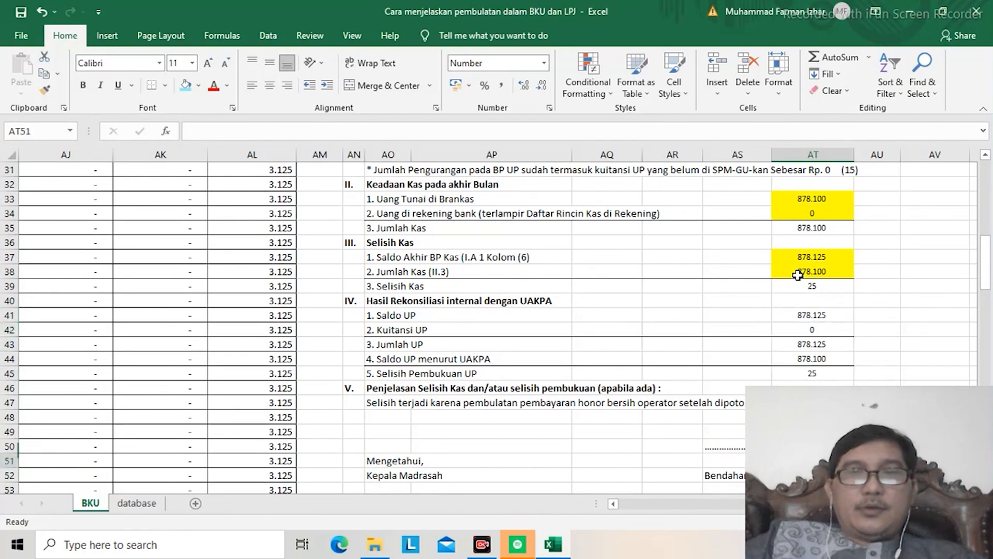
key("Down")
key("Down")
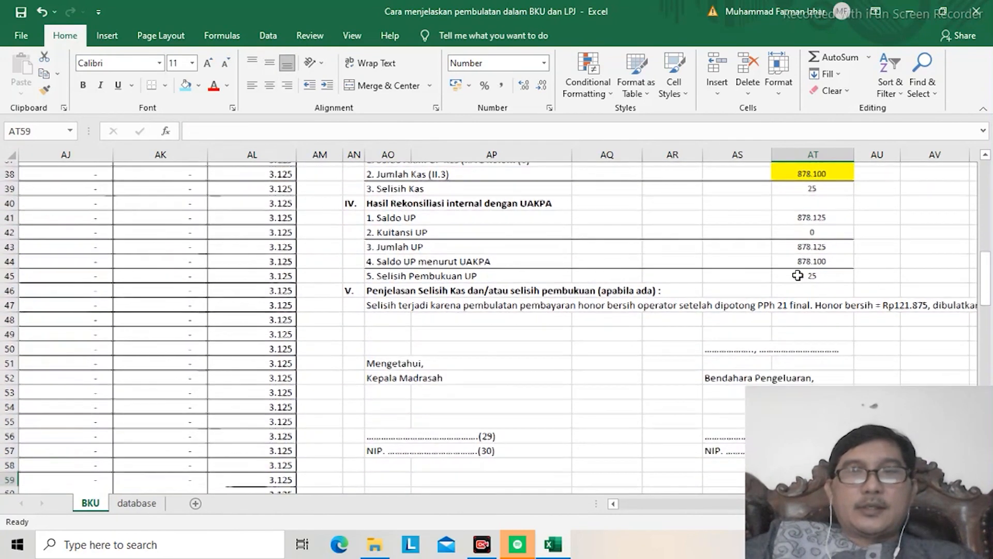
key("Up")
key("Up")
key("Up")
key("Up")
key("Up")
key("Up")
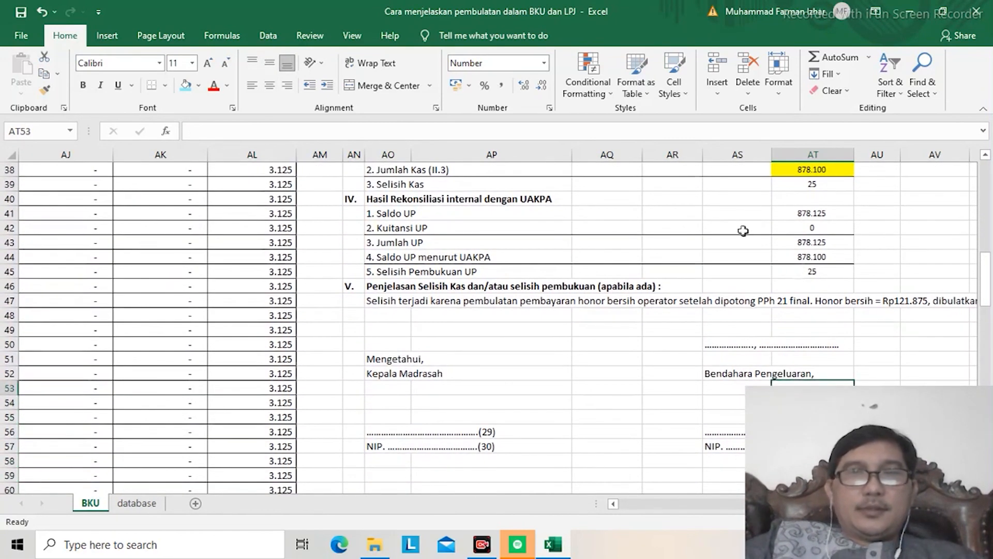
Step: Merge the range AO47:AT48 that holds the section V explanation into one cell
left_click(386, 299)
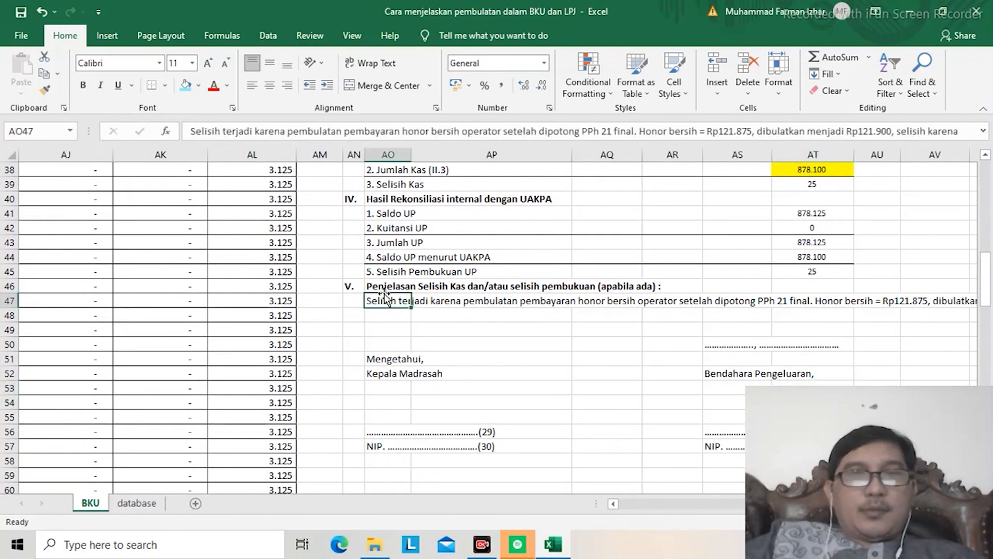
key("shift+Right")
key("shift+Right")
key("shift+Right")
key("shift+Right")
key("shift+Right")
key("shift+Down")
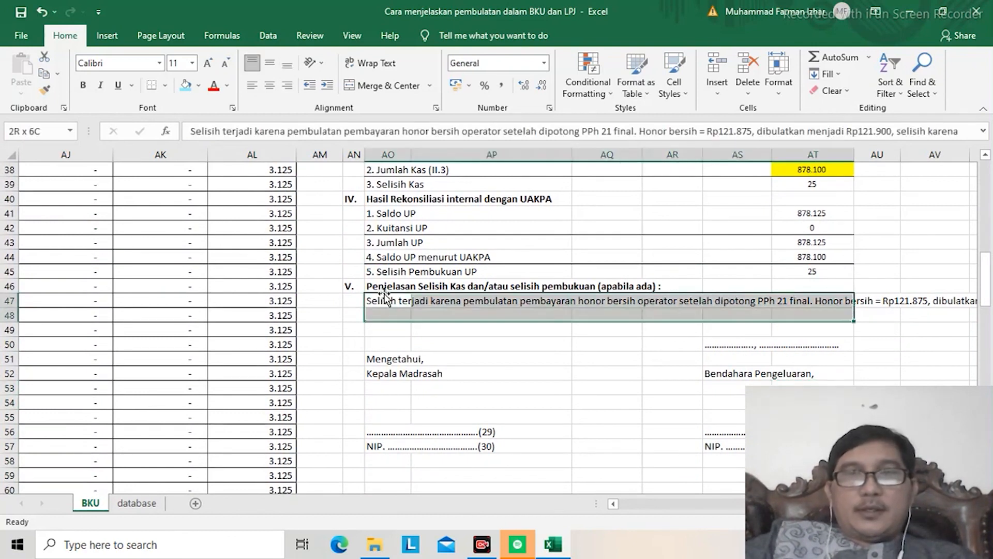
left_click(375, 86)
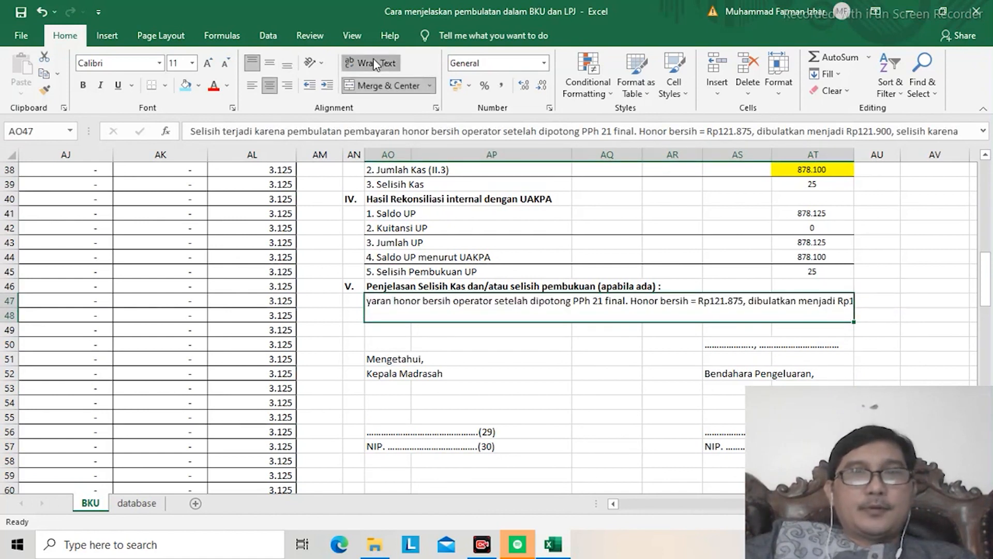
Step: Wrap the explanation text in the merged AO47 cell and align it left
left_click(365, 64)
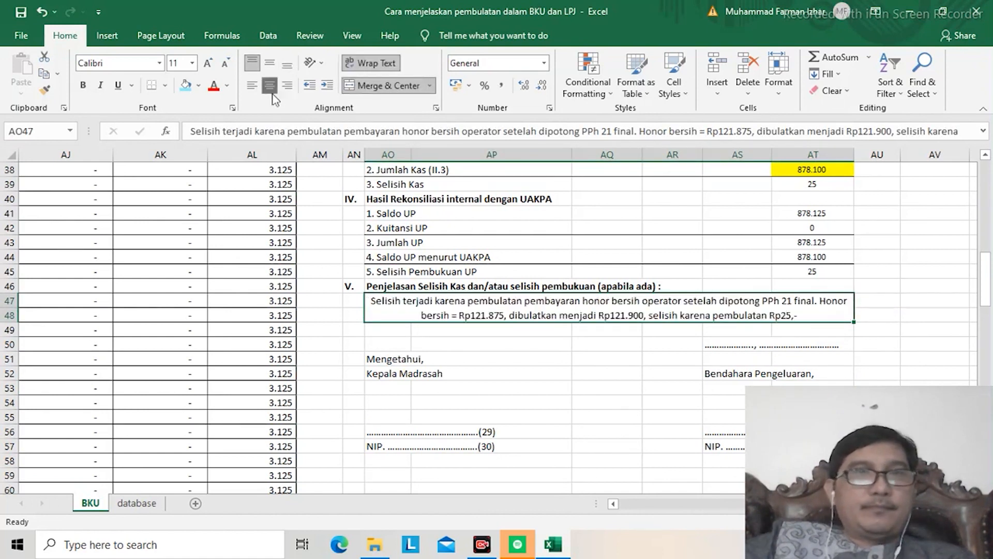
left_click(250, 87)
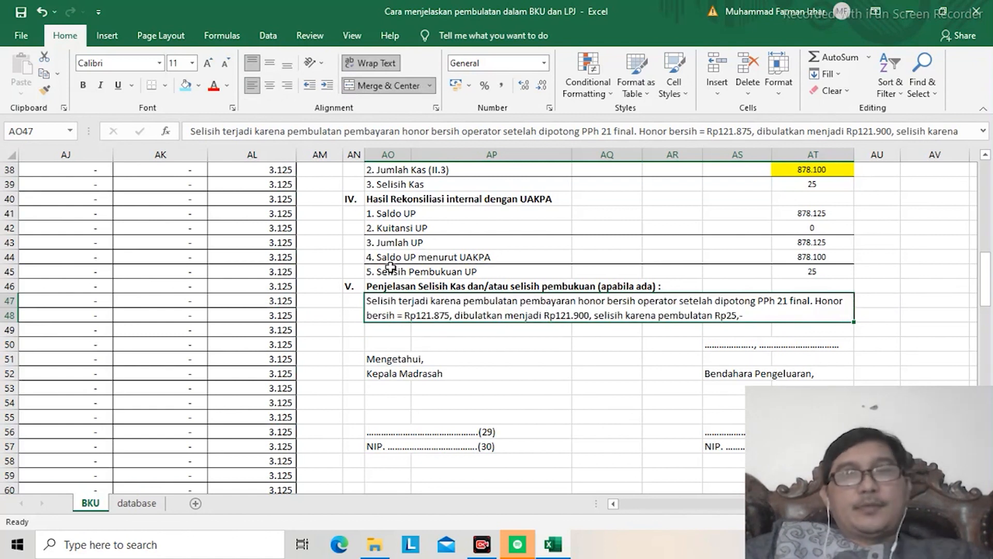
left_click(460, 347)
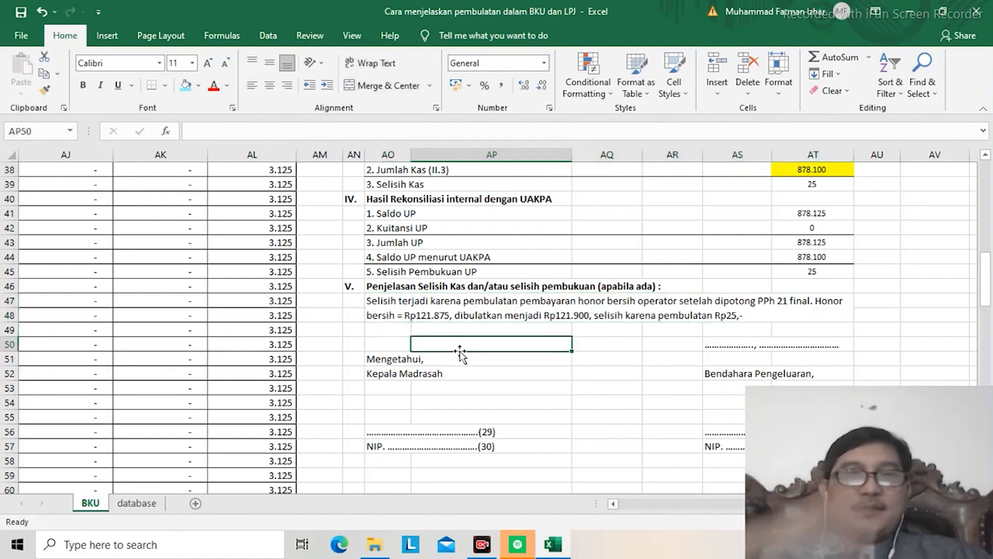
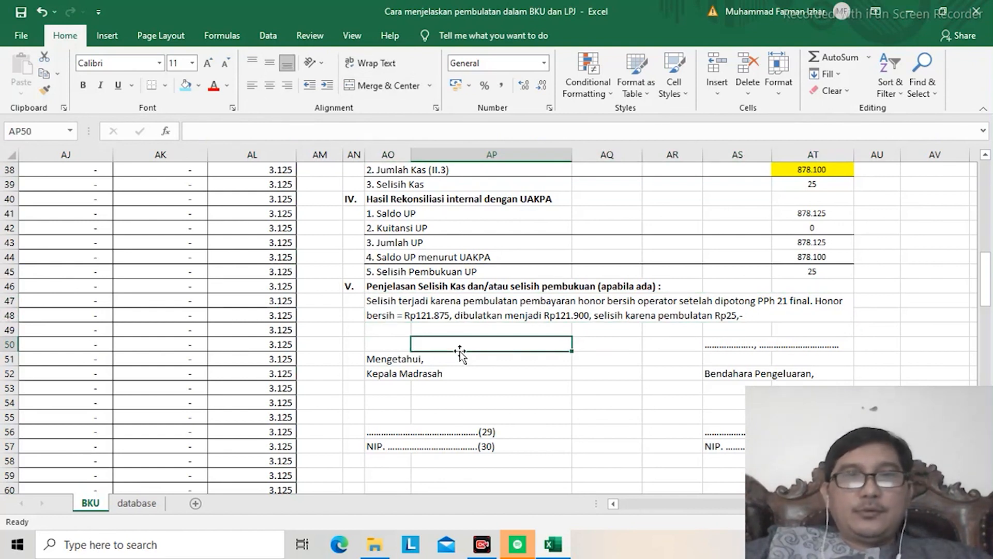
Step: Check the wrapped section V explanation in the merged AO47 cell
key("Up")
key("Up")
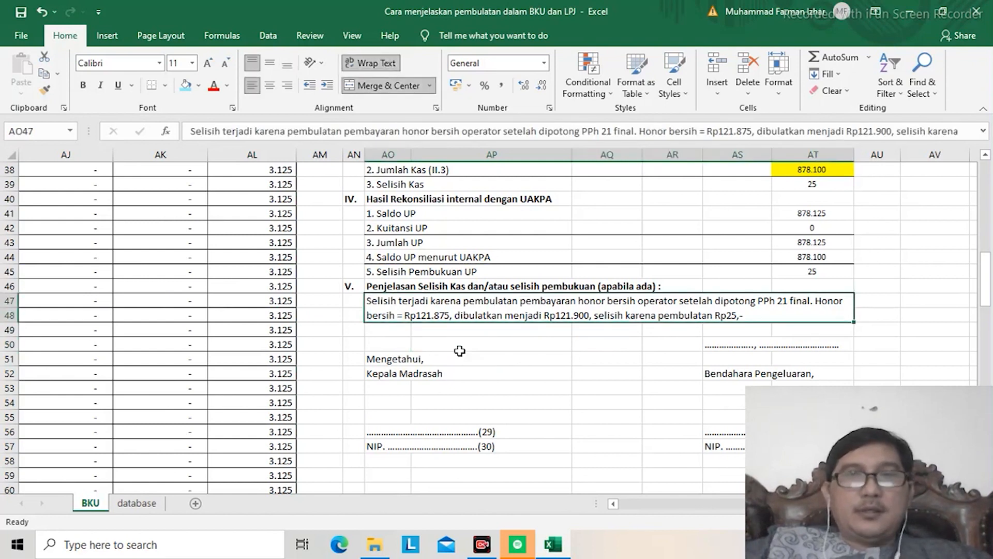
key("Down")
key("Up")
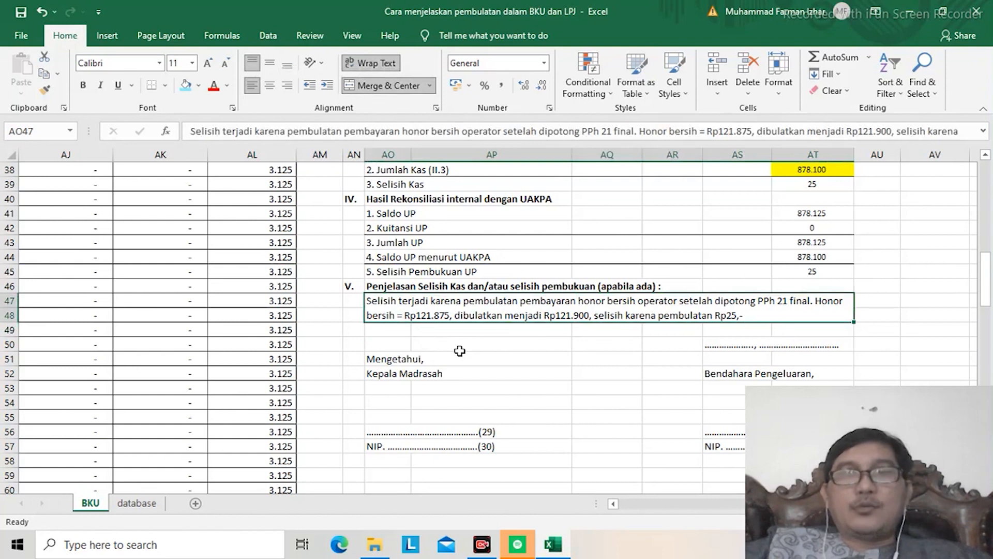
Step: Examine the honorarium calculation above the BKU table, including the net honor, rounded payment and remaining cash
key("Up")
key("Up")
key("Up")
key("Up")
key("Up")
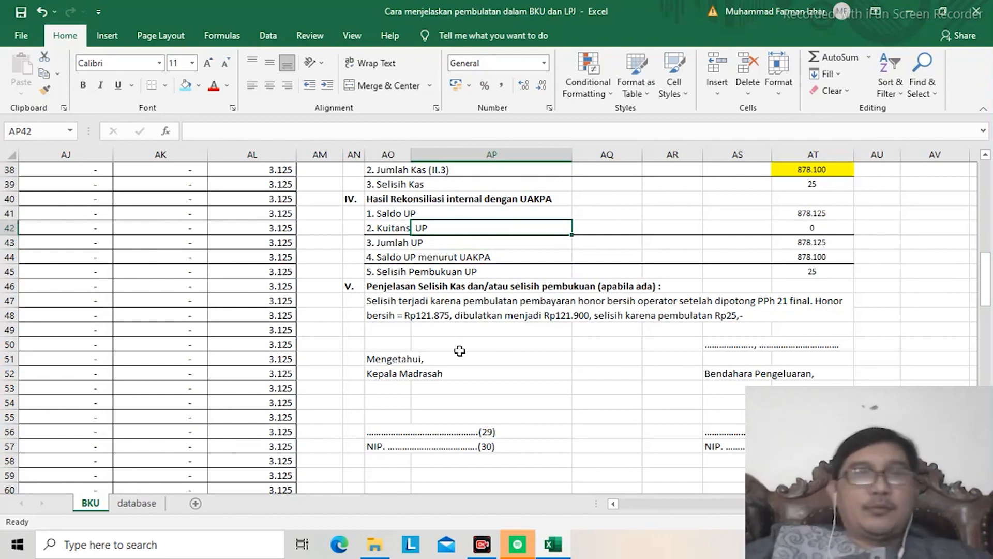
key("Left")
key("Left")
key("Left")
key("Left")
key("Left")
key("Left")
key("Left")
key("Left")
key("Left")
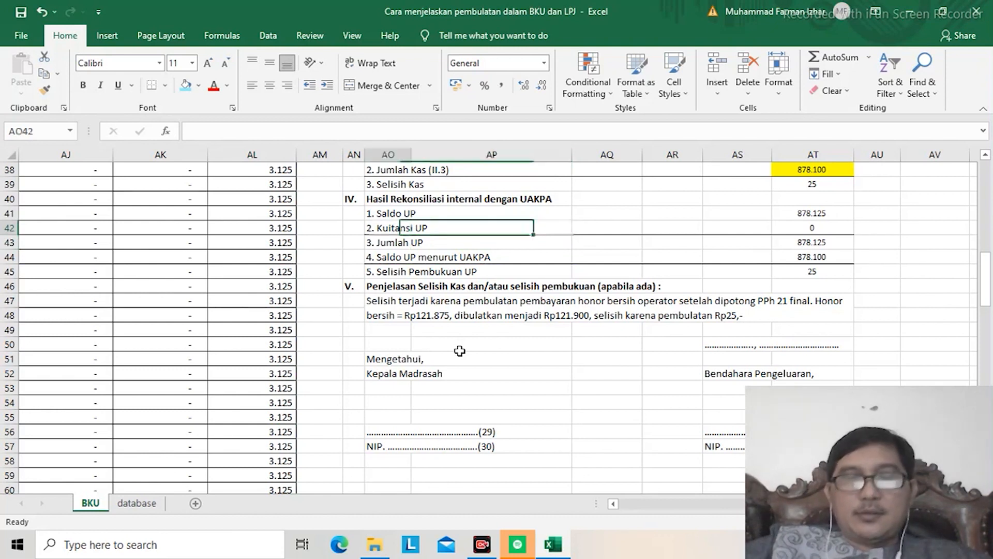
key("Left")
key("Left")
key("Left")
key("Left")
key("Left")
key("Left")
key("Left")
key("Left")
key("Left")
key("Left")
key("Left")
key("Left")
key("Left")
key("Left")
key("Left")
key("Left")
key("Left")
key("Left")
key("Left")
key("Left")
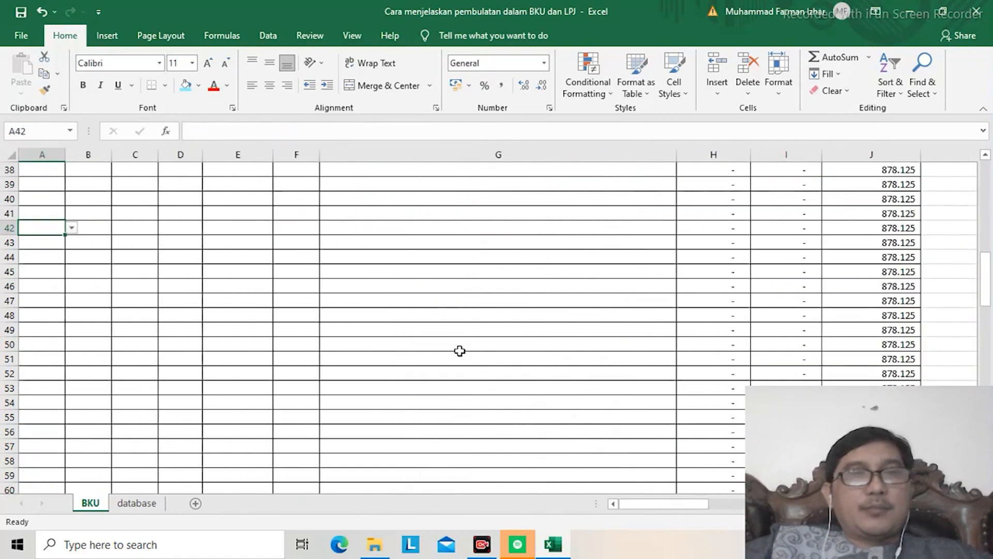
key("Down")
key("Down")
key("Down")
key("Down")
key("Down")
key("Down")
key("Down")
key("Right")
key("Up")
key("Right")
key("Right")
key("Right")
key("Right")
key("Right")
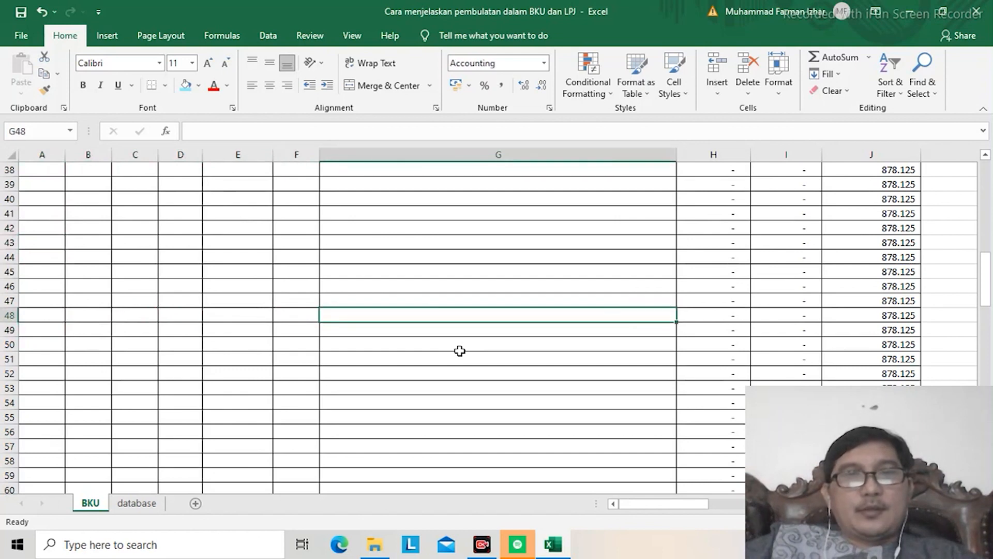
key("ctrl+Down")
key("ctrl+Up")
key("Up")
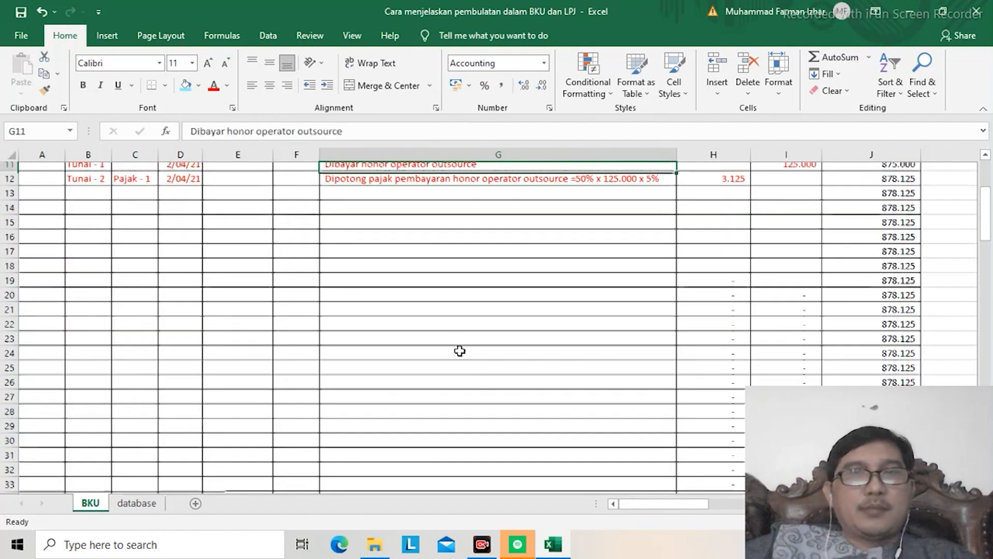
key("Up")
key("Up")
key("Up")
key("Up")
key("Up")
key("Up")
key("Up")
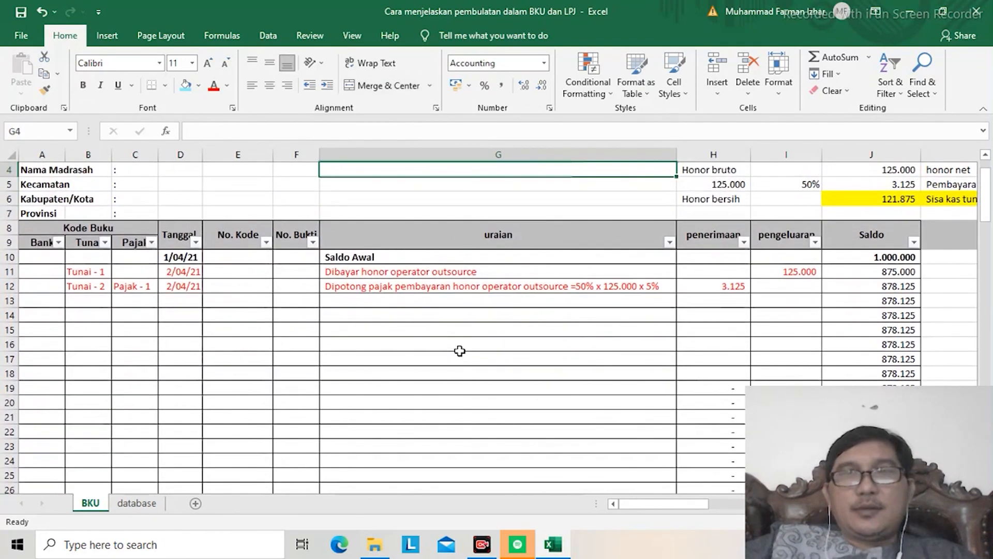
key("Right")
key("Right")
key("Right")
key("Right")
key("Right")
key("Right")
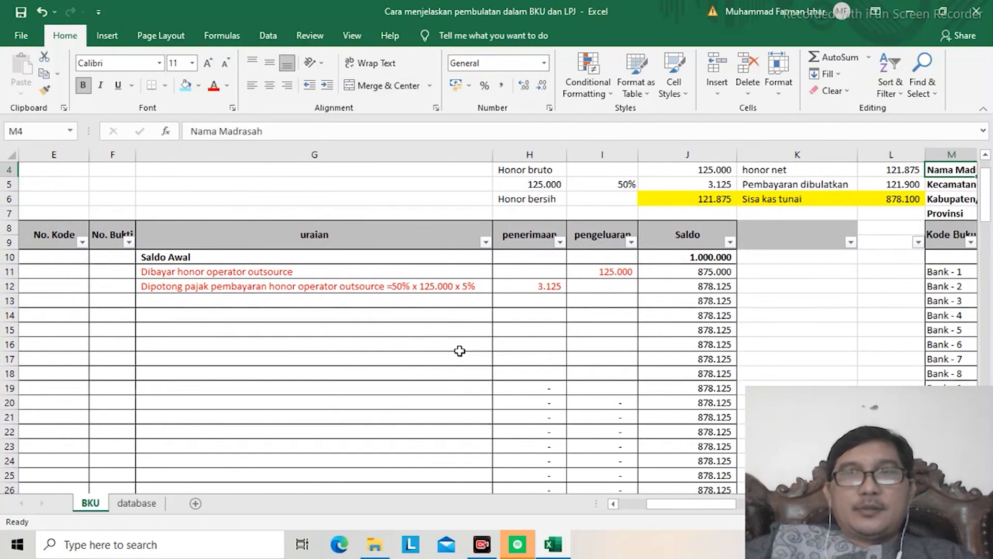
key("Left")
key("Left")
key("Left")
key("Left")
key("Left")
key("Left")
key("Left")
key("Left")
key("Left")
key("Left")
key("Left")
key("Left")
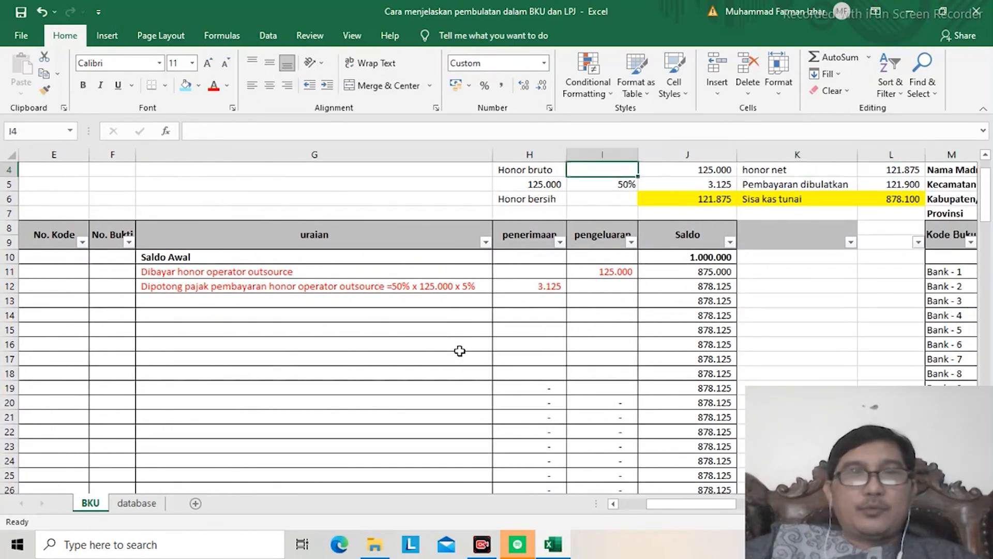
key("Down")
key("Down")
key("Down")
key("Down")
key("Down")
key("Down")
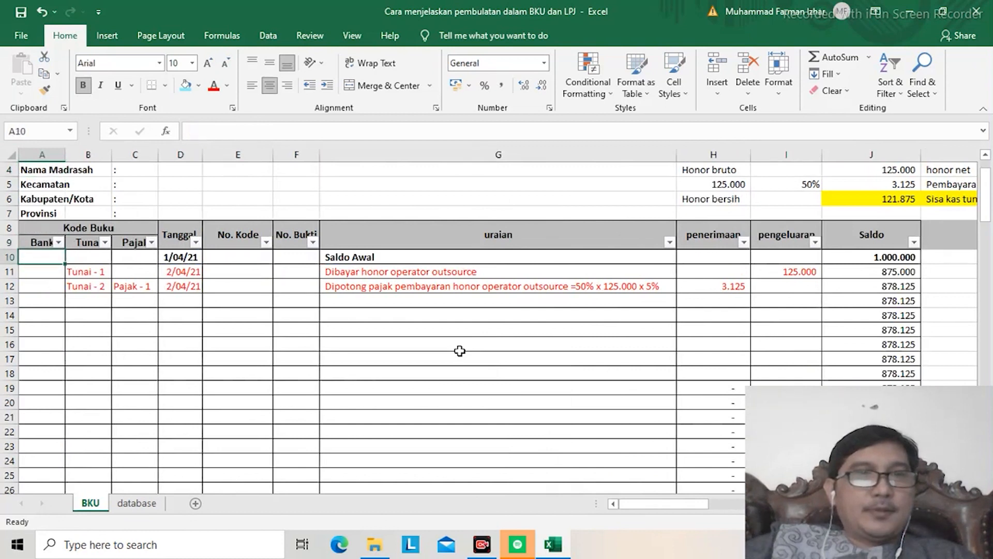
Step: Examine the BKU closing section below Saldo Akhir BKU, comparing Saldo Buku Kas Umum, Saldo Bank, Saldo Kas Tunai and Jumlah Perbedaan
key("Right")
key("Down")
key("Down")
key("ctrl+Down")
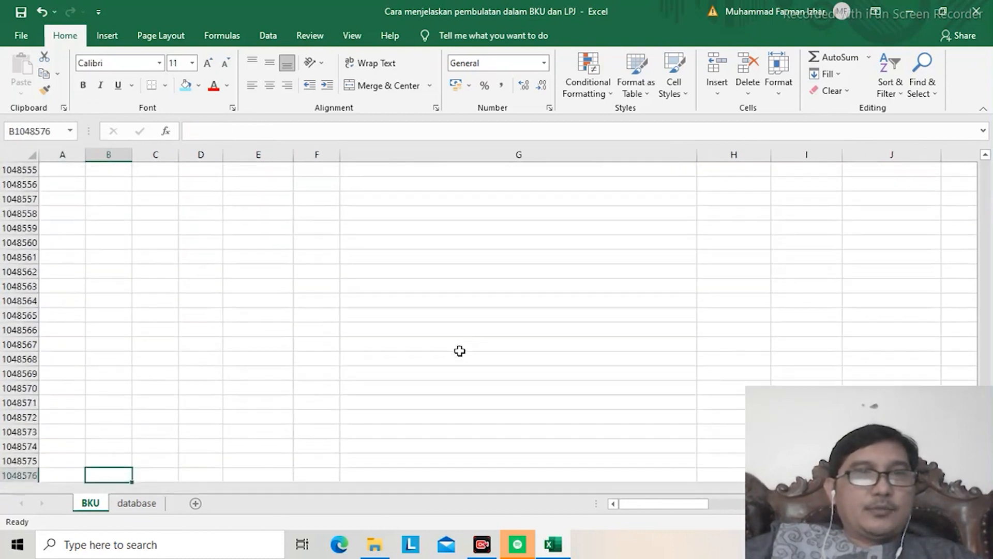
key("Up")
key("Up")
key("ctrl+Up")
key("Down")
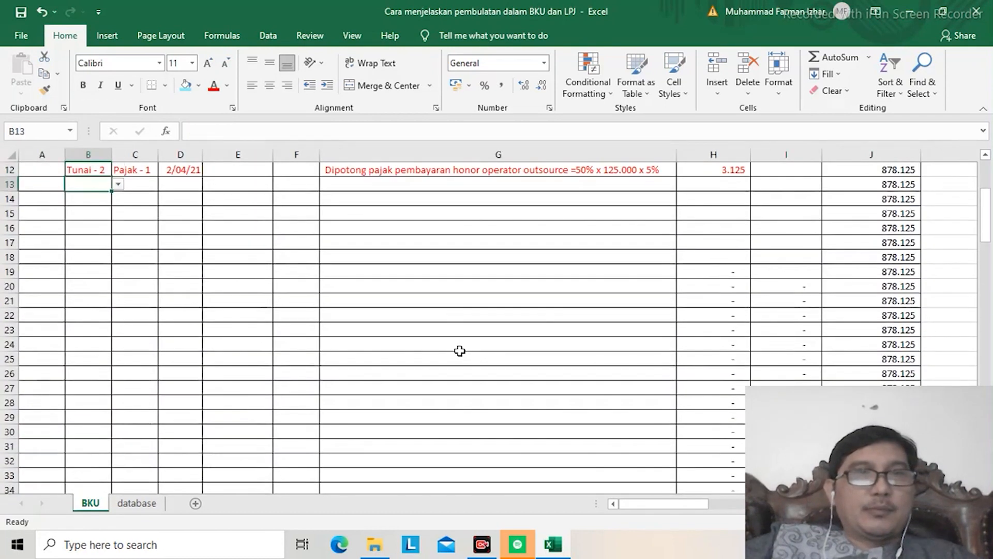
key("Left")
key("ctrl+Down")
key("Down")
key("Down")
key("Down")
key("Down")
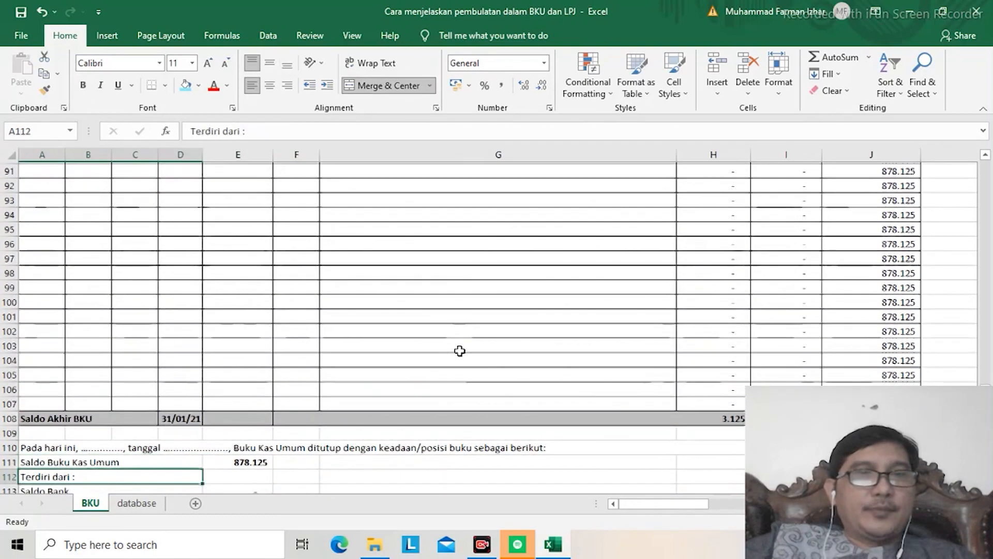
key("Down")
key("Down")
key("Down")
key("Down")
key("Down")
key("Down")
key("Up")
key("Up")
key("Up")
key("Up")
key("Up")
key("Right")
key("Down")
key("Down")
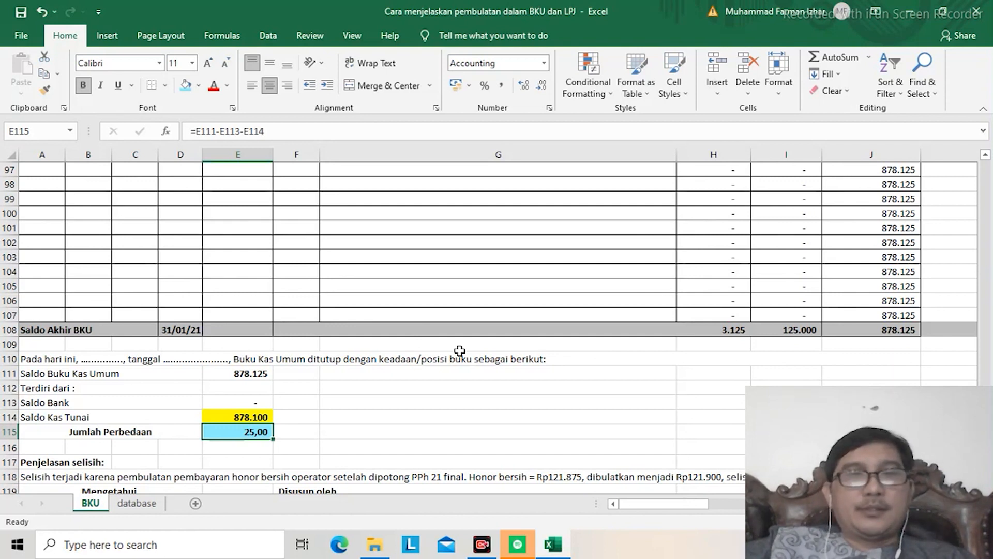
key("Up")
key("Up")
key("Up")
key("Up")
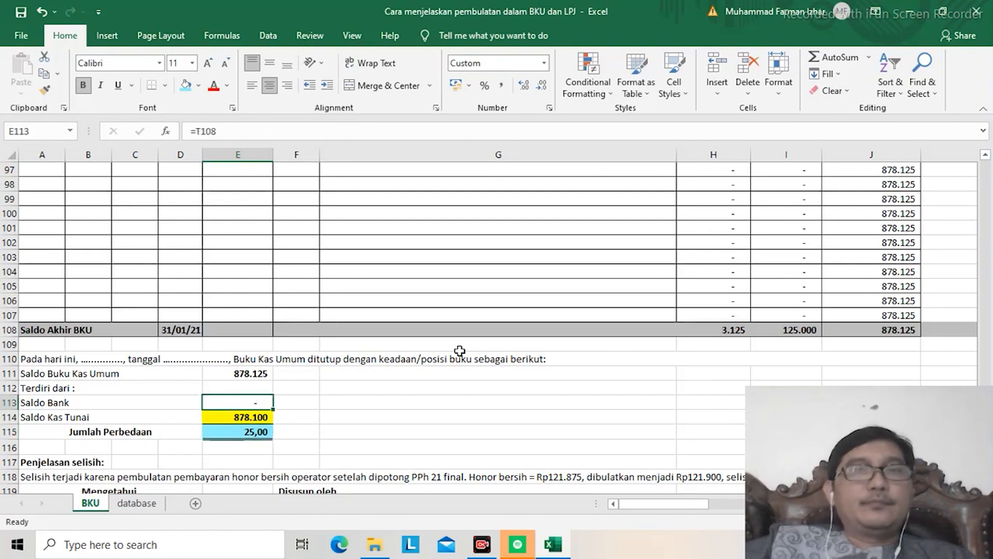
Step: Set the Saldo Awal amount in J10 to 5.000.000
key("ctrl+Up")
key("Down")
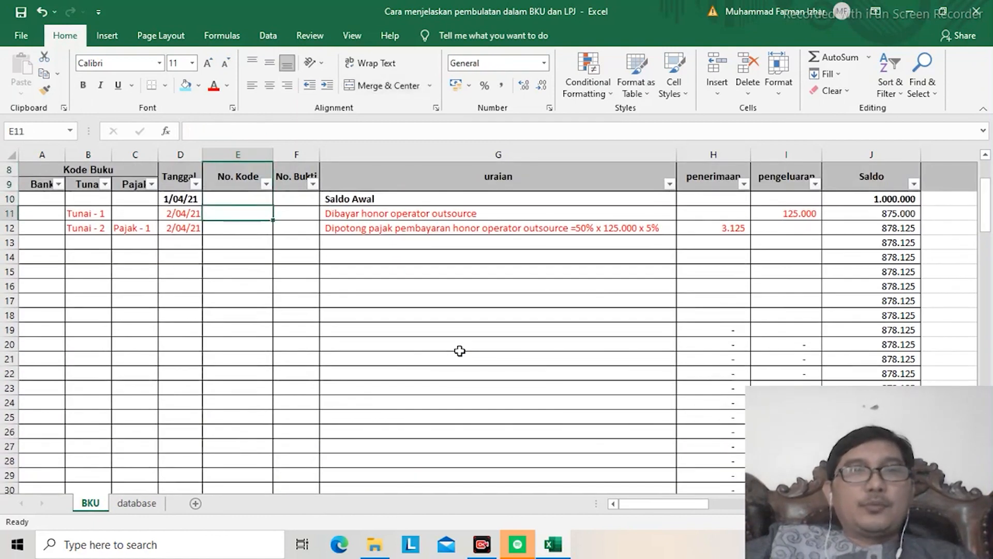
key("Right")
key("Right")
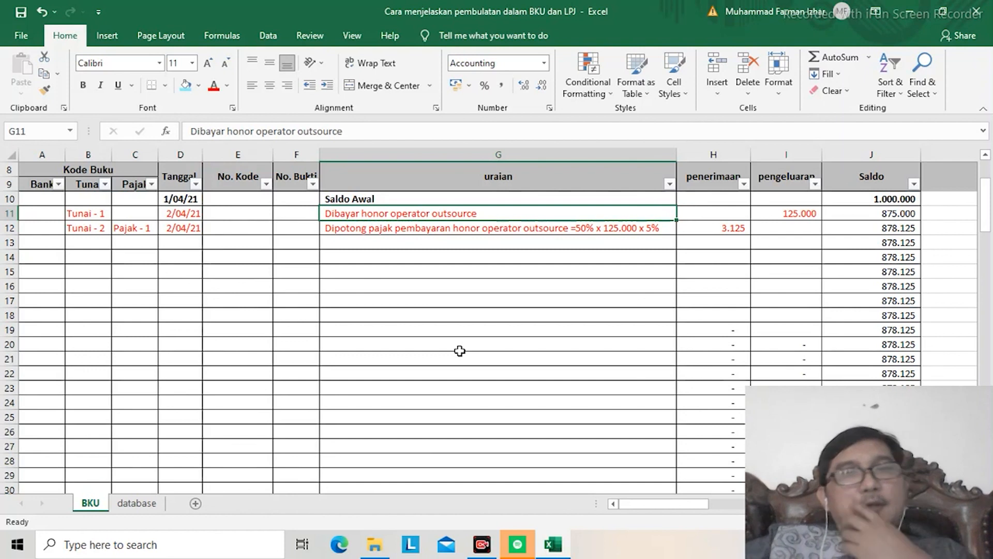
key("Right")
key("Right")
key("Right")
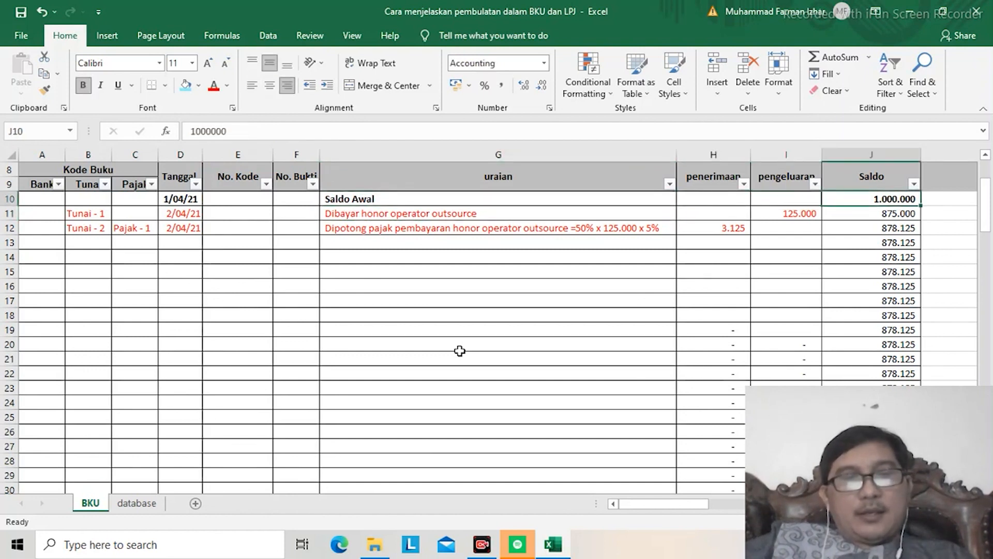
type("5.000.000")
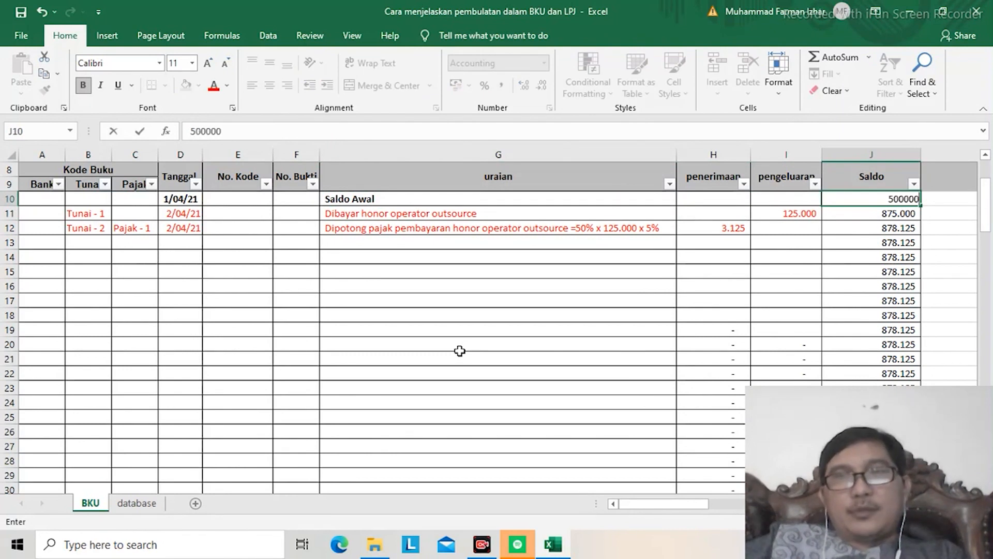
key("Return")
Step: Replace the Tunai - 1 description in G11 with "Beli ATK bulan April"
key("Left")
key("Left")
key("Left")
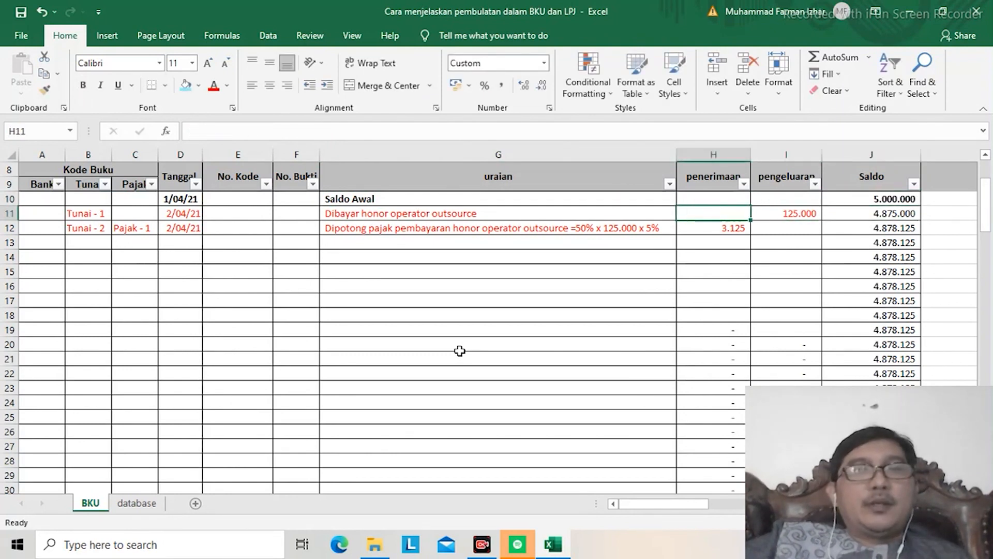
type("Be")
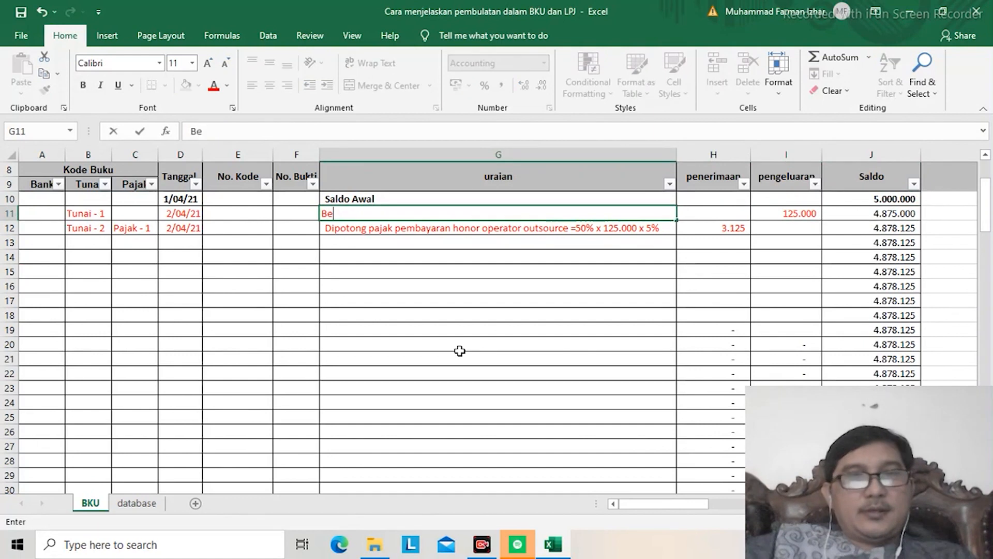
type("li ATK")
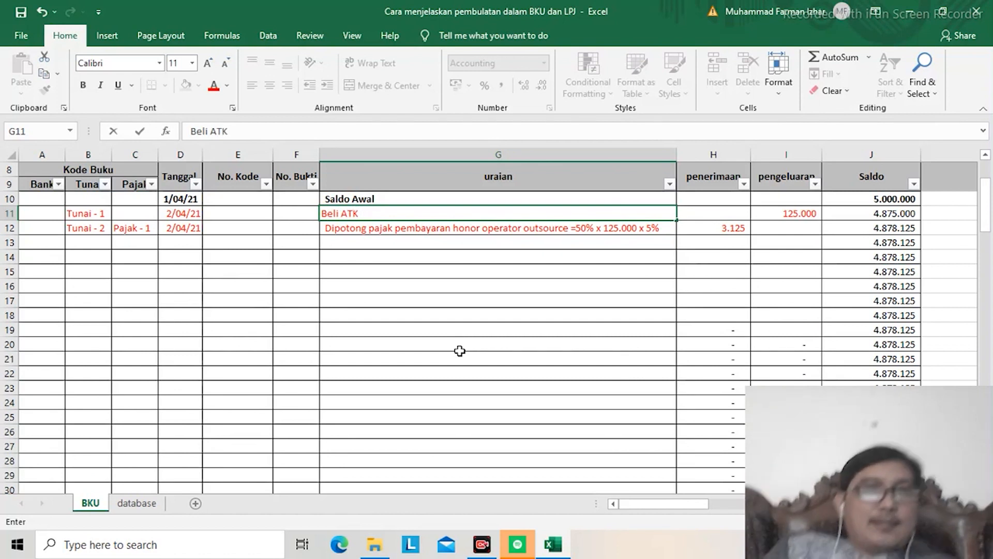
type("bulan April")
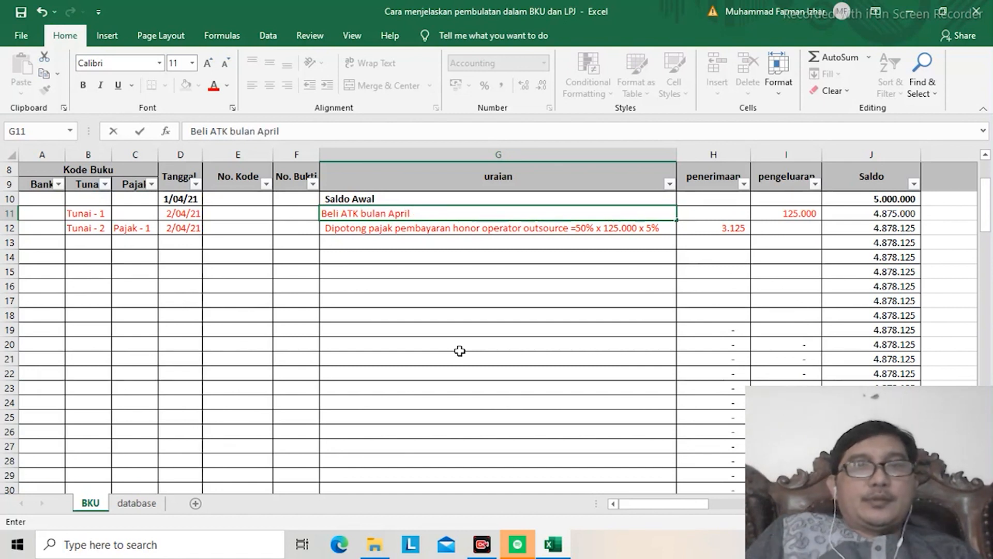
key("Return")
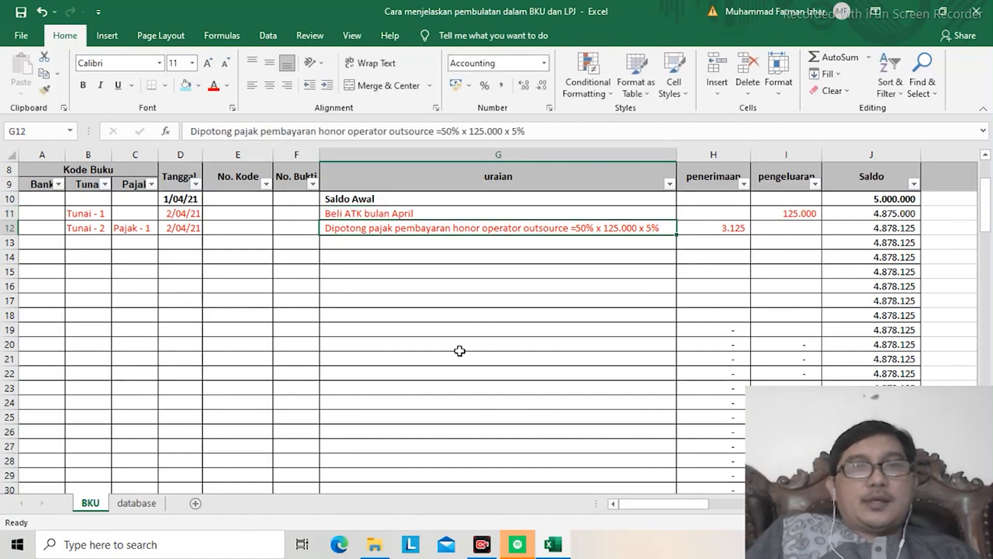
Step: Set the pengeluaran amount of the ATK purchase in I11 to 3.000.000
key("Up")
key("Right")
key("Right")
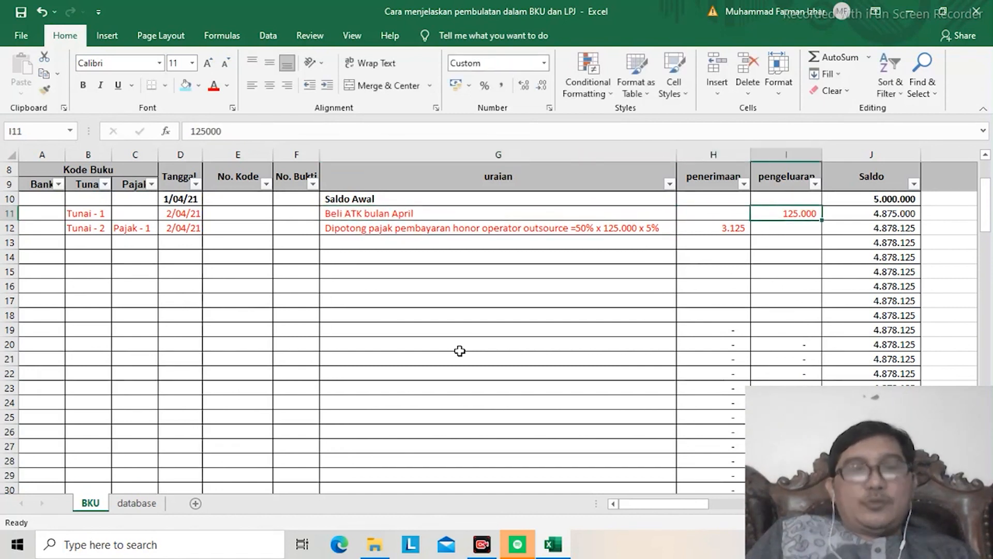
type("3000000")
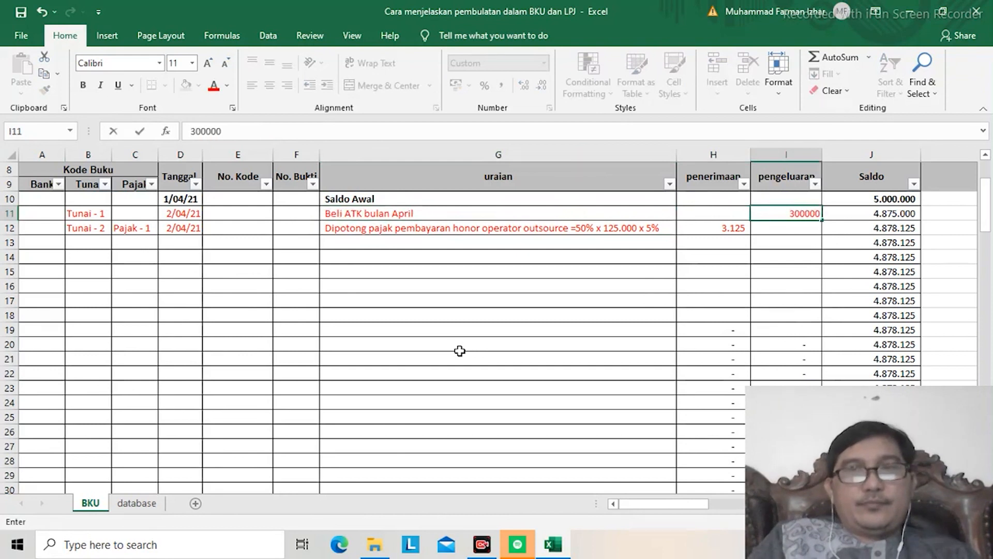
key("Return")
Step: Extend the G11 description to "Beli ATK bulan April pada PKP, ada e-faktur, nilai sudah termasuk PPN"
key("Up")
key("Left")
key("Left")
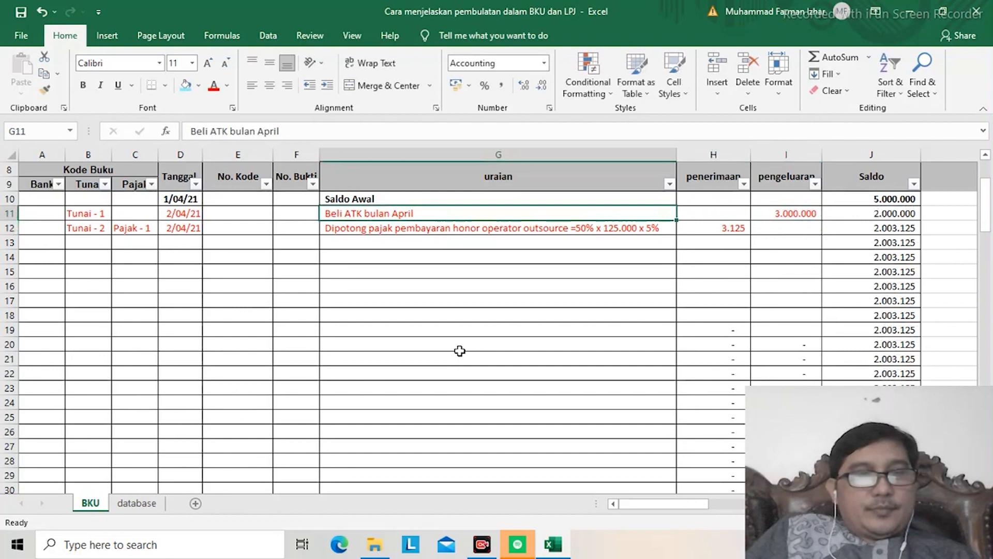
double_click(467, 215)
type("pada PKP")
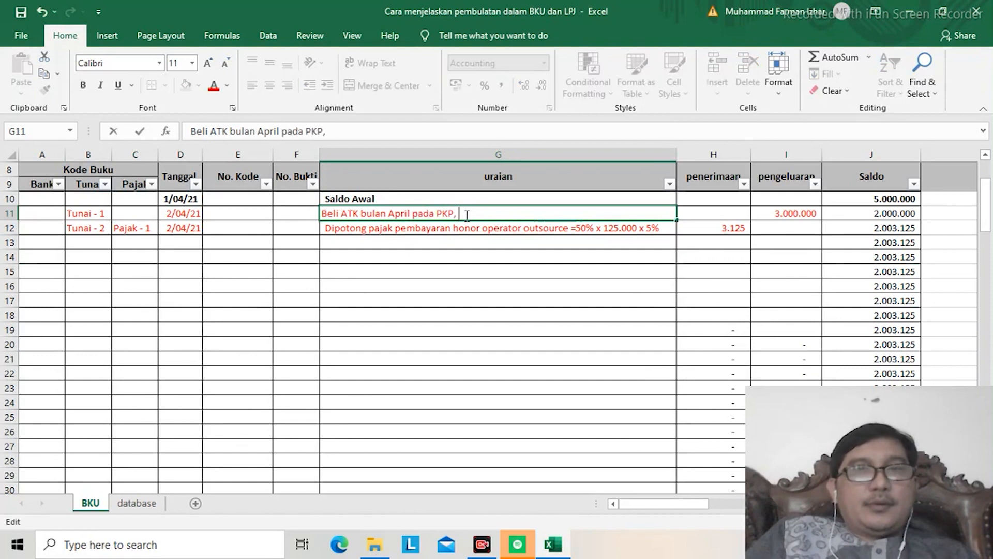
type(", ada")
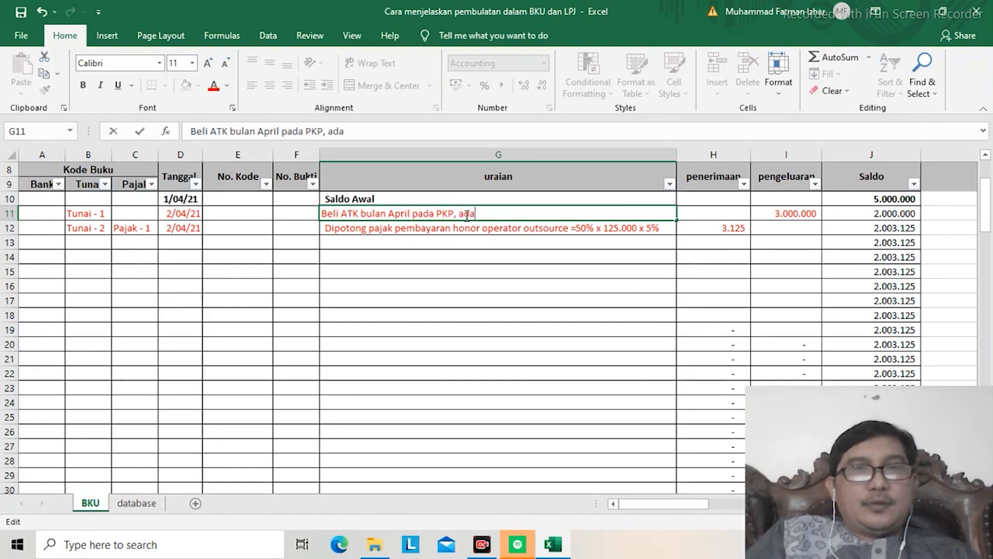
type(" ef-fa")
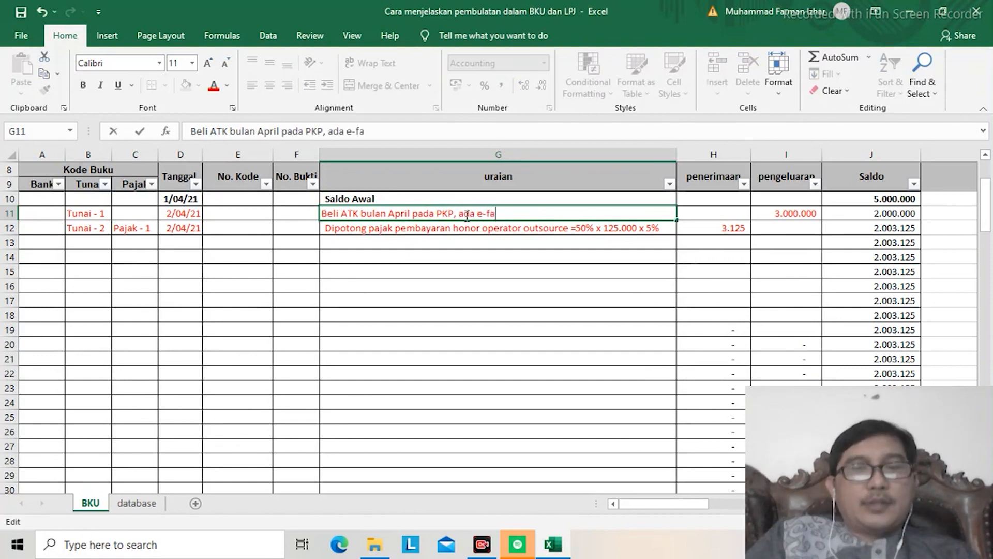
type("ktur")
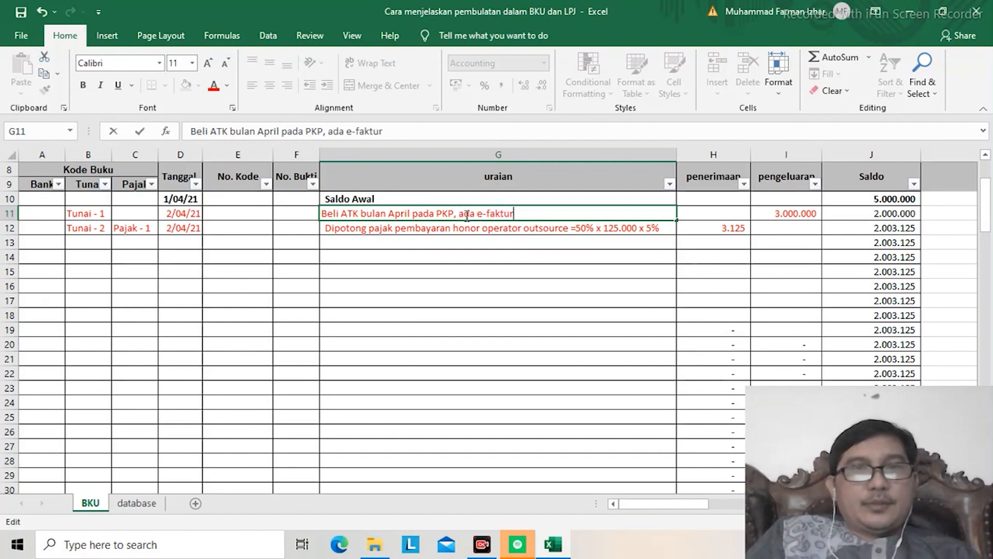
type(", nilai")
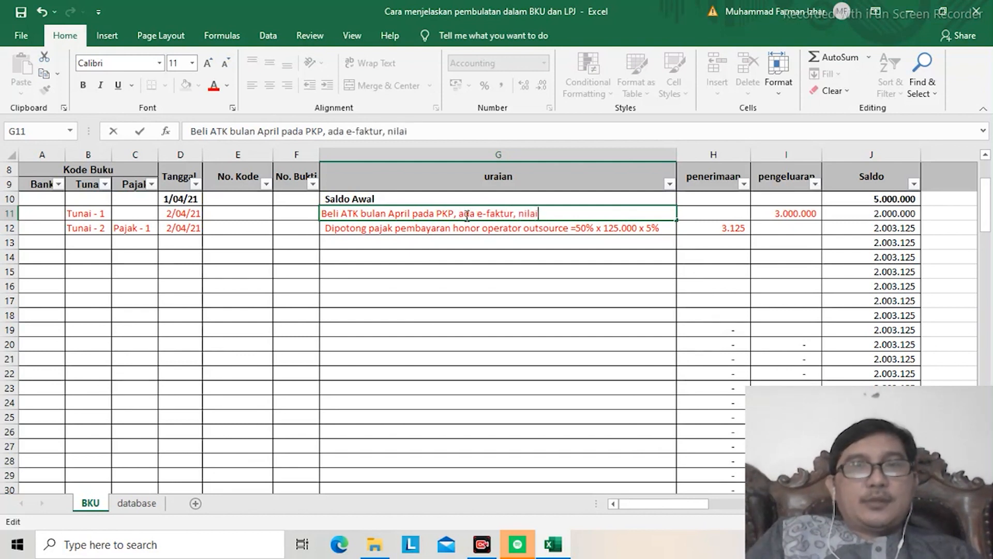
type(" sudah ter")
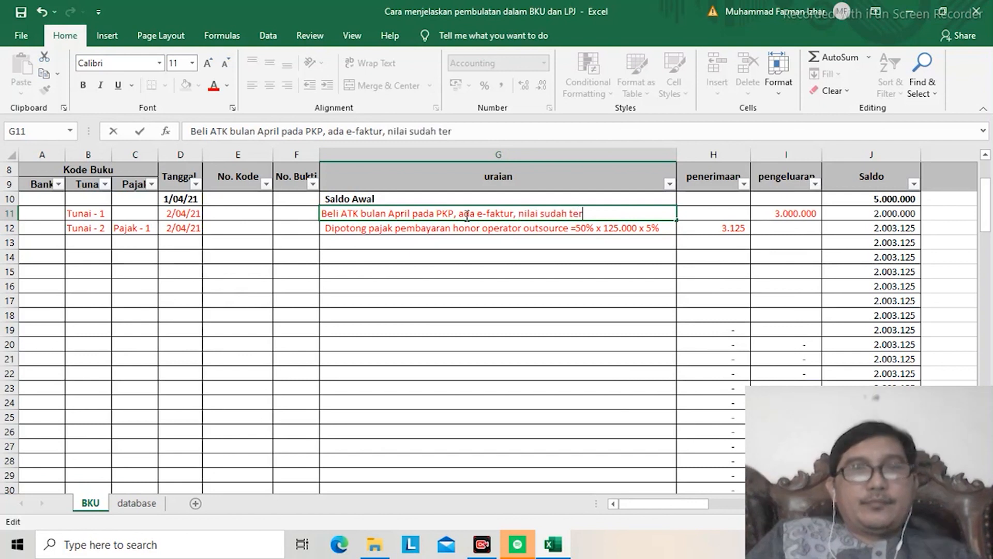
type("masuk PPN")
key("Return")
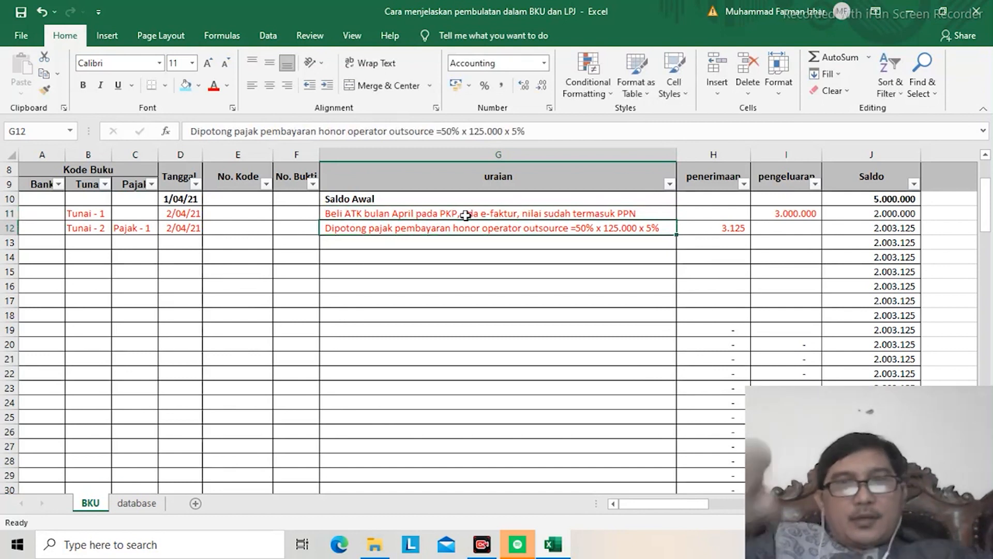
Step: Set the Honor bruto amount in J4 to 3.000.000
key("Up")
key("Up")
key("Up")
key("Up")
key("Up")
key("Up")
key("Up")
key("Up")
key("Up")
key("Up")
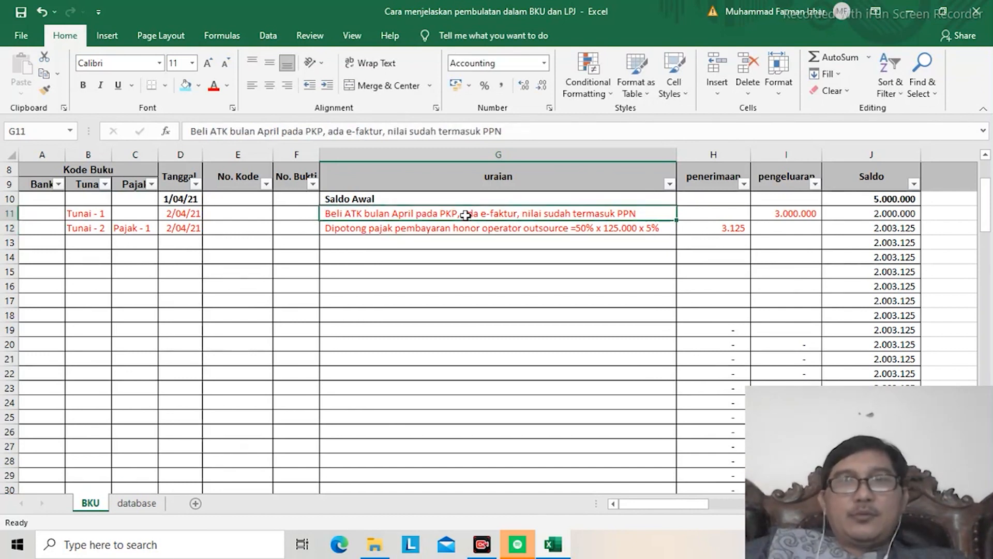
key("Down")
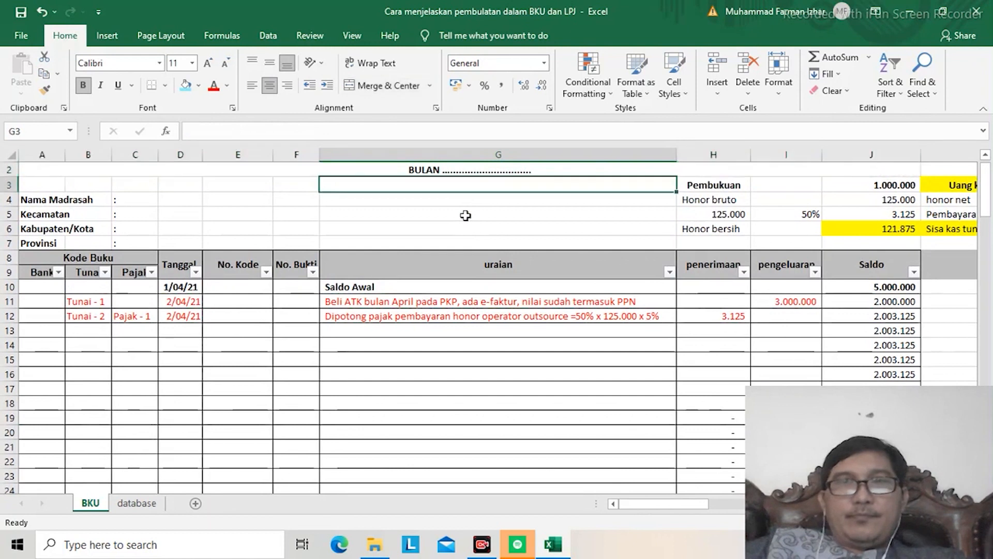
key("Down")
key("Right")
key("Right")
key("Right")
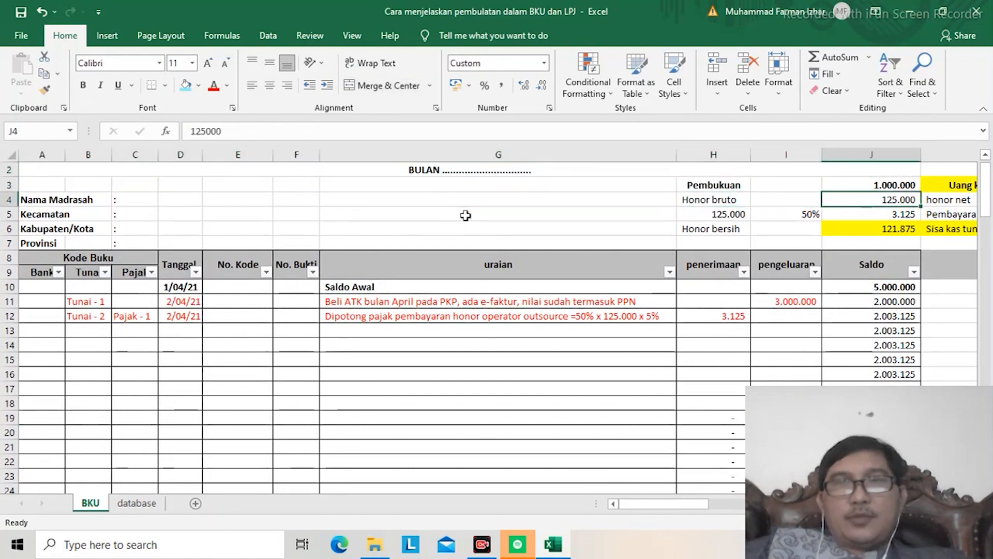
type("3.000.000")
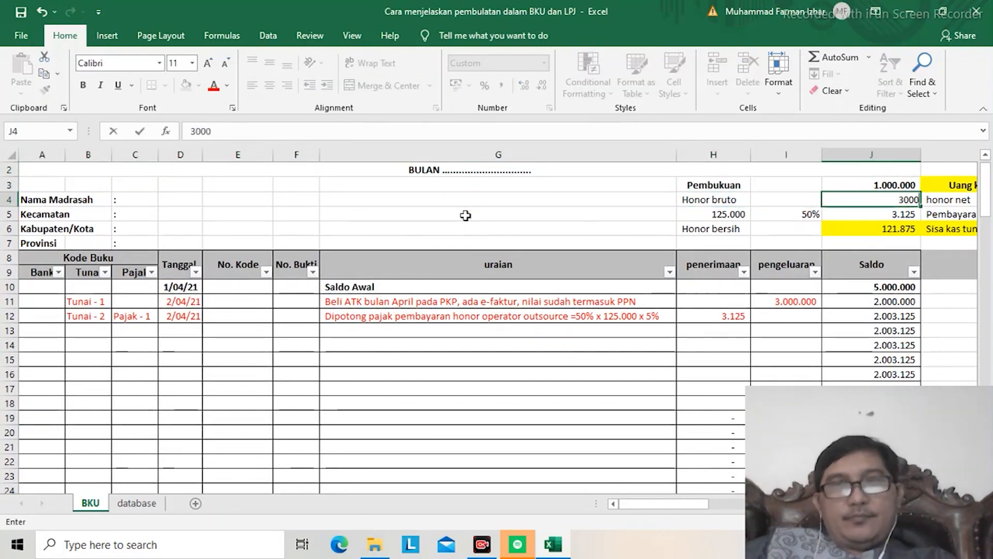
key("Return")
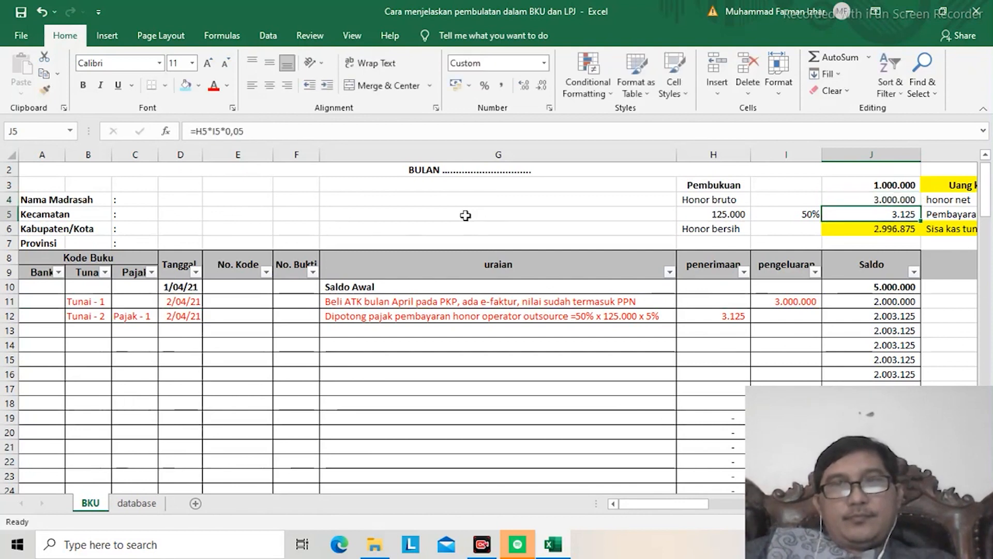
Step: Clear the old honor tax calculation from cells H5, I5 and J5
key("Down")
key("Down")
key("Up")
key("Up")
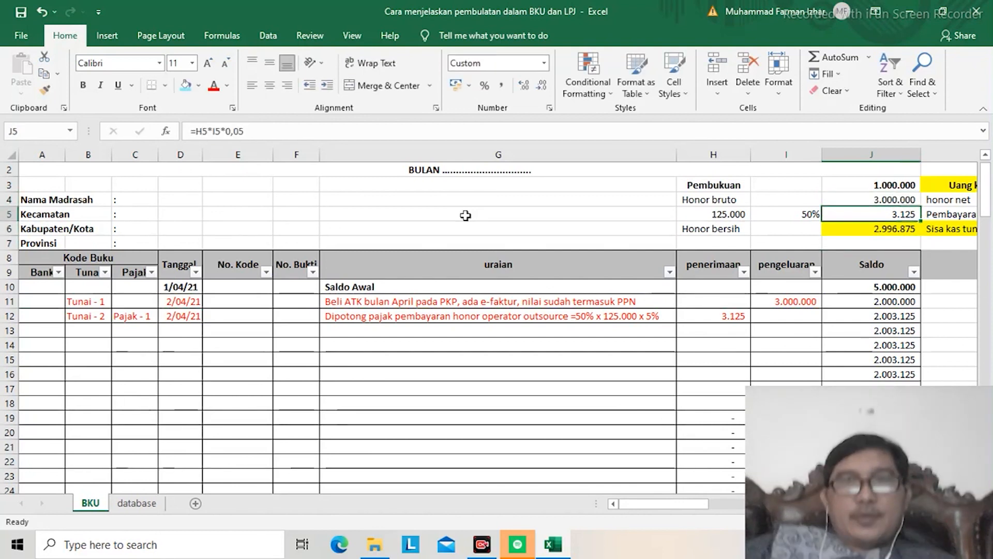
key("Left")
key("Left")
key("Delete")
key("Right")
key("Delete")
key("Right")
key("Delete")
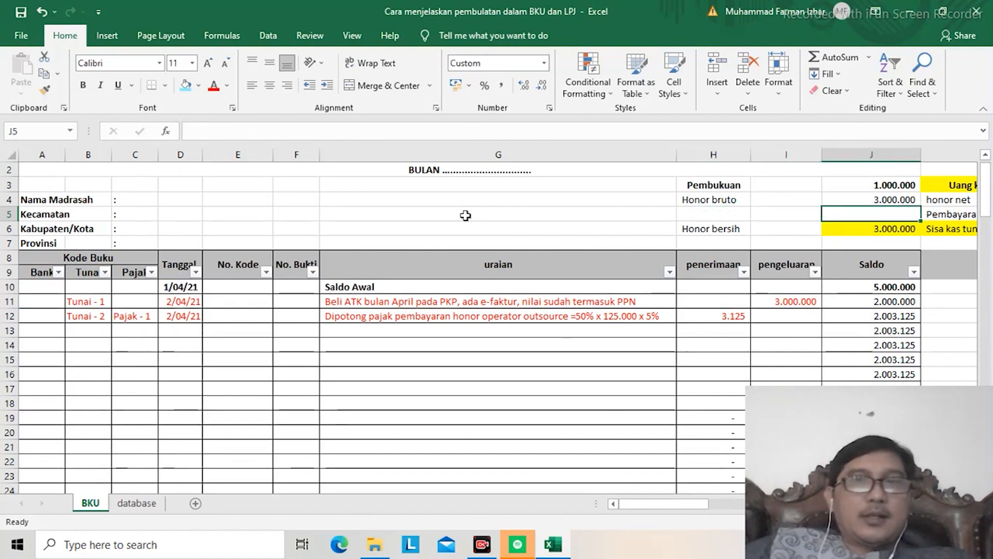
Step: Calculate the price excluding PPN in I5 with the formula =J4/110*100 and apply the comma number style
key("Up")
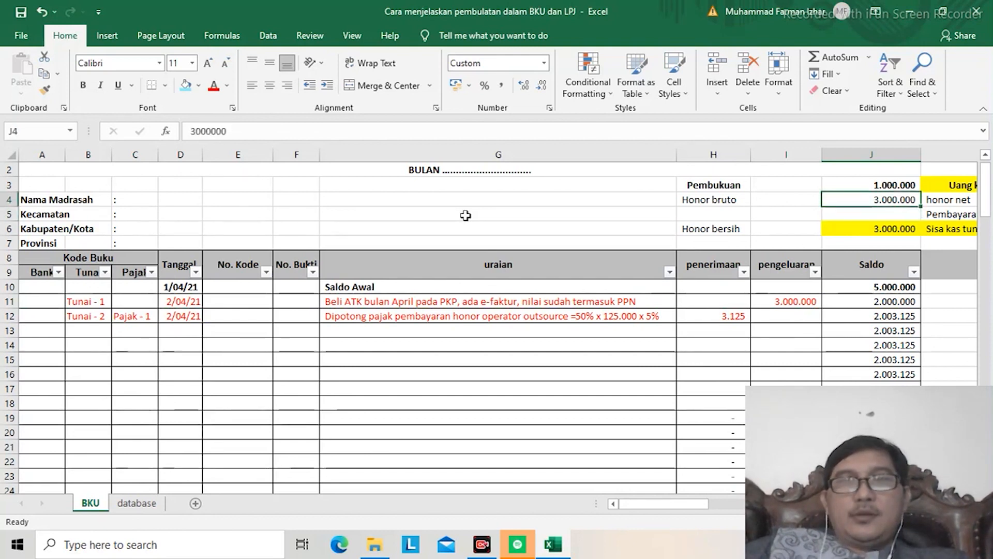
key("Down")
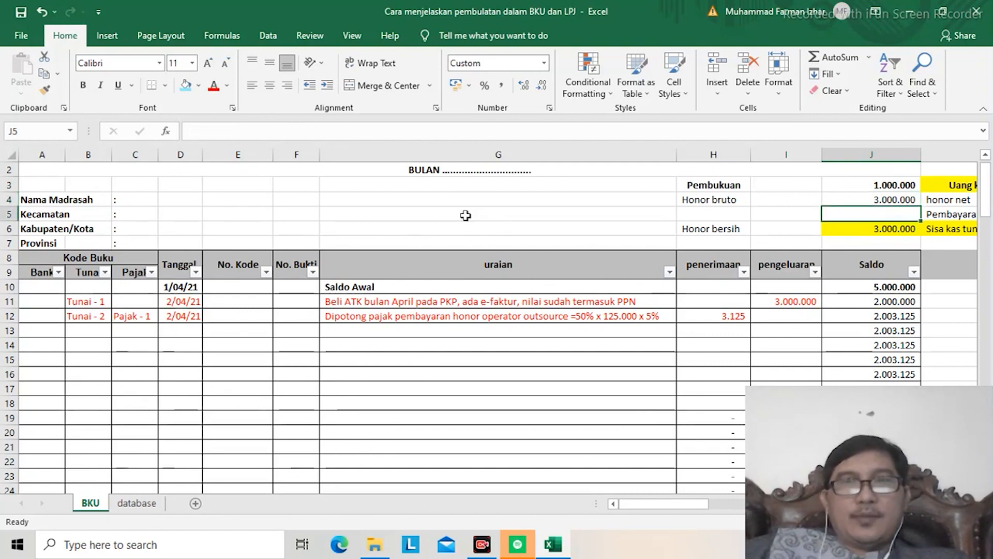
key("Left")
key("Left")
key("Right")
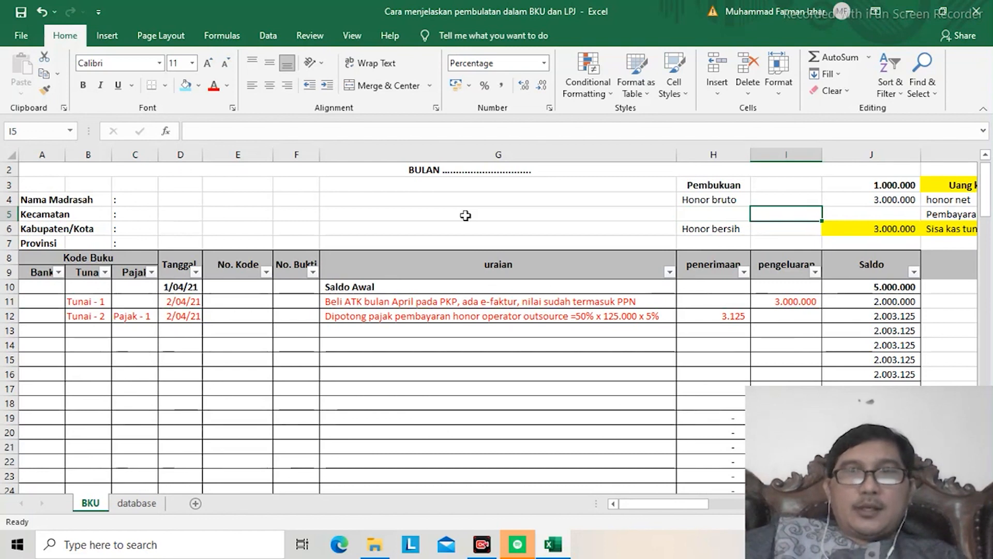
type("=")
key("Up")
key("Right")
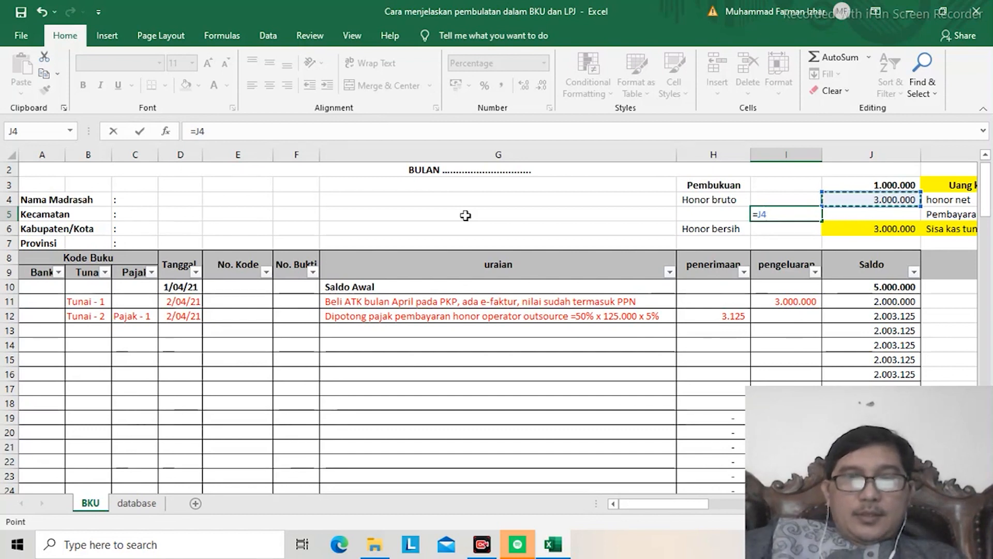
type("*")
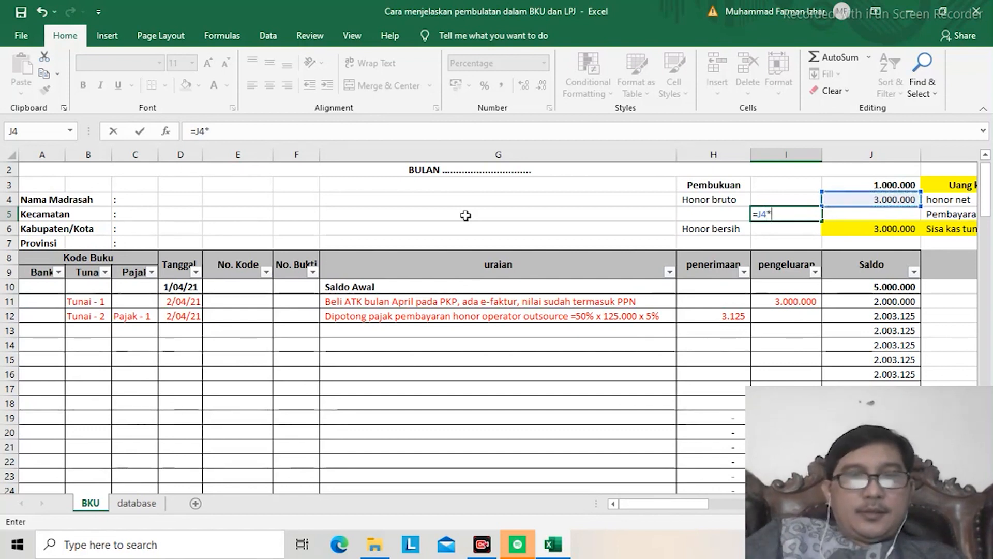
key("BackSpace")
type("/11")
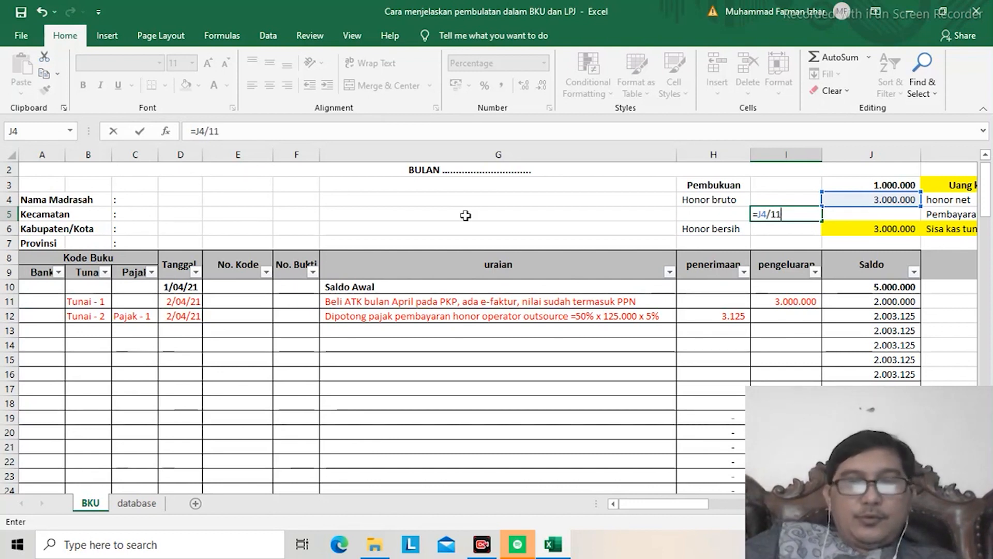
type("0*100")
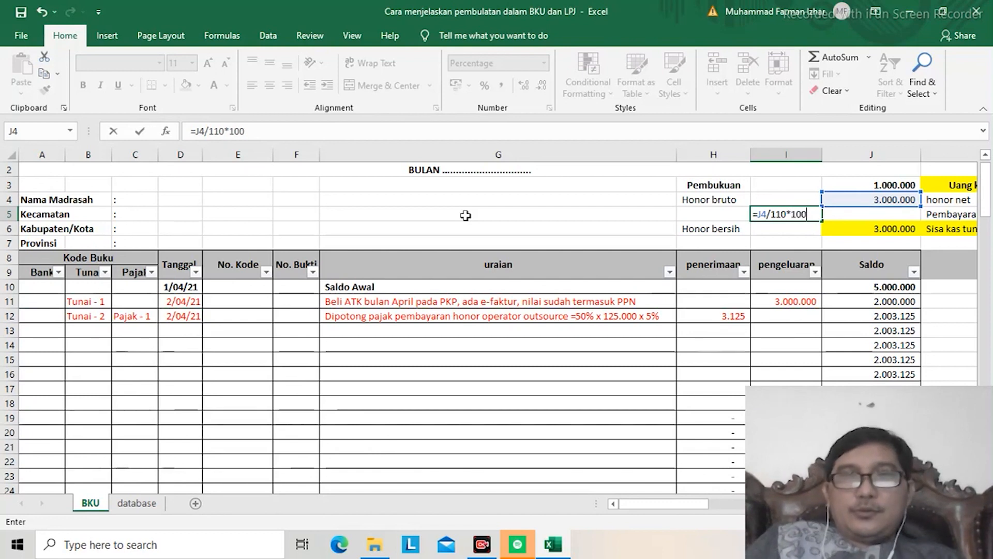
key("Return")
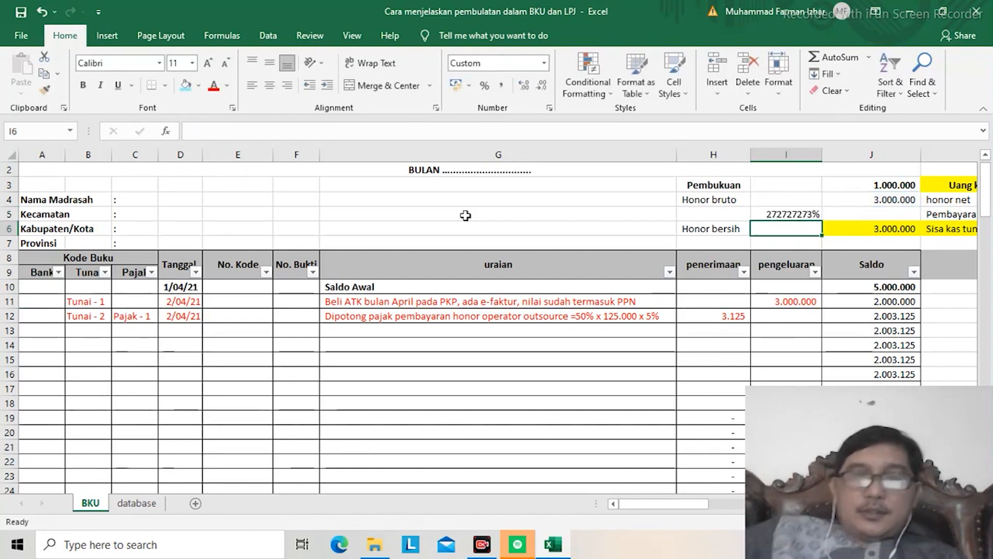
key("Up")
left_click(498, 87)
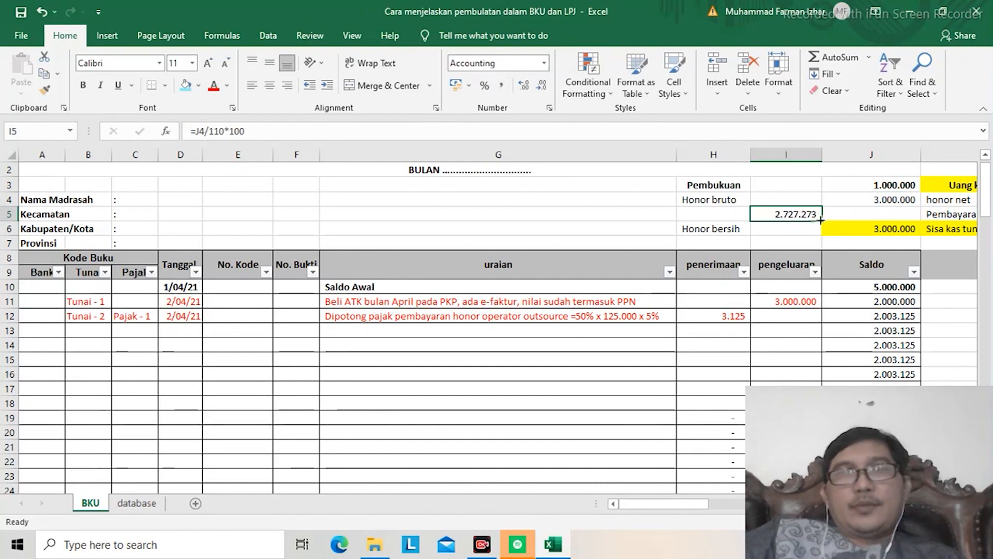
Step: Link J5 to the calculated price with the formula =I5
left_click(860, 219)
type("=")
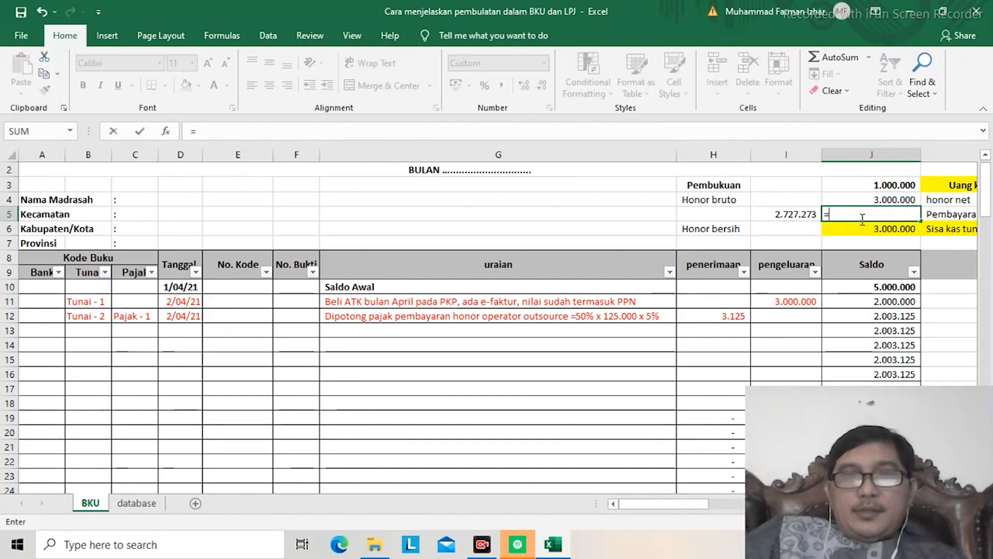
key("Left")
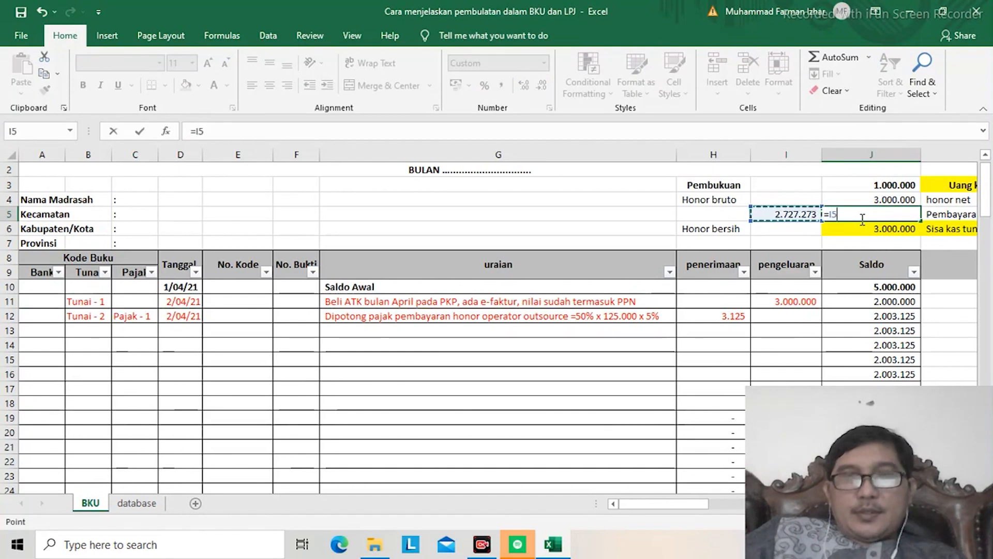
key("Return")
Step: Label H5 "Harga bersih" and replace the label in H6 with "PPN"
key("Up")
key("Left")
key("Left")
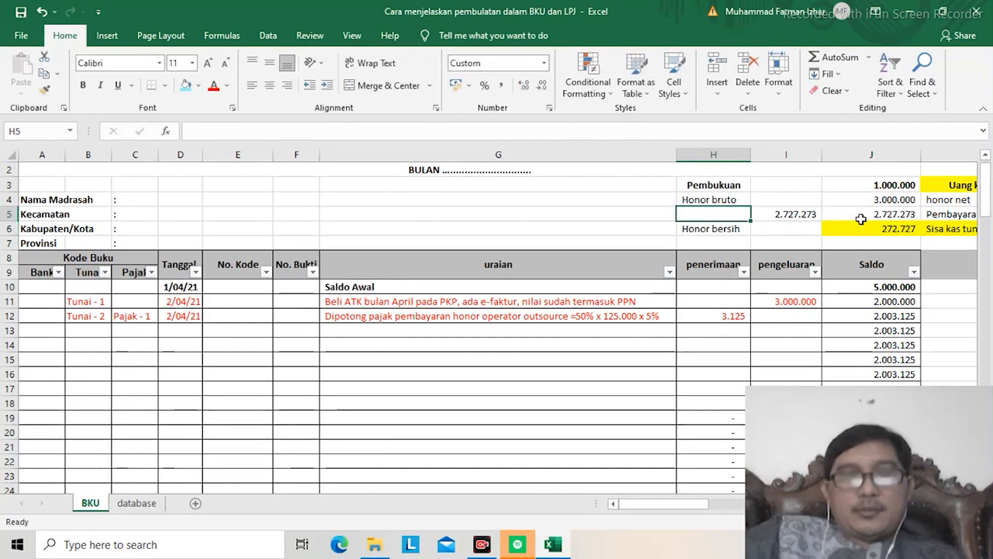
type("Harga bersih")
key("Return")
type("PPN")
key("Return")
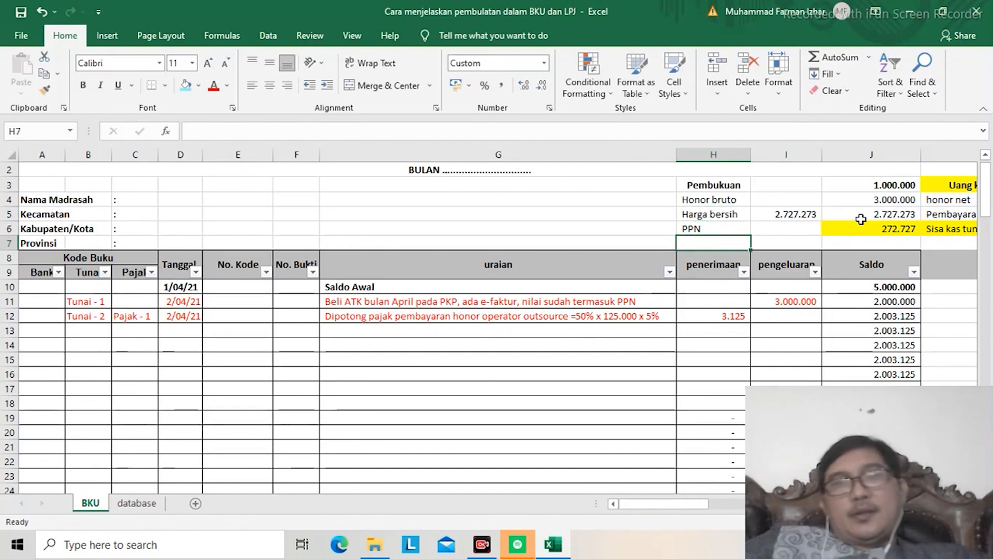
Step: Point the honor net amount in L4 to the Harga bersih amount with the formula =J5
key("Up")
key("Up")
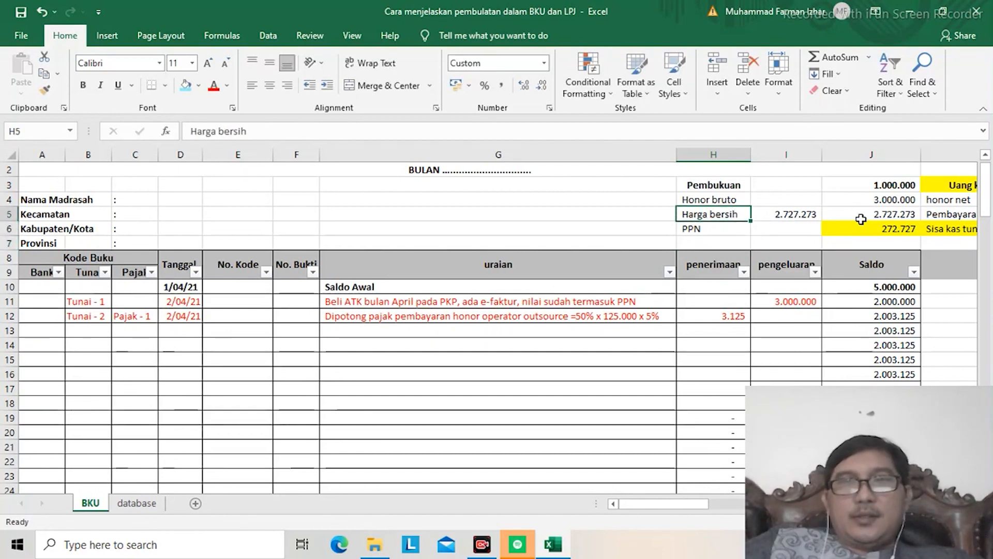
key("Right")
key("Right")
key("Right")
key("Left")
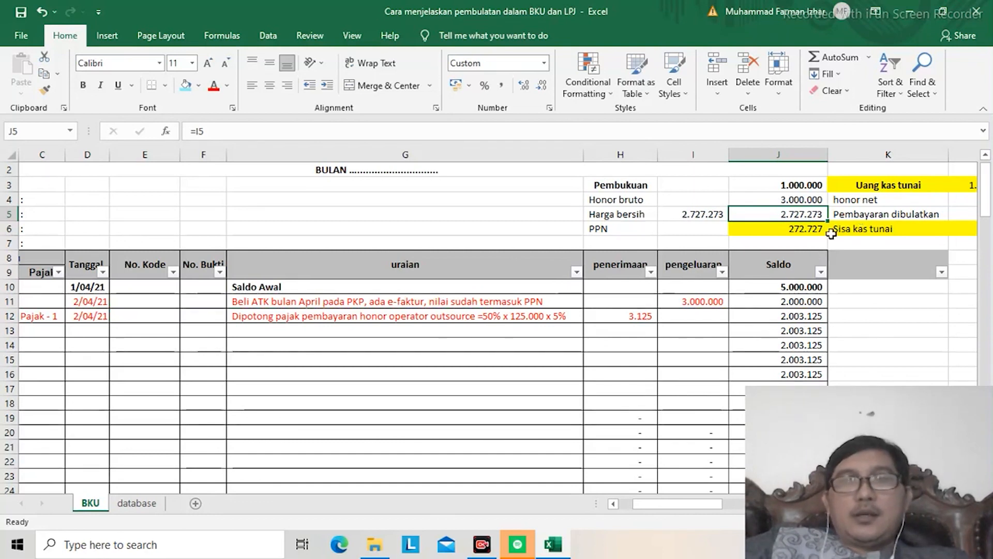
key("Right")
key("Right")
key("Right")
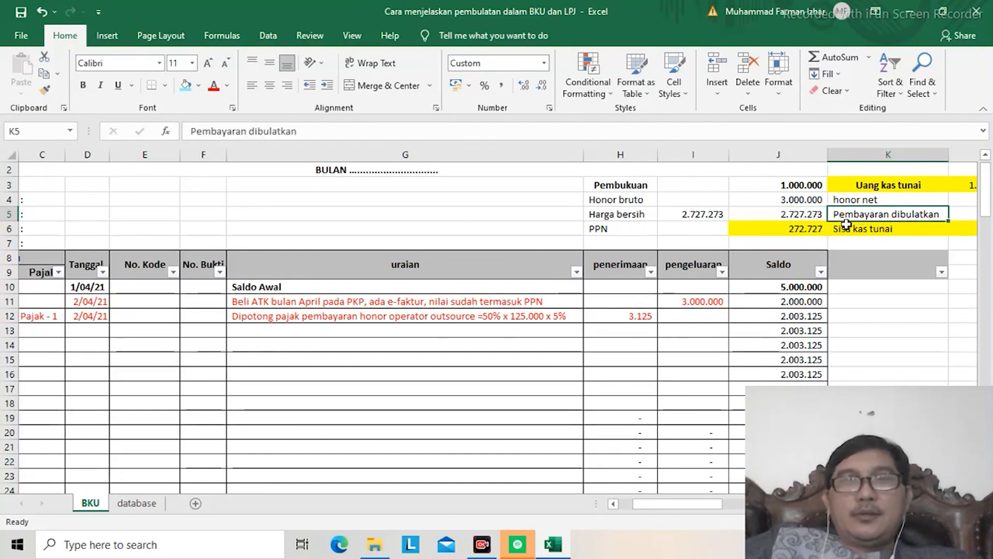
key("Left")
key("Left")
key("Right")
key("Up")
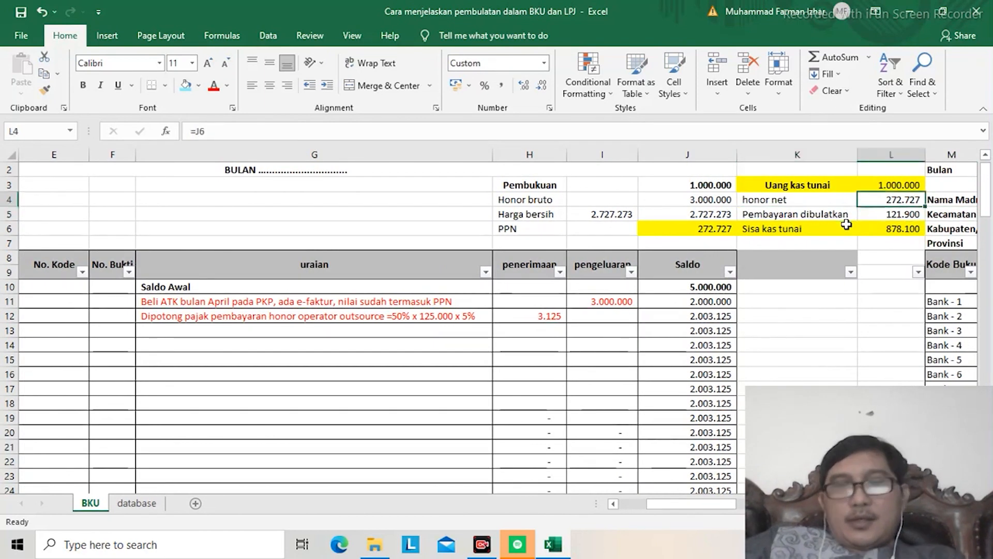
type("=")
key("Down")
key("Left")
key("Left")
key("Return")
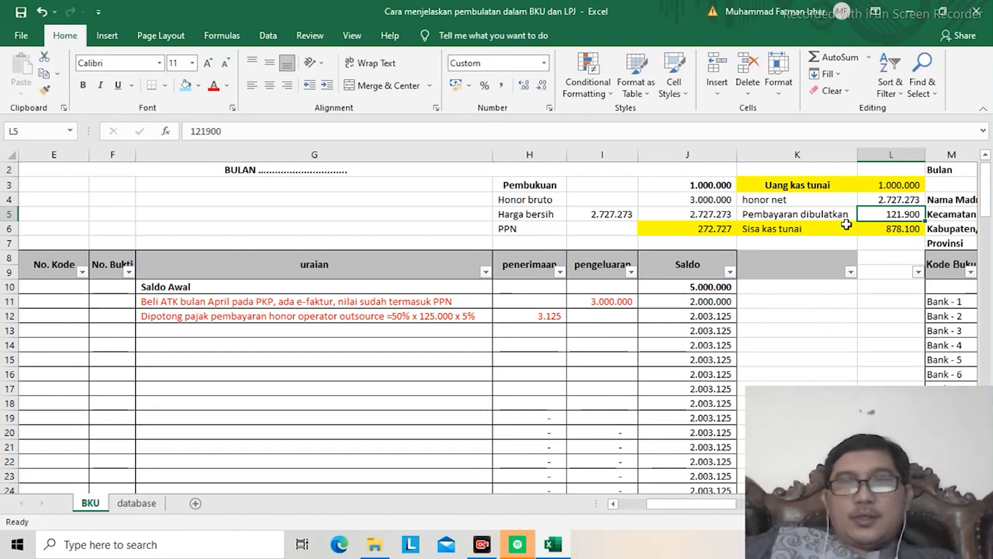
Step: Set the Pembayaran dibulatkan amount in L5 to 2.727.300
type("2727300")
key("Return")
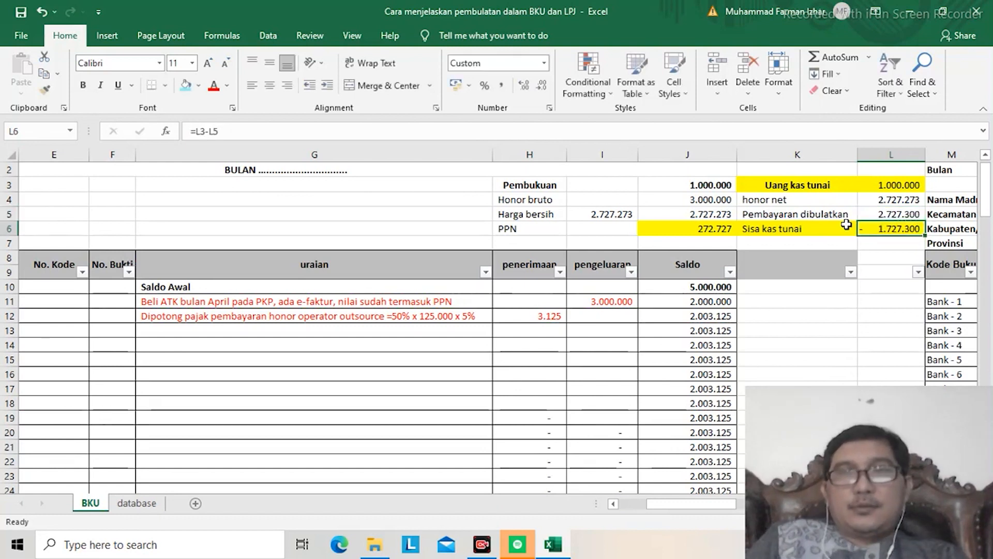
Step: Set the Uang kas tunai amount in L3 to 5.000.000
key("Up")
key("Up")
key("Up")
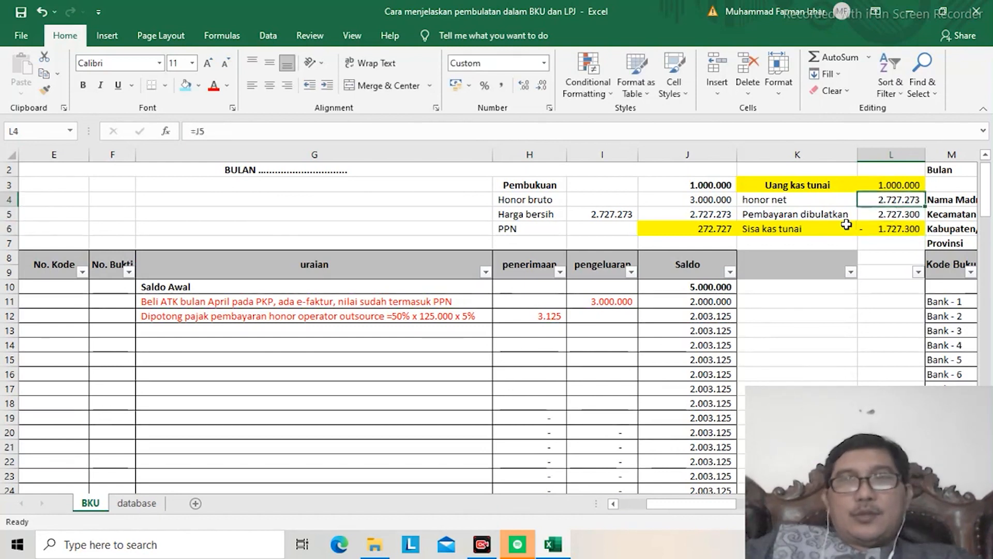
type("5000000")
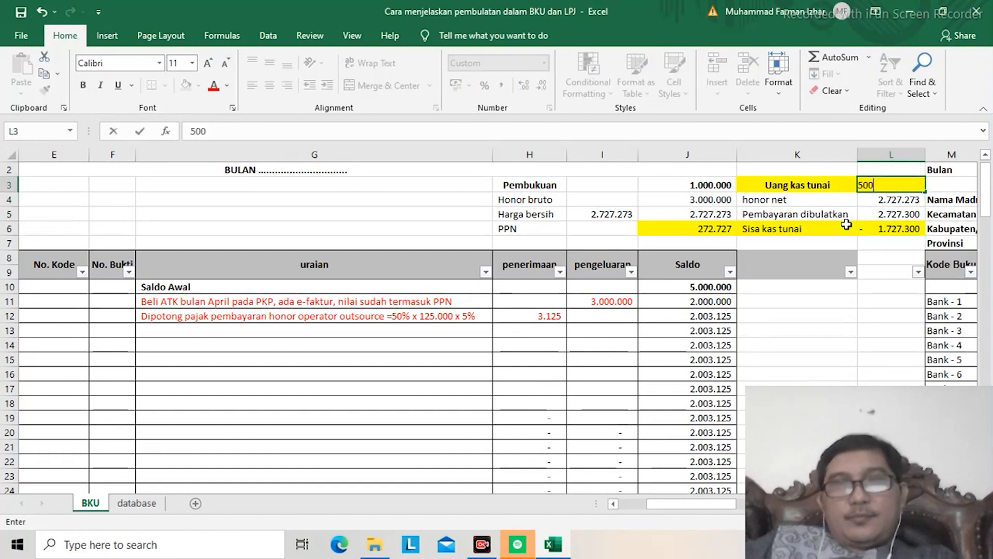
key("Return")
Step: Set the Pembukuan amount in J3 to 5.000.000
key("Up")
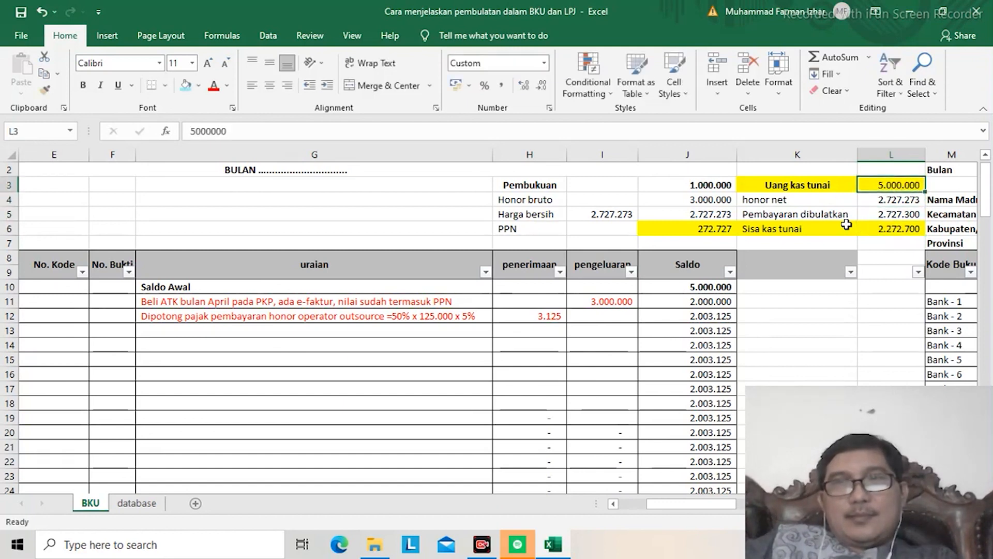
key("Left")
key("Left")
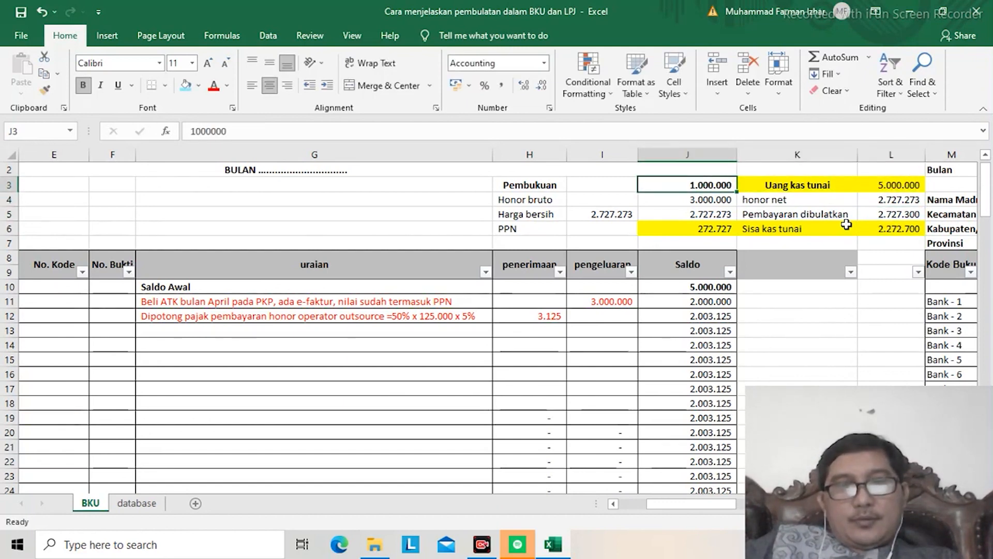
type("5.00")
type("0.000")
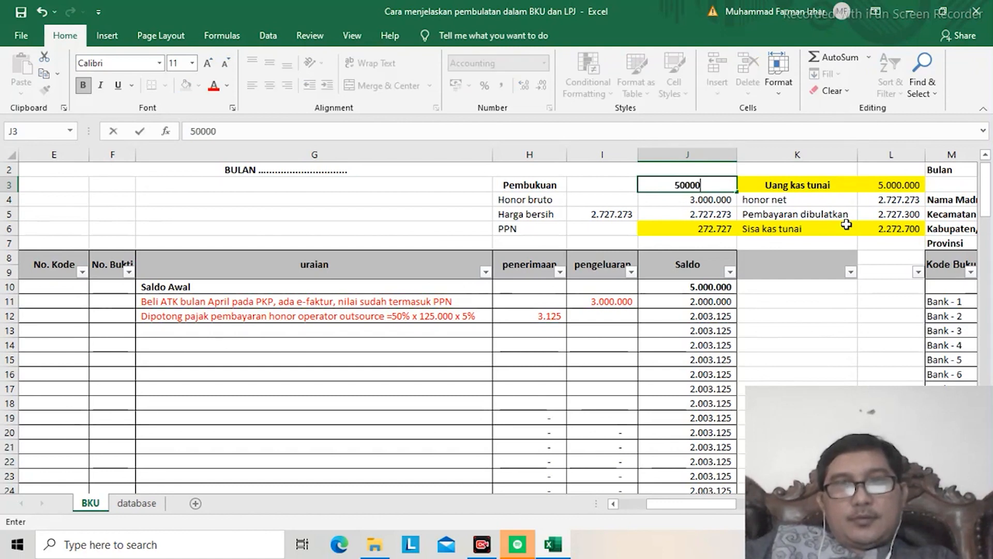
key("Return")
Step: Replace the Tunai - 2 description in G12 with "PPN yang dipungut" and select its penerimaan cell H12
key("Down")
key("Down")
key("Right")
key("Right")
key("Down")
key("Down")
key("Down")
key("Down")
key("Down")
key("Down")
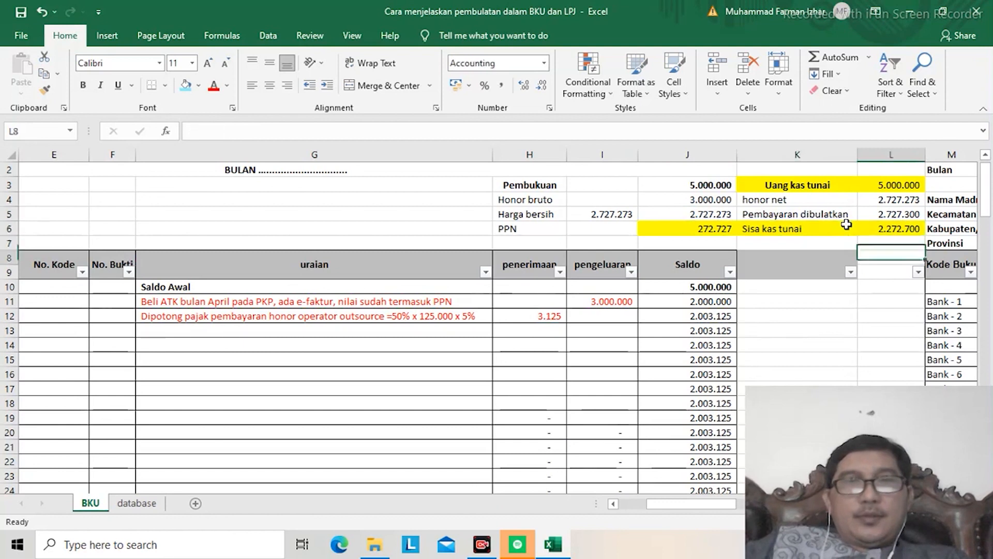
key("Left")
key("Left")
key("Left")
key("Left")
key("Left")
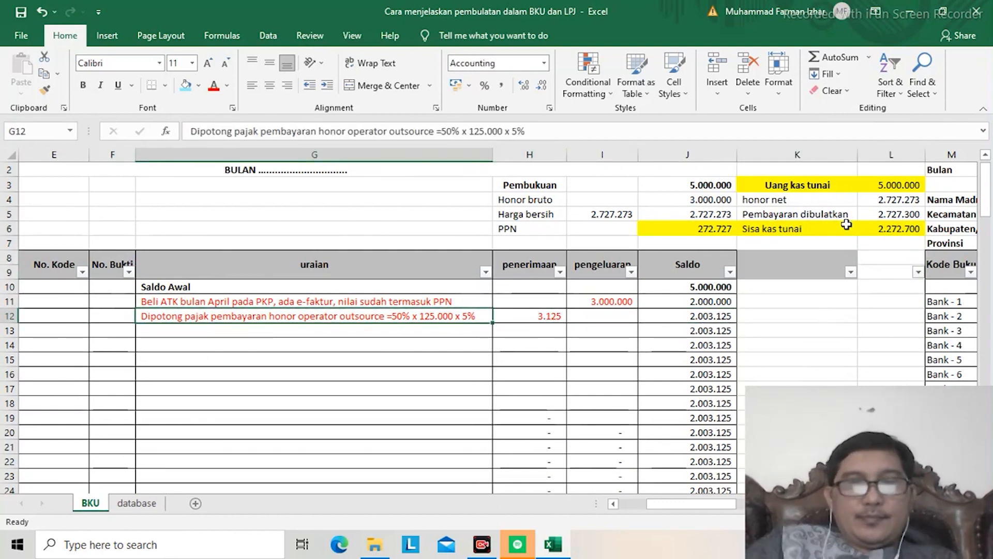
type("PPN yang dipungut")
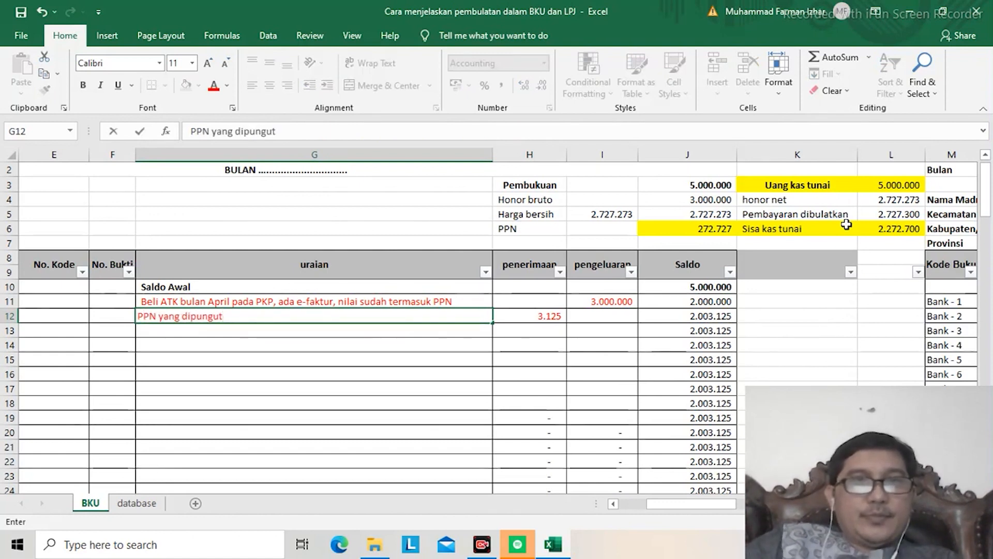
key("Return")
key("Up")
key("Right")
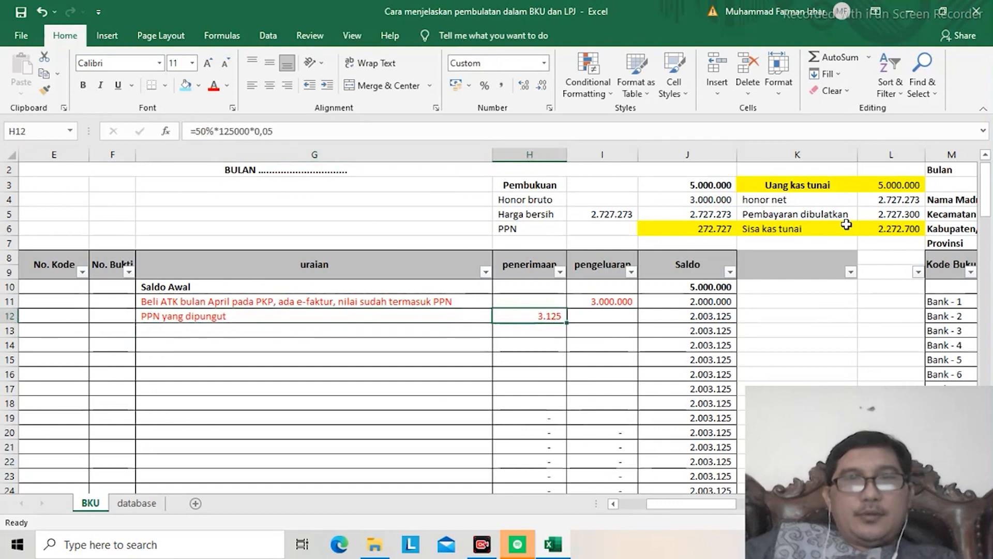
Step: Link the penerimaan cell H12 of the PPN yang dipungut entry to the PPN amount in J6
type("=")
key("Up")
key("Up")
key("Up")
key("Up")
key("Up")
key("Up")
key("Right")
key("Right")
key("Return")
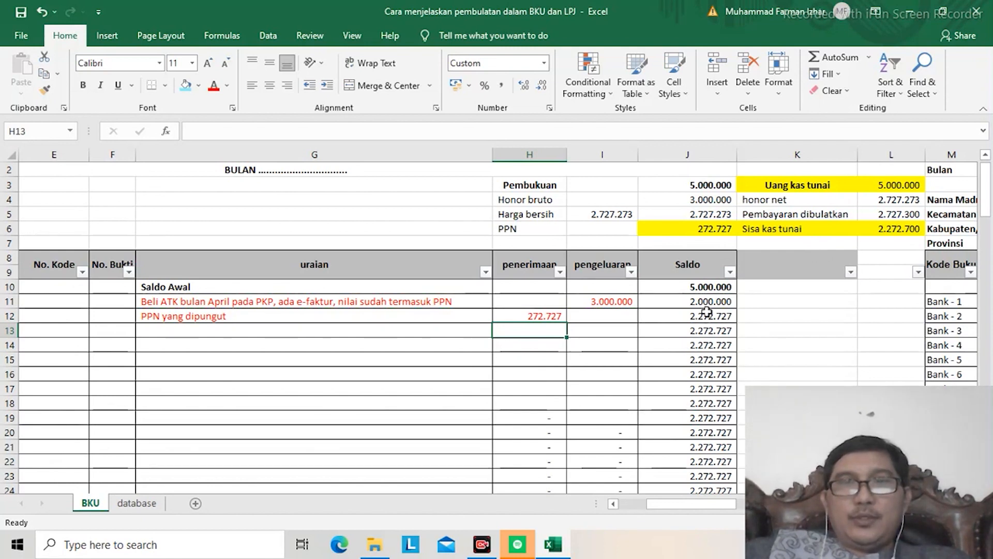
Step: Compare the Saldo in J12 with the Sisa kas tunai amount in L6
left_click(705, 327)
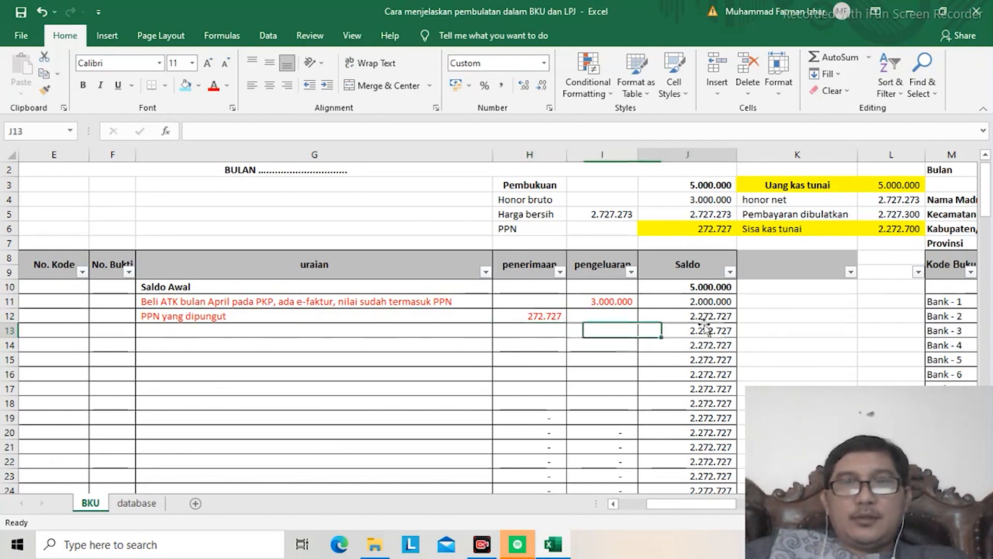
key("Up")
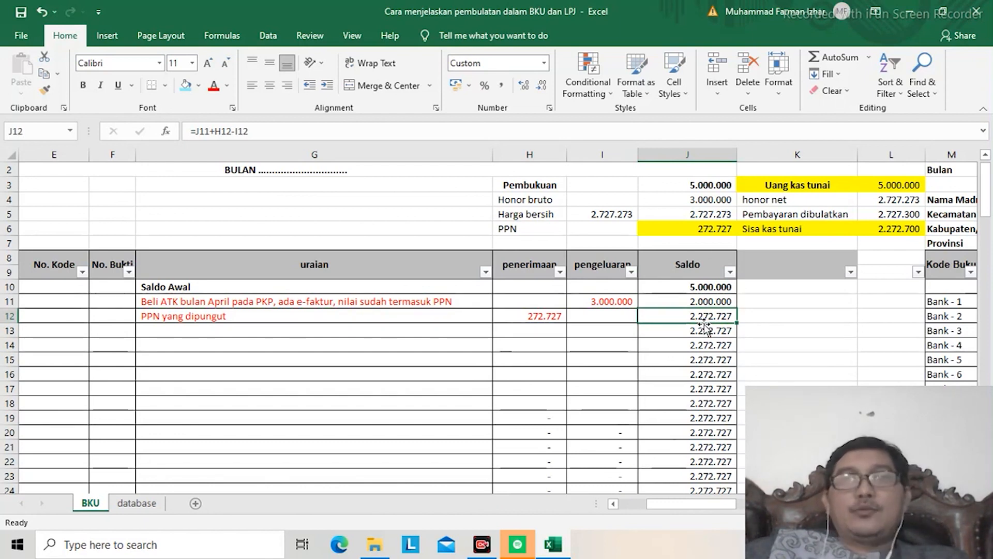
key("Right")
key("Right")
key("Up")
key("Up")
key("Up")
key("Up")
key("Up")
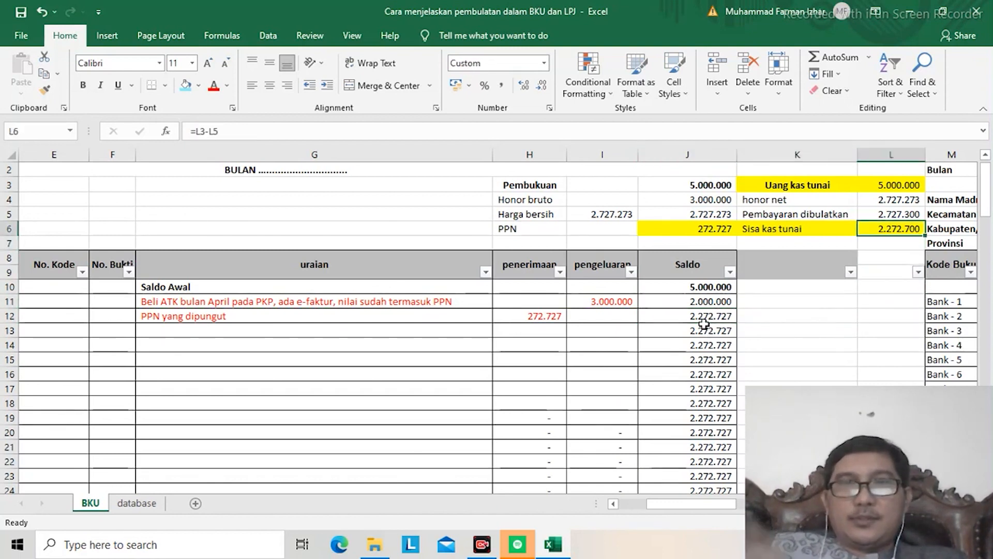
key("Down")
key("Down")
key("Down")
key("Down")
key("Down")
key("Down")
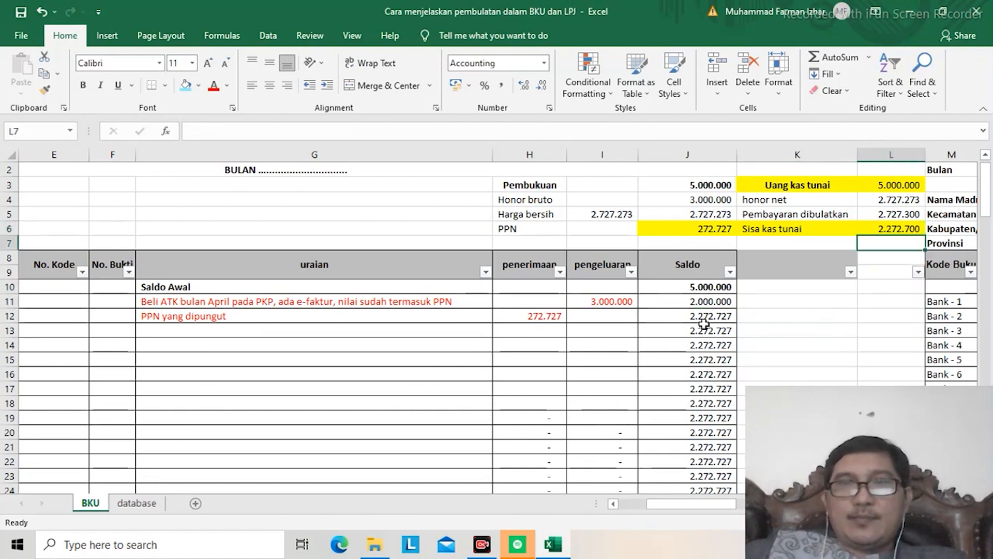
Step: Examine the BKU closing summary below the table, including Saldo Kas Tunai and Jumlah Perbedaan in E115
key("Left")
key("Left")
key("Home")
key("Down")
key("Down")
key("ctrl+Down")
key("Down")
key("Down")
key("Down")
key("Down")
key("Down")
key("Down")
key("Down")
key("Down")
key("Down")
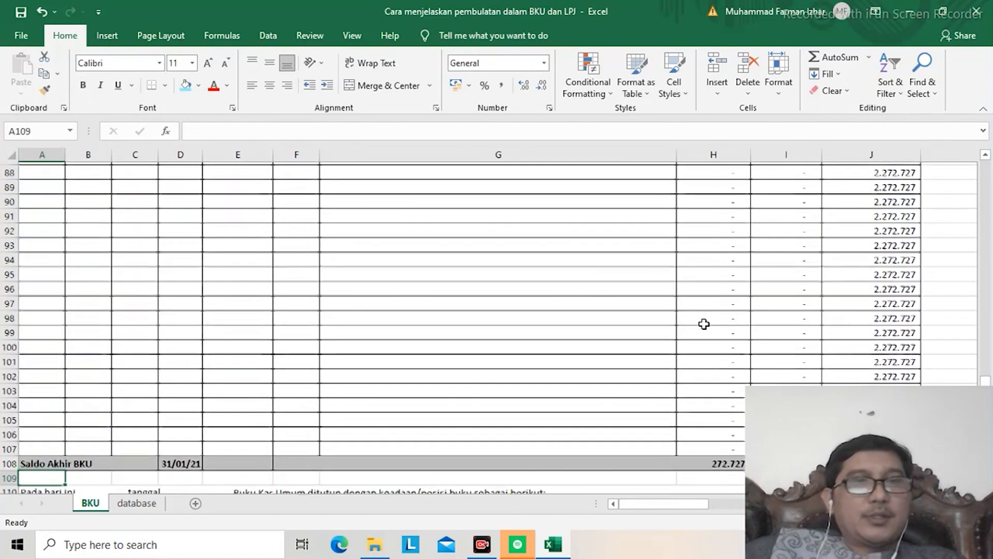
key("Up")
key("Up")
key("Right")
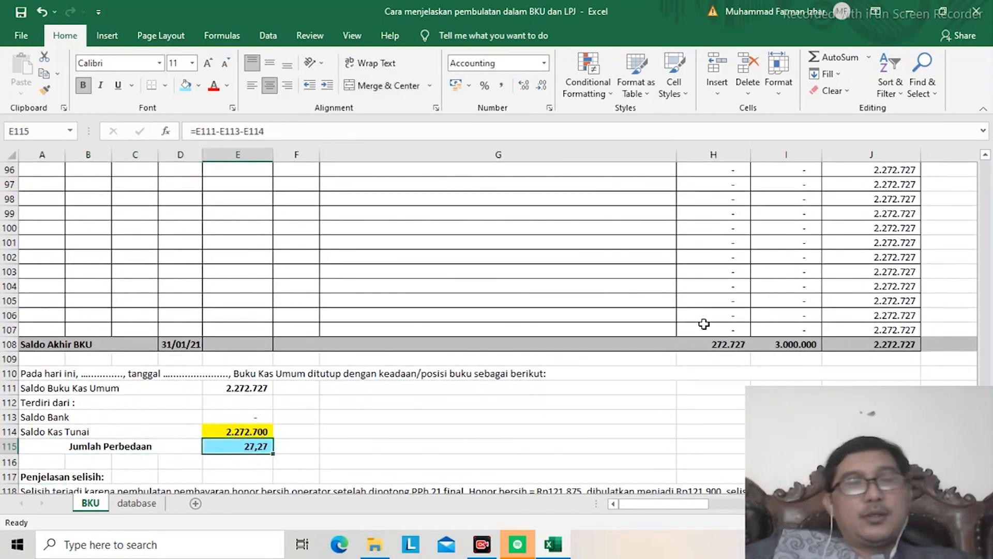
Step: Delete the word "honor" after "pembulatan pembayaran" in the Penjelasan selisih text in A118
key("Down")
key("Down")
key("Down")
key("Down")
key("Down")
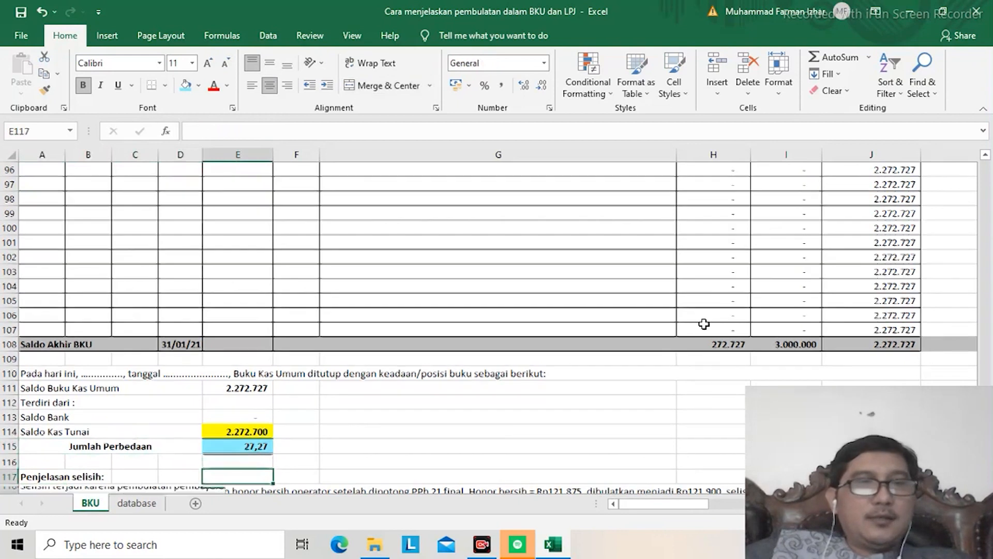
key("Up")
key("Up")
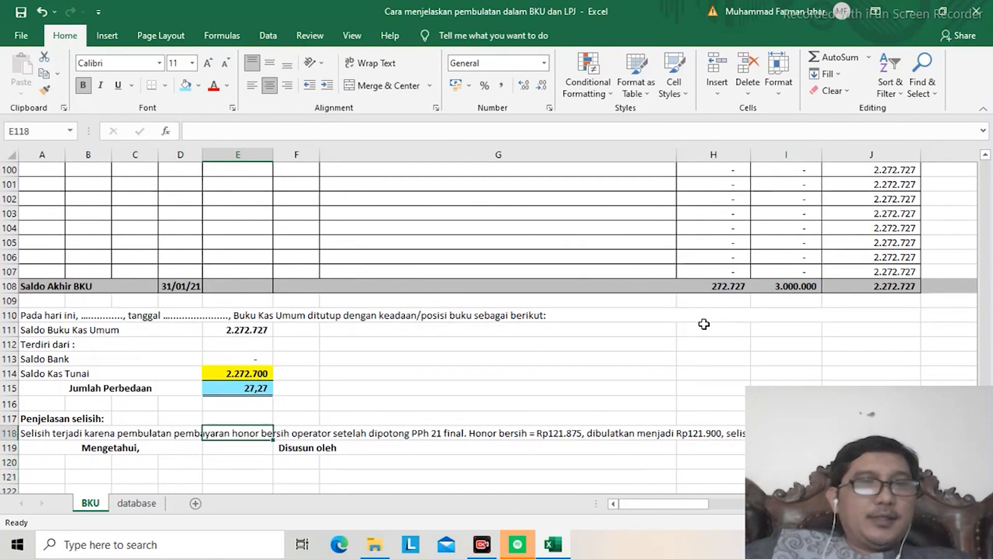
key("Left")
key("Left")
key("Left")
key("Left")
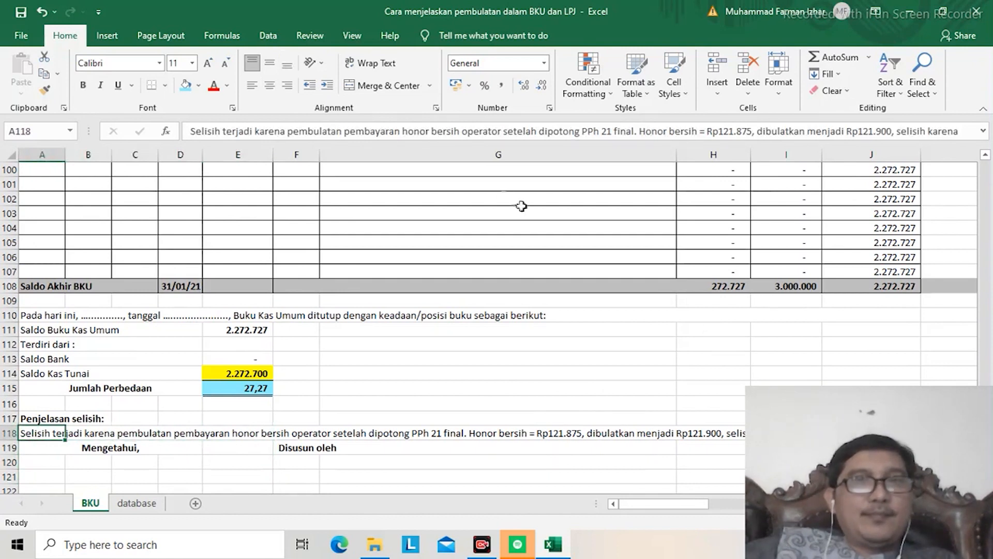
left_click(403, 131)
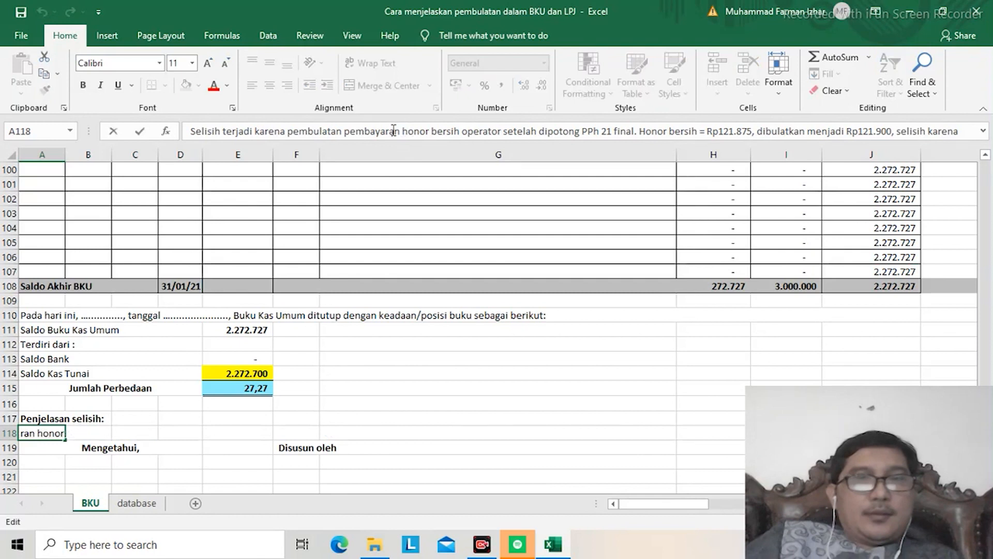
key("Delete")
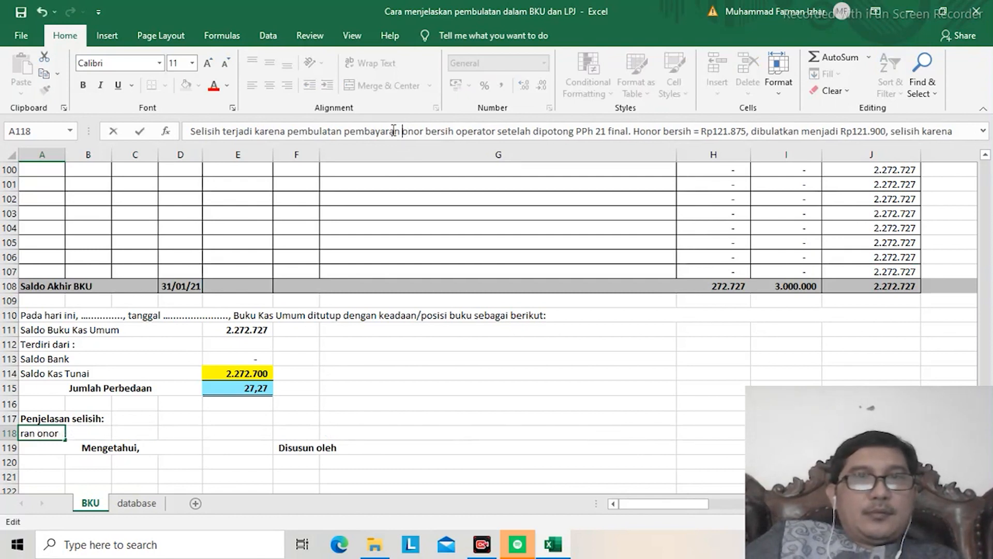
key("Delete")
key("Delete")
key("Delete")
key("Delete")
key("Delete")
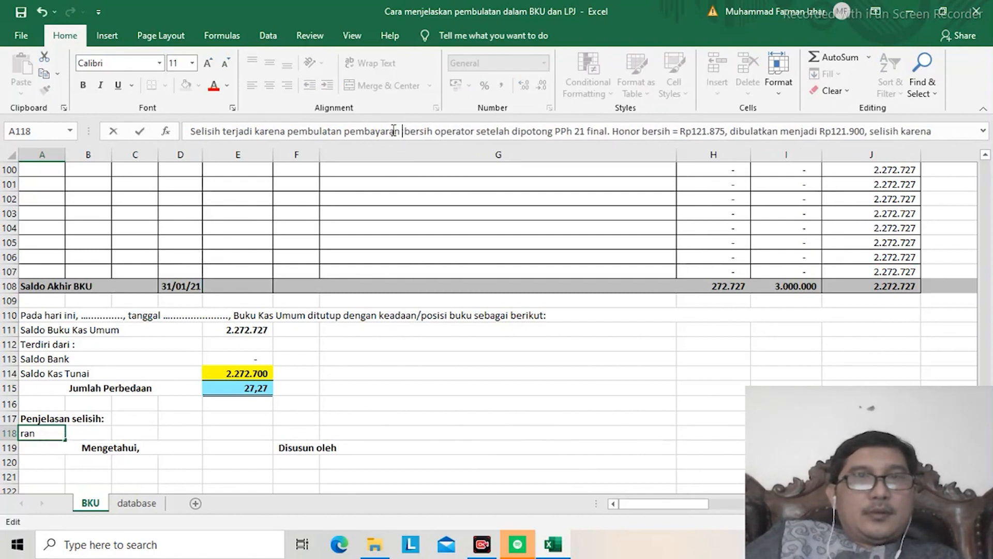
Step: Replace "operator setelah dipotong PPh 21 final" in the A118 explanation with "ATK pada toko A"
key("ctrl+Right")
type("ATK ")
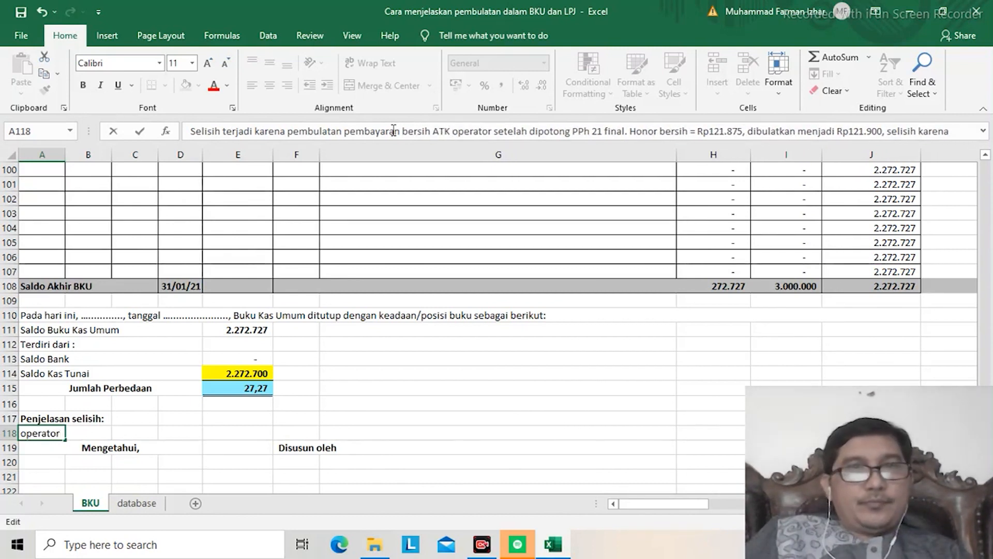
type("pada ")
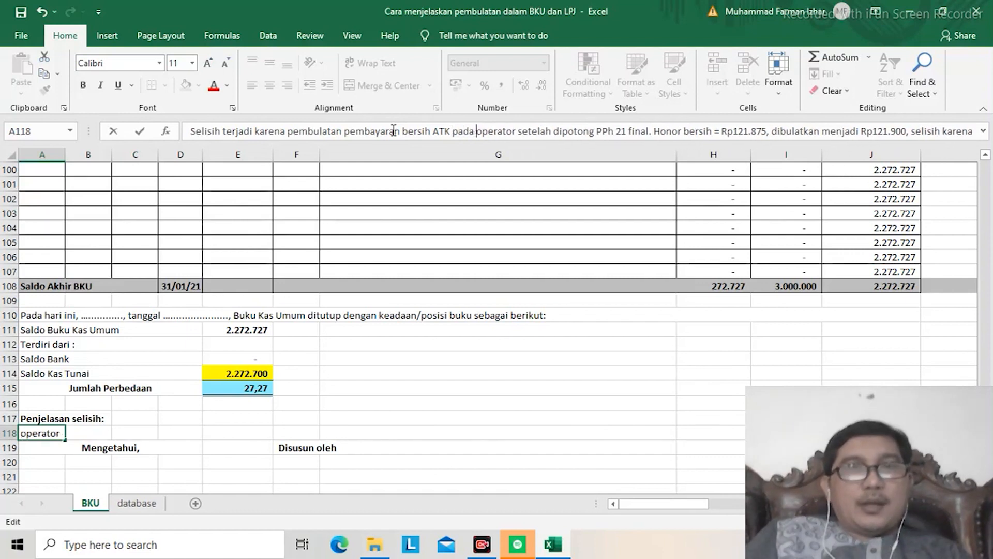
type("toko A")
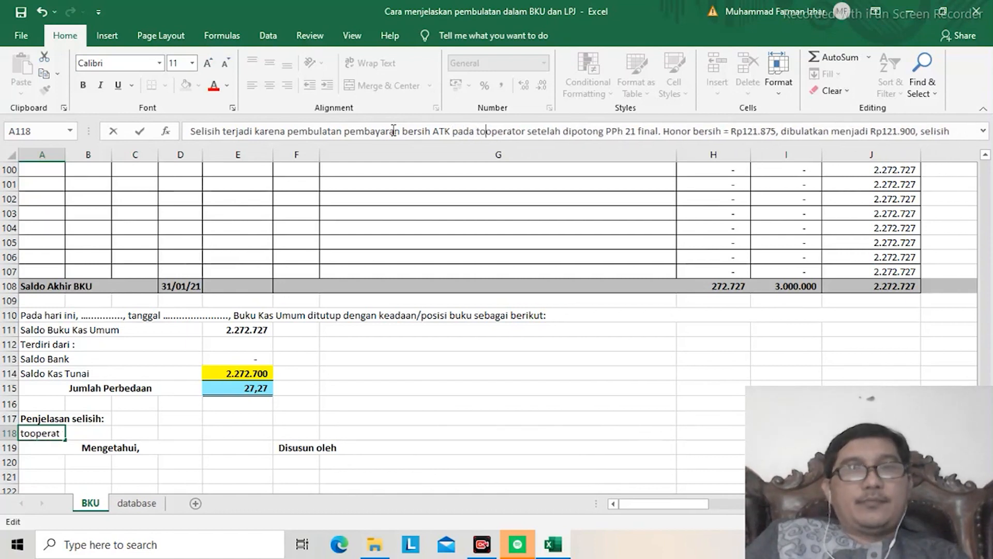
key("Delete")
key("Delete")
key("Delete")
key("Delete")
key("Delete")
key("Delete")
key("Delete")
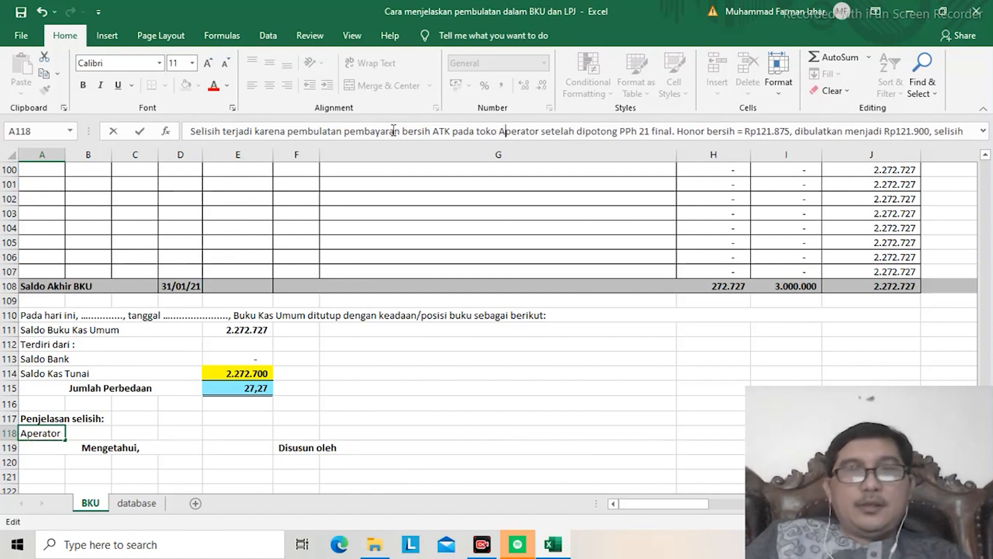
key("Delete")
key("Delete")
key("Delete")
key("Delete")
key("Delete")
key("Delete")
key("Delete")
key("Delete")
key("Delete")
key("Delete")
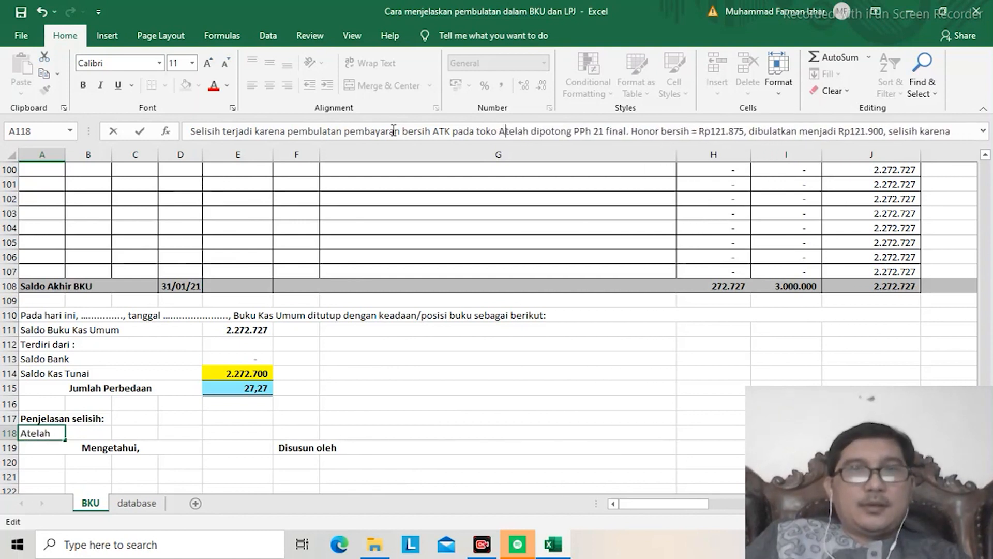
key("Delete")
key("Delete")
key("Delete")
key("Delete")
key("Delete")
key("Delete")
key("Delete")
key("Delete")
key("Delete")
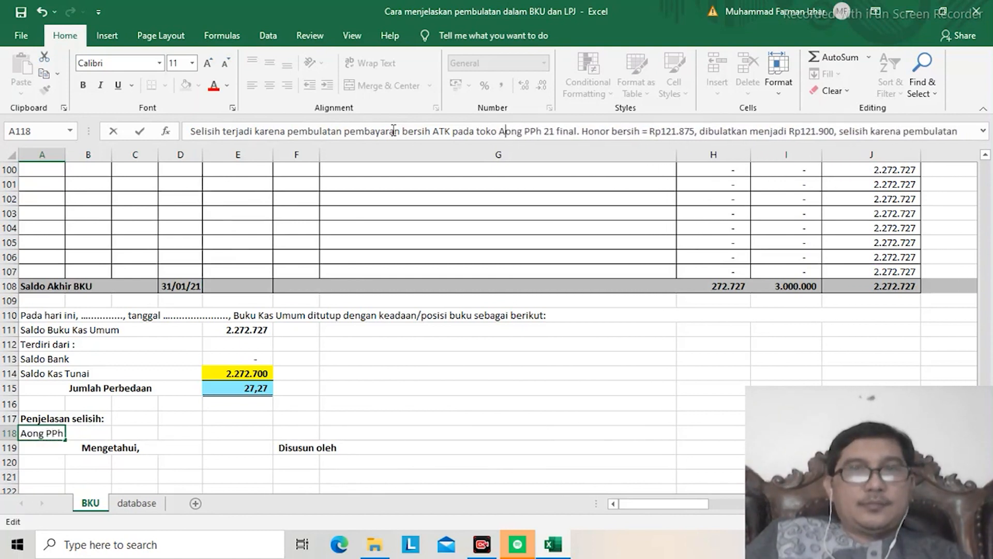
key("Delete")
key("Delete")
key("Delete")
key("Delete")
key("Delete")
key("Delete")
key("Delete")
key("Delete")
key("Delete")
key("Delete")
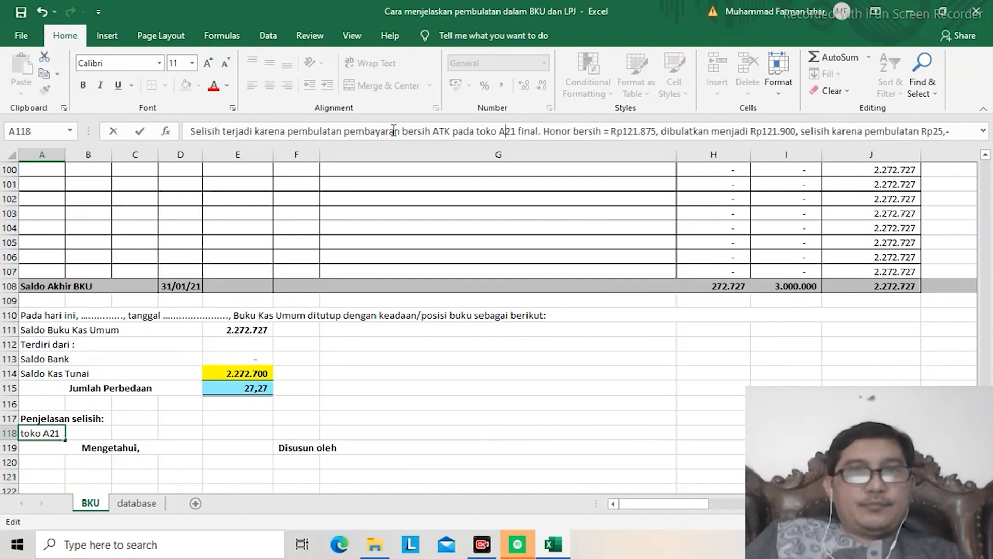
key("Delete")
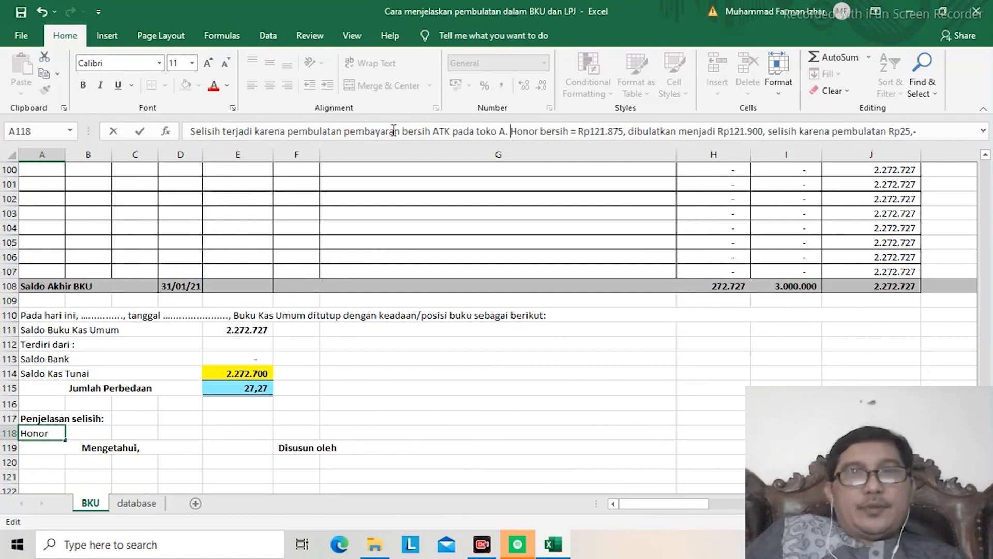
Step: Replace "Honor bersih" in the second sentence of the A118 explanation with "Nilai bersih ATK"
type("Nilai be")
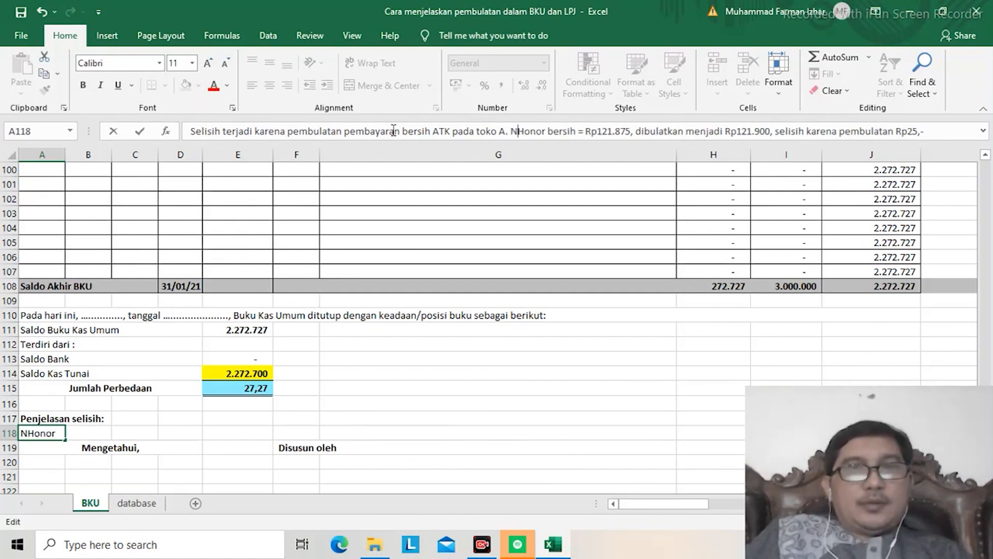
type("rsih ")
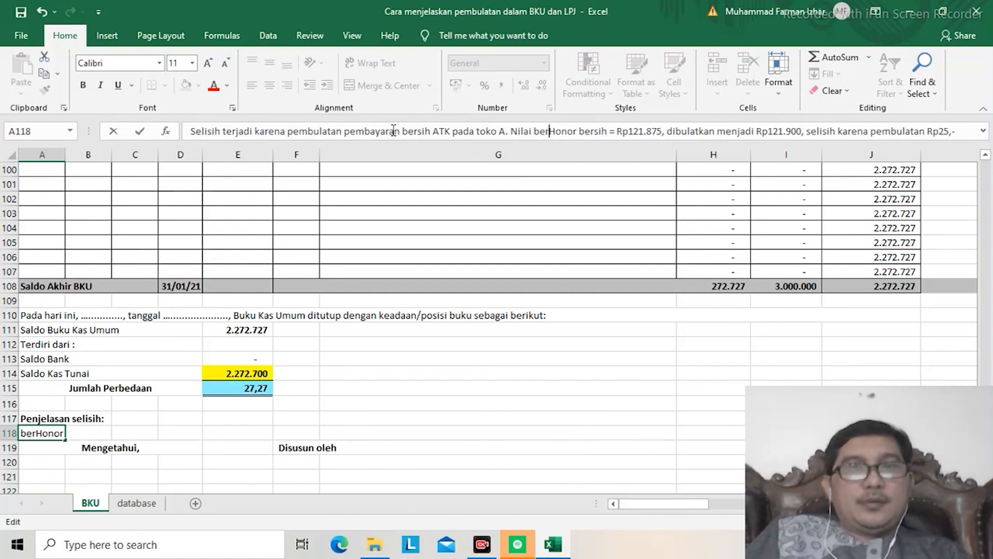
type("ATK")
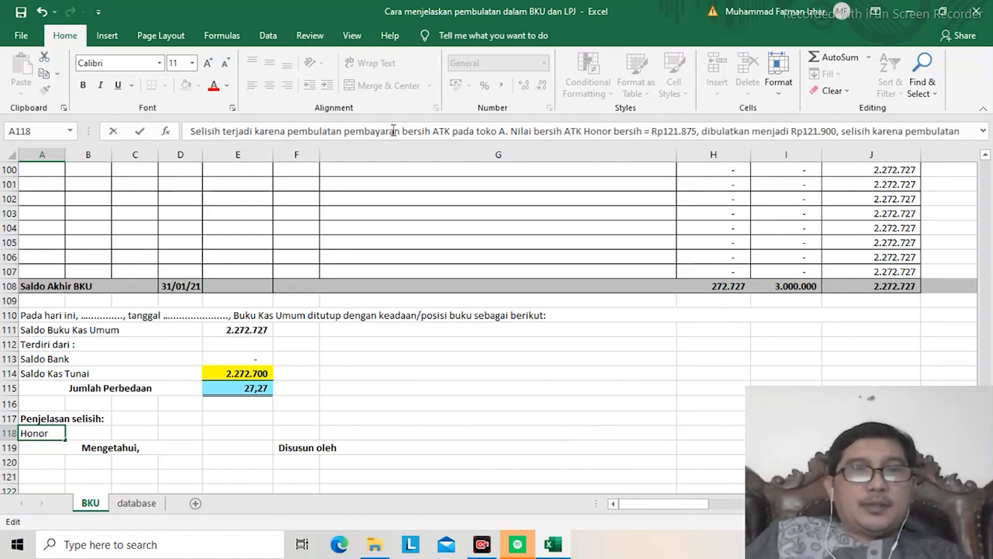
key("Delete")
key("Delete")
key("Delete")
key("Delete")
key("Delete")
key("Delete")
key("Delete")
key("Delete")
key("Delete")
key("Delete")
key("Delete")
key("Delete")
key("Delete")
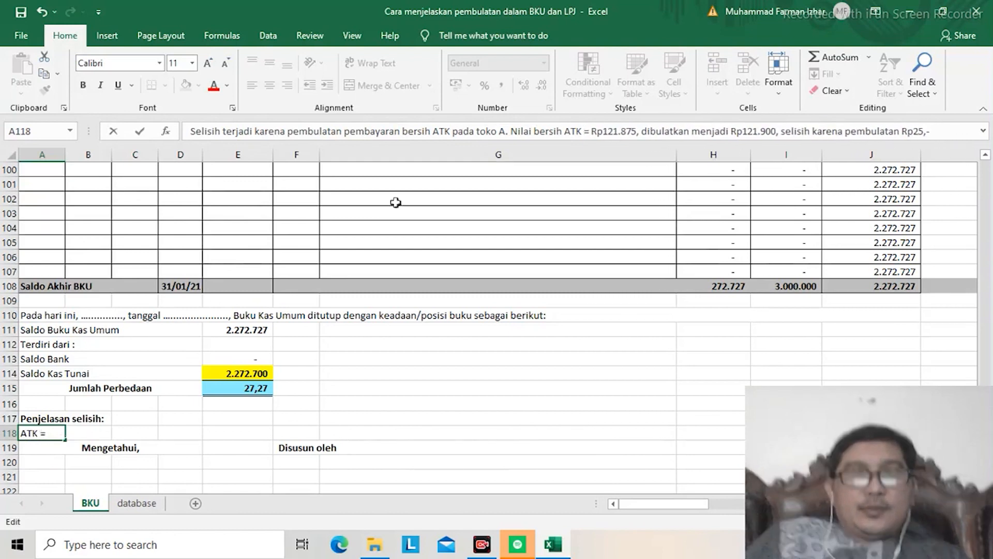
Step: Insert "2.272.72" directly after "Rp" in the Nilai bersih ATK amount of the A118 explanation and commit the text
key("Right")
key("Right")
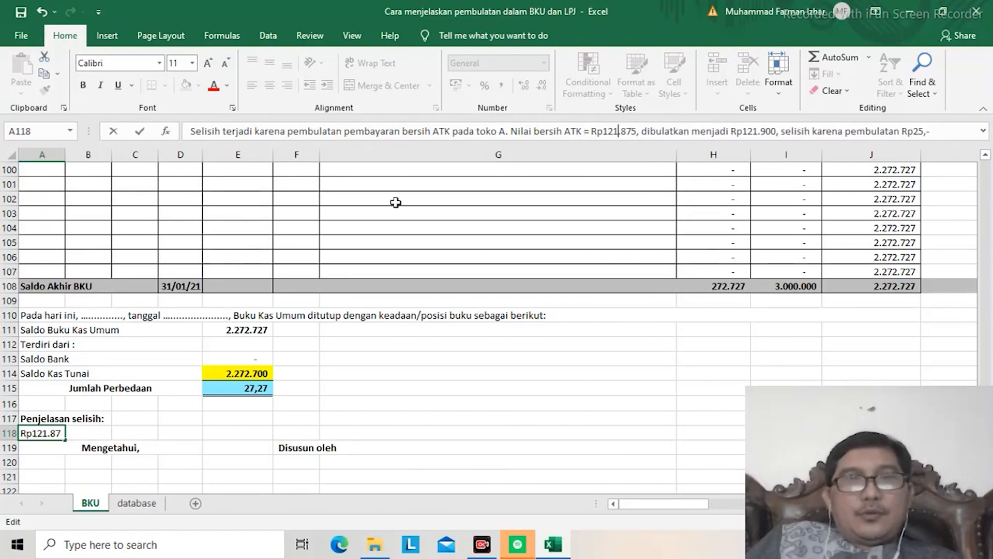
type("2.272")
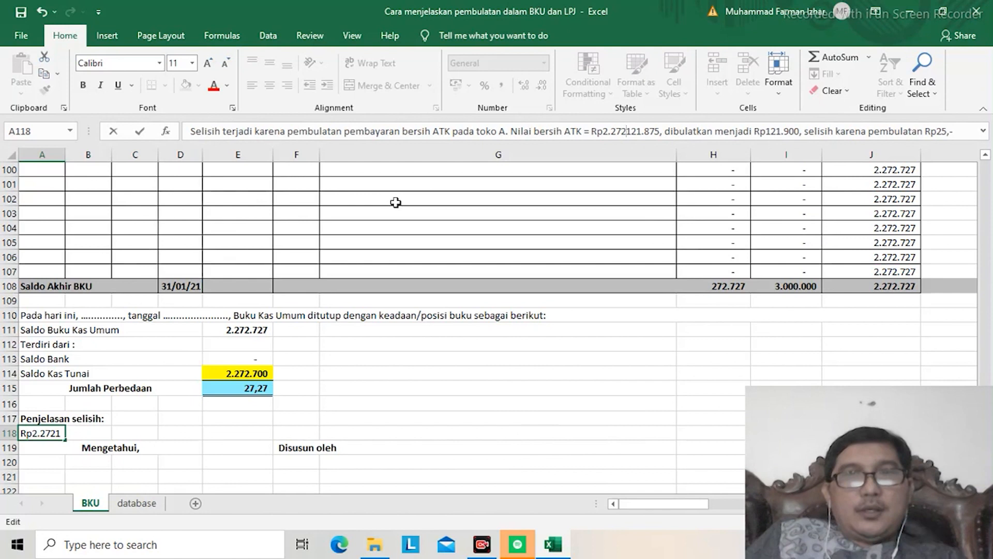
type(".")
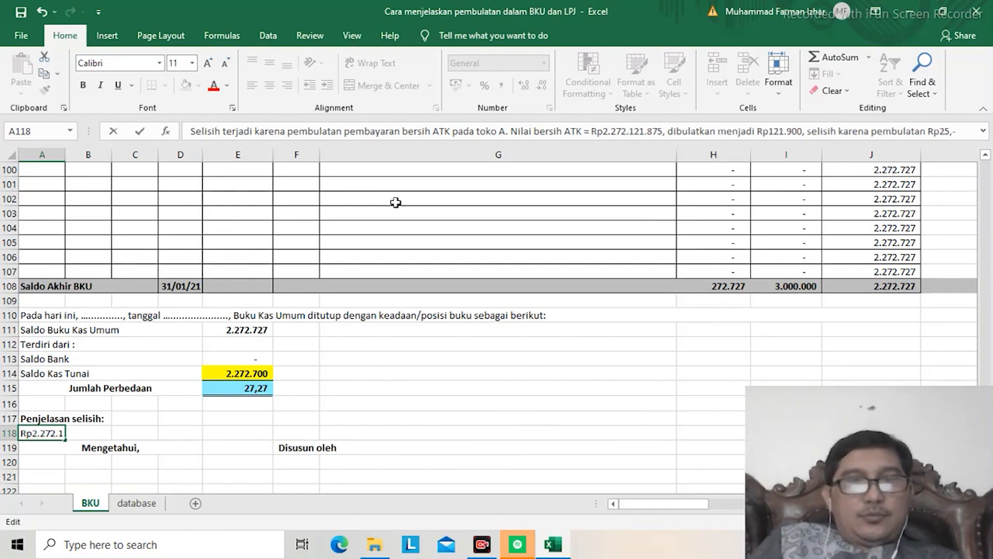
type("7")
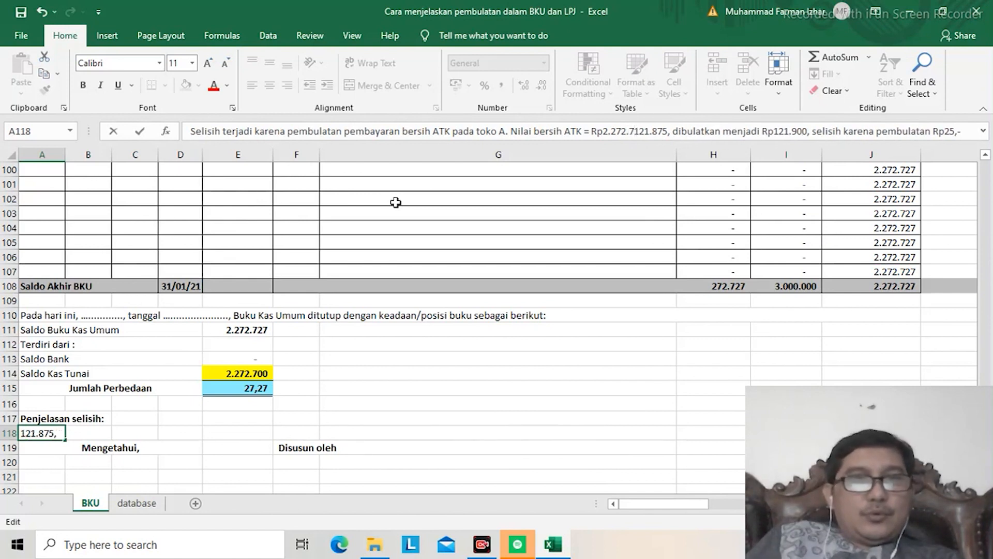
type("2")
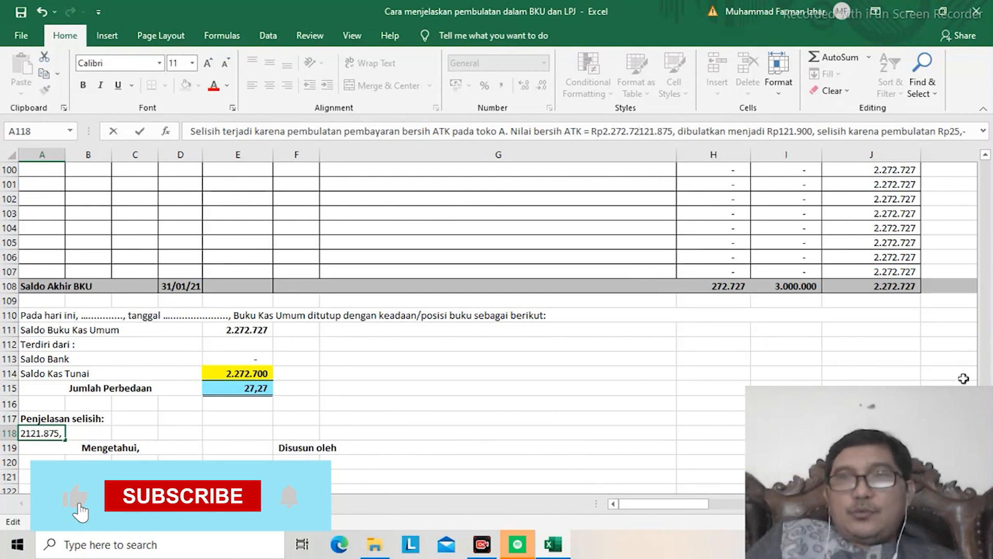
left_click(828, 330)
Step: Check the April BKU entries and the honor net amount in L4 against the amount written in the explanation
key("Up")
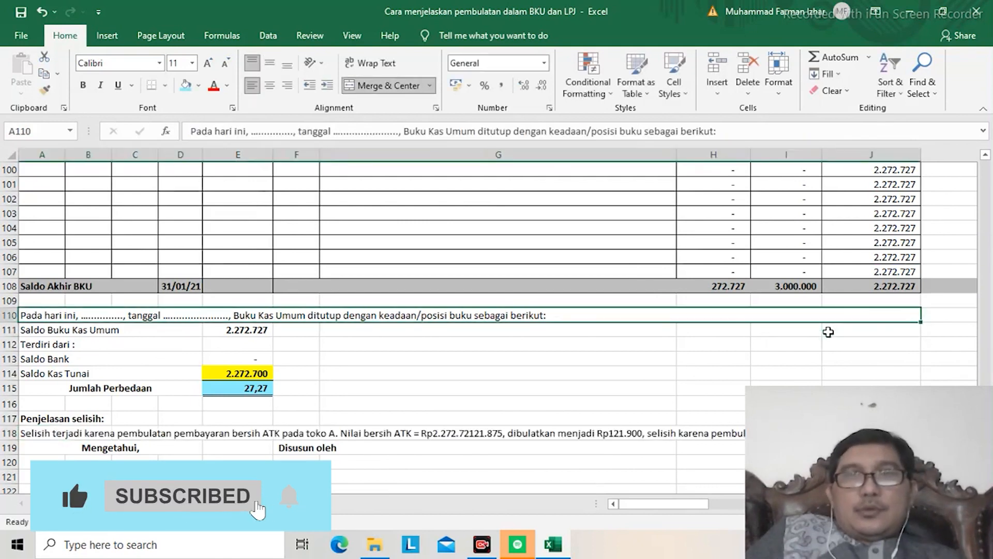
key("Up")
key("Up")
key("Up")
key("Up")
key("Up")
key("Up")
key("Up")
key("Up")
key("Up")
key("Up")
key("Up")
key("Up")
key("Up")
key("Up")
key("Up")
key("Up")
key("Up")
key("Up")
key("Up")
key("Up")
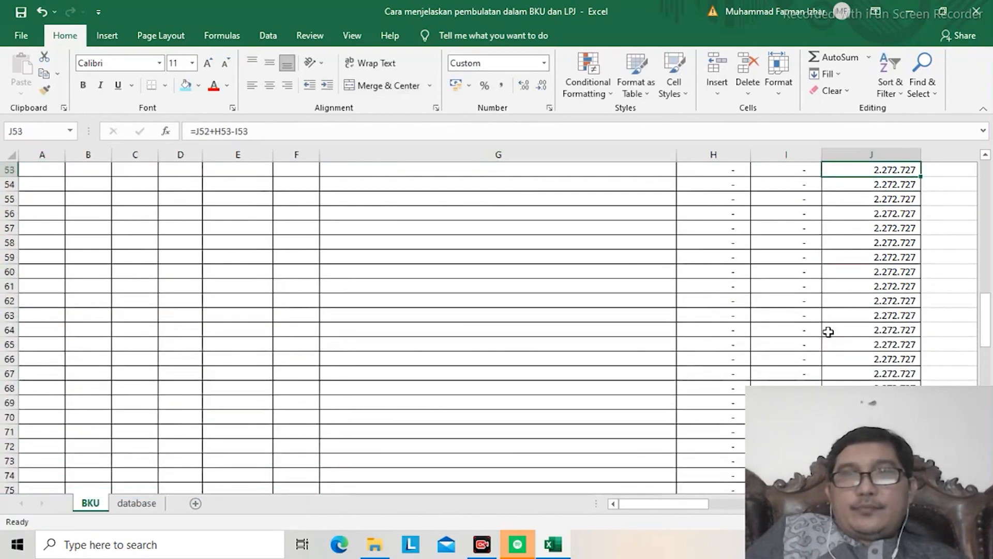
key("Up")
key("Up")
key("Up")
key("Up")
key("Up")
key("Up")
key("Up")
key("Up")
key("Up")
key("Up")
key("Up")
key("Up")
key("Up")
key("Up")
key("Up")
key("Up")
key("Up")
key("Up")
key("Up")
key("Up")
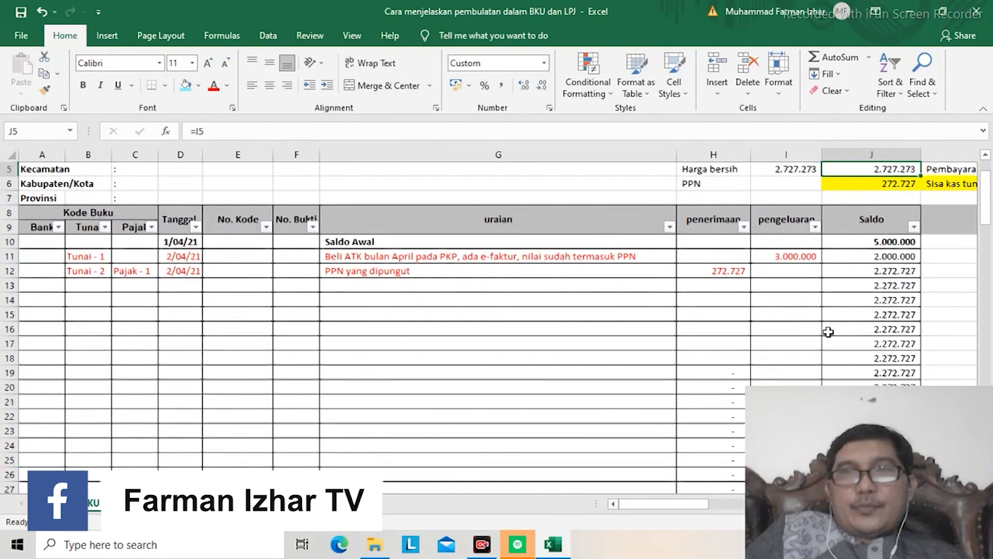
scroll(828, 332, "up", 1)
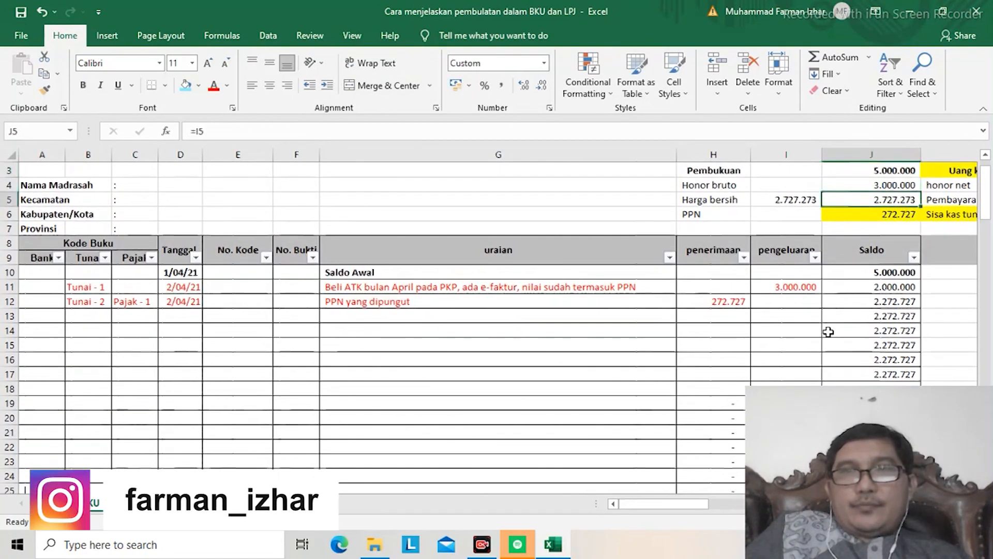
key("Right")
key("Right")
key("Right")
key("Left")
key("Up")
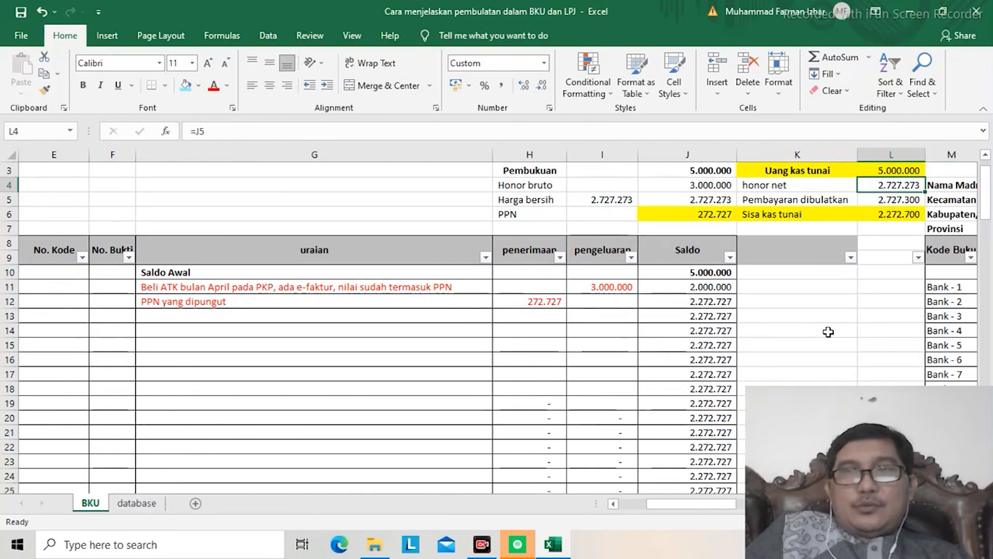
Step: Replace the Nilai bersih ATK amount in the A118 explanation with Rp2.727.273
key("Left")
key("Left")
key("Home")
key("ctrl+Down")
key("ctrl+Down")
key("Down")
key("Down")
key("Down")
key("Down")
key("Down")
key("Down")
key("Down")
key("Down")
key("Down")
key("Down")
key("Down")
key("Down")
key("Down")
key("Down")
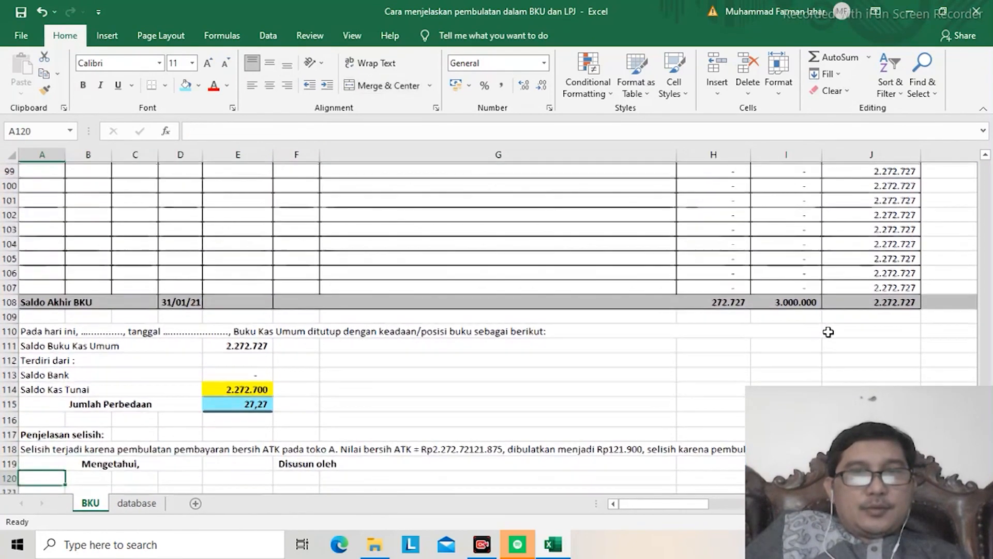
key("Down")
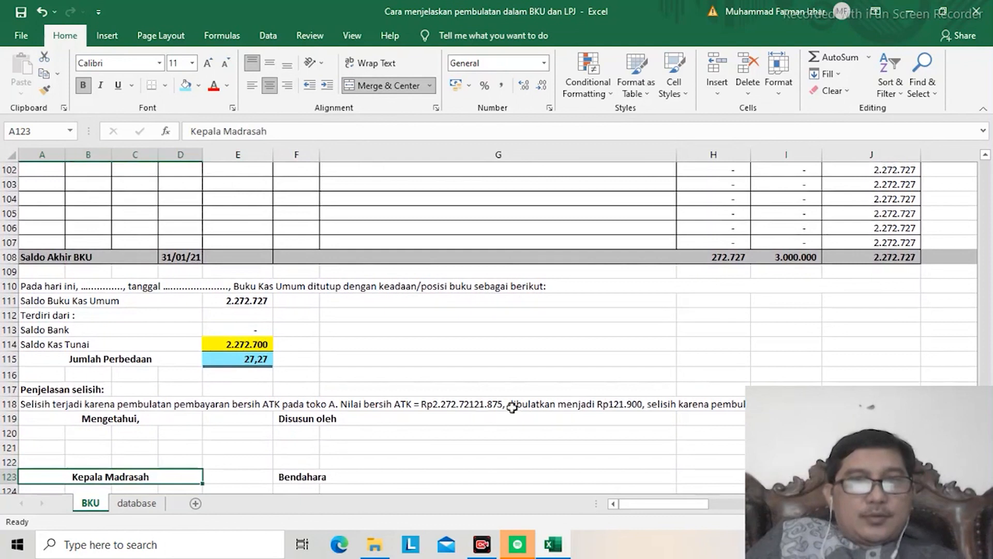
left_click(432, 406)
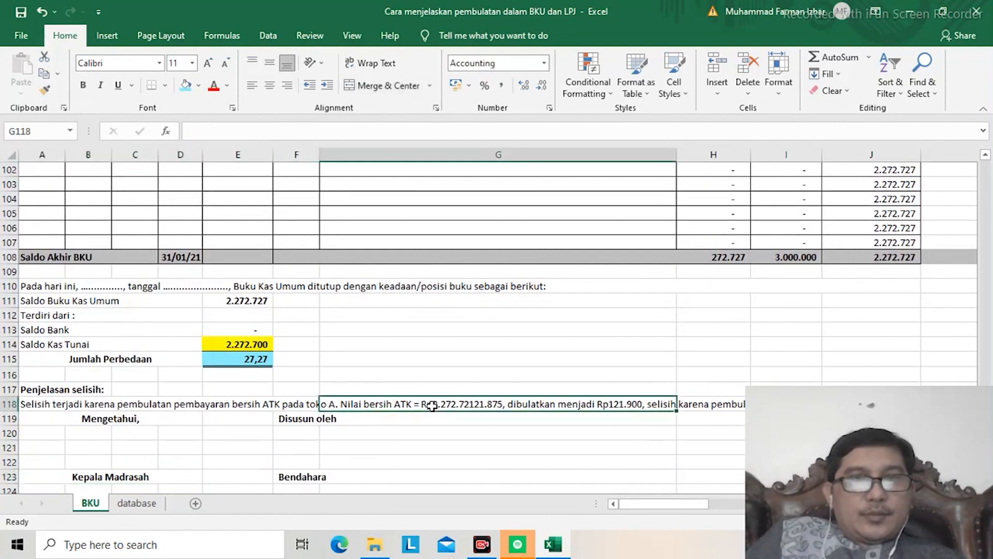
left_click(29, 409)
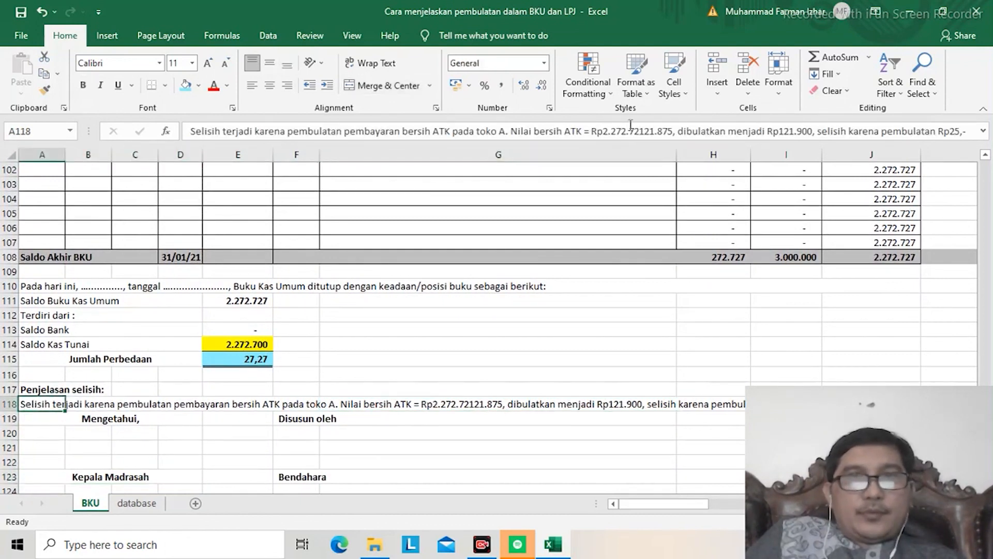
left_click(613, 132)
type("7")
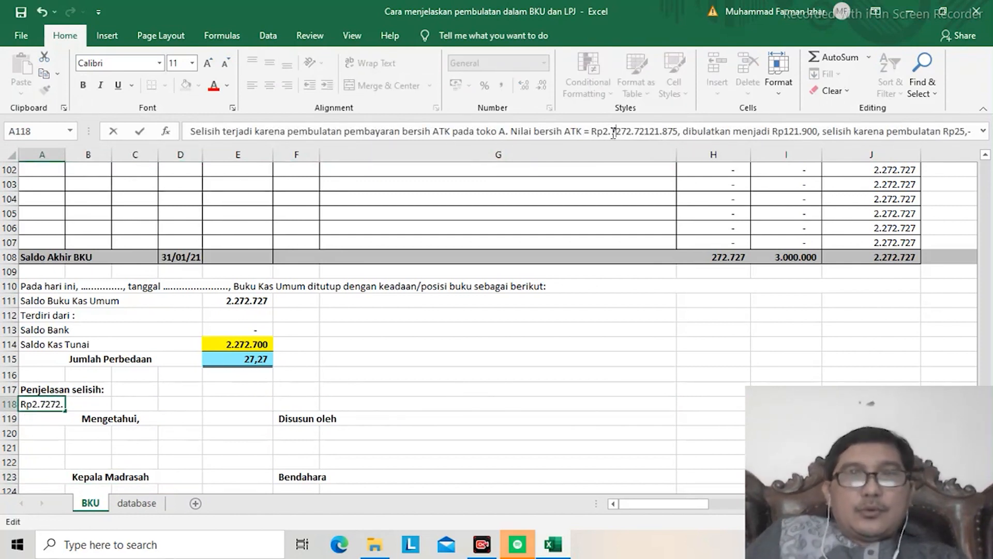
key("Delete")
type("273")
key("Delete")
key("Delete")
key("Delete")
key("Delete")
key("Delete")
key("Delete")
key("Delete")
key("Delete")
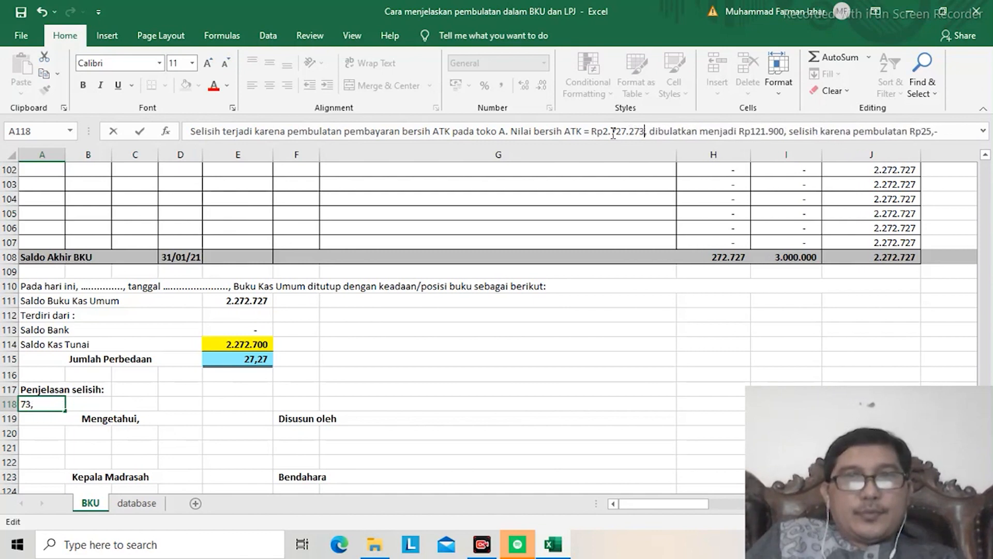
Step: Replace the rounded amount after "dibulatkan menjadi" in the A118 explanation with Rp2.727.300
key("ctrl+Right")
key("ctrl+Right")
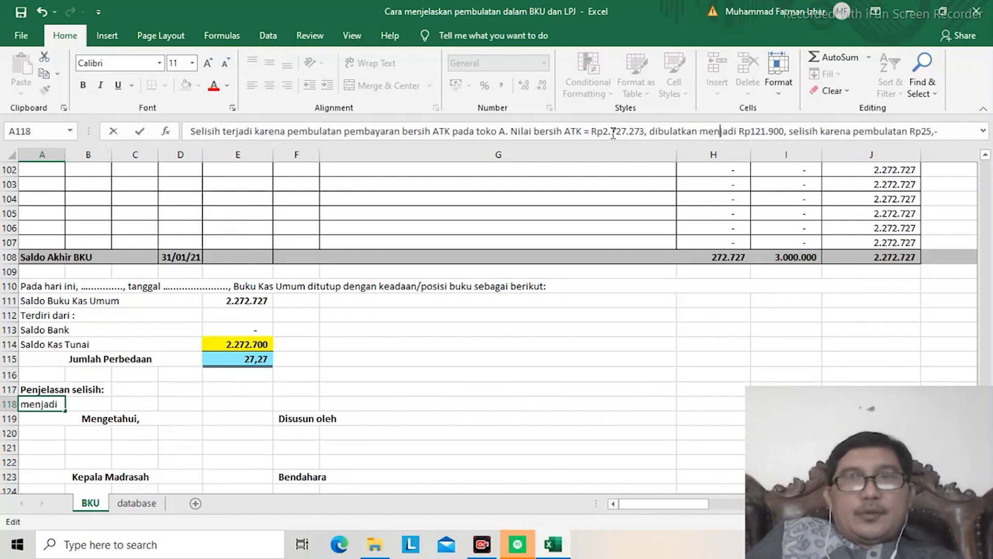
key("Right")
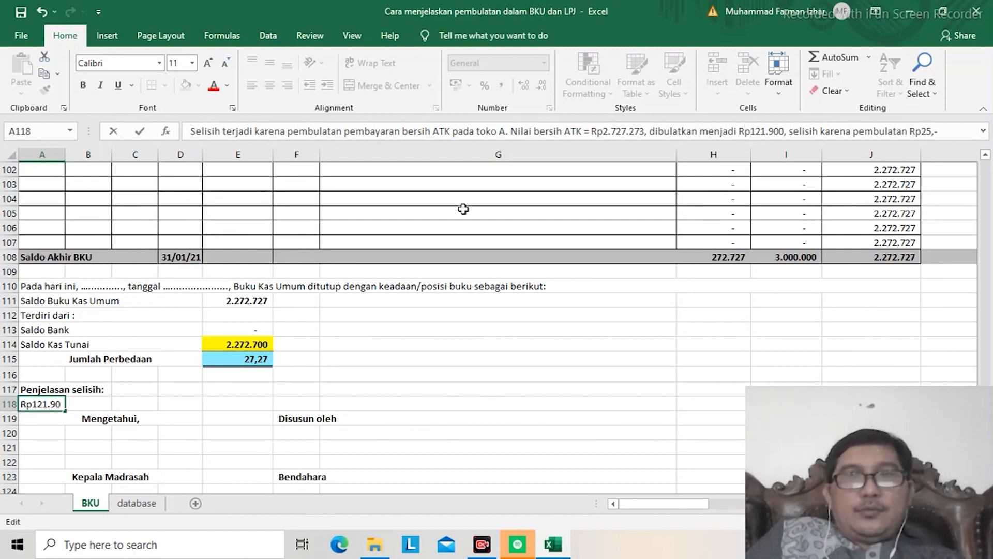
type("2.727.300")
key("Delete")
key("Delete")
key("Delete")
key("Delete")
key("Delete")
key("Delete")
key("Delete")
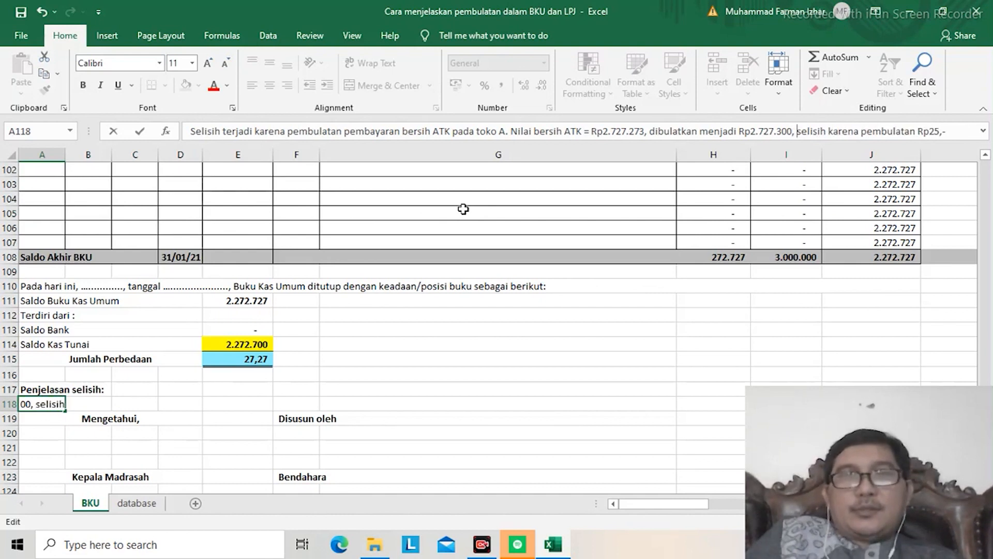
Step: Set the rounding difference at the end of the A118 explanation to Rp27,27 and commit the text
key("ctrl+Right")
key("ctrl+Right")
key("ctrl+Right")
key("ctrl+Right")
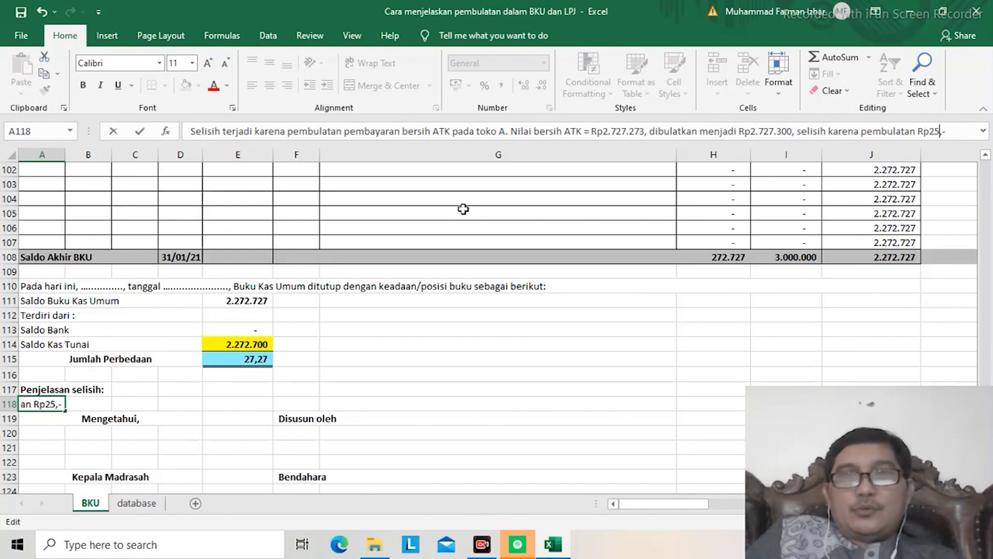
type("7")
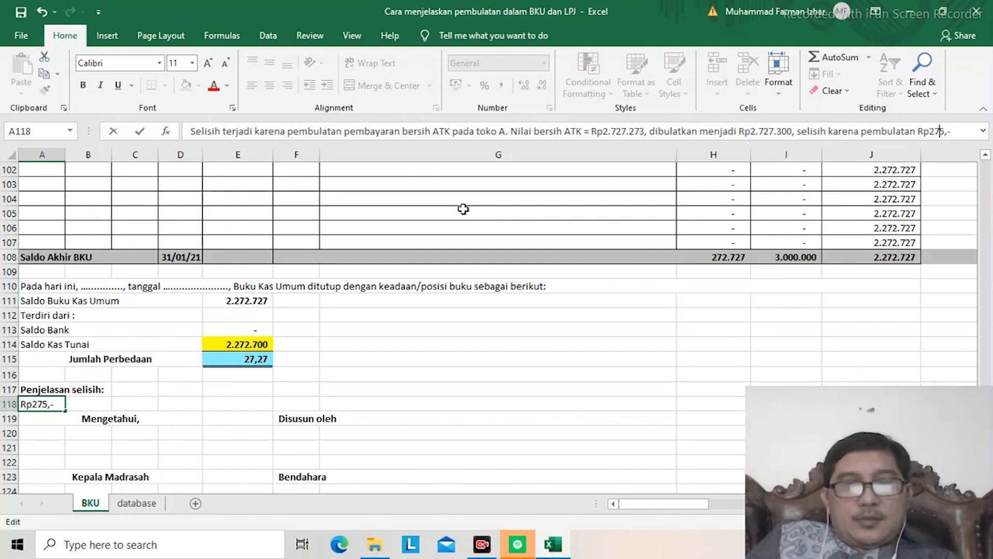
type(",")
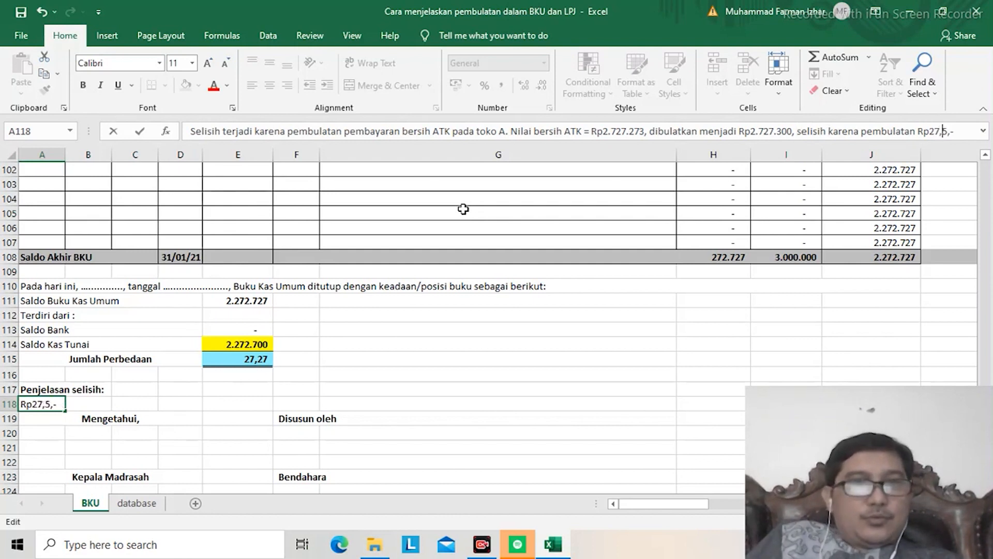
type("27")
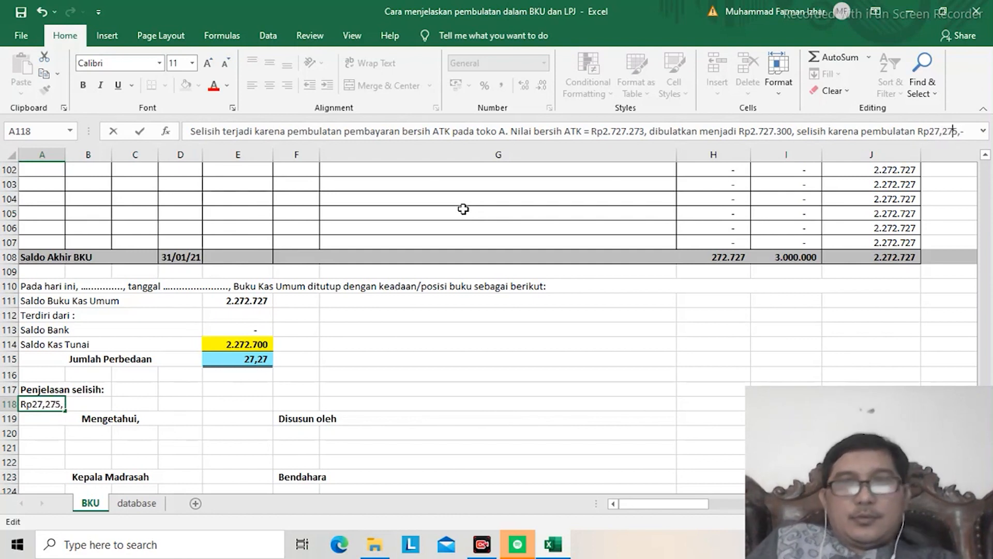
key("Return")
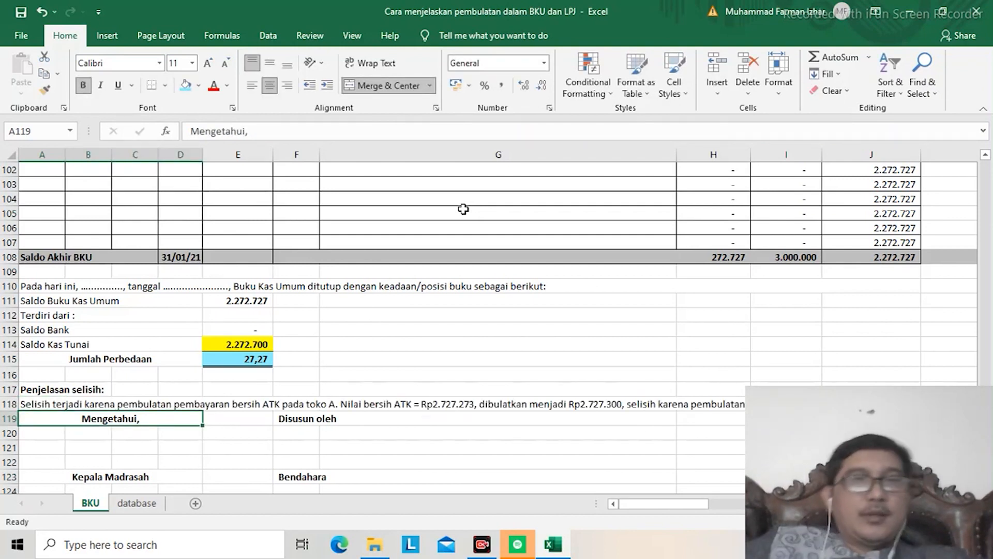
Step: Check the end of the explanation and the closing balances of the bank, cash and tax subsidiary books in row 108
key("Up")
key("Up")
key("Up")
key("Up")
key("Up")
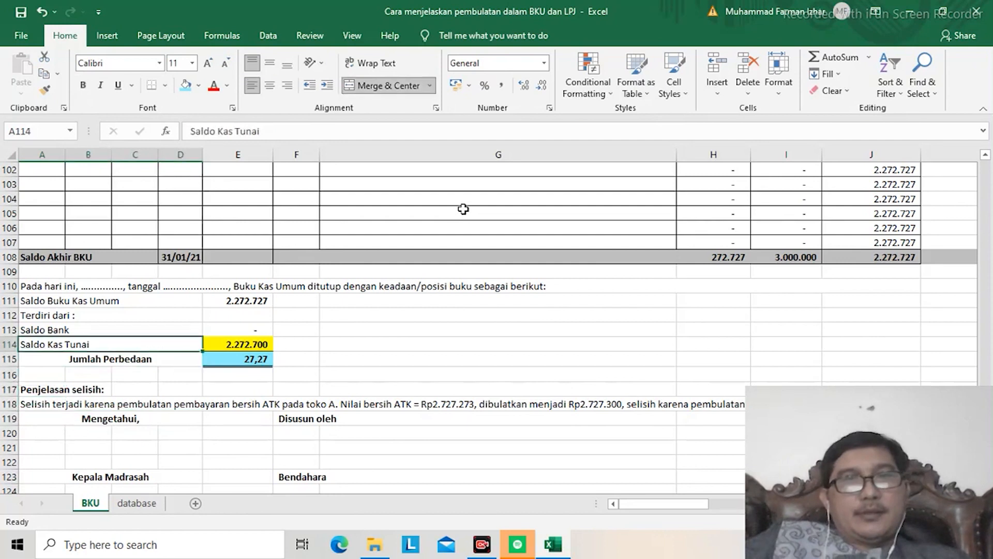
key("Right")
key("Right")
key("Right")
key("Right")
key("Right")
key("Right")
key("Right")
key("Right")
key("Right")
key("Right")
key("Right")
key("Right")
key("Right")
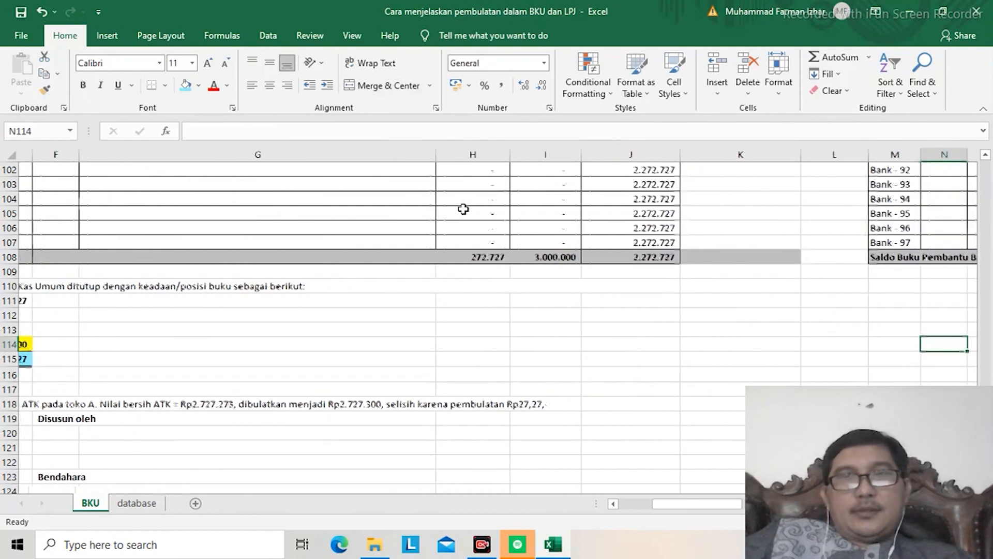
key("Right")
key("Right")
key("Right")
key("Right")
key("Right")
key("Right")
key("Right")
key("Right")
key("Right")
key("Right")
key("Right")
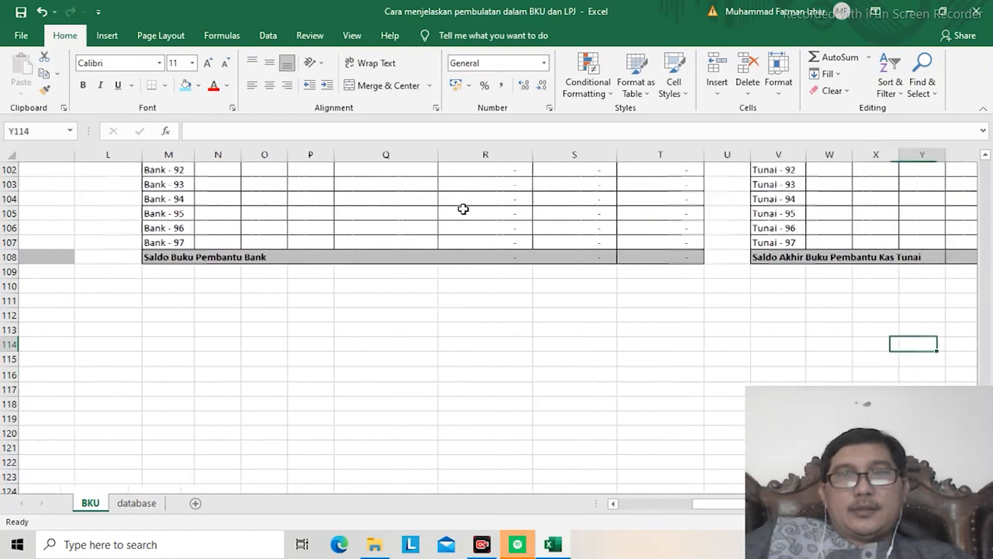
key("Right")
key("Right")
key("Right")
key("Right")
key("Right")
key("Right")
key("Right")
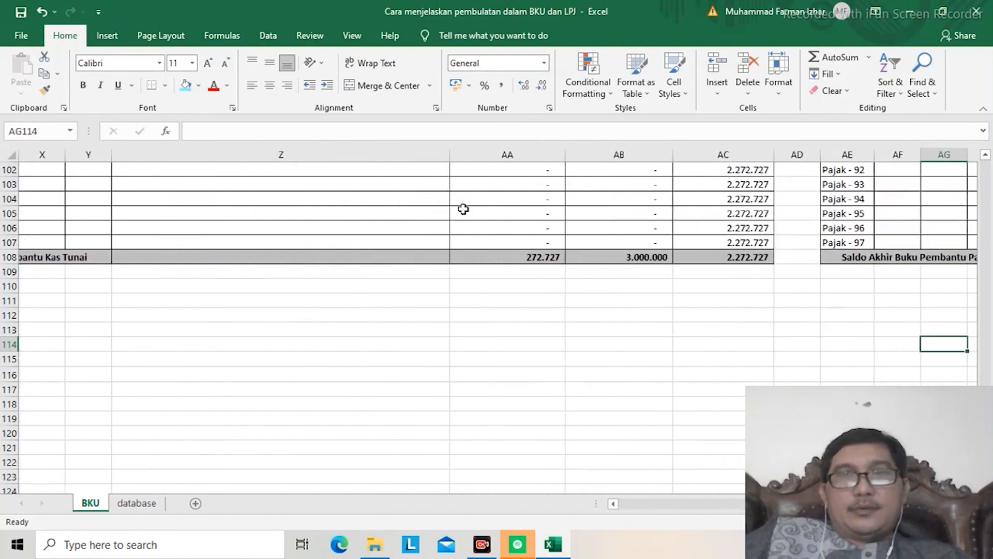
key("Right")
key("Right")
key("Right")
key("Right")
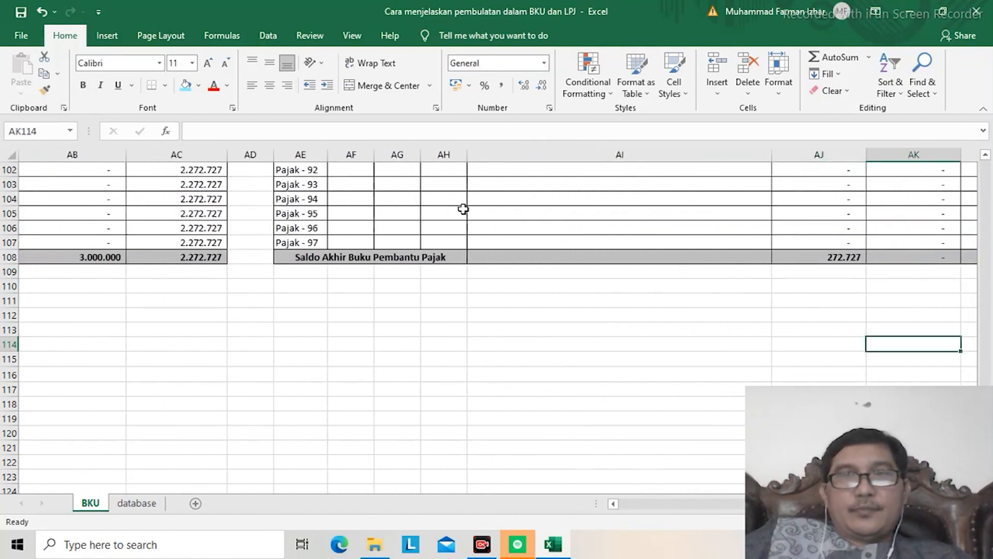
key("Up")
key("ctrl+Up")
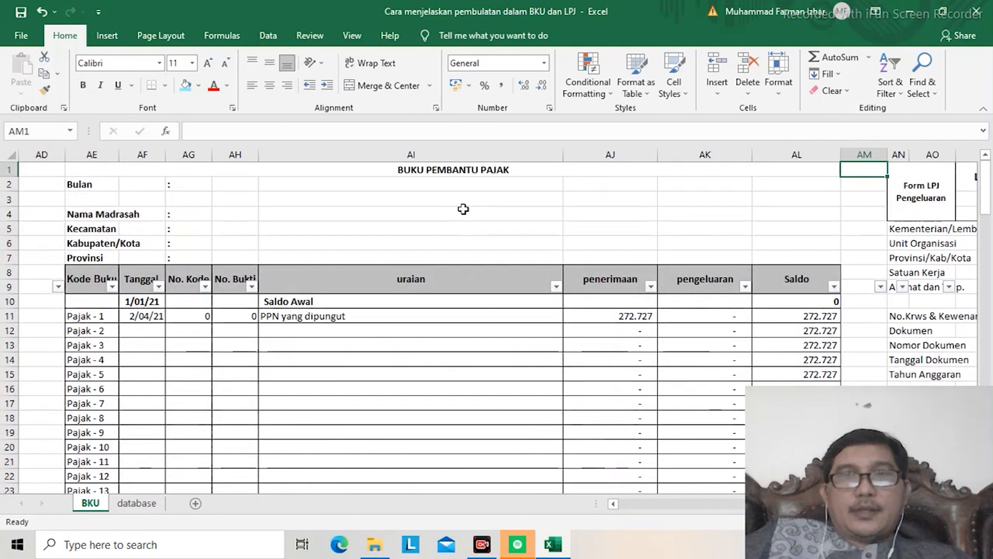
Step: Examine the LPJ form's subsidiary book table and its Keadaan Kas and Selisih Kas sections
key("Right")
key("Right")
key("Right")
key("Right")
key("Right")
key("Right")
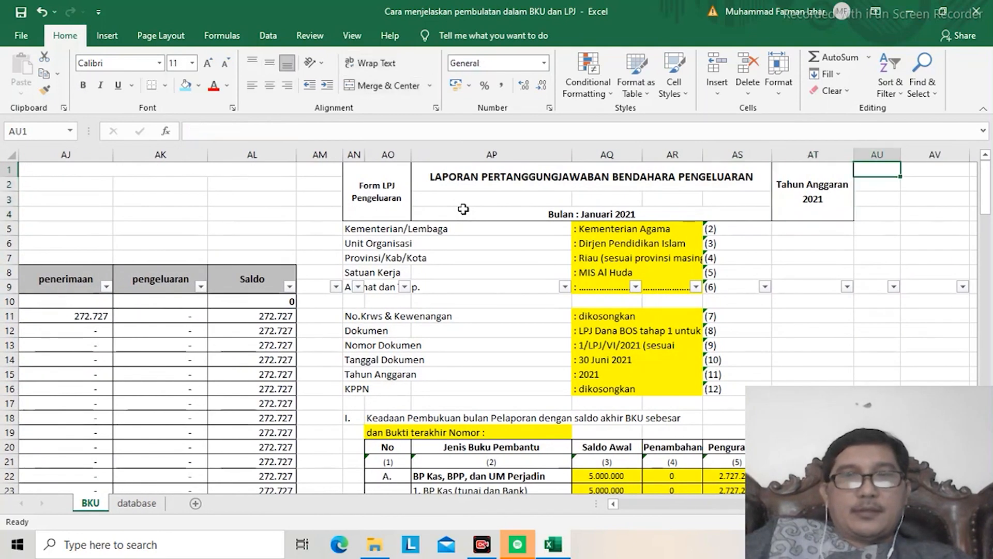
key("Right")
key("Down")
key("Down")
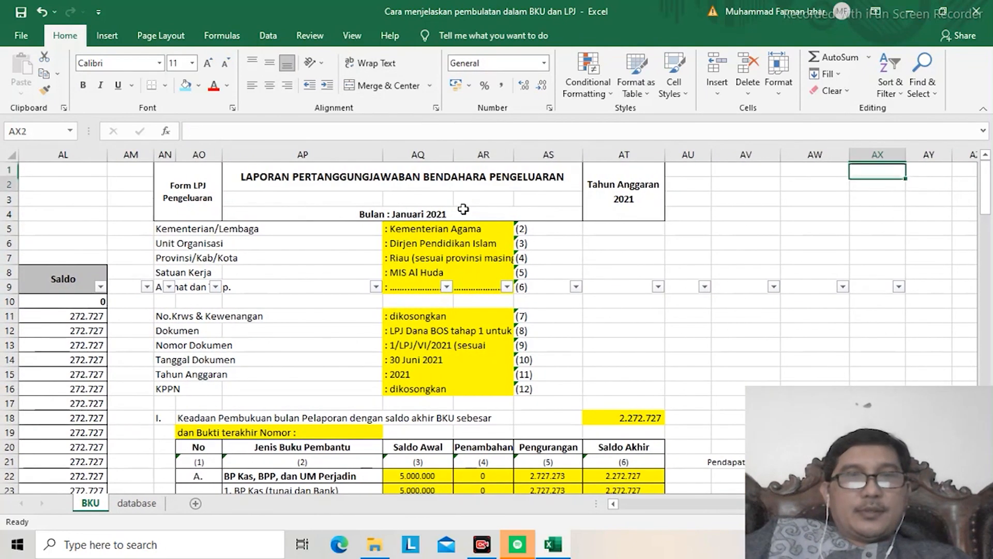
key("Down")
key("Down")
key("Down")
key("Down")
key("Down")
key("Down")
key("Down")
key("Down")
key("Down")
key("Down")
key("Down")
key("Down")
key("Down")
key("Down")
key("Down")
key("Down")
key("Down")
key("Down")
key("Down")
key("Down")
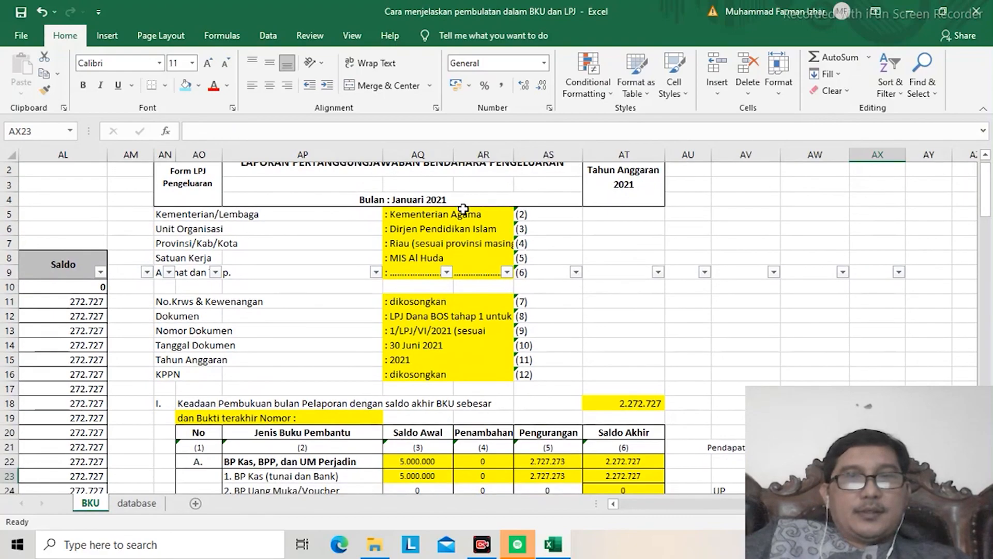
key("Down")
key("Down")
key("Down")
key("Down")
key("Down")
key("Down")
key("Down")
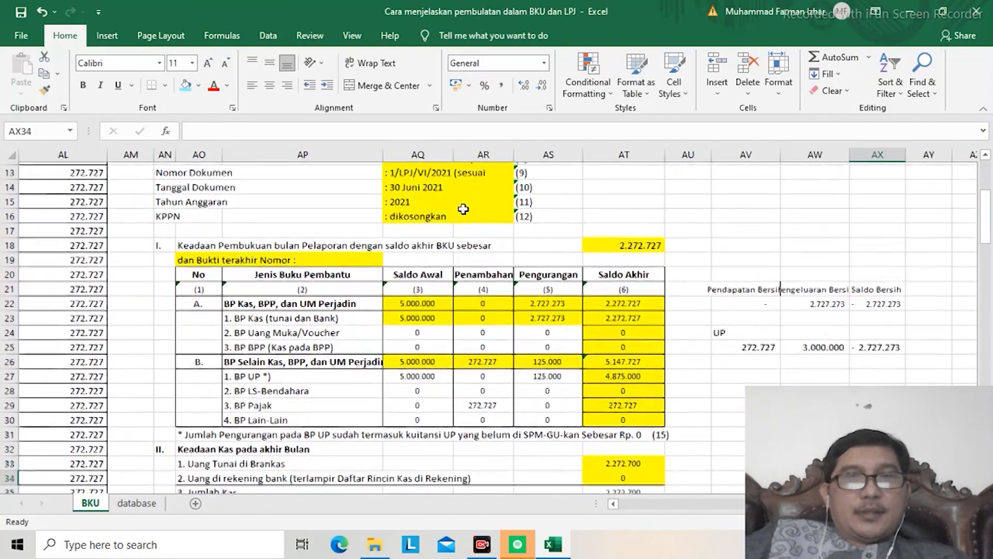
key("Down")
key("Down")
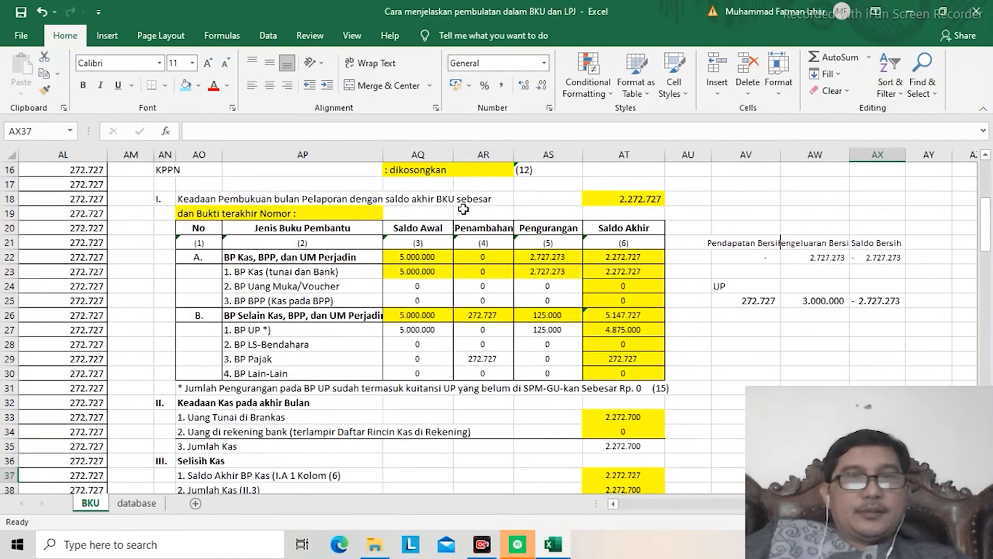
key("Down")
key("Down")
key("Down")
key("Down")
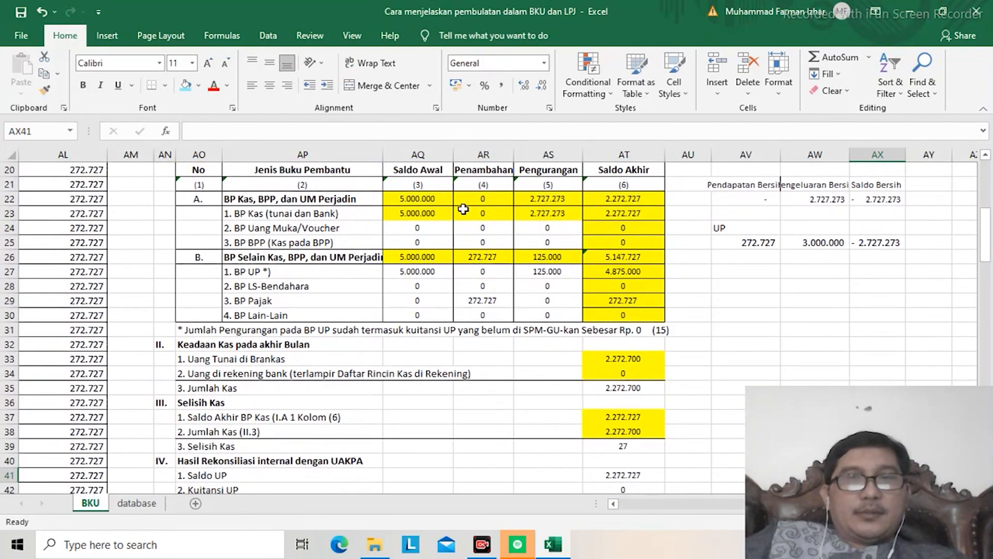
Step: Link the BP UP Pengurangan in AS27 to the BP Kas Pengurangan with the formula =AS23
key("Up")
key("Up")
key("Up")
key("Up")
key("Up")
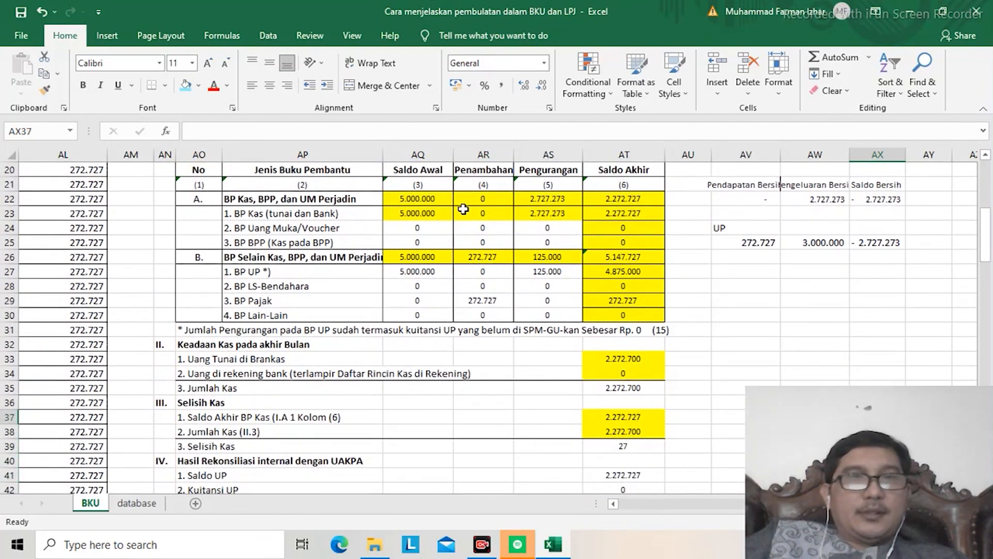
key("Left")
key("Left")
key("Left")
key("Left")
key("Left")
key("Up")
key("Up")
key("Up")
key("Up")
key("Up")
key("Up")
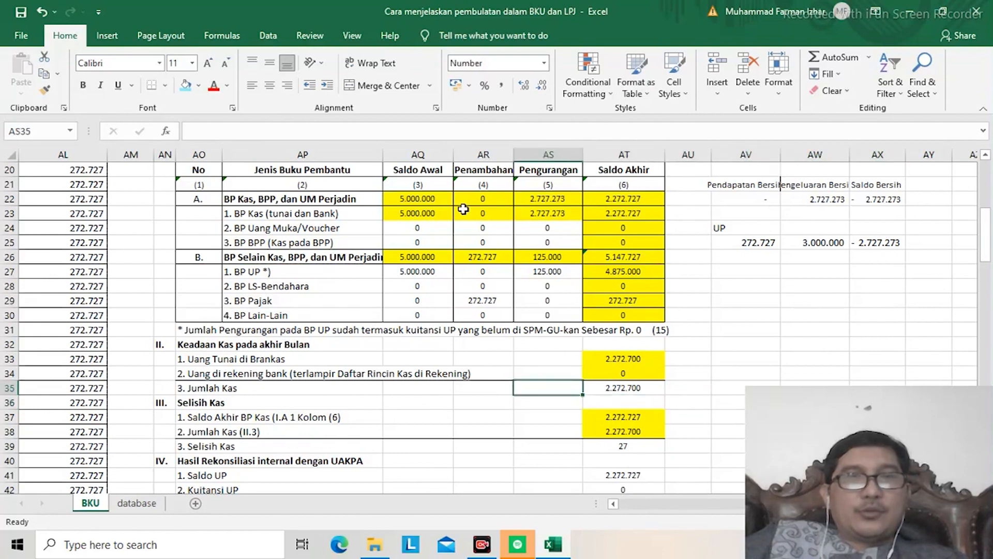
key("Up")
key("Up")
key("Up")
key("Up")
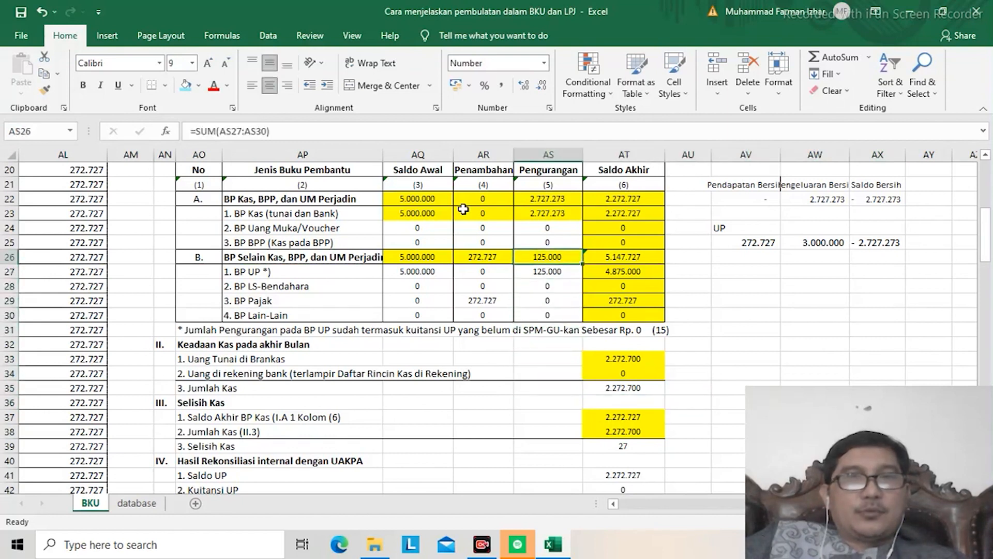
key("Left")
key("Right")
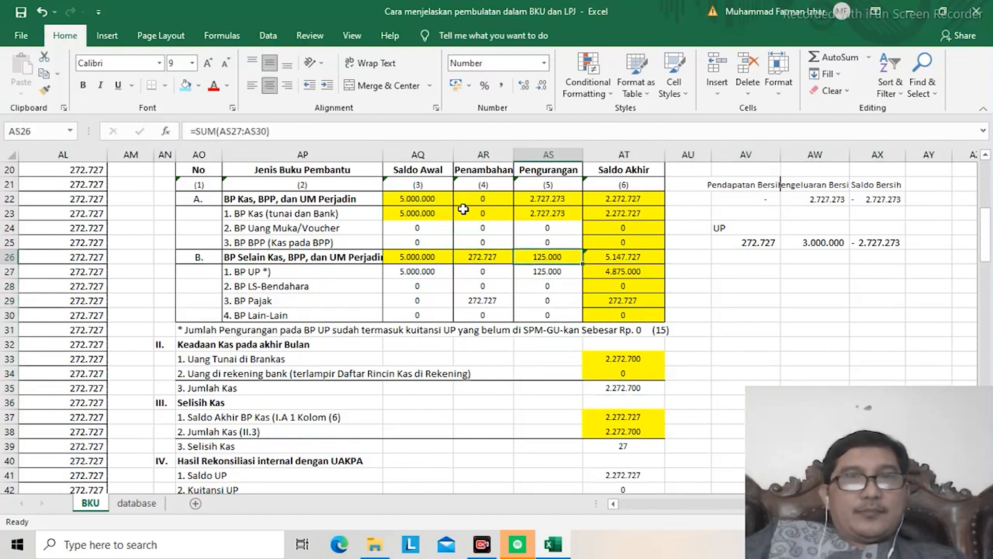
key("Down")
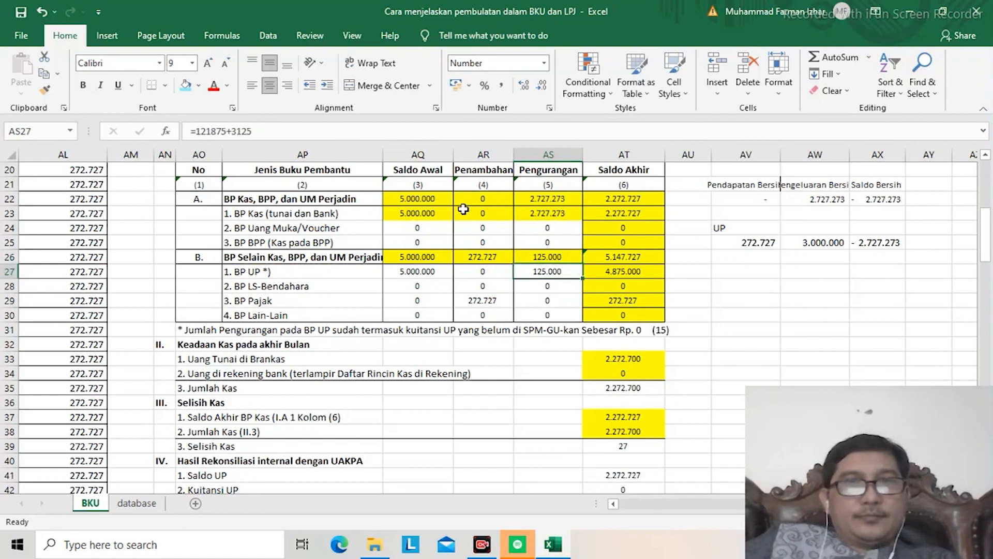
type("=")
key("Up")
key("Up")
key("Up")
key("Up")
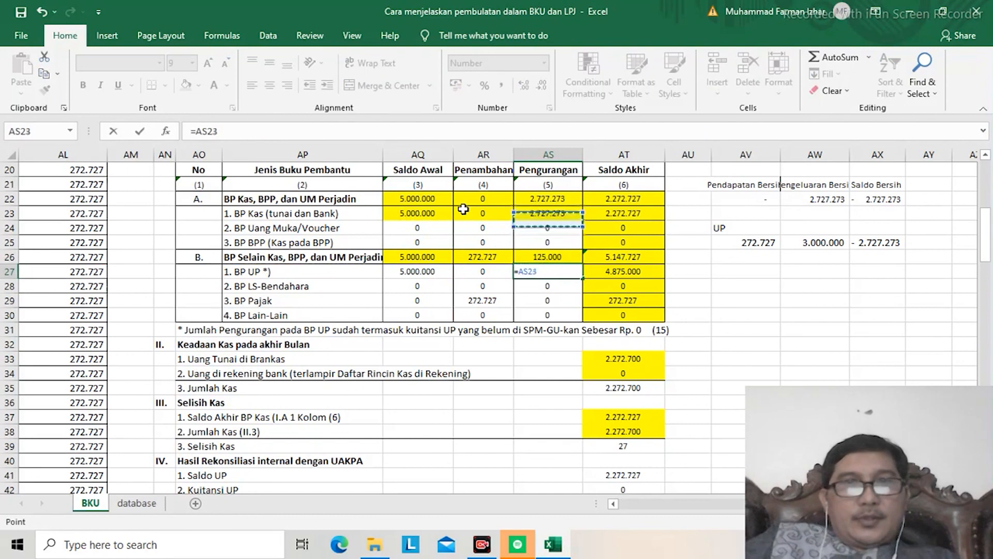
key("Return")
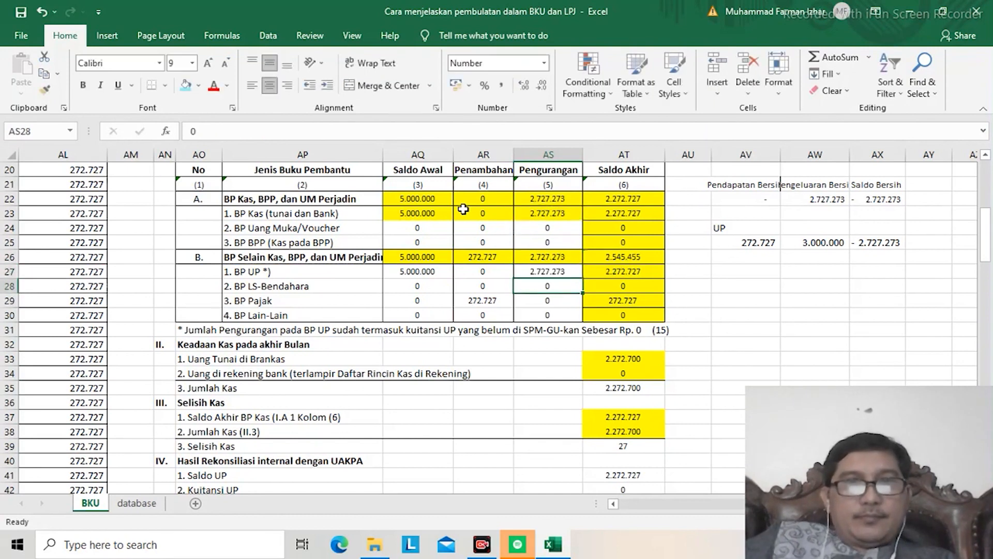
Step: Extend the BP UP Pengurangan formula in AS27 to =AS23+AR29 so it includes the BP Pajak Penambahan
key("Up")
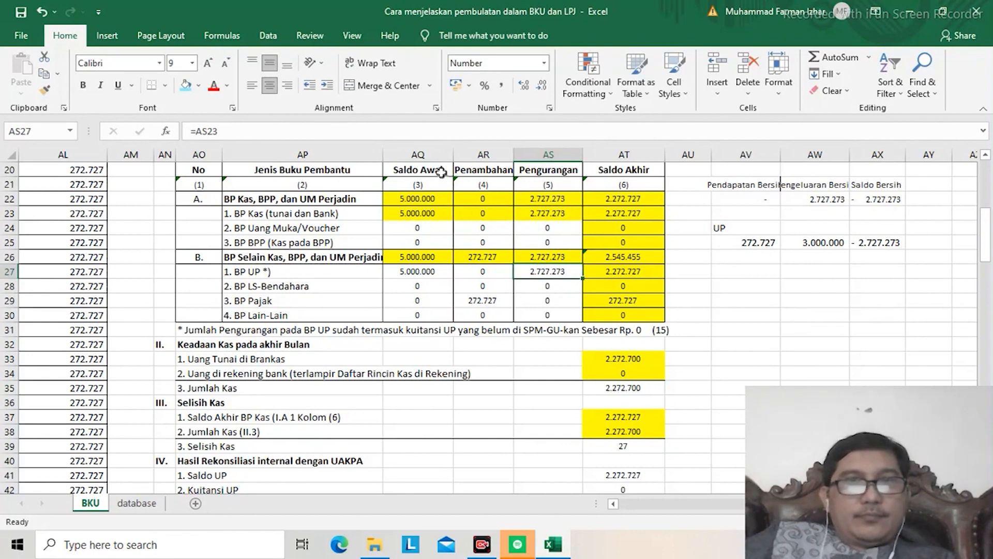
left_click(224, 125)
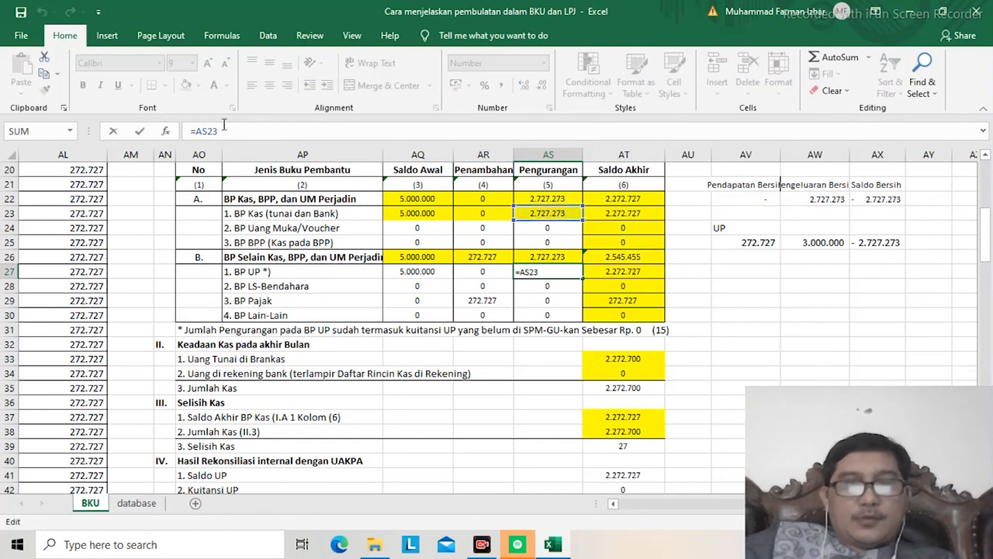
type("+")
left_click(475, 300)
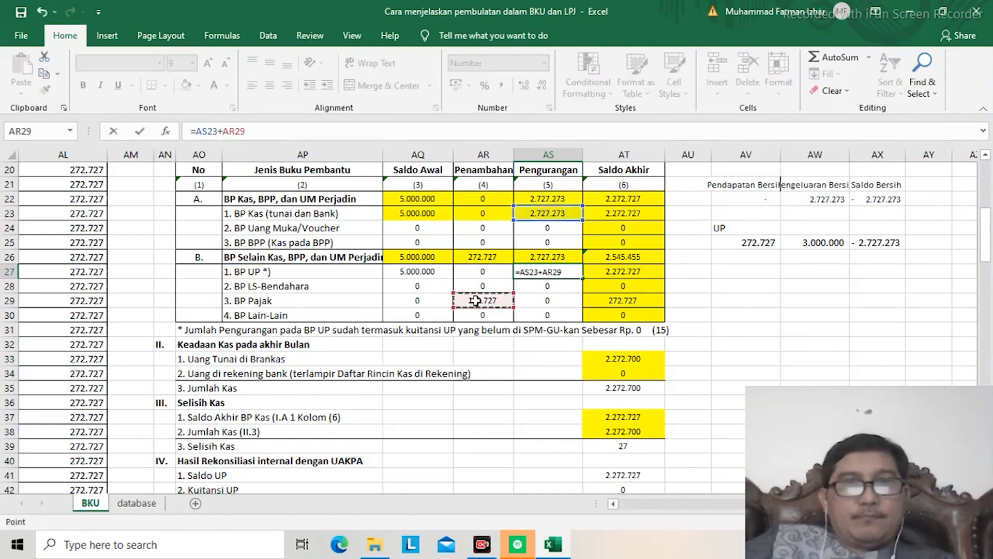
key("Return")
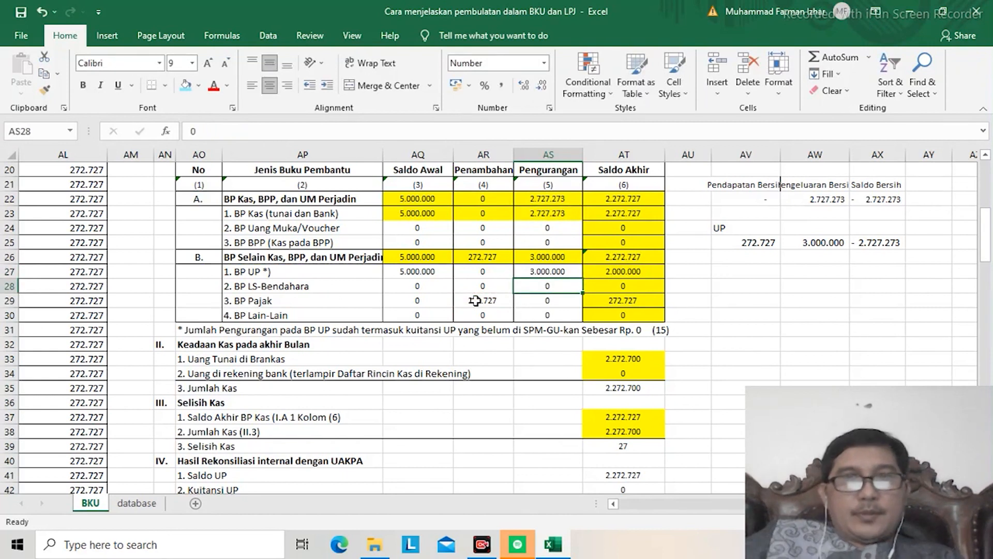
Step: Clear the honor rounding explanation from the LPJ's Penjelasan Selisih Kas section in AO47
key("Down")
key("Down")
key("Down")
key("Down")
key("Down")
key("Down")
key("Down")
key("Down")
key("Down")
key("Down")
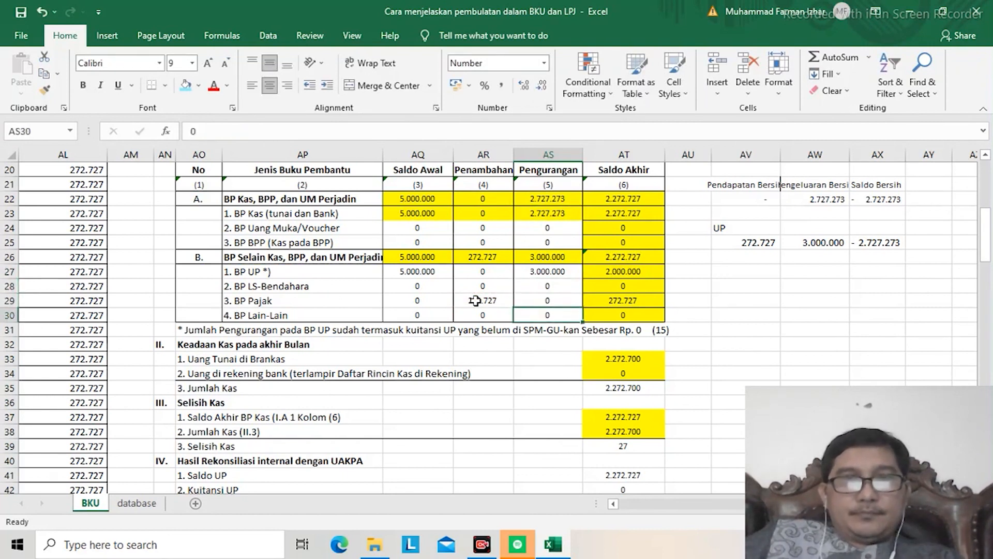
key("Down")
key("Down")
key("Down")
key("Down")
key("Down")
key("Down")
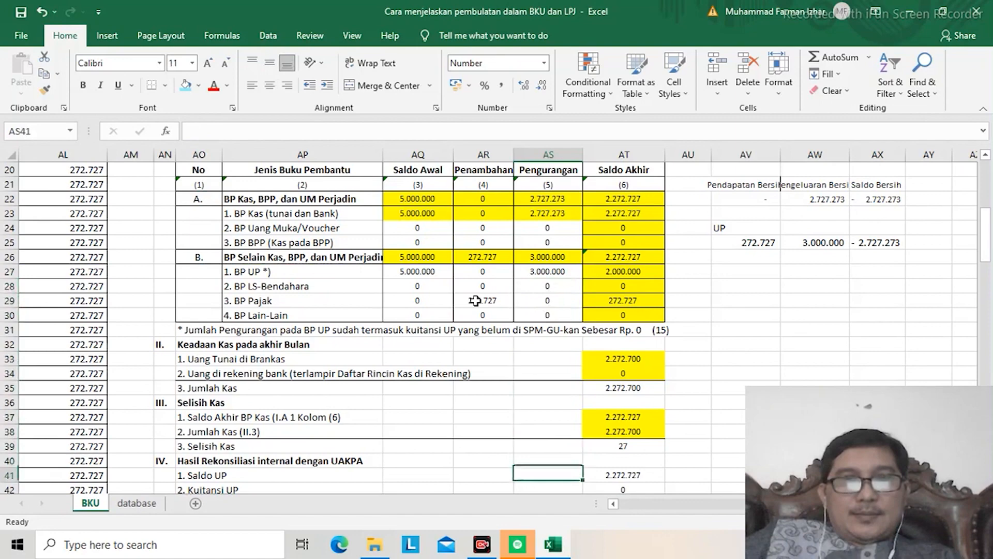
key("Down")
key("Down")
key("Down")
key("Down")
key("Down")
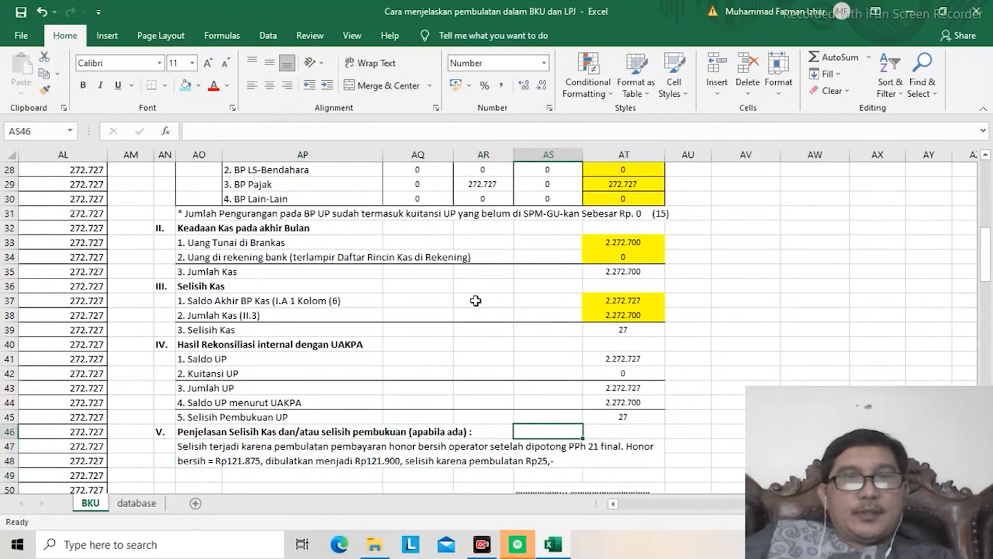
key("Up")
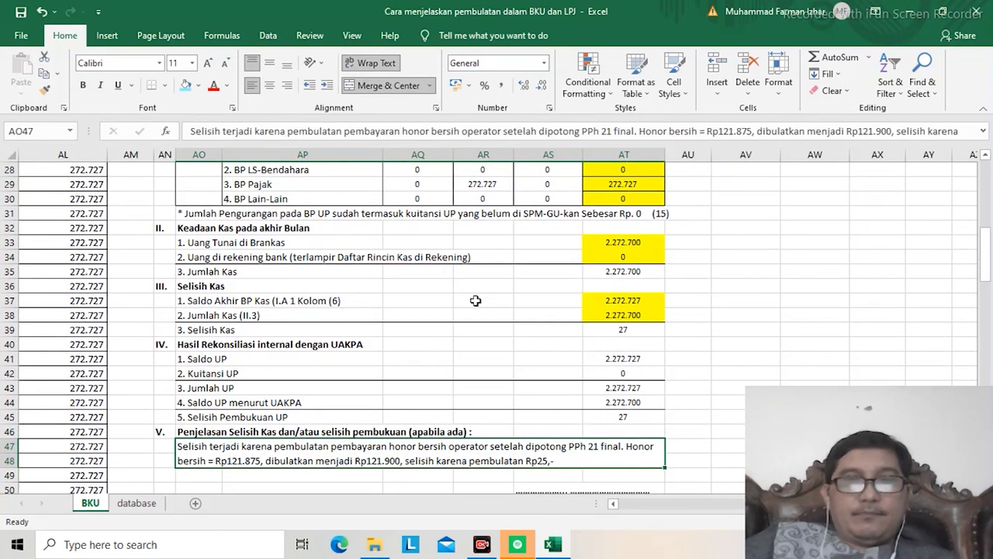
key("Delete")
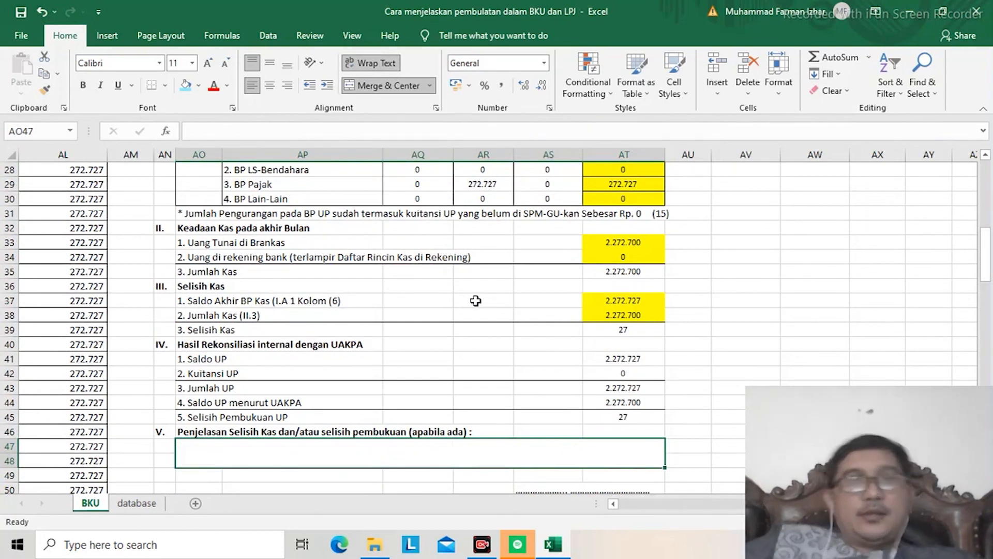
Step: Review the BKU's April entries and the Pembukuan and Uang kas tunai calculations above them
key("Left")
key("Left")
key("Left")
key("Home")
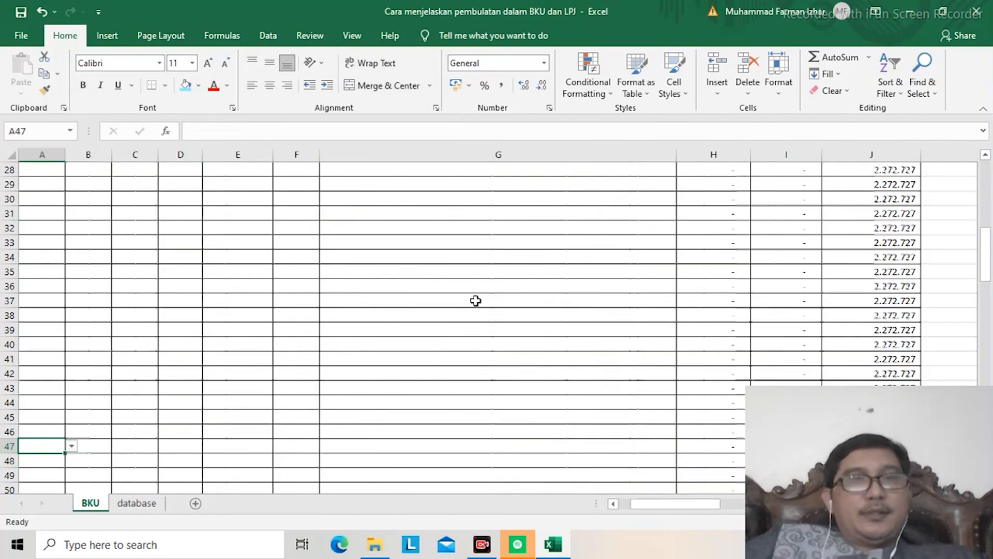
key("ctrl+Up")
key("ctrl+Up")
key("Up")
key("Up")
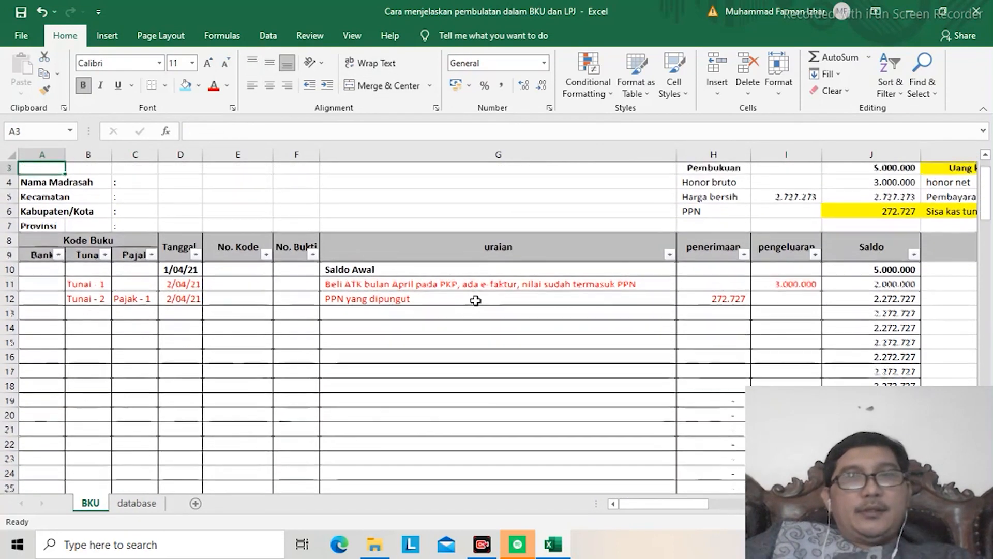
key("Up")
key("Down")
key("Down")
key("Down")
key("Right")
key("Right")
key("Right")
key("Right")
key("Right")
key("Right")
key("Right")
key("Right")
key("Right")
key("Right")
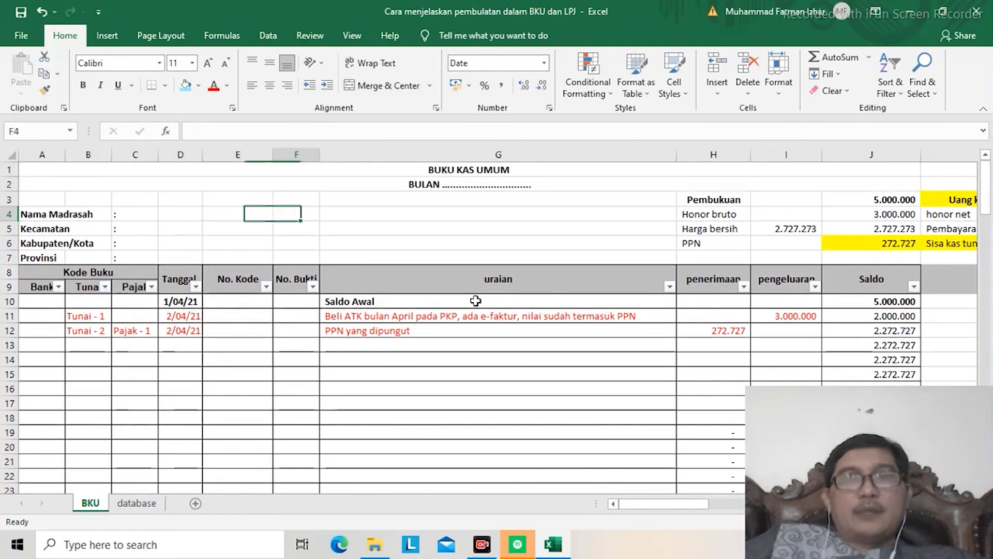
key("Right")
key("Right")
key("Right")
key("Right")
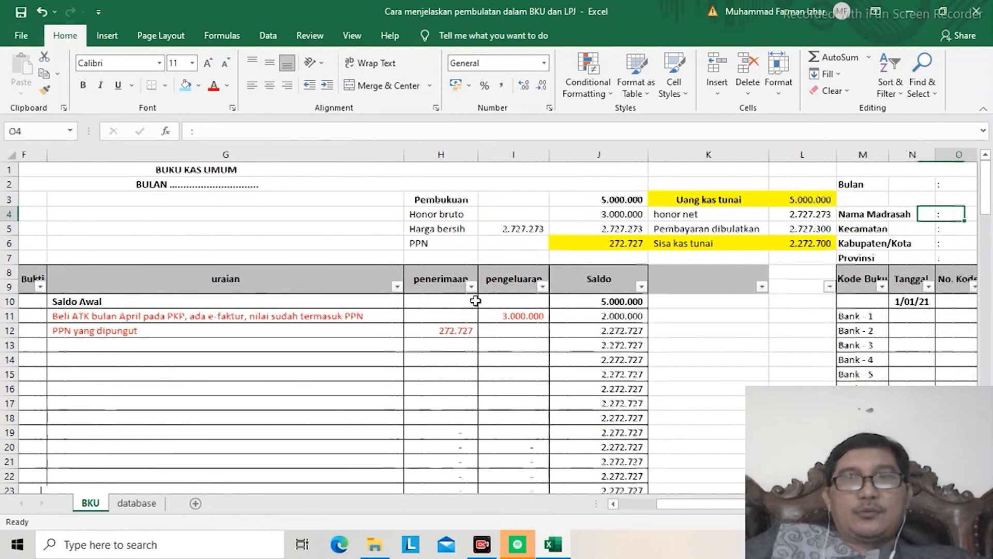
key("Left")
key("Left")
key("Left")
key("Down")
key("Down")
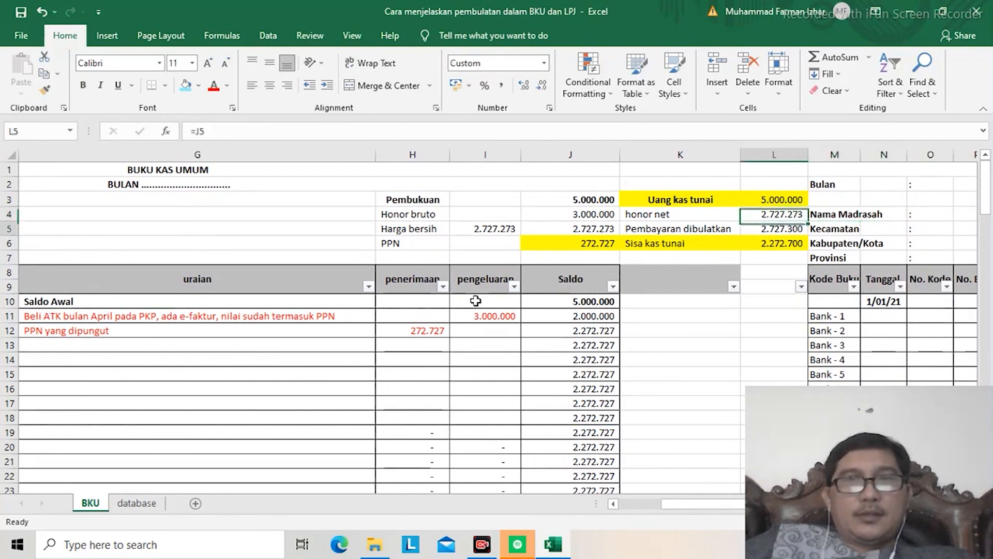
key("Down")
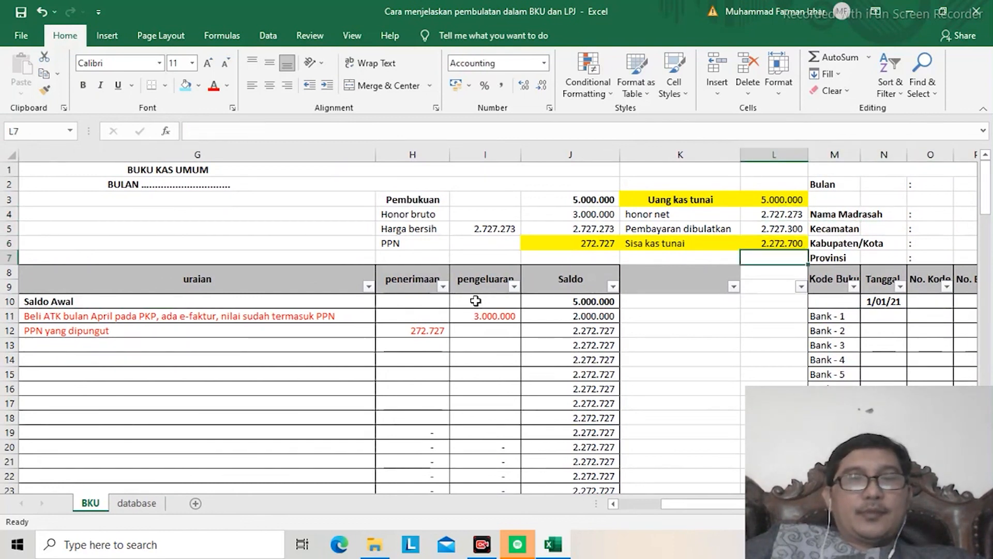
key("ctrl+Left")
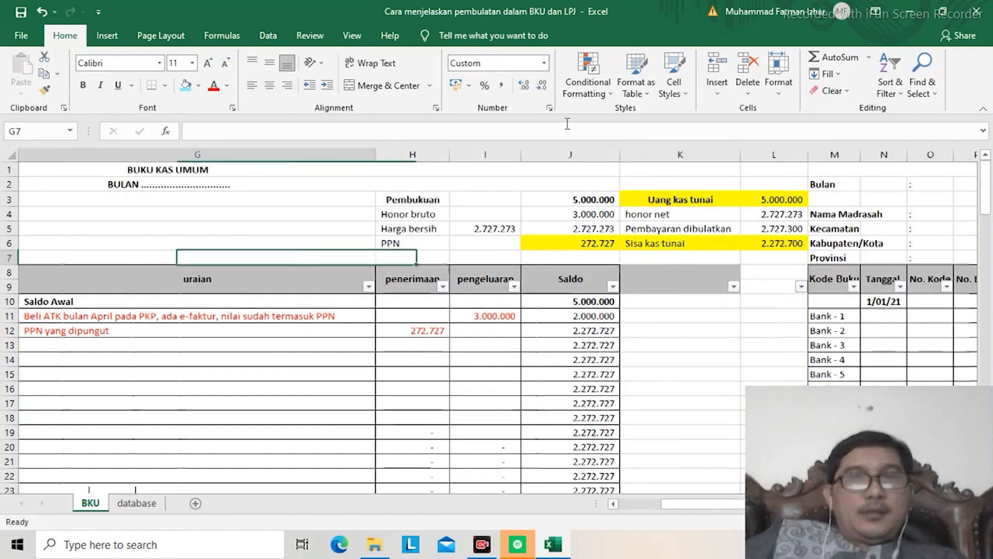
key("ctrl+Left")
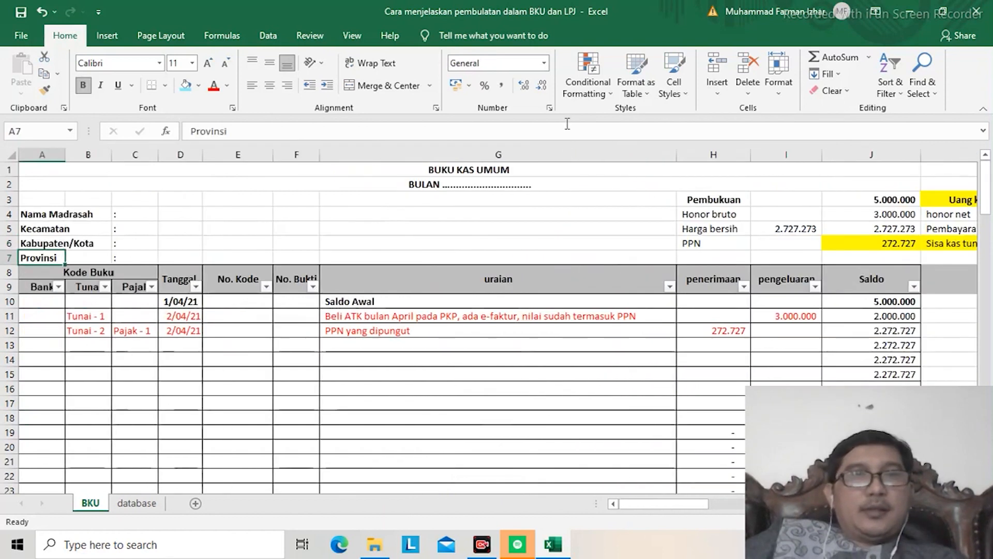
Step: Filter the Bank column of the BKU to show only Saldo Akhir BKU
left_click(58, 288)
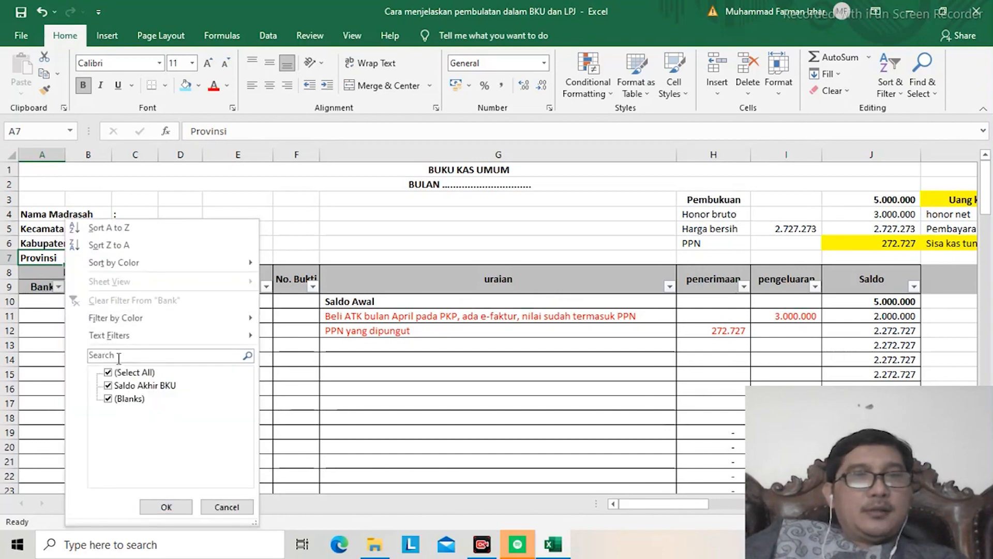
left_click(113, 401)
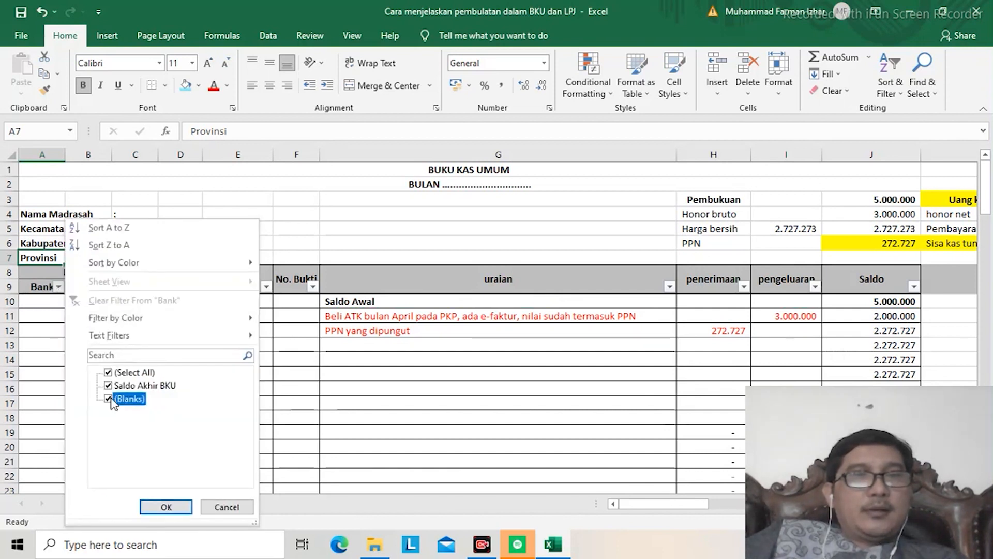
left_click(167, 506)
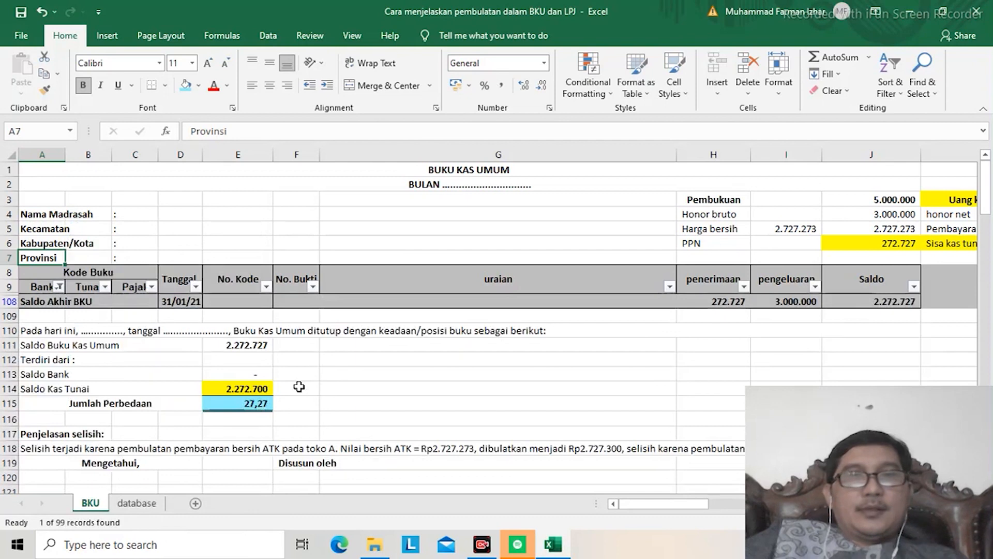
key("Up")
key("Up")
key("Up")
key("Up")
key("Up")
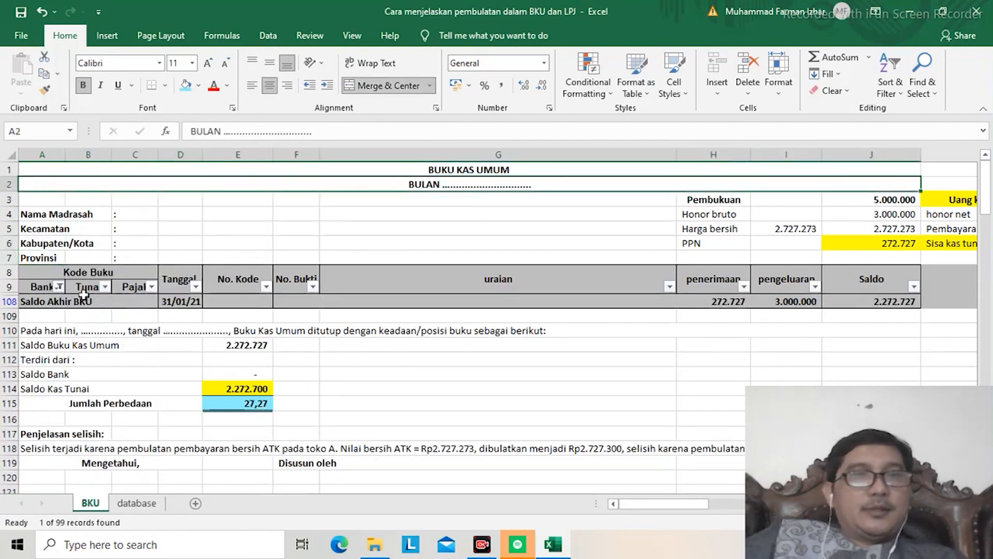
Step: Restore all entries in the Bank column filter
left_click(58, 287)
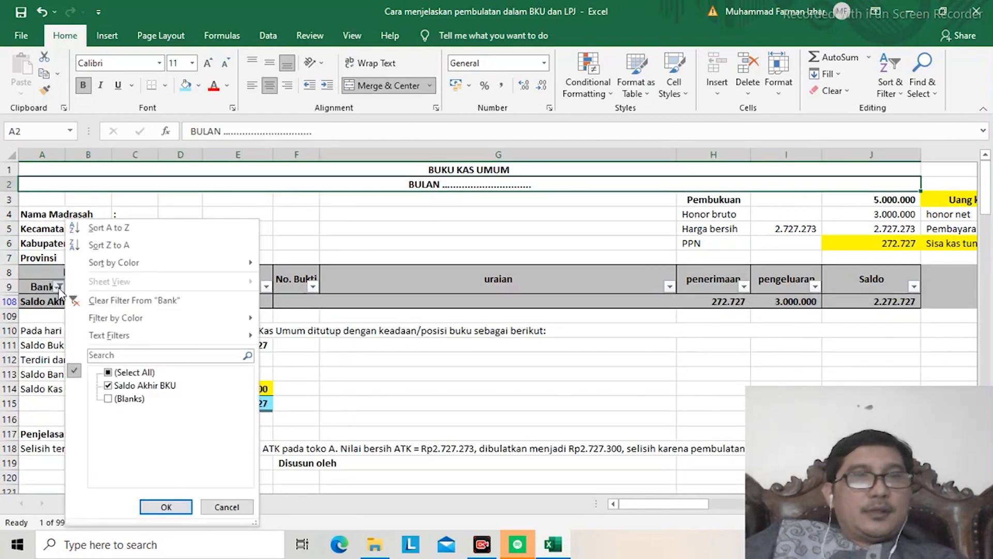
left_click(108, 372)
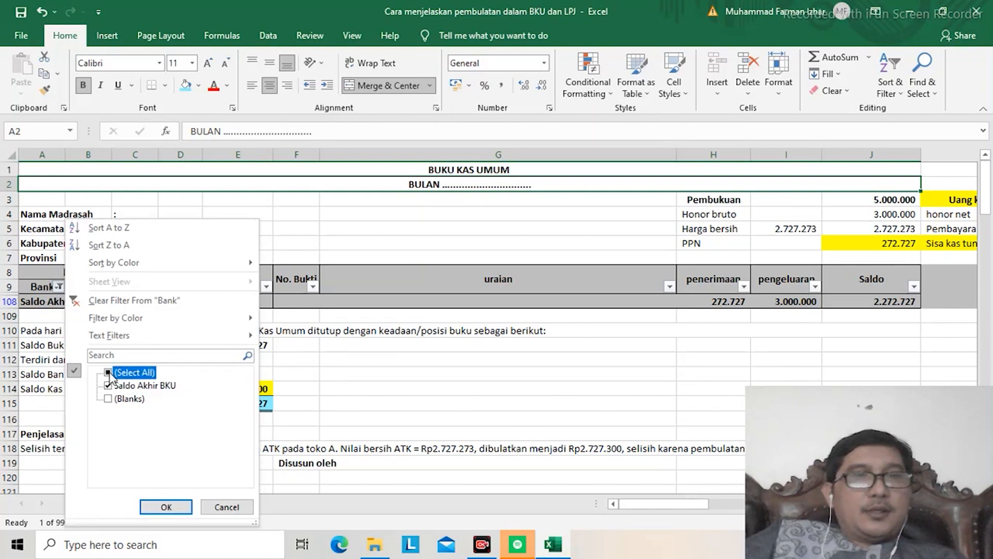
left_click(166, 508)
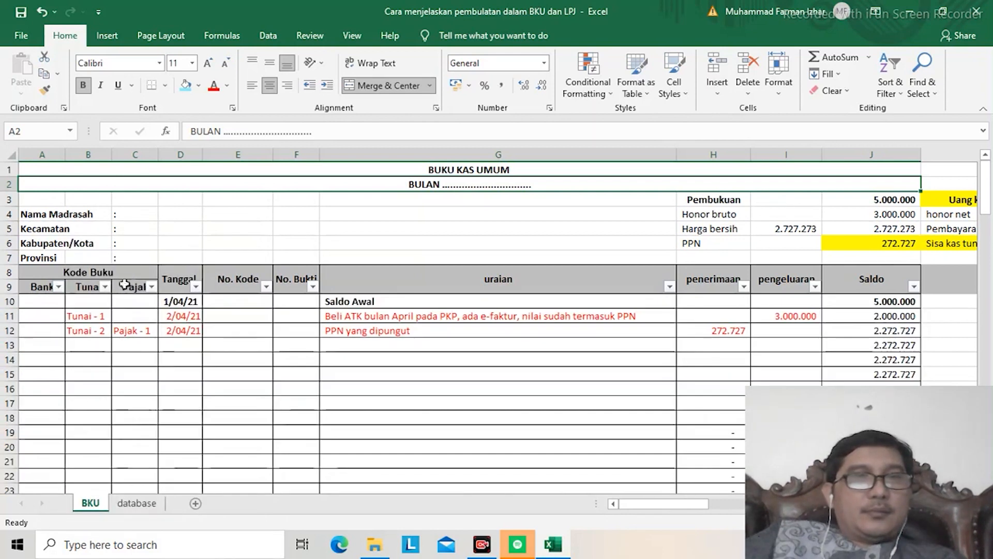
Step: Filter the Tanggal column of the BKU to hide the rows with blank dates
left_click(196, 288)
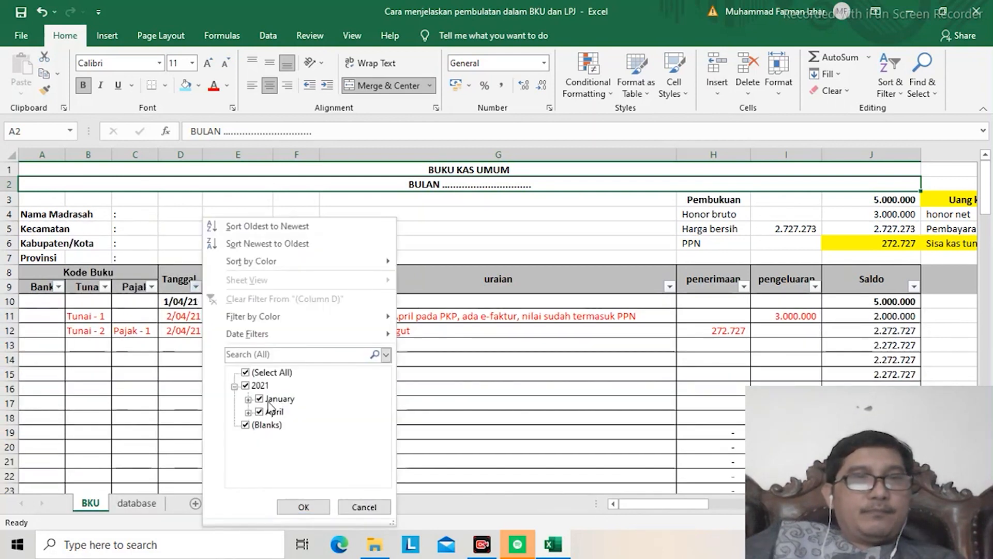
left_click(246, 425)
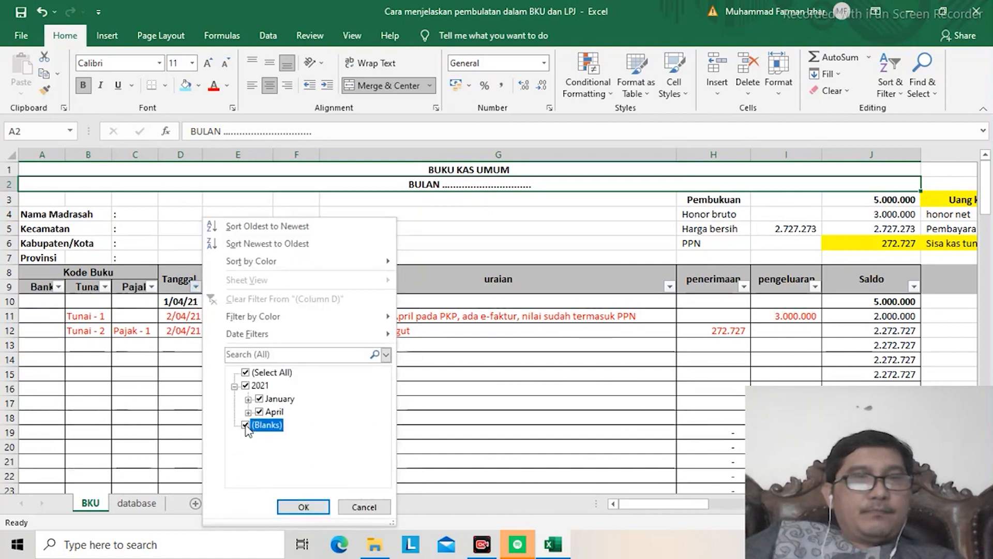
left_click(311, 507)
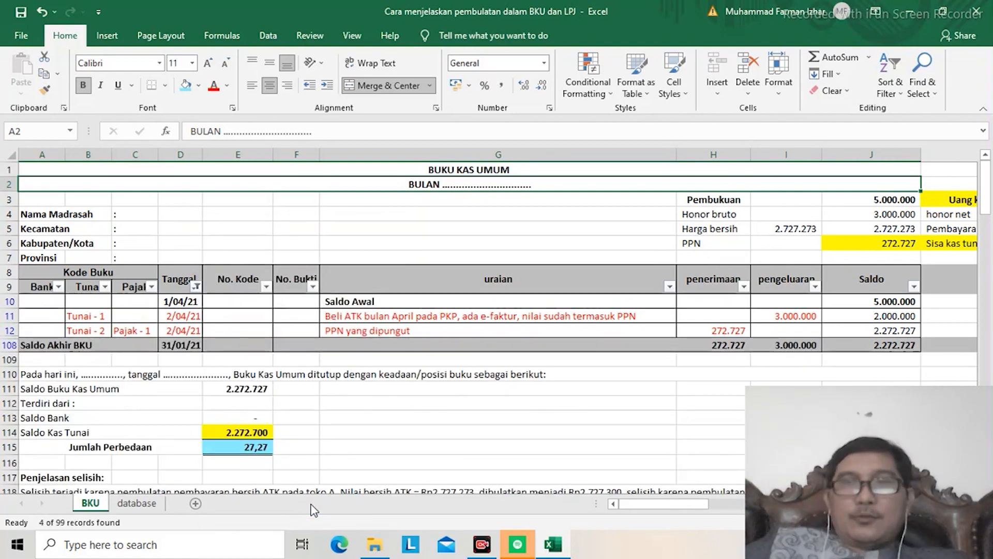
Step: Change the uraian of the Tunai - 2 entry in row 12 to "PPN yang dibayarkan"
key("Down")
key("Down")
key("Down")
key("Down")
key("Down")
key("Down")
key("Down")
key("Down")
key("Down")
key("Down")
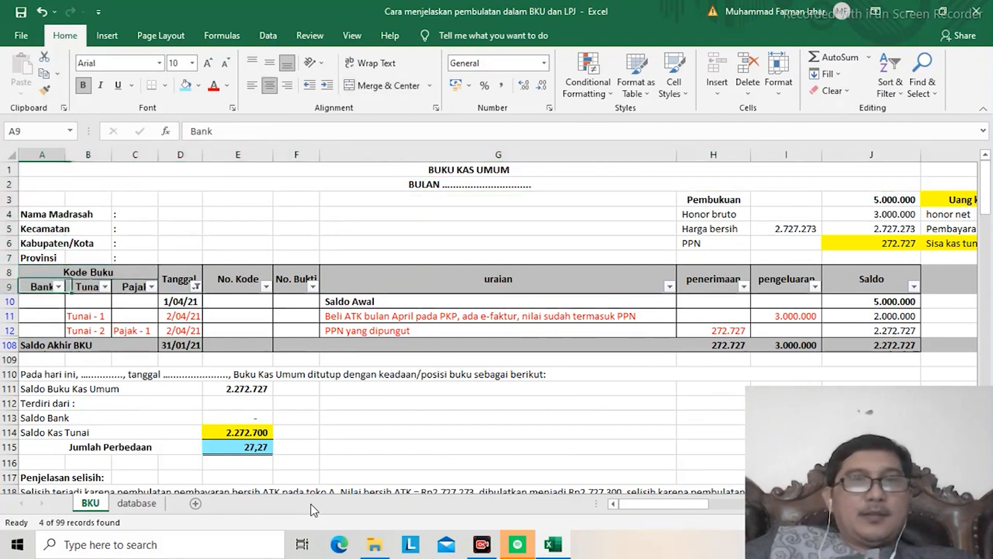
key("Right")
key("Right")
key("Right")
key("Right")
key("Right")
key("Right")
key("Right")
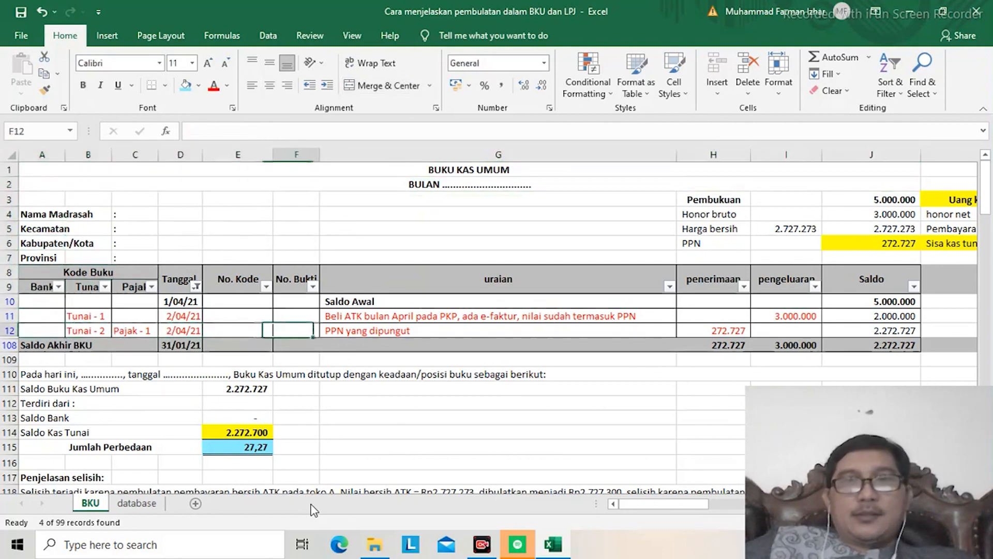
key("Right")
key("Right")
key("Left")
key("Left")
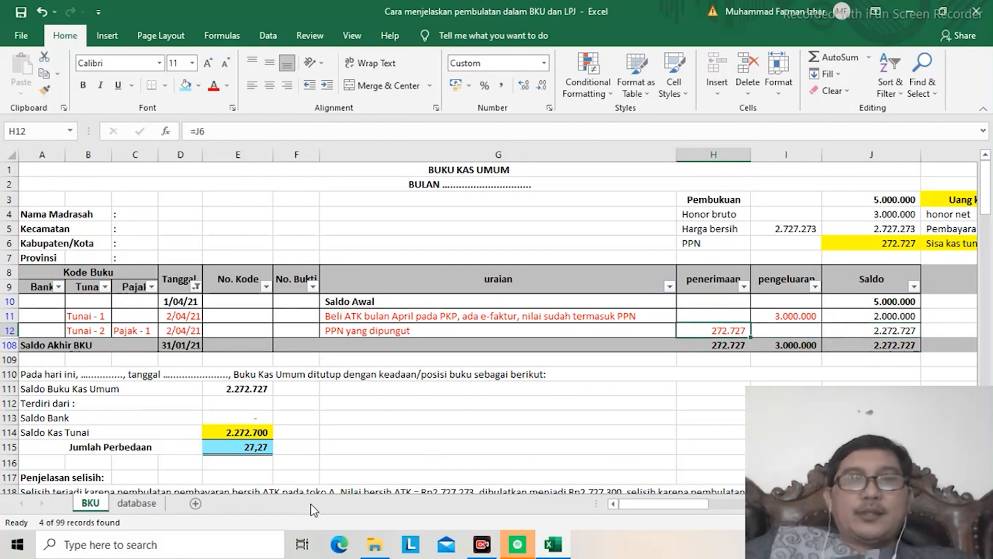
key("Left")
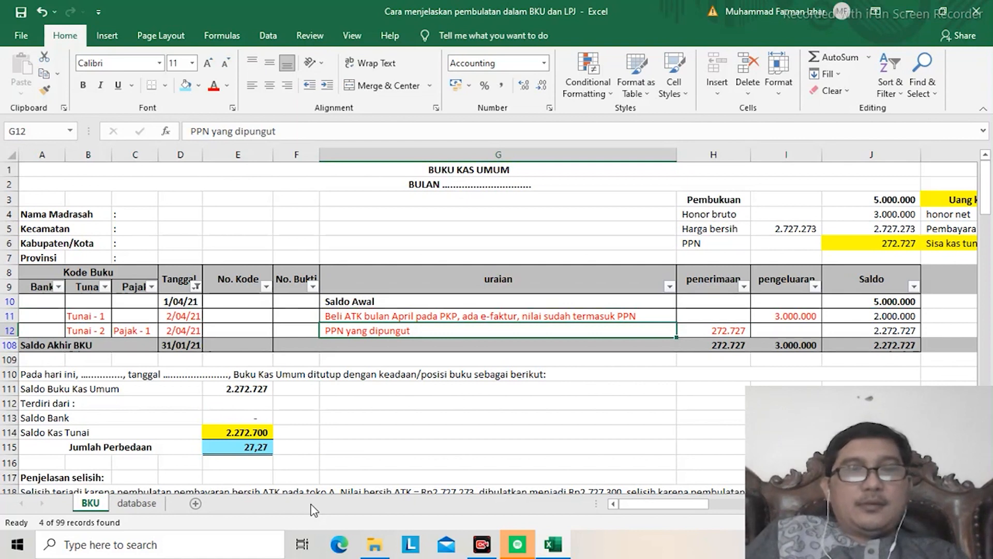
type("PPN yang")
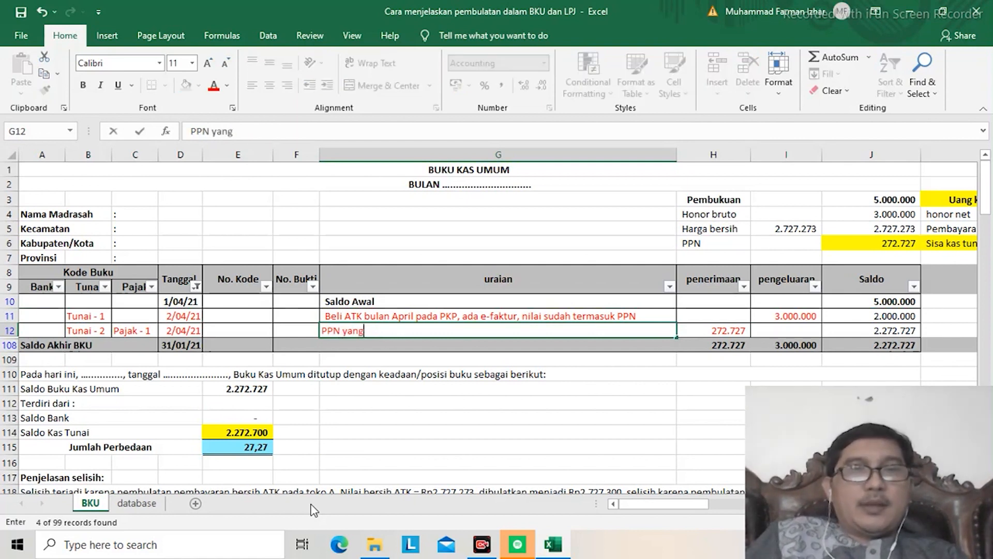
type(" dibayarkan")
key("Return")
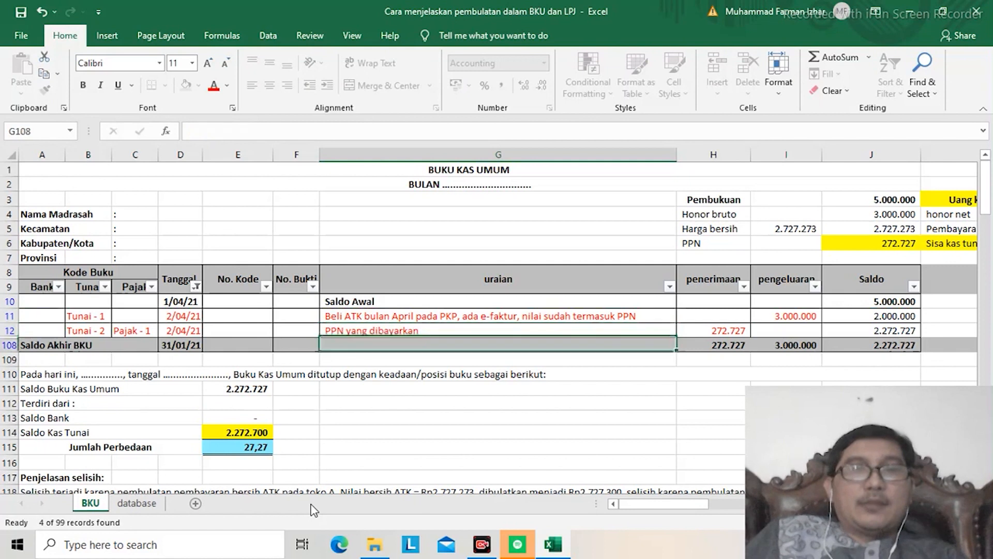
Step: Copy the PPN formula in row 12 from the penerimaan column to the pengeluaran column
key("Up")
key("Right")
key("Right")
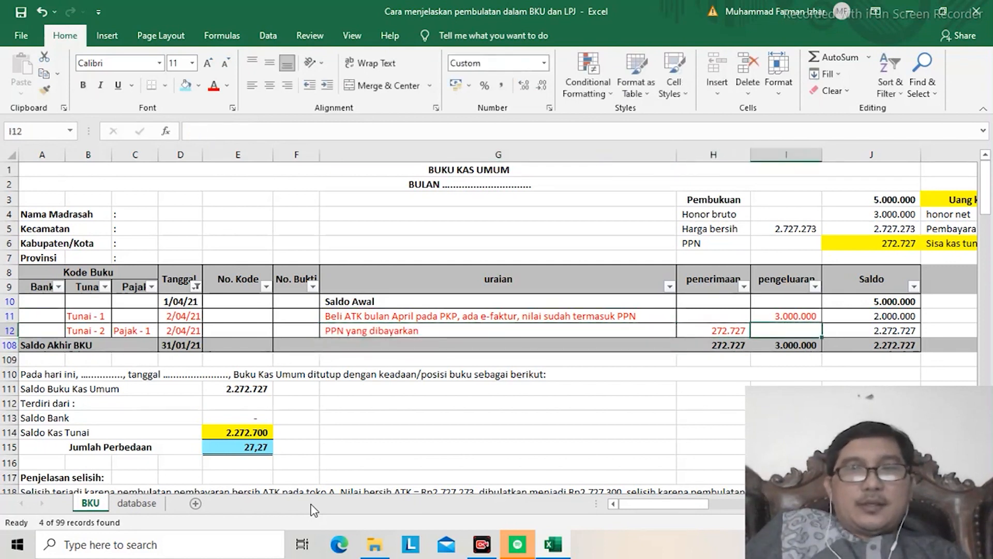
key("Left")
key("ctrl+c")
key("Right")
key("ctrl+v")
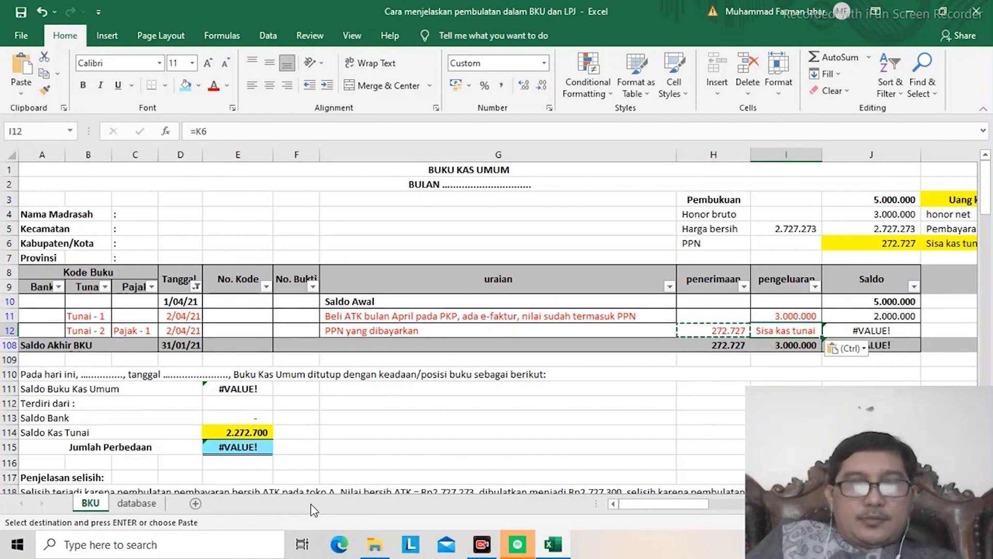
Step: Link the pengeluaran of the "PPN yang dibayarkan" entry in row 12 to its penerimaan amount in H12
type("=")
key("Left")
key("Return")
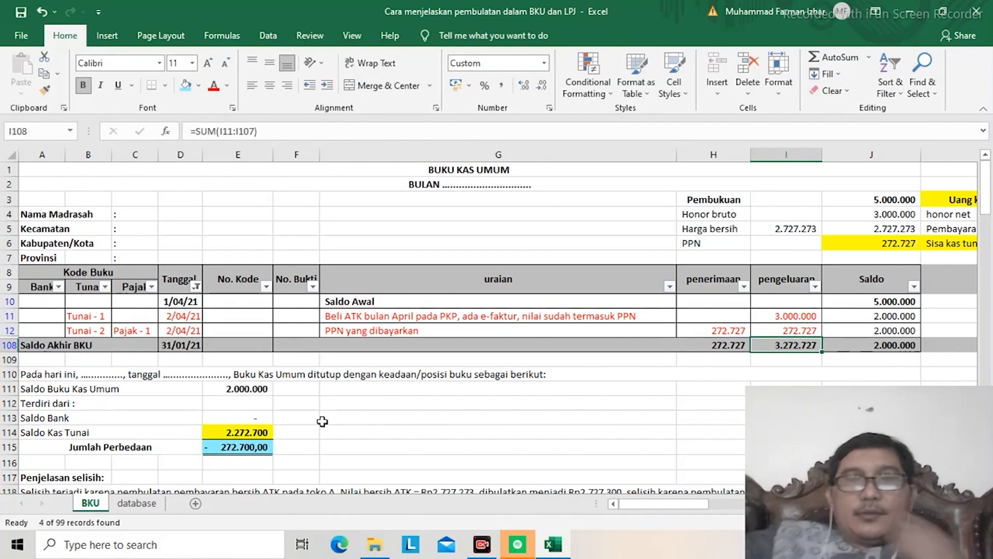
Step: Set the honor net amount in the Uang kas tunai block to the formula =J4
key("Right")
key("Right")
key("Right")
key("Right")
key("Right")
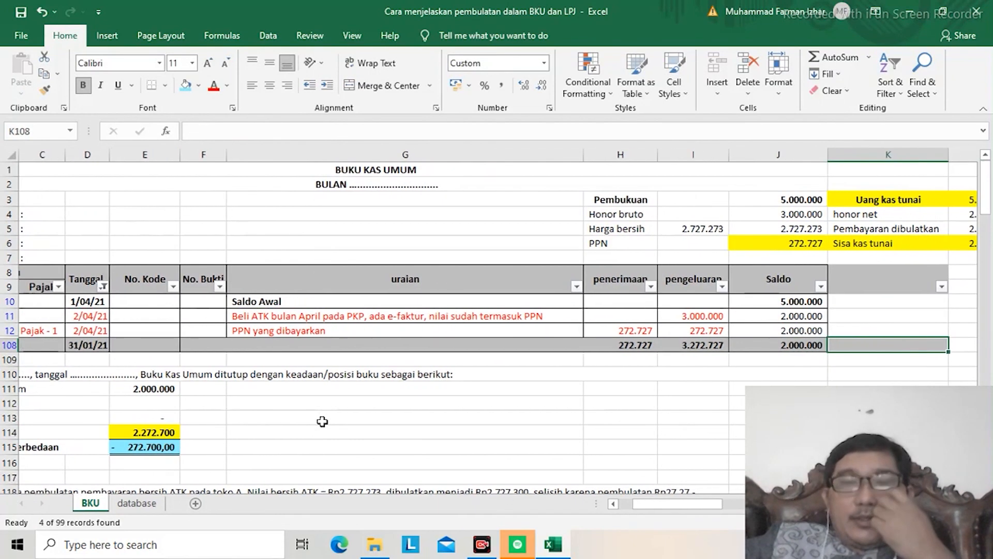
key("Up")
key("Up")
key("Up")
key("Up")
key("Up")
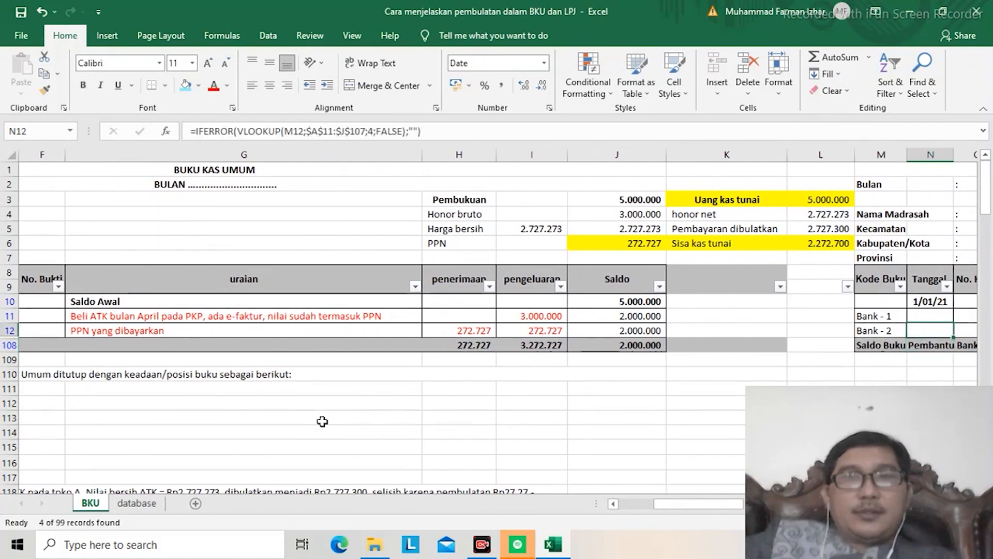
key("Up")
key("Up")
key("Up")
key("Left")
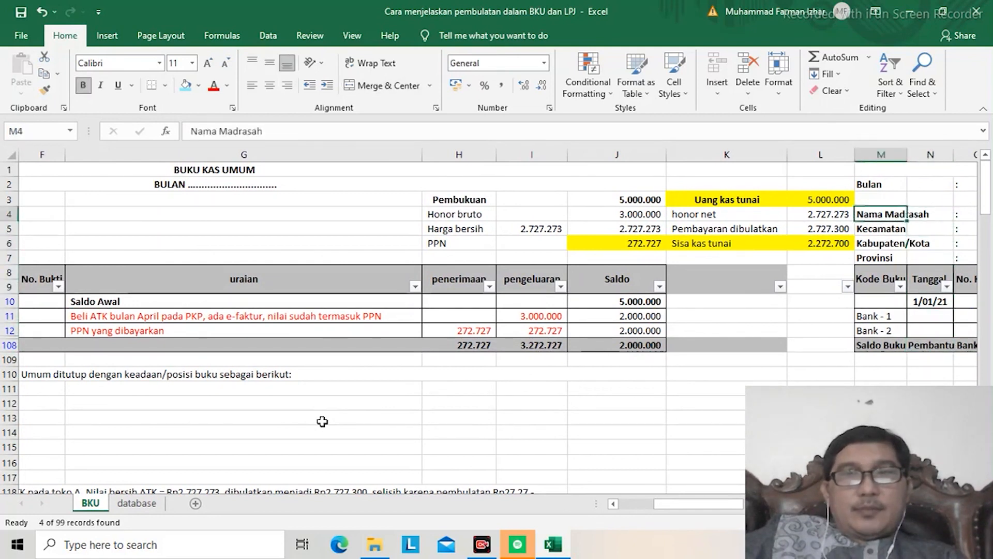
key("Left")
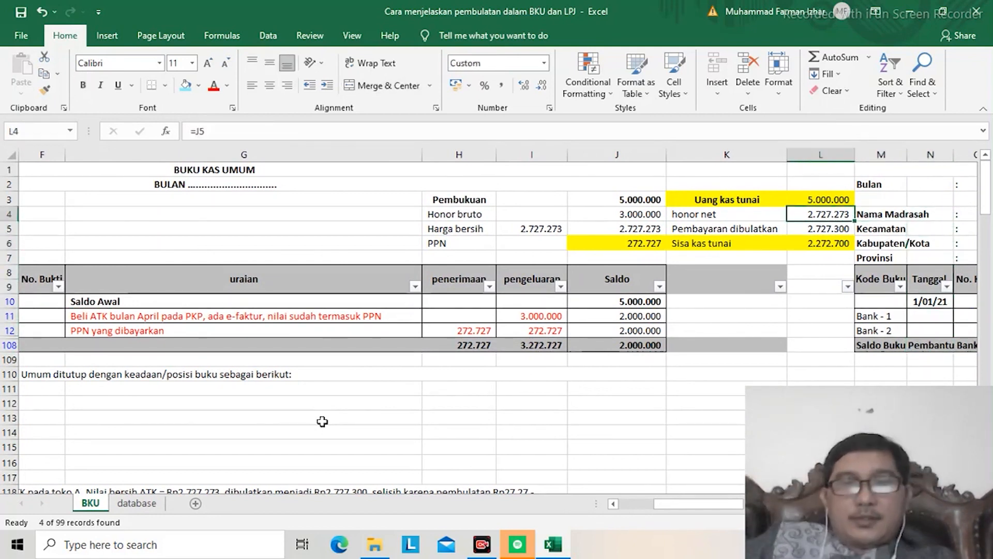
type("=j4")
key("Return")
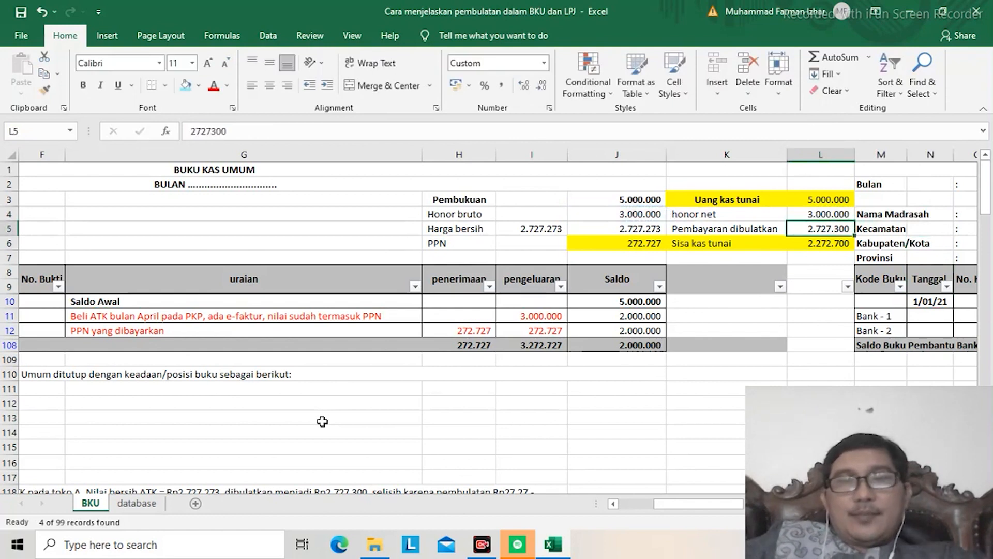
Step: Set the Pembayaran dibulatkan amount to reference the Honor bruto value in J4
type("=")
key("Left")
key("Left")
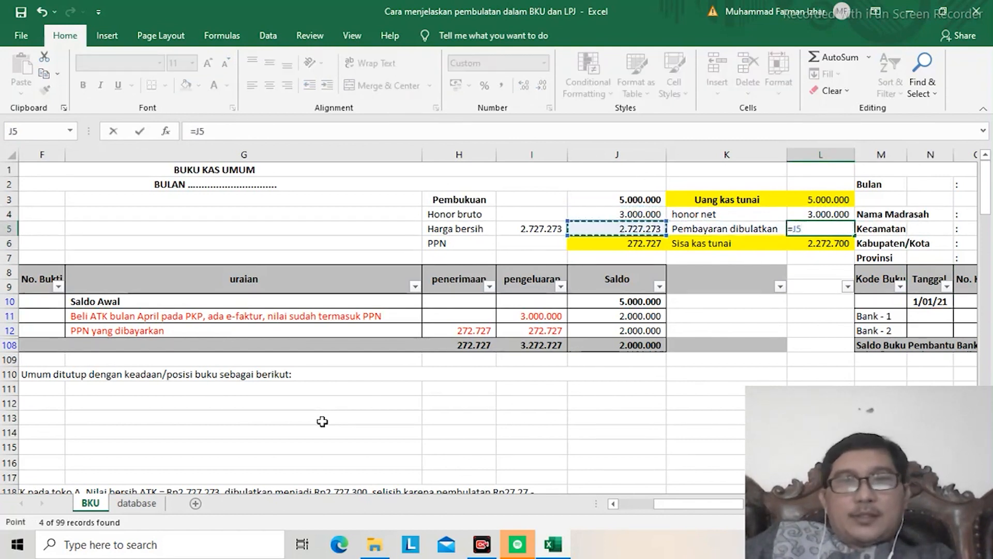
key("Up")
key("Return")
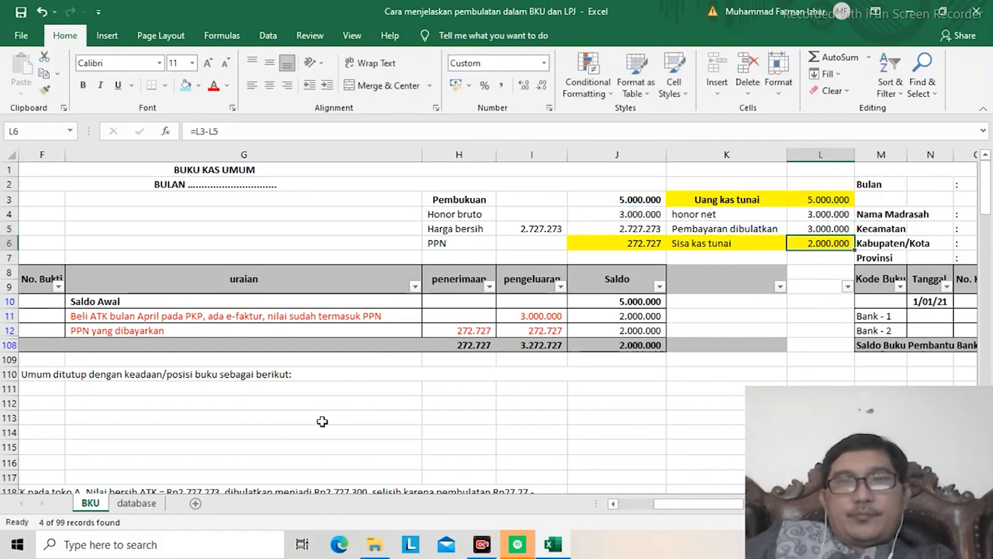
Step: Examine the PPN entry in row 12 and the closing cash balance and Jumlah Perbedaan below the BKU
key("Down")
key("Down")
key("Down")
key("Up")
key("Up")
key("Up")
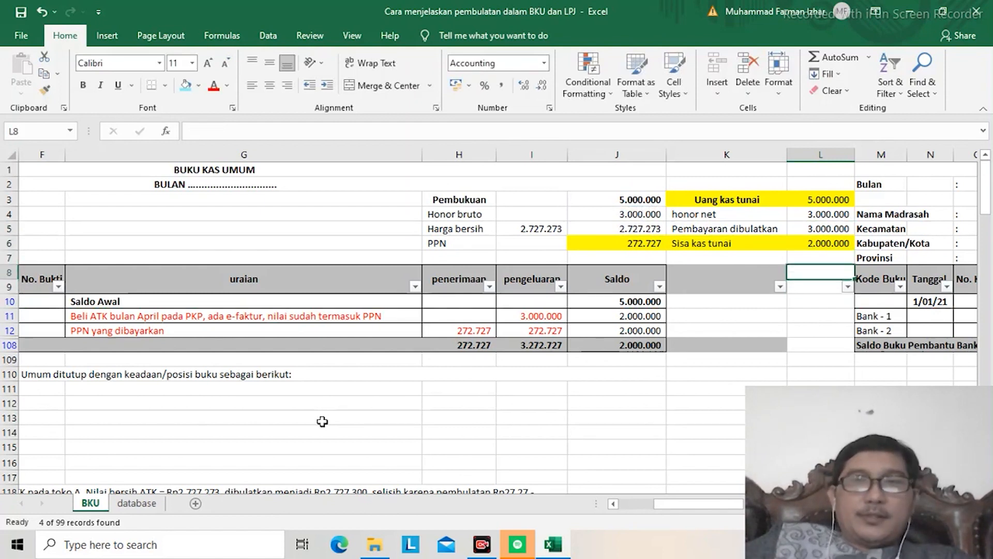
key("Down")
key("Down")
key("Down")
key("Down")
key("Down")
key("Down")
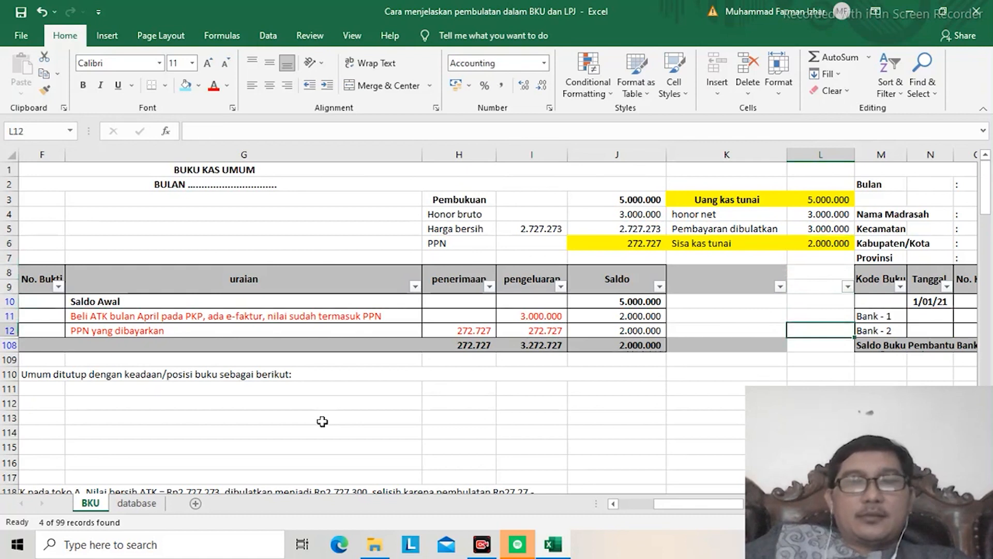
key("Left")
key("Left")
key("Left")
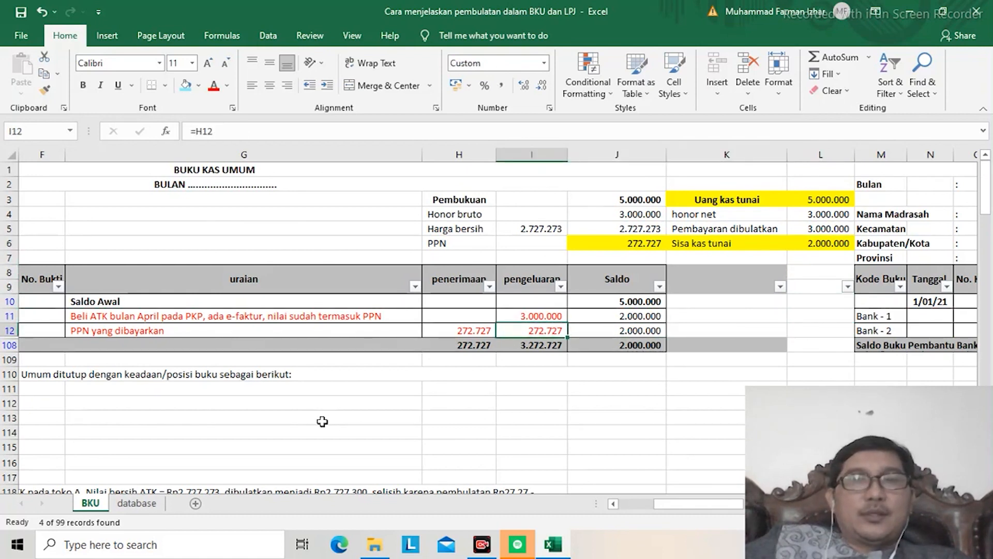
key("Left")
key("Left")
key("Left")
key("Left")
key("Left")
key("Left")
key("Left")
key("Left")
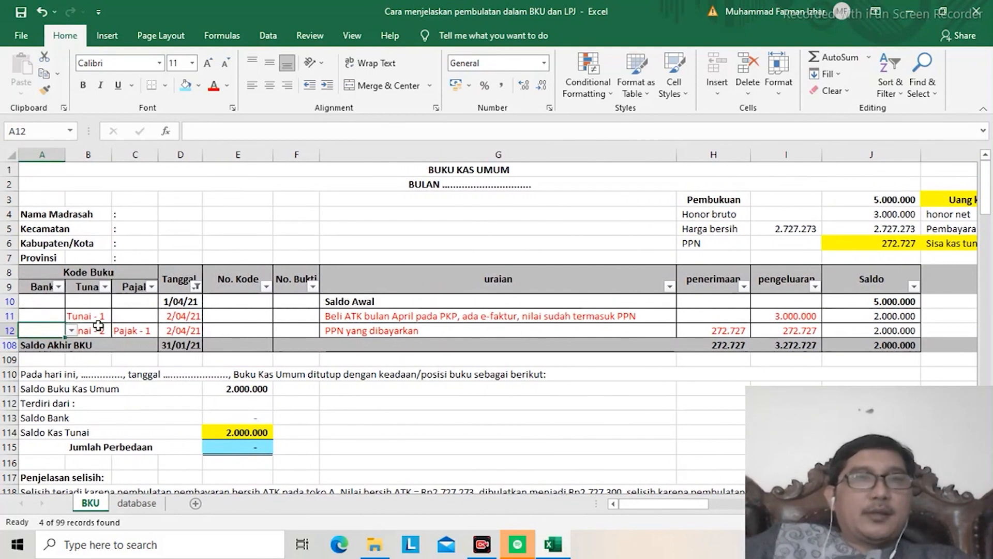
Step: Undo the new formulas for Pembayaran dibulatkan, honor net and the row 12 pengeluaran
left_click(42, 12)
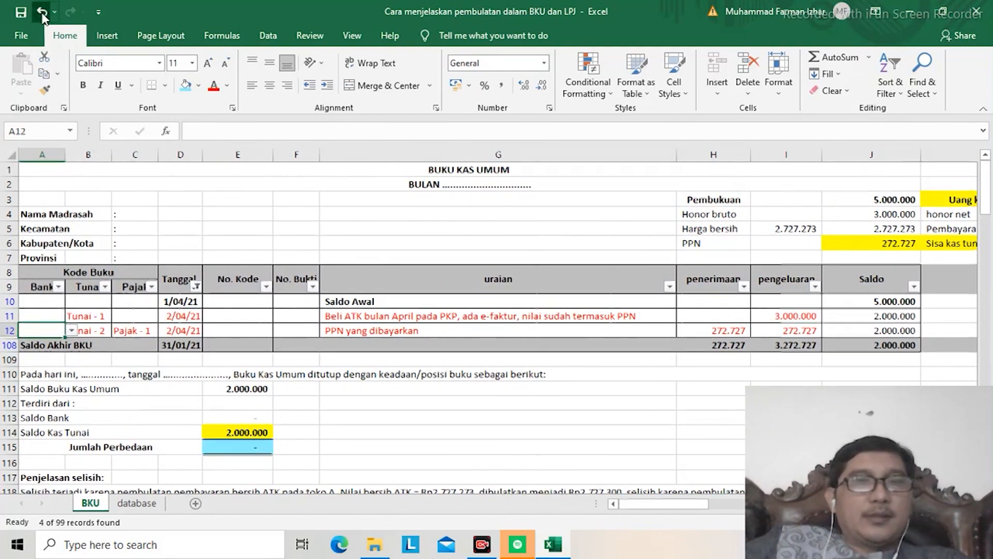
left_click(42, 12)
left_click(42, 12)
left_click(42, 12)
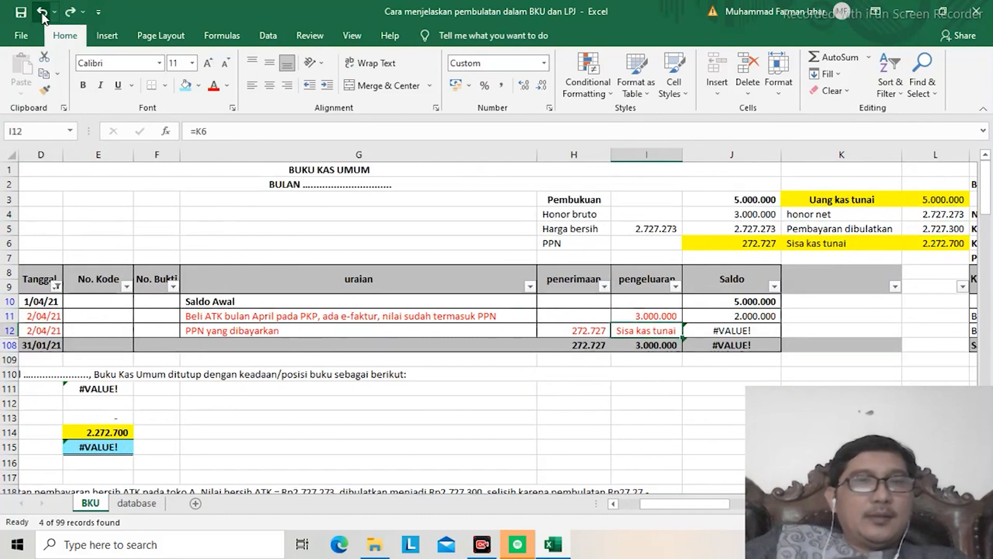
Step: Undo the row 12 changes to the PPN uraian and pengeluaran together with the Tanggal filter
left_click(42, 12)
left_click(42, 12)
left_click(42, 12)
left_click(42, 12)
left_click(42, 12)
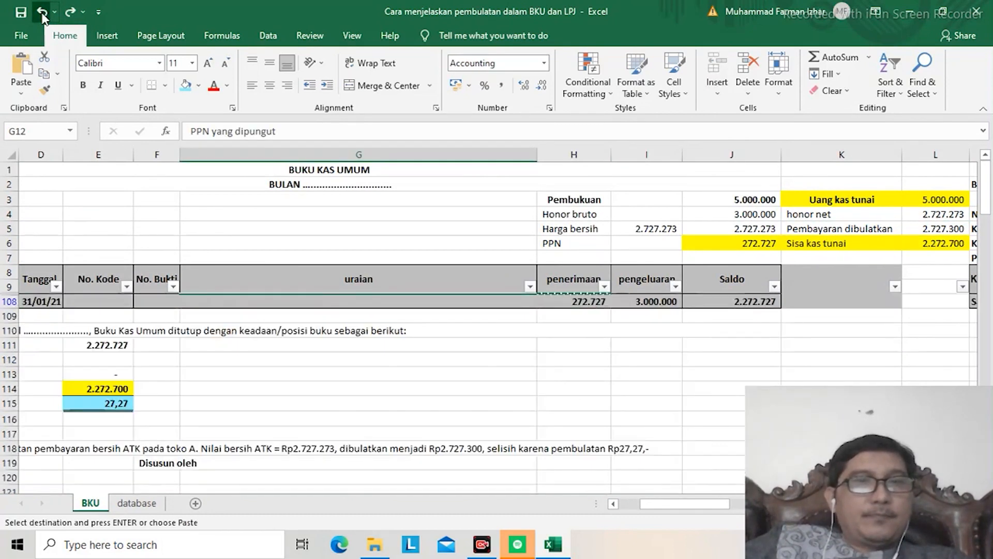
Step: Undo the earlier column filtering and the LPJ correction of the BP UP amount in AS27
left_click(42, 11)
left_click(42, 12)
left_click(42, 12)
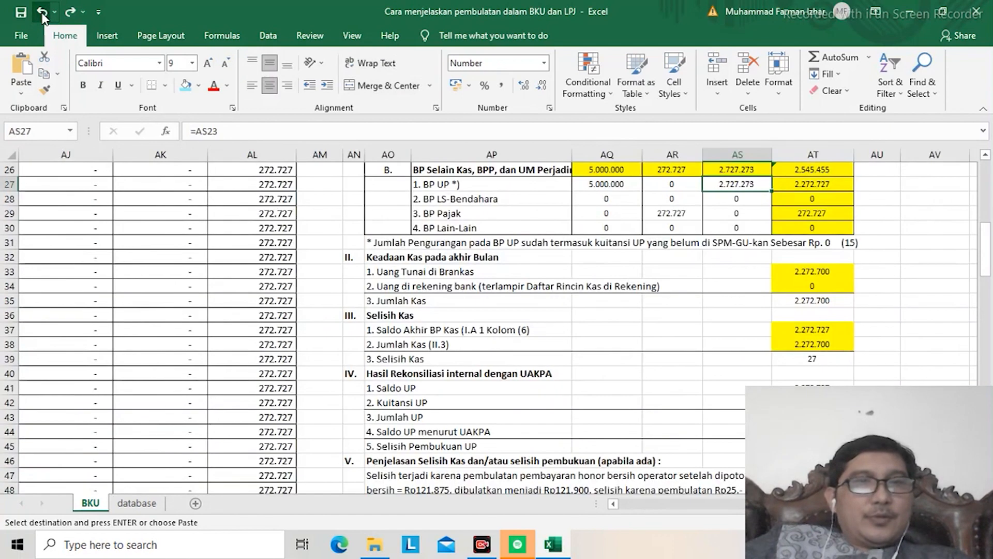
left_click(42, 12)
left_click(42, 12)
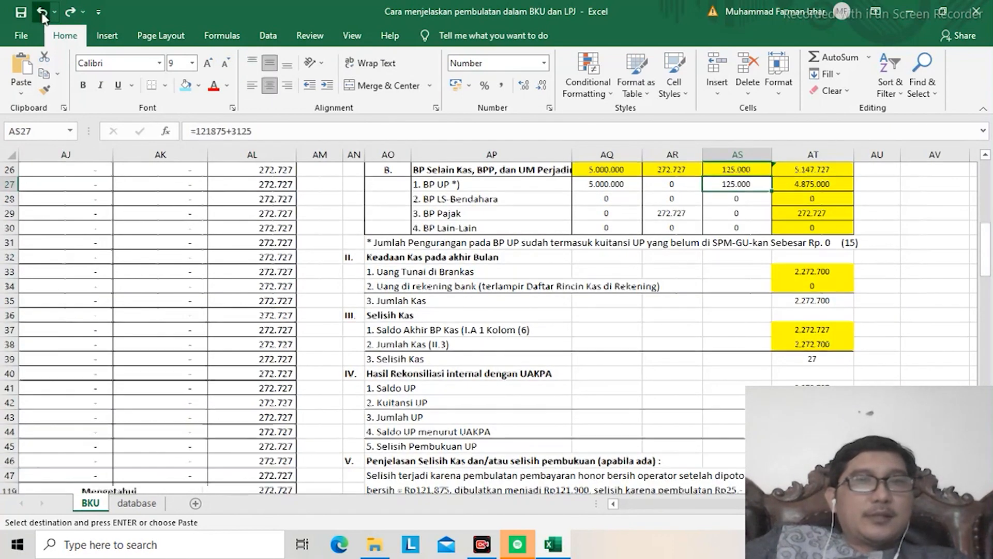
Step: Undo the ATK version of the selisih explanation in row 118 and the PPN entry in row 12
left_click(42, 11)
left_click(42, 12)
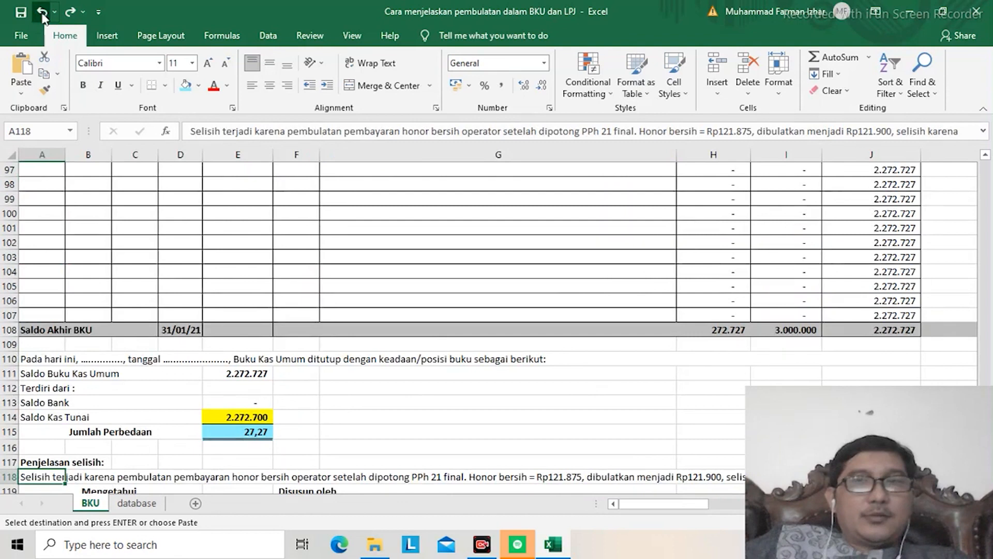
left_click(41, 12)
left_click(42, 12)
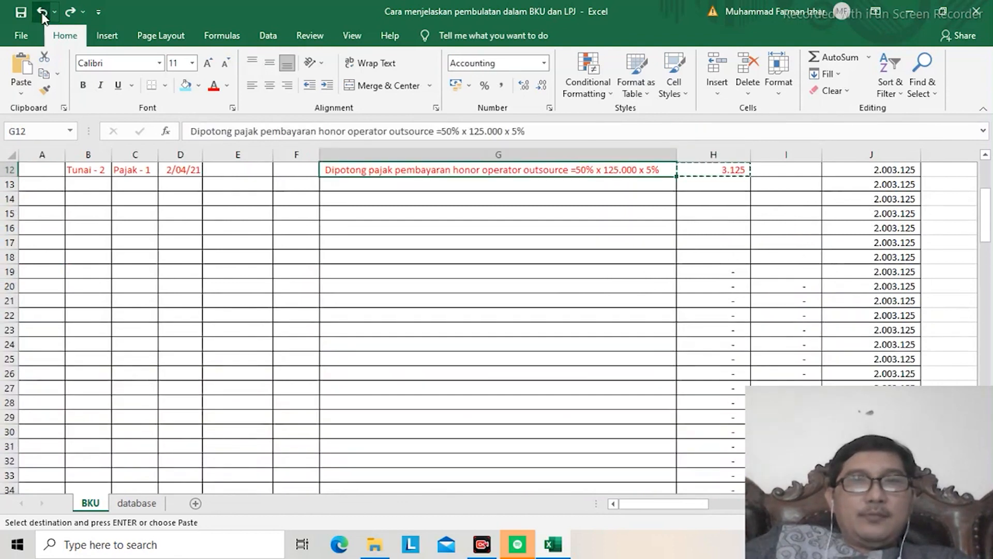
Step: Undo the ATK changes to the Uang kas tunai block and the PPN label in the Pembukuan block
left_click(42, 12)
left_click(42, 12)
left_click(42, 11)
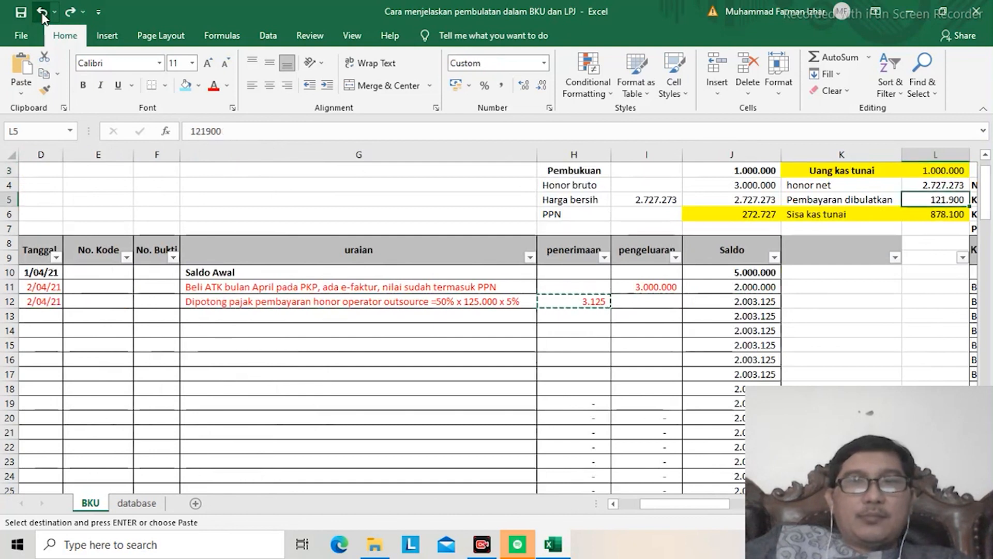
left_click(42, 12)
left_click(42, 12)
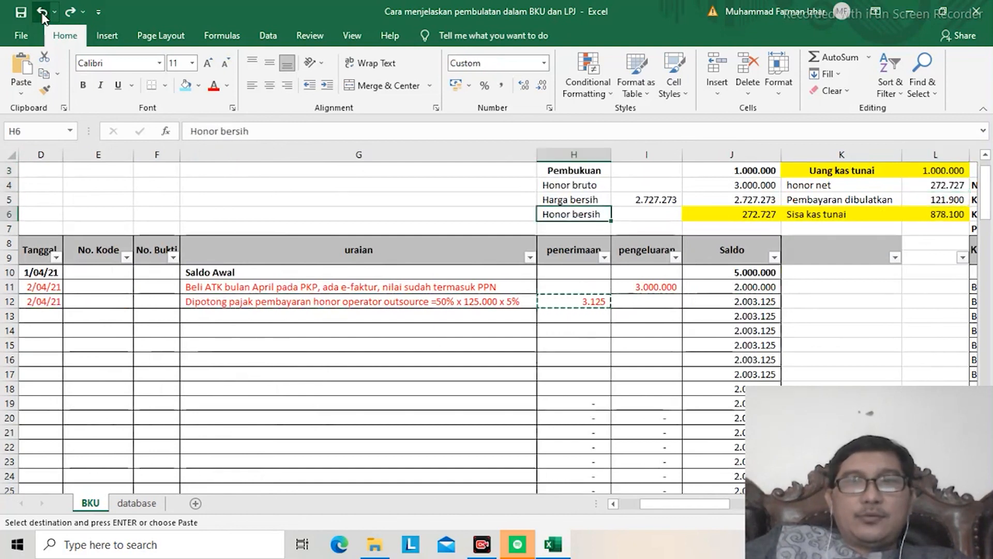
Step: Undo the Harga bersih label and net price calculation in row 5 of the Pembukuan block
left_click(42, 12)
left_click(42, 12)
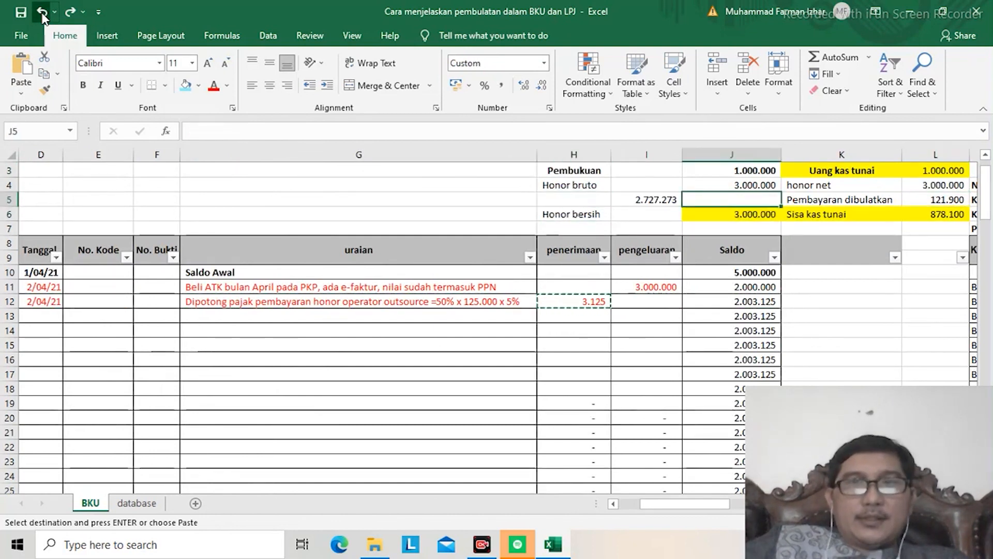
left_click(42, 11)
left_click(42, 11)
left_click(41, 11)
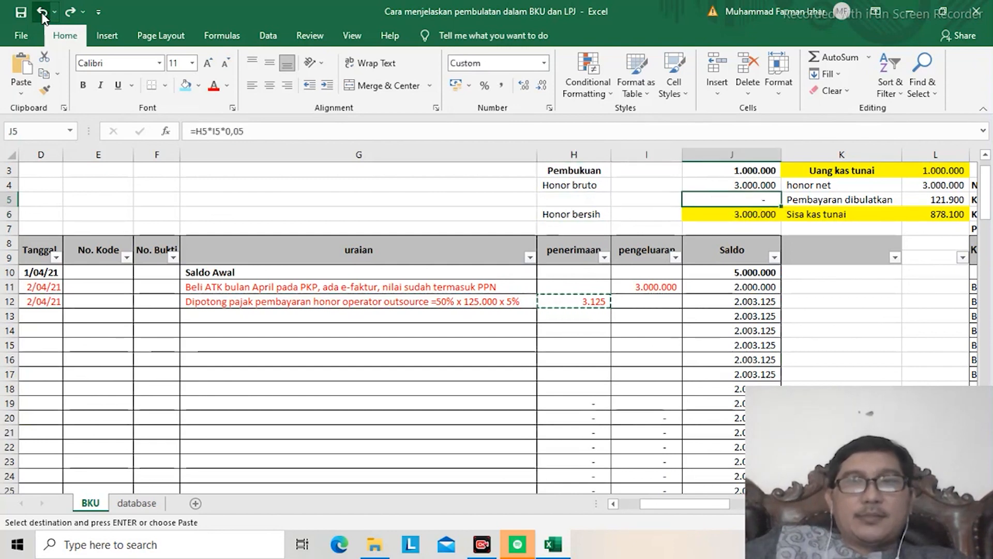
left_click(42, 12)
left_click(42, 12)
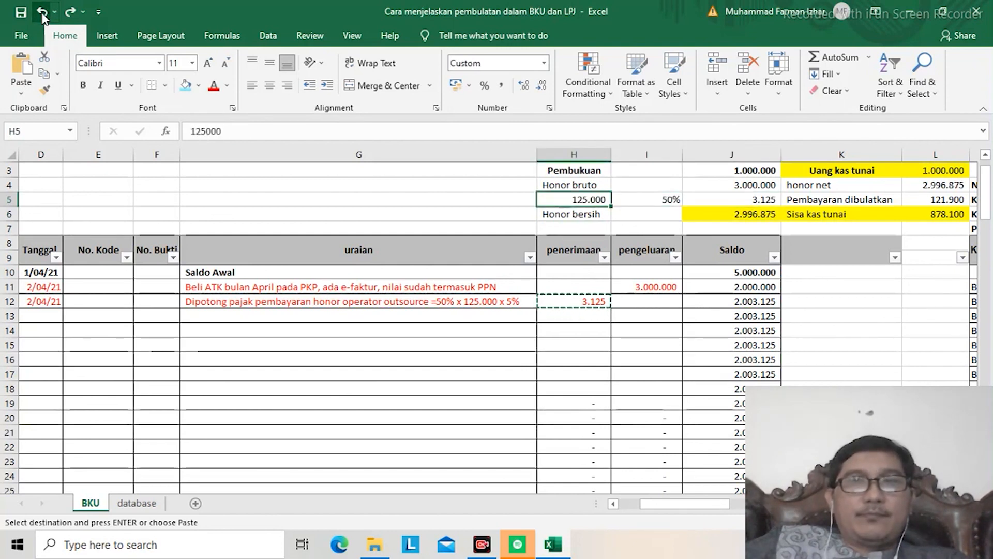
Step: Undo the Honor bruto change and the April ATK purchase entry, including its opening balance
left_click(42, 12)
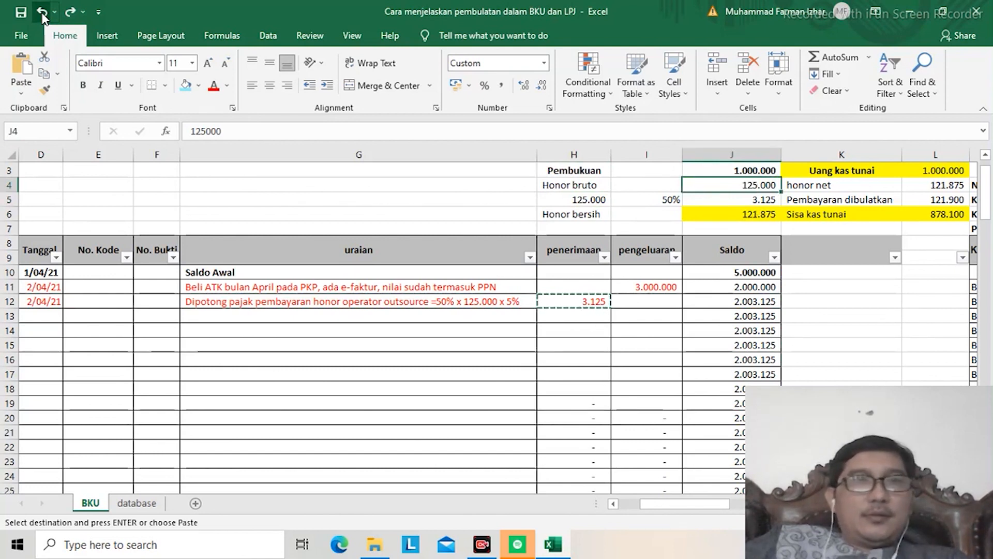
left_click(42, 12)
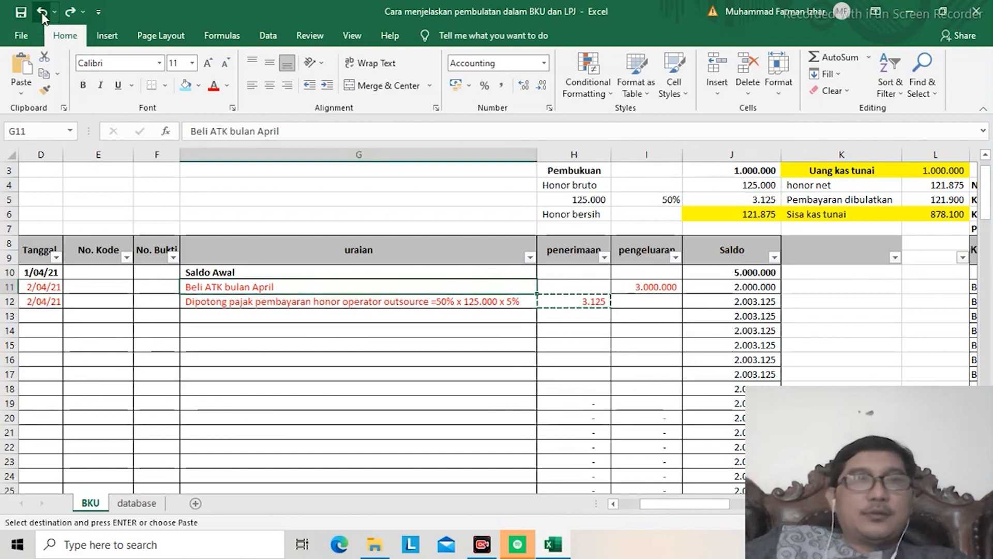
left_click(43, 14)
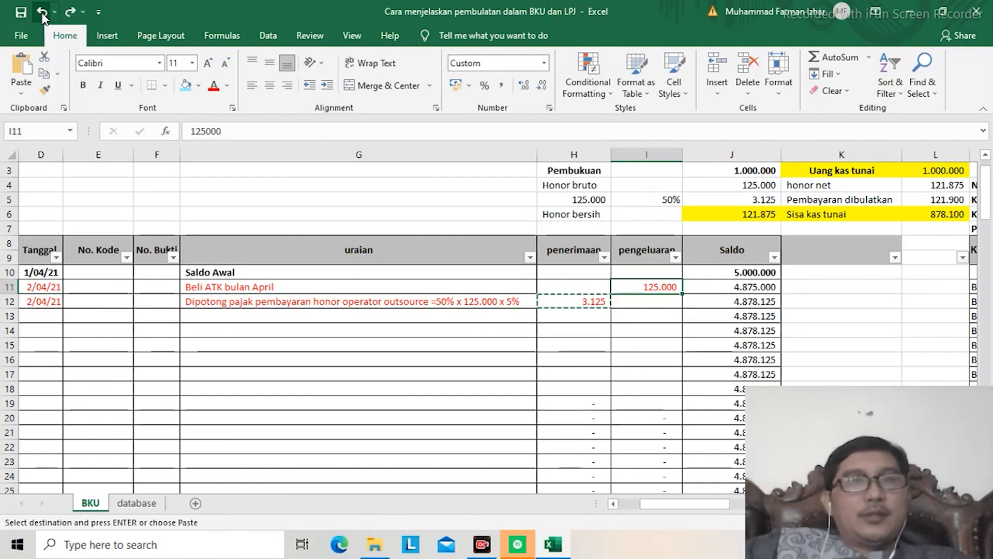
left_click(42, 12)
left_click(42, 12)
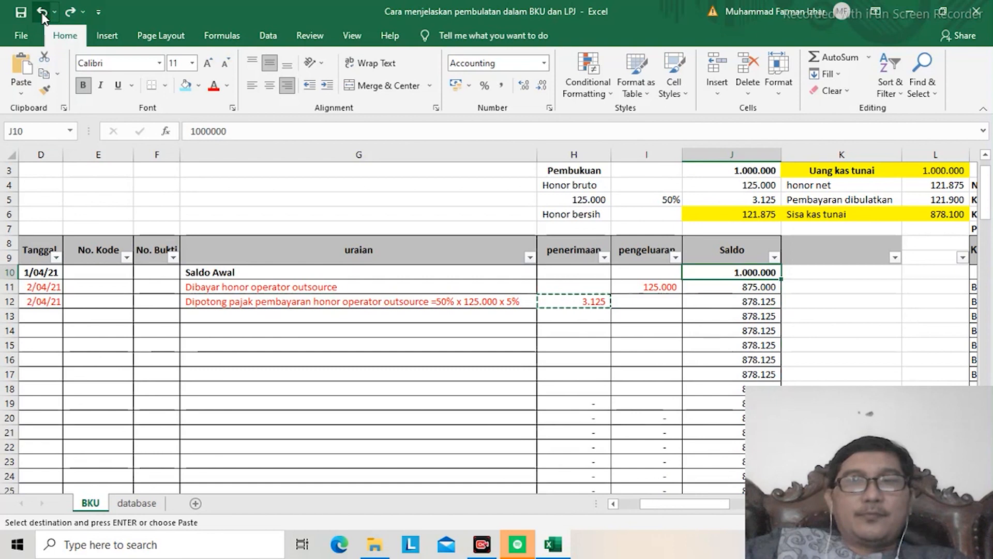
Step: Undo the left alignment of the LPJ selisih explanation and the older sheet changes recorded before it
left_click(41, 12)
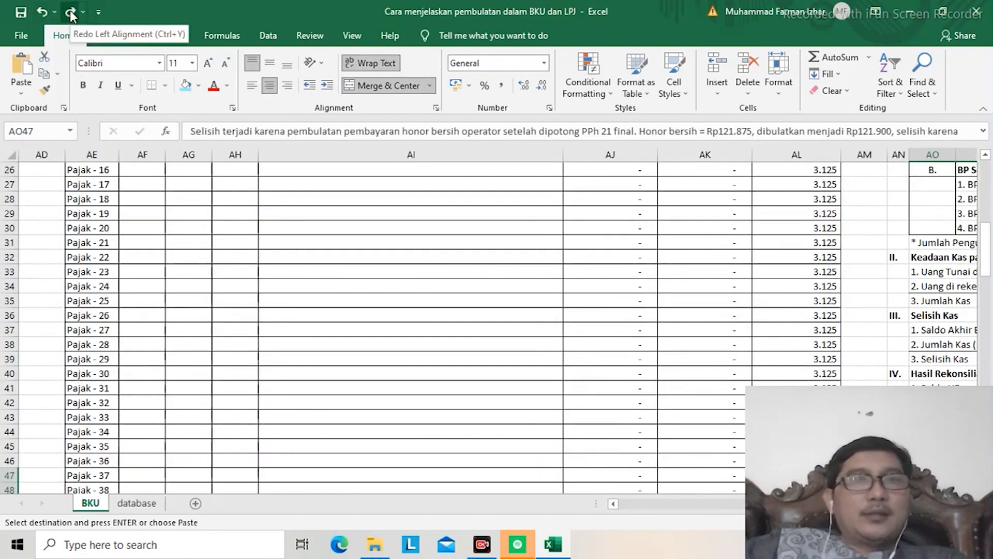
left_click(71, 15)
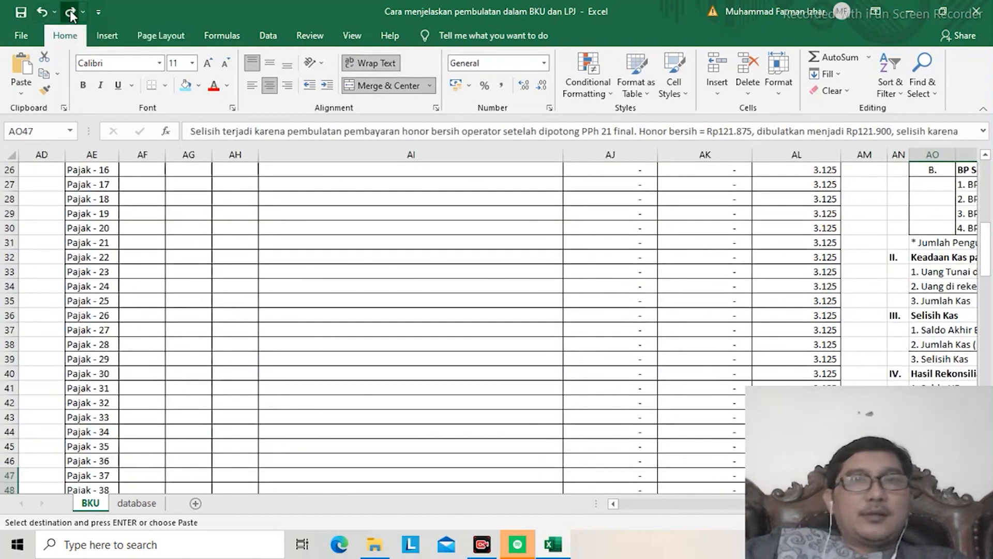
left_click(39, 13)
left_click(39, 14)
left_click(39, 14)
left_click(38, 14)
left_click(38, 14)
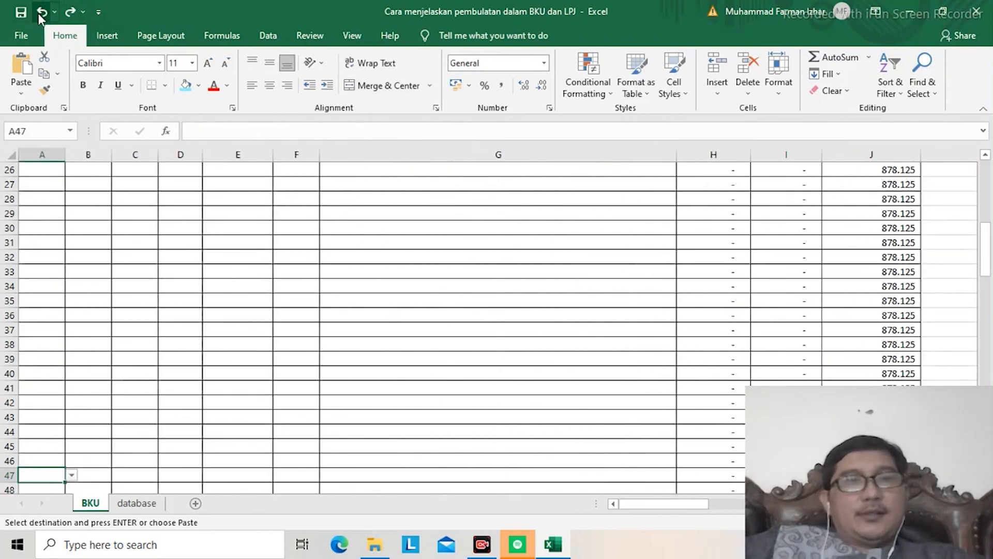
left_click(38, 13)
left_click(38, 13)
left_click(38, 13)
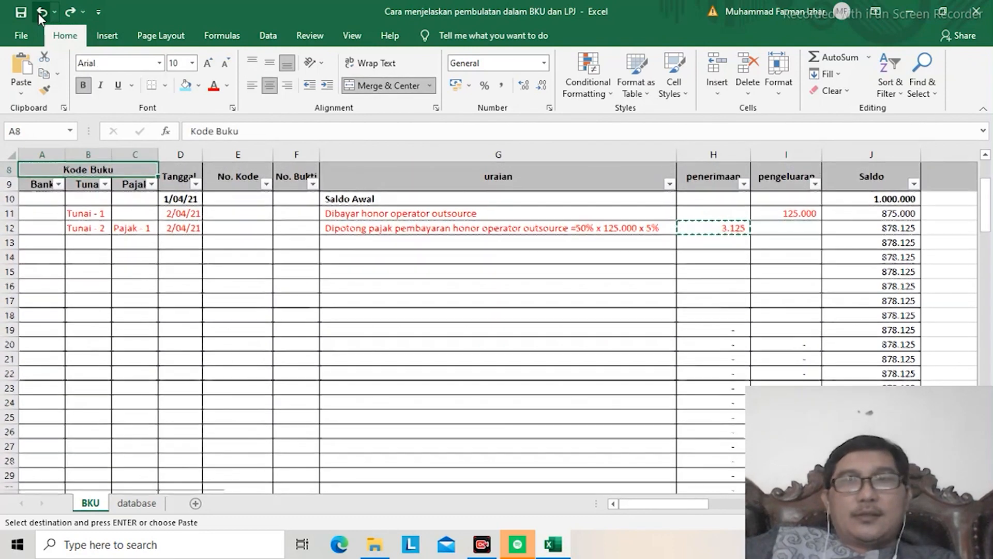
left_click(39, 13)
left_click(38, 14)
left_click(38, 14)
left_click(39, 13)
left_click(39, 13)
left_click(39, 14)
left_click(38, 14)
left_click(39, 14)
left_click(38, 14)
left_click(39, 13)
left_click(38, 14)
left_click(38, 14)
left_click(38, 13)
left_click(38, 13)
left_click(38, 13)
left_click(39, 13)
left_click(38, 14)
left_click(39, 14)
left_click(38, 14)
left_click(38, 14)
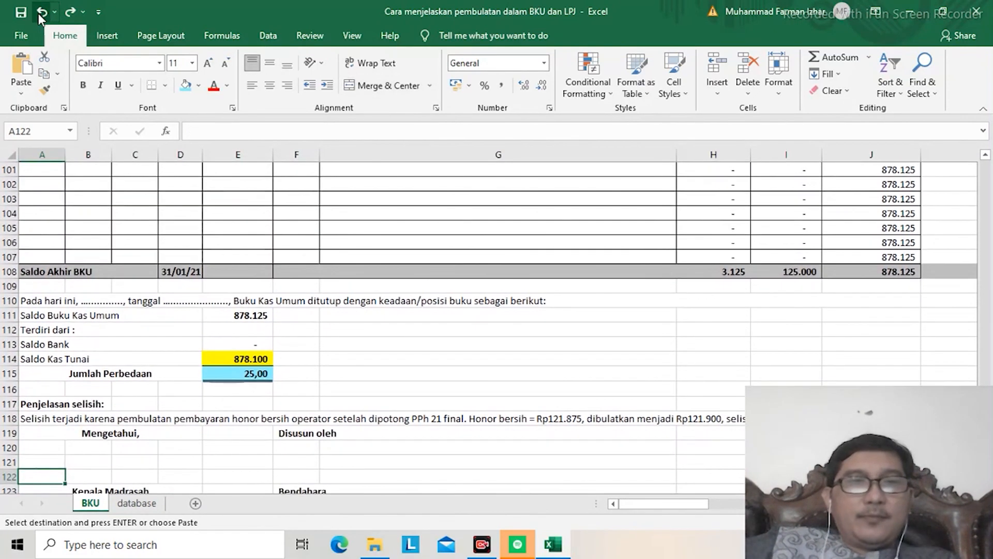
left_click(38, 13)
left_click(39, 14)
left_click(38, 13)
left_click(38, 13)
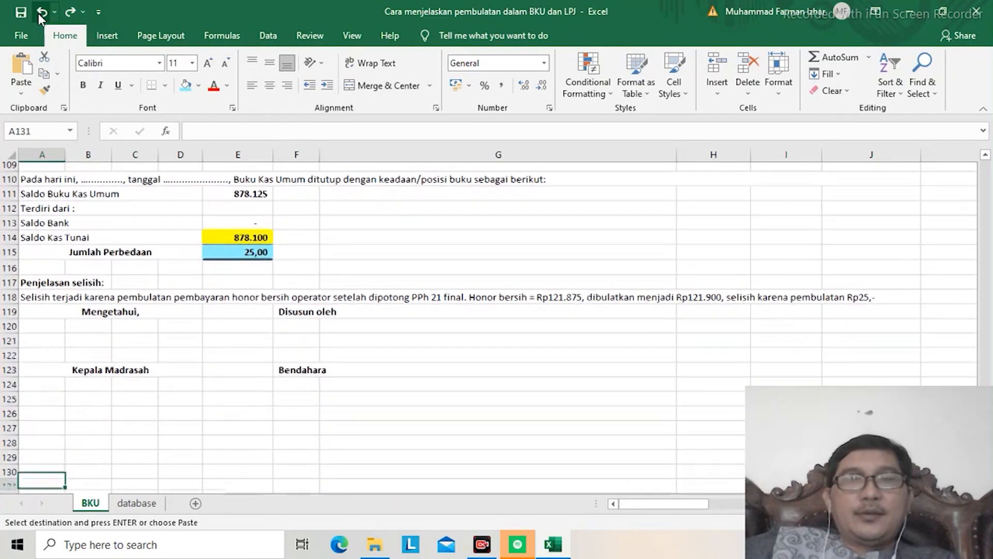
left_click(38, 14)
left_click(38, 14)
key("Up")
key("Up")
key("Up")
key("Up")
key("Up")
key("Up")
key("Up")
key("Up")
key("Up")
key("Up")
key("Up")
key("Up")
key("Up")
key("Up")
key("Up")
key("Up")
key("Up")
key("Up")
key("Up")
key("Up")
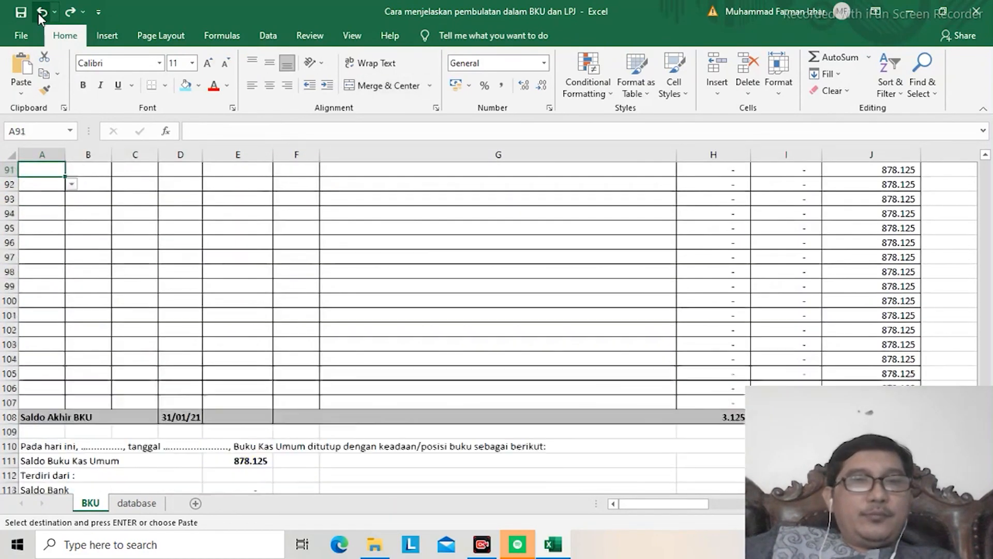
Step: Review the restored honor operator entries and the Pembukuan block at the beginning of the BKU
key("Up")
key("Up")
key("Up")
key("Up")
key("Up")
key("Up")
key("Up")
key("Up")
key("Up")
key("Up")
key("Up")
key("Up")
key("Up")
key("Up")
key("Up")
key("Up")
key("Up")
key("Up")
key("Up")
key("Up")
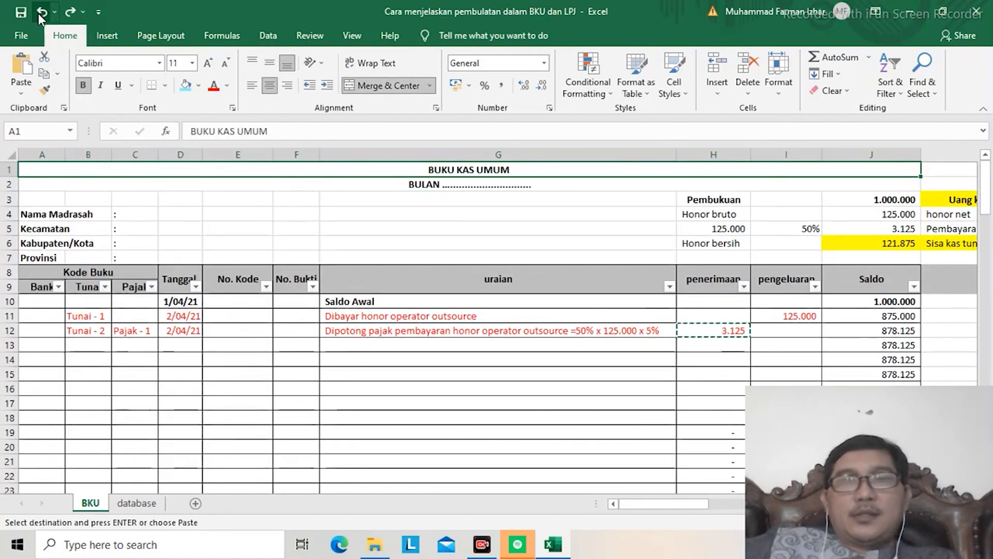
key("Down")
key("Down")
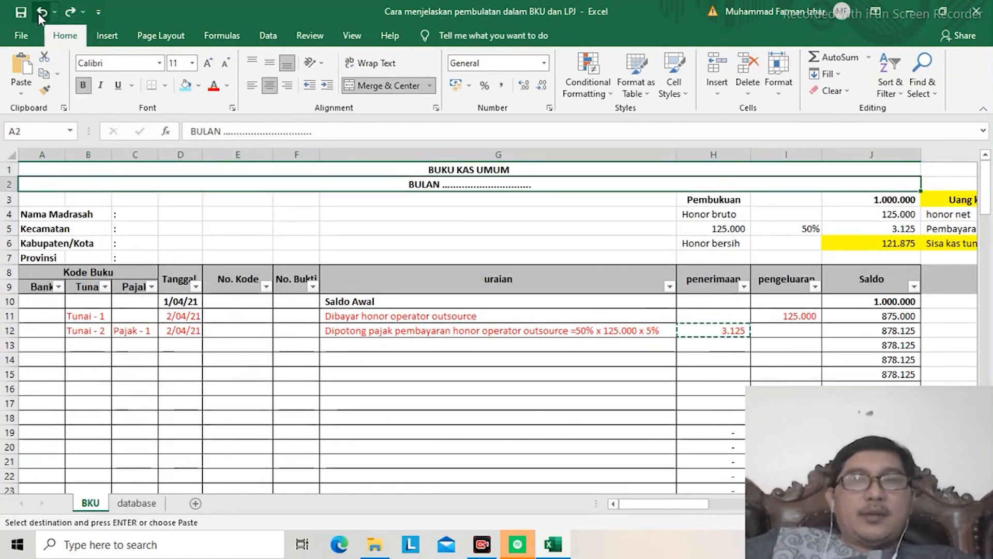
key("Down")
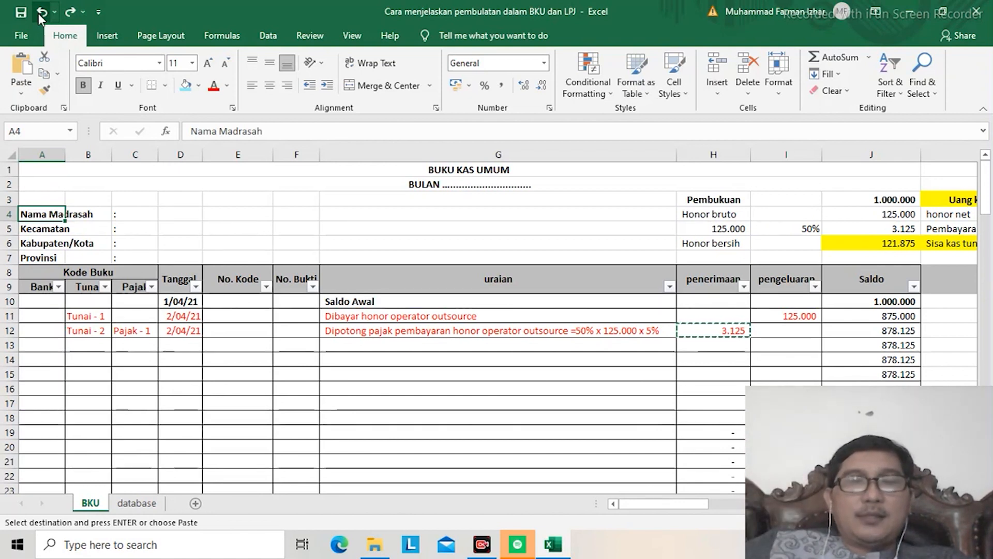
key("Right")
key("Right")
key("Right")
key("Right")
key("Right")
key("Right")
key("Right")
key("Right")
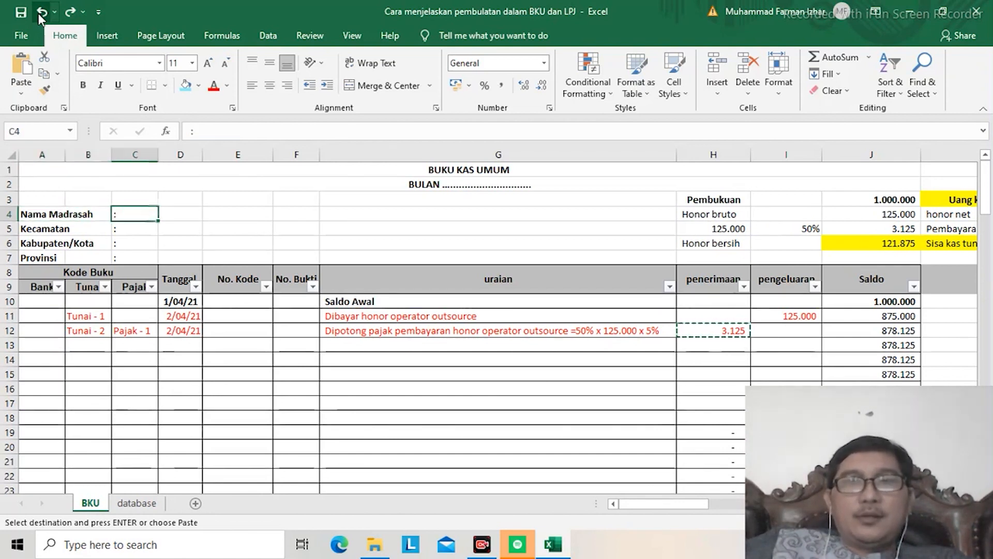
Step: Look through the Buku Pembantu Bank, Kas Tunai and Pajak beside the BKU, through to the LPJ header
key("Right")
key("Right")
key("Right")
key("Right")
key("Right")
key("Right")
key("Right")
key("Right")
key("Right")
key("Right")
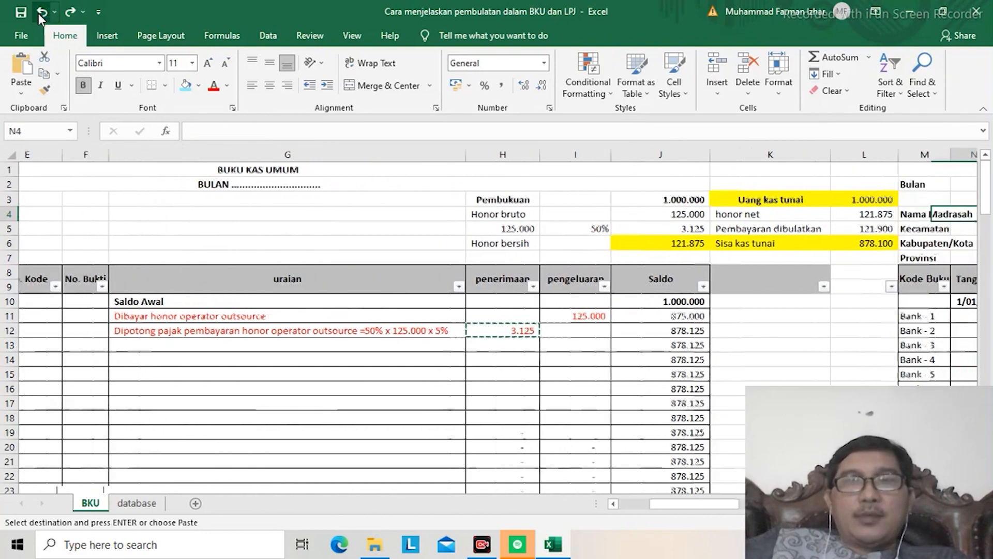
key("Right")
key("Right")
key("Right")
key("Right")
key("Right")
key("Right")
key("Right")
key("Right")
key("Right")
key("Right")
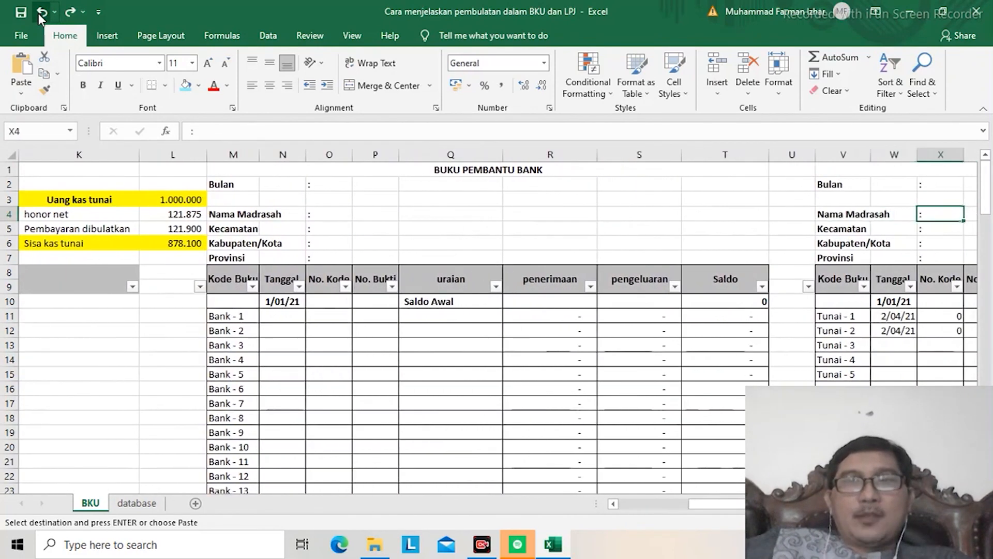
key("Right")
key("Right")
key("Right")
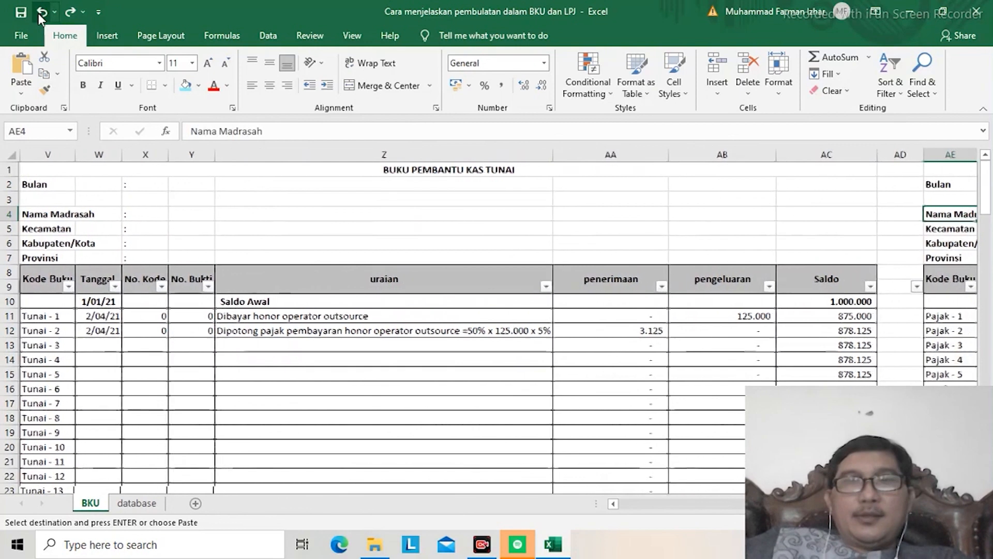
key("Right")
key("Right")
key("Right")
key("Right")
key("Right")
key("Right")
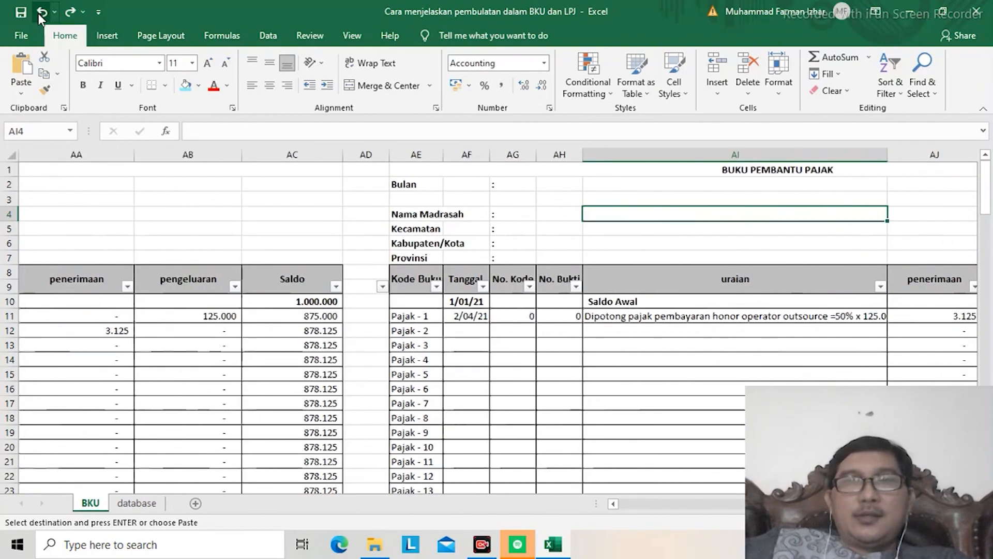
key("Right")
key("Right")
key("Right")
key("Right")
key("Right")
key("Right")
key("Right")
key("Right")
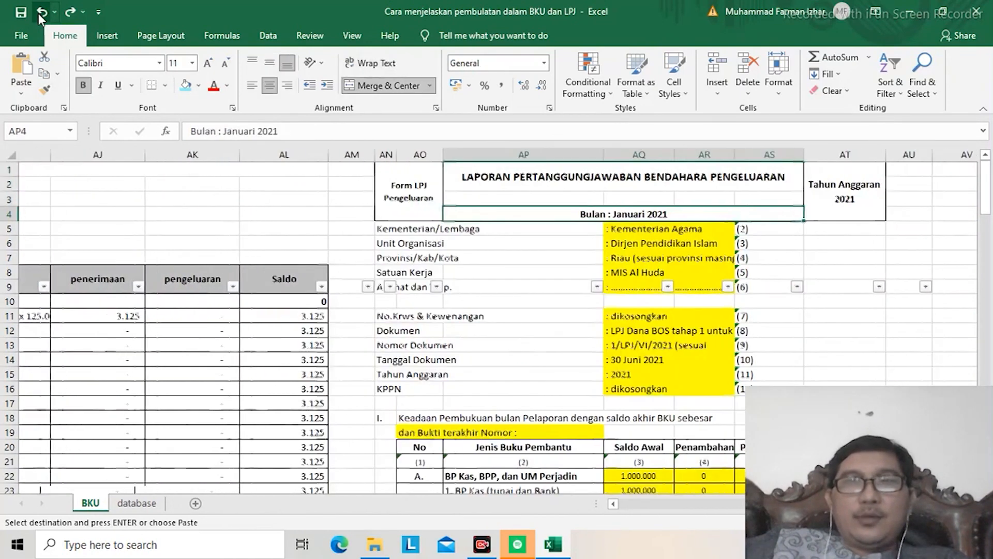
Step: Examine the LPJ balances, the Selisih Kas section and the written explanation of the difference
key("Down")
key("Down")
key("Down")
key("Down")
key("Down")
key("Down")
key("Down")
key("Down")
key("Down")
key("Down")
key("Down")
key("Down")
key("Down")
key("Down")
key("Down")
key("Down")
key("Down")
key("Down")
key("Down")
key("Down")
key("Down")
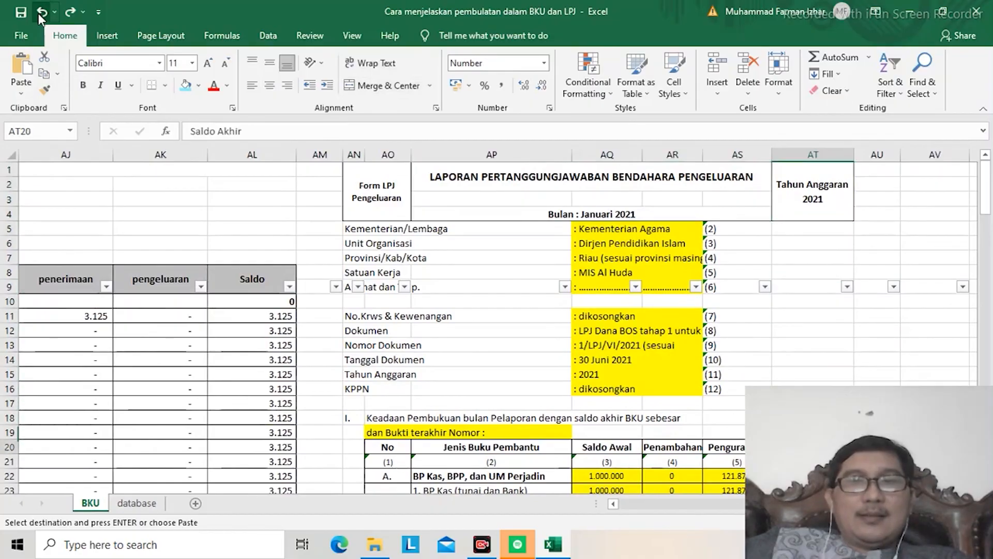
key("Down")
key("Down")
key("Down")
key("Down")
key("Down")
key("Down")
key("Down")
key("Down")
key("Down")
key("Down")
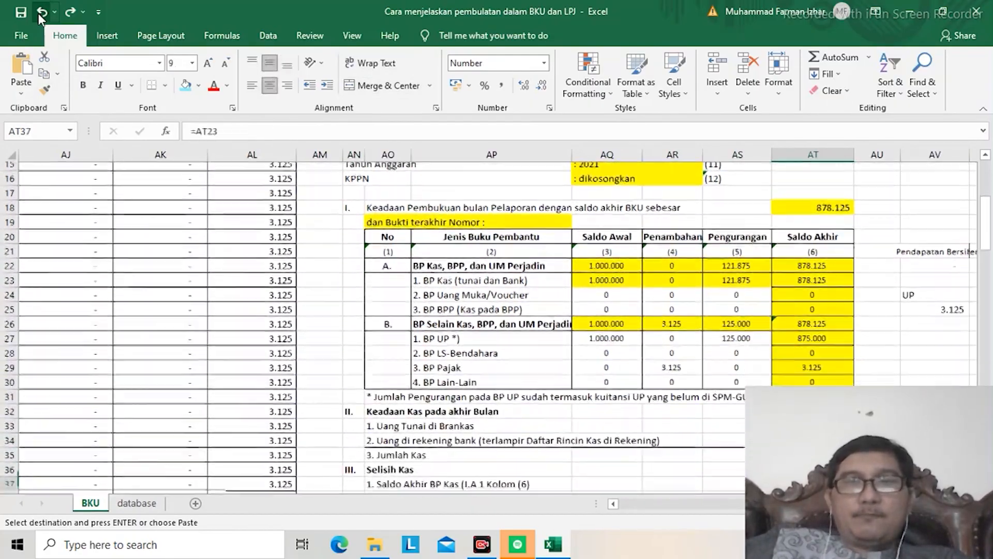
key("Down")
key("Down")
key("Down")
key("Down")
key("Down")
key("Down")
key("Down")
key("Down")
key("Down")
key("Down")
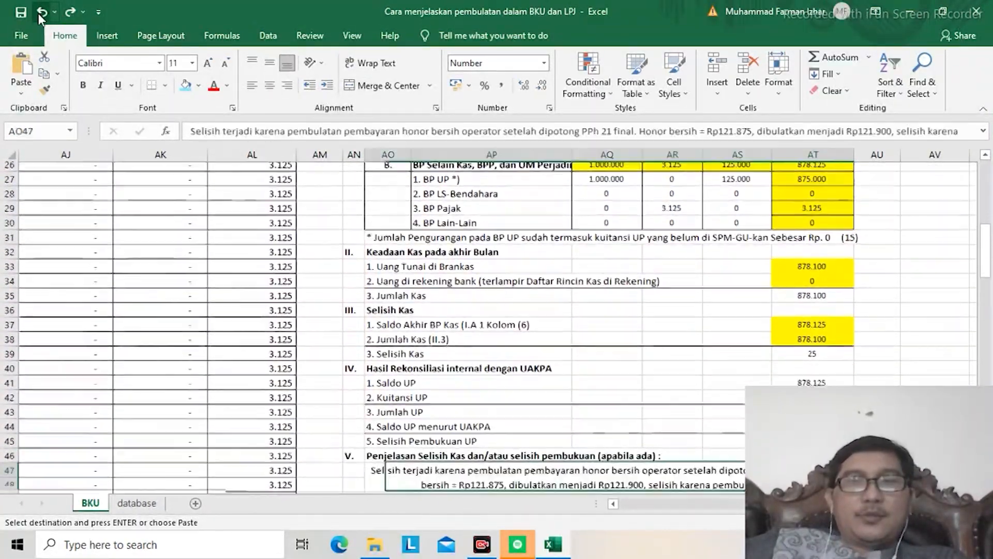
key("Up")
key("Left")
key("Left")
key("Left")
key("Left")
key("Left")
key("Left")
key("Left")
key("Left")
key("Left")
key("Left")
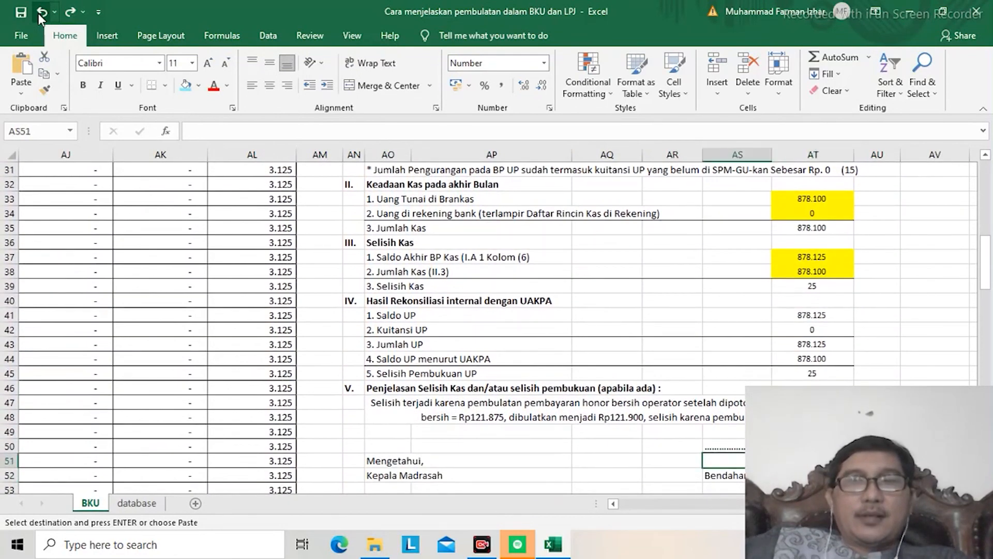
Step: Return to the beginning of the BKU and compare the Pembukuan block with the Uang kas tunai block
key("Left")
key("Left")
key("Left")
key("Left")
key("Left")
key("Left")
key("Left")
key("Left")
key("Left")
key("Left")
key("Left")
key("Left")
key("Left")
key("Left")
key("Left")
key("Left")
key("Left")
key("Left")
key("Left")
key("Left")
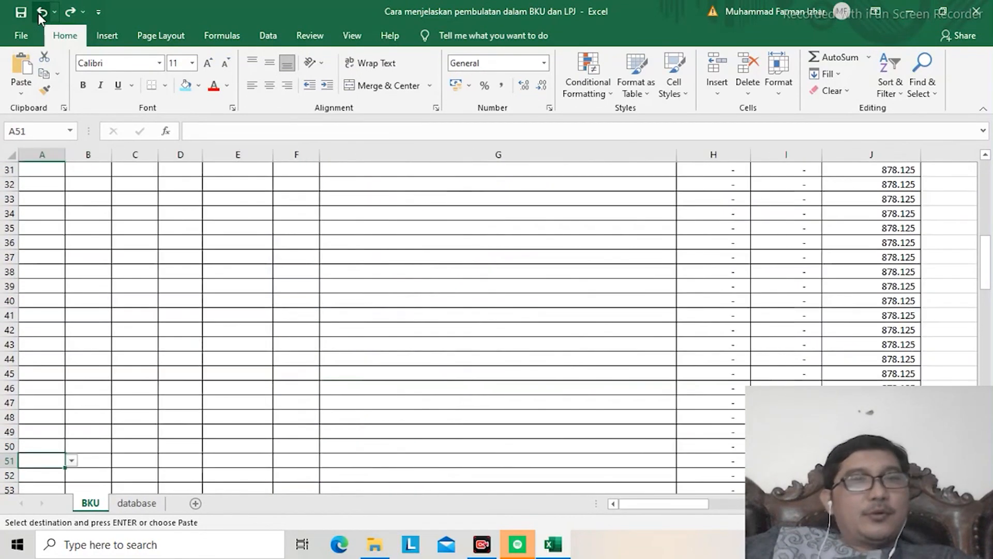
key("Up")
key("Up")
key("Up")
key("Up")
key("Up")
key("Up")
key("Up")
key("Up")
key("Up")
key("Up")
key("Up")
key("Up")
key("Up")
key("Up")
key("Up")
key("Up")
key("Up")
key("Up")
key("Up")
key("Up")
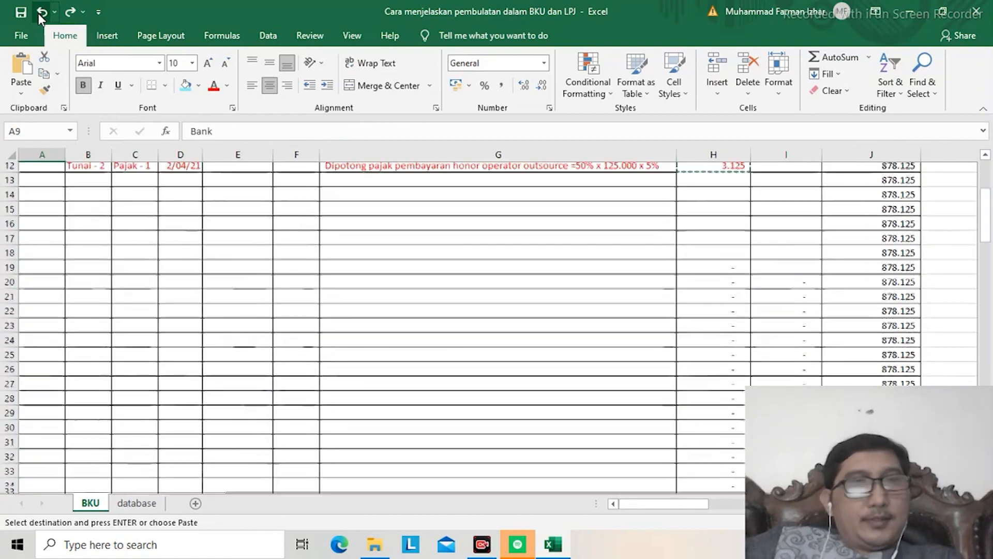
key("Up")
key("Up")
key("Up")
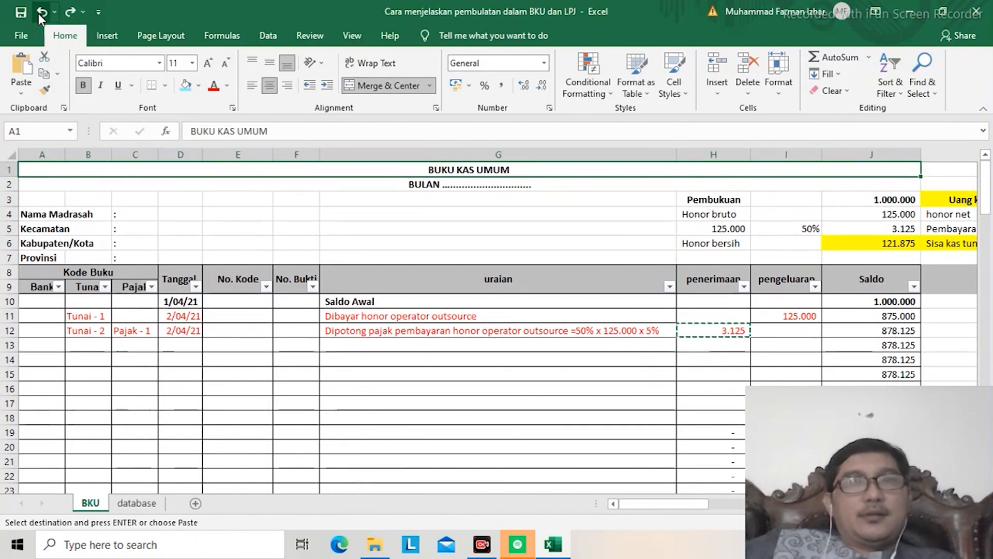
key("Down")
key("Down")
key("Right")
key("Right")
key("Right")
key("Right")
key("Right")
key("Right")
key("Right")
key("Right")
key("Right")
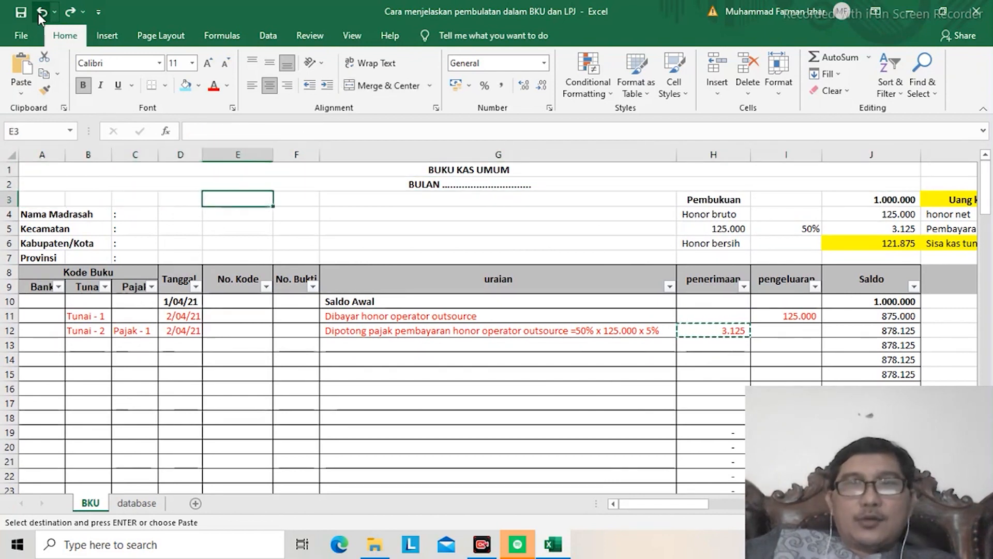
key("Right")
key("Right")
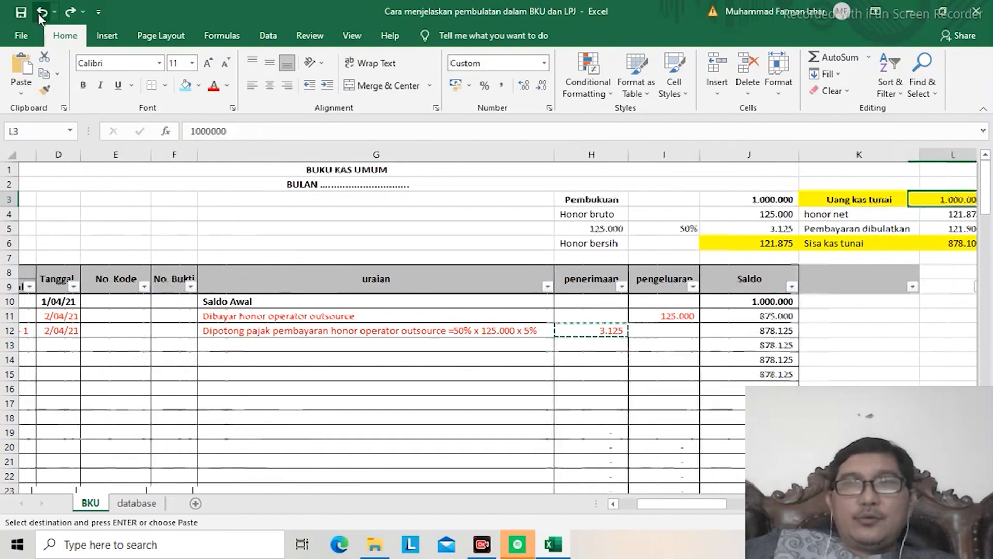
key("Left")
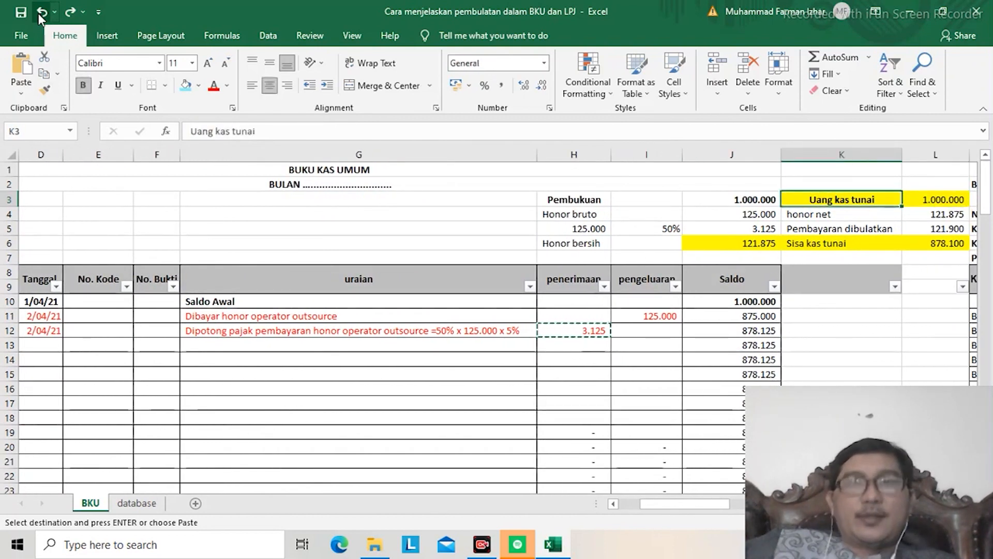
key("Down")
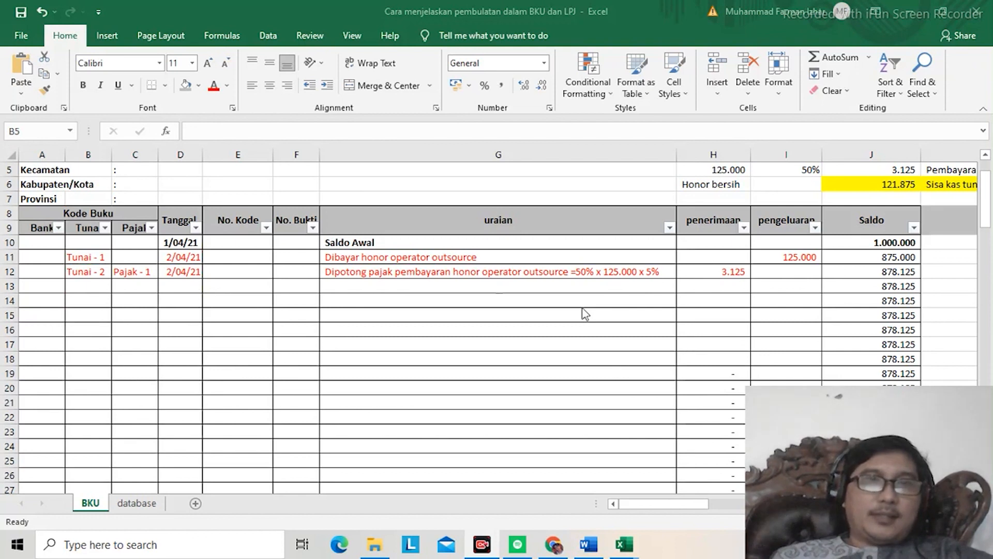
Step: Examine the BKU closing balances and the Jumlah Perbedaan formula below the ledger table
left_click(411, 269)
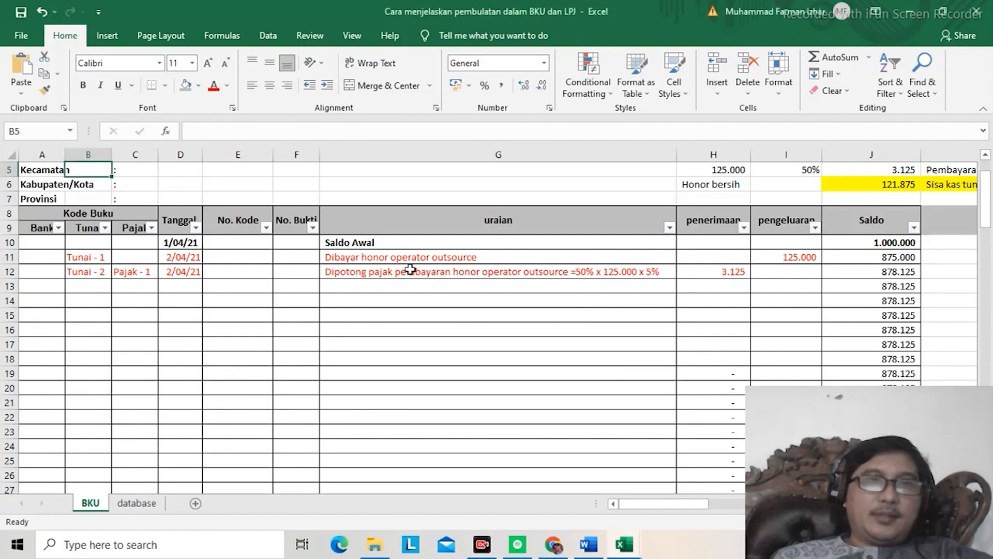
key("Left")
key("ctrl+Down")
key("ctrl+Down")
key("Down")
key("Down")
key("Down")
key("Down")
key("Down")
key("Down")
key("Down")
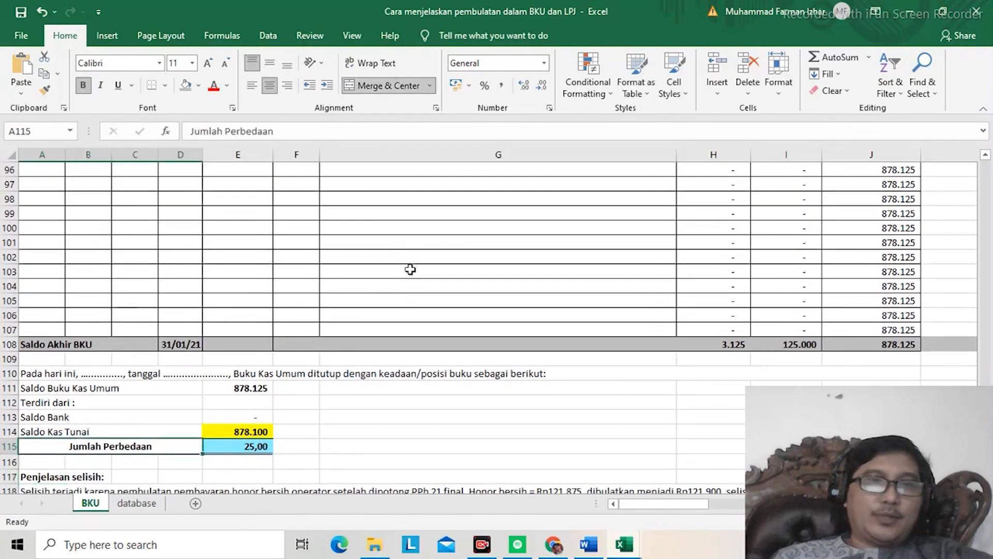
key("Right")
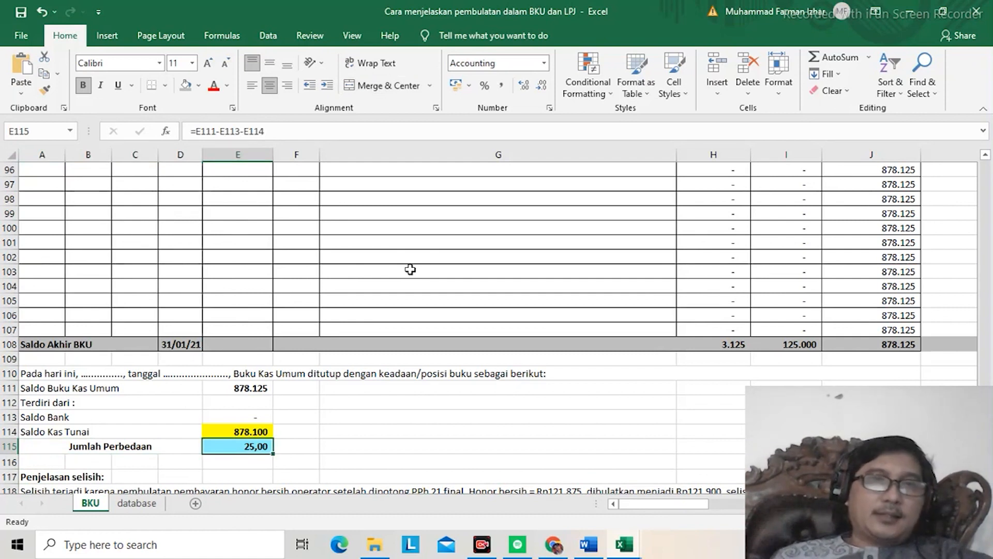
Step: Review the Uang kas tunai block from the opening cash through honor net to Pembayaran dibulatkan
key("Up")
key("Up")
key("Up")
key("Up")
key("ctrl+Home")
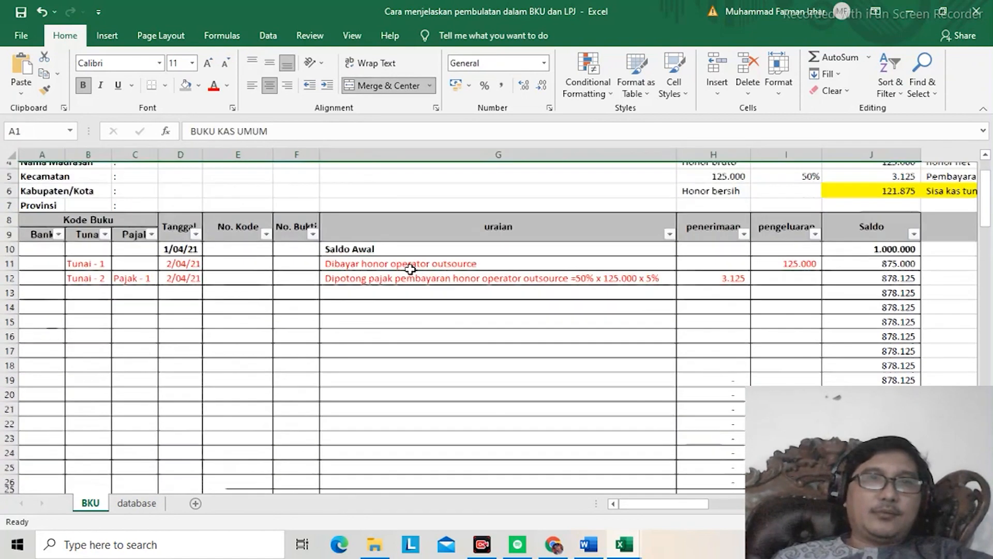
key("Down")
key("Down")
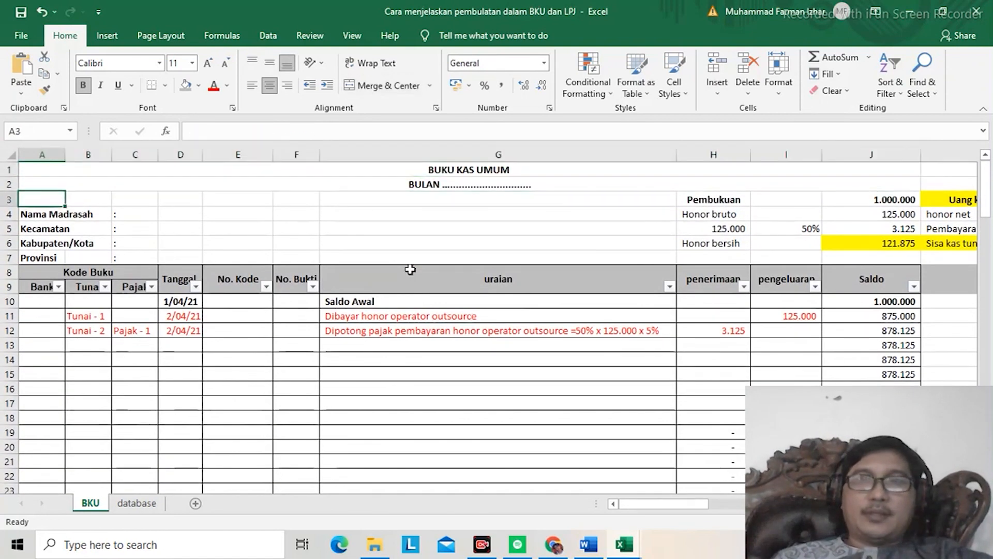
key("Right")
key("Right")
key("Right")
key("Right")
key("Right")
key("Right")
key("Right")
key("Right")
key("Right")
key("Right")
key("Right")
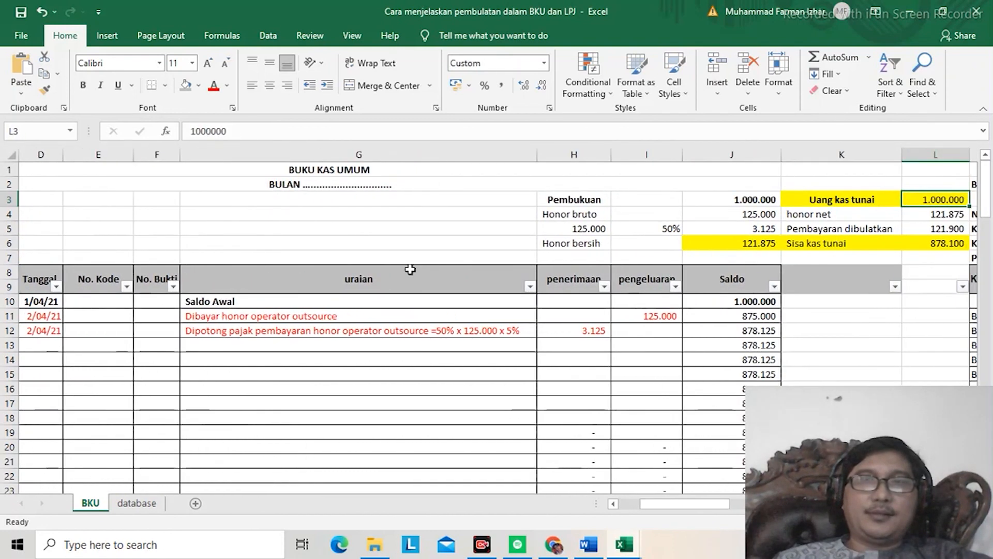
key("Down")
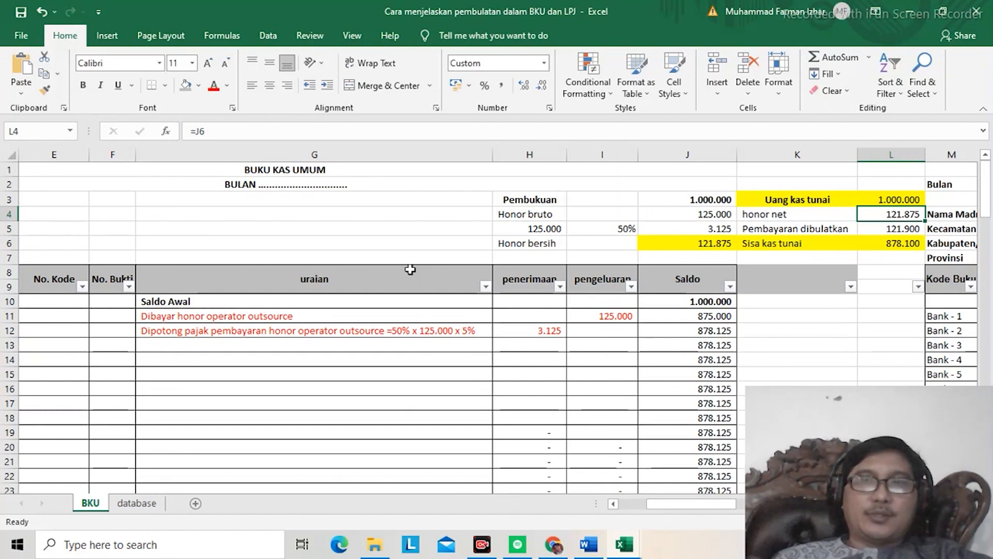
key("Down")
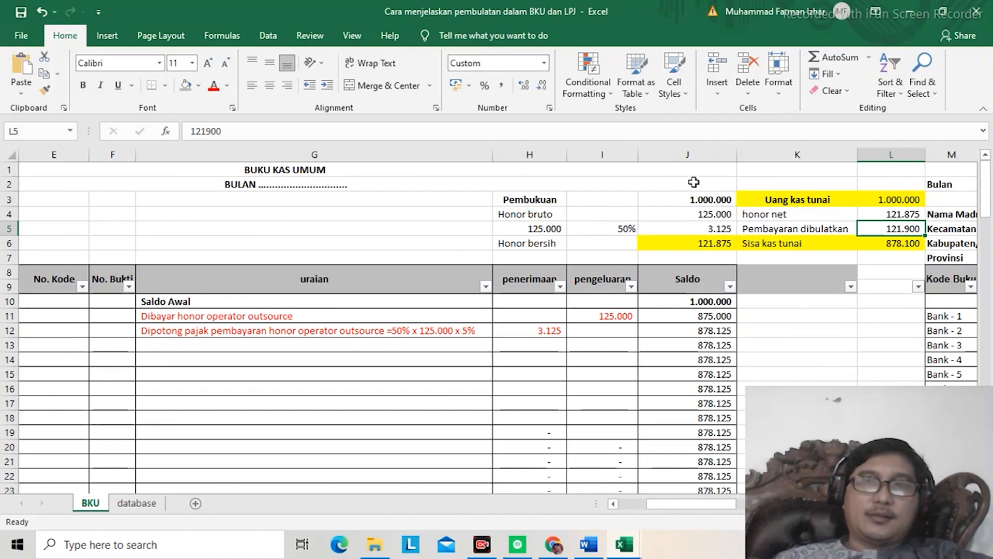
Step: Duplicate the BKU sheet within the same workbook, placing the copy before the database sheet
left_click(945, 14)
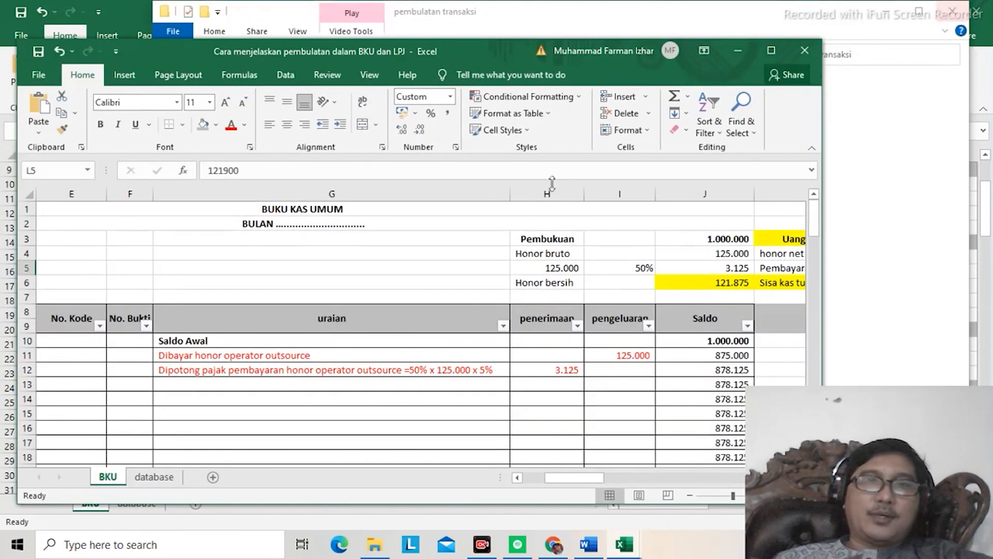
right_click(115, 480)
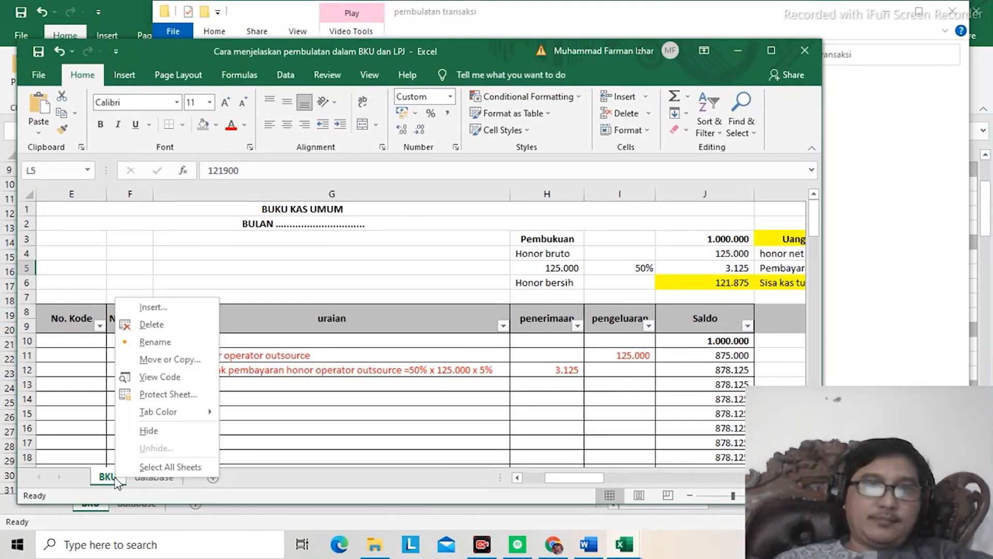
left_click(165, 365)
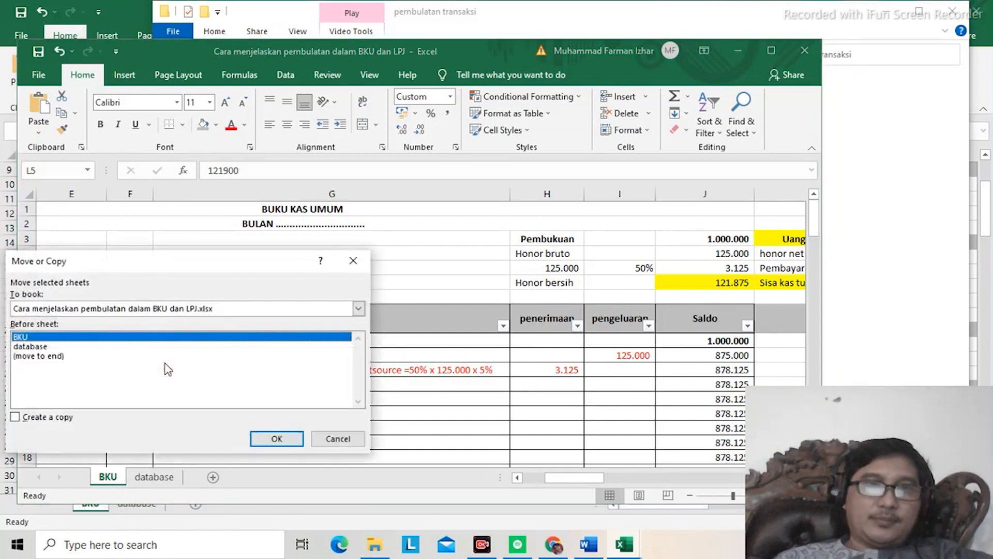
left_click(31, 347)
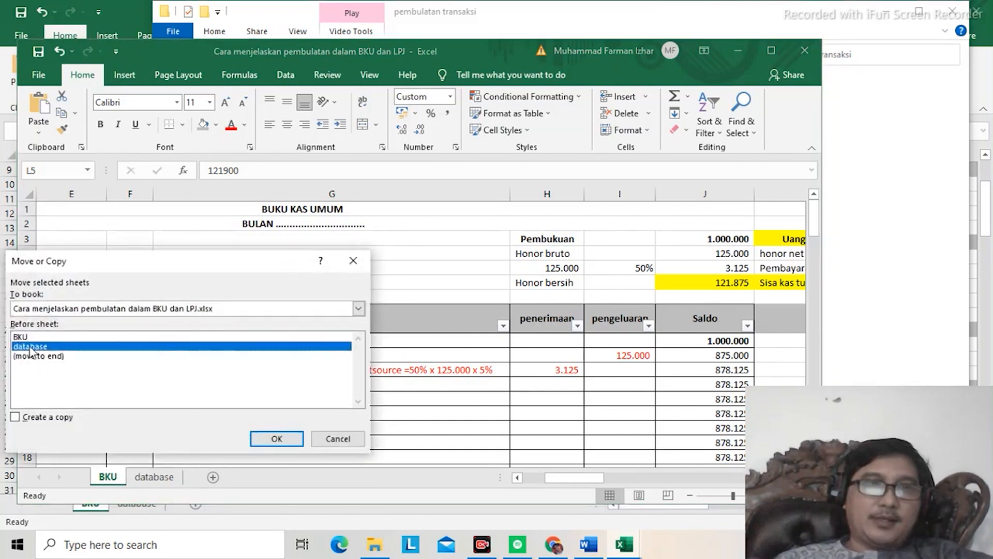
left_click(16, 422)
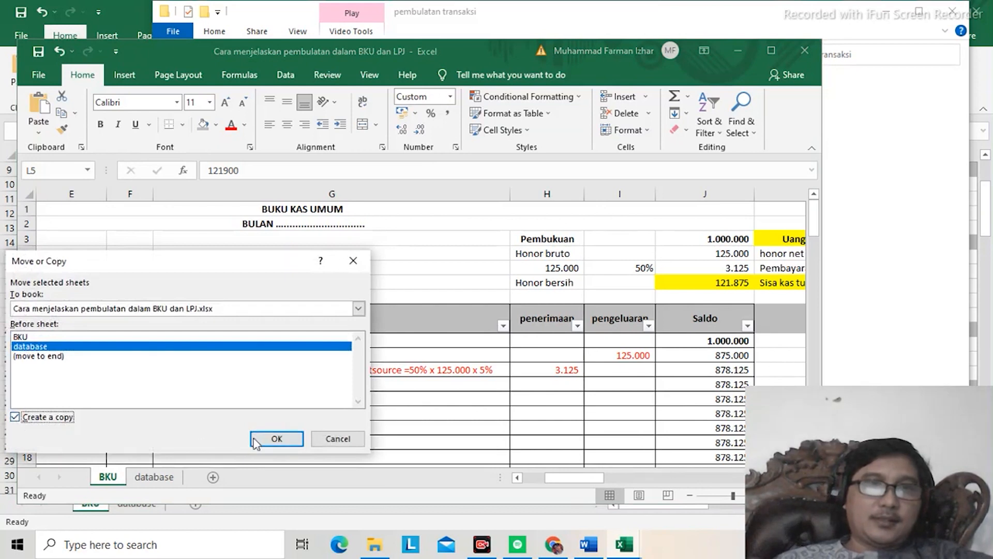
left_click(290, 438)
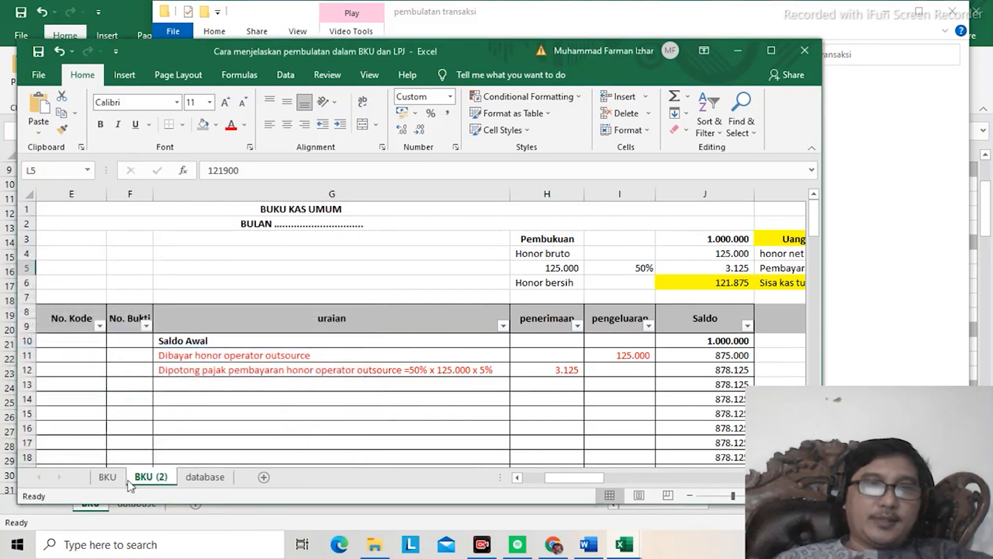
left_click(772, 51)
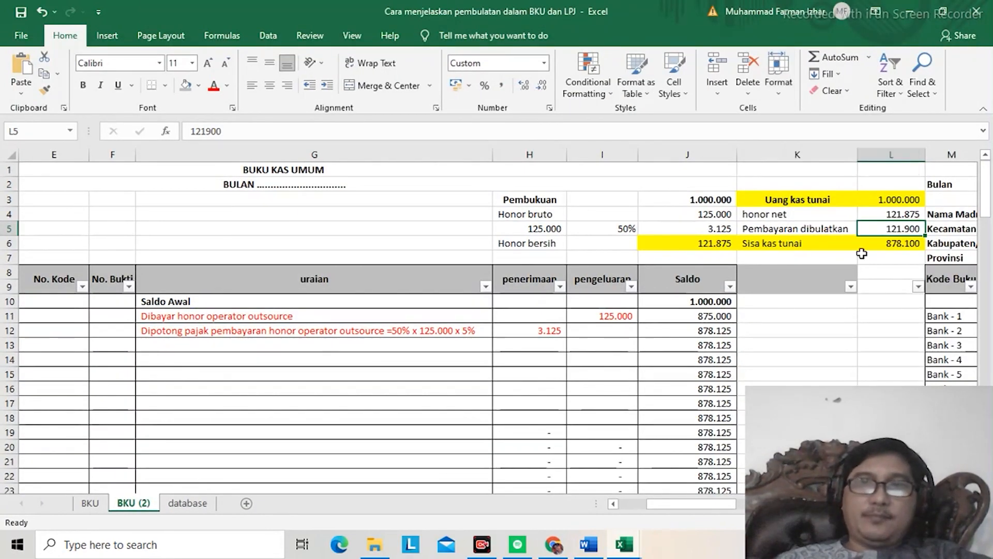
left_click(885, 262)
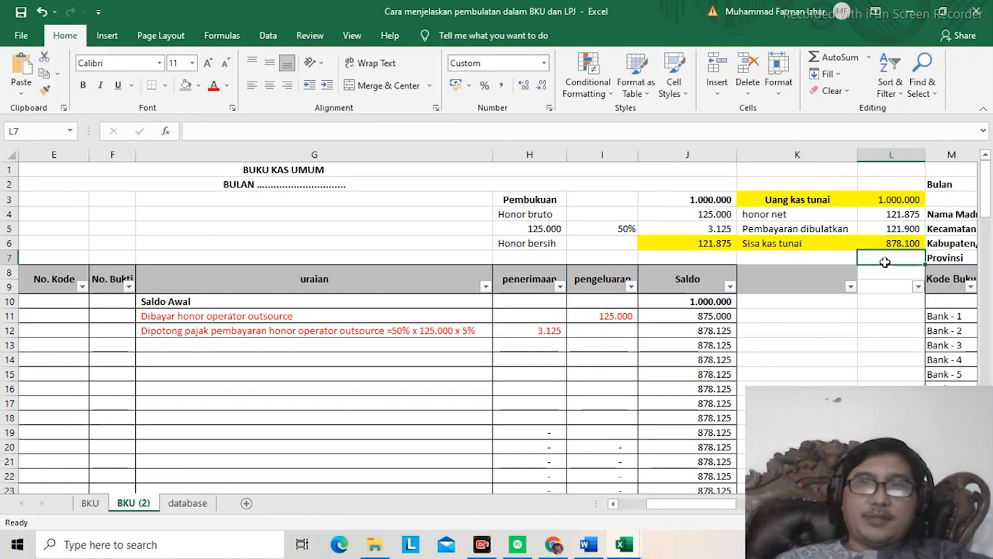
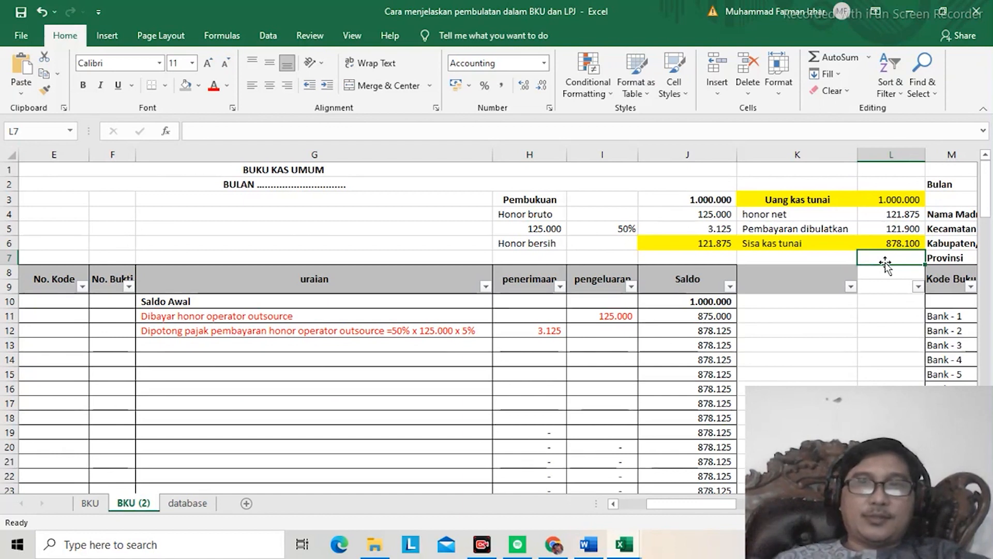
Step: Compare honor net and Pembayaran dibulatkan in the Uang kas tunai block with the closing balances below the BKU (2) ledger
key("Up")
key("Up")
key("Up")
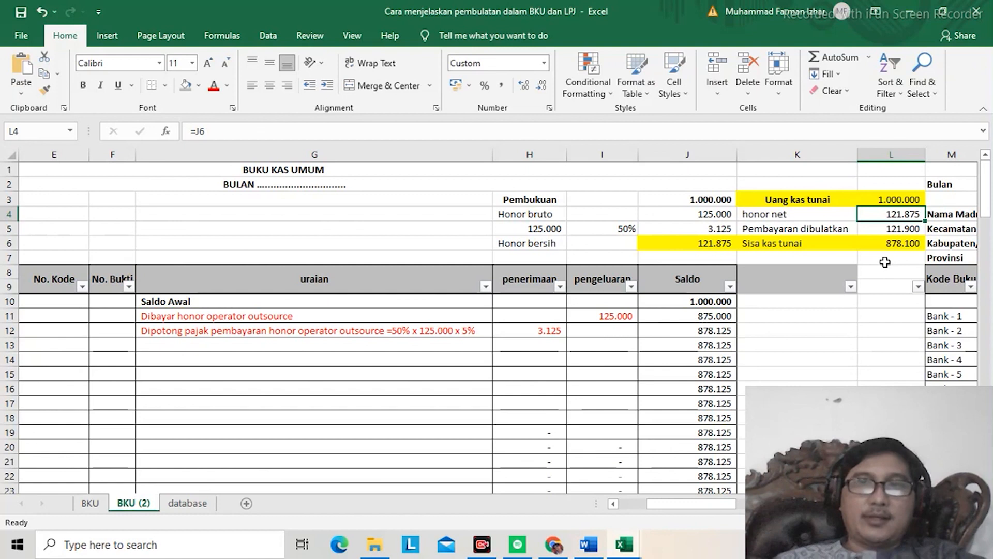
key("Down")
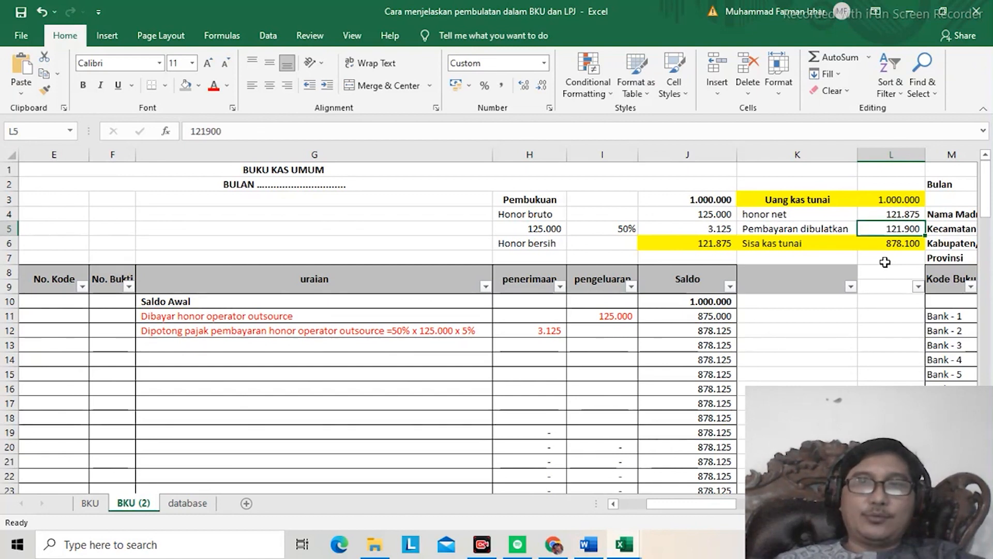
key("Down")
key("Down")
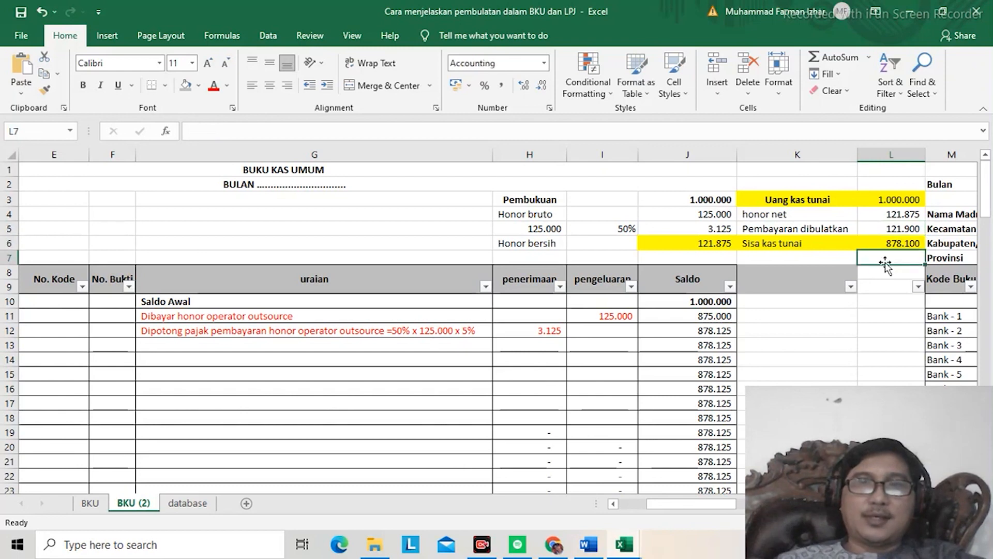
key("Left")
key("Left")
key("Left")
key("Left")
key("Left")
key("Left")
key("Left")
key("Left")
key("Left")
key("Left")
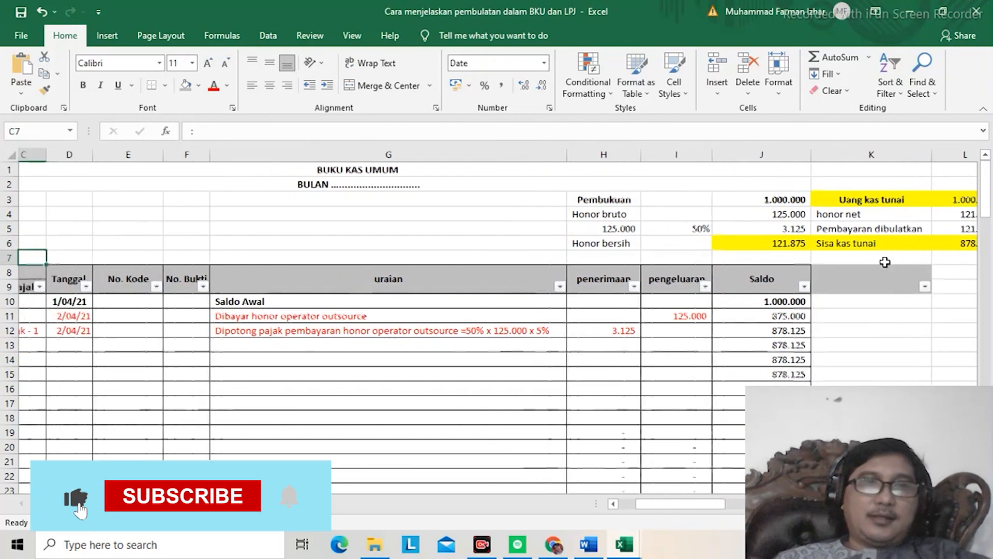
key("Left")
key("Down")
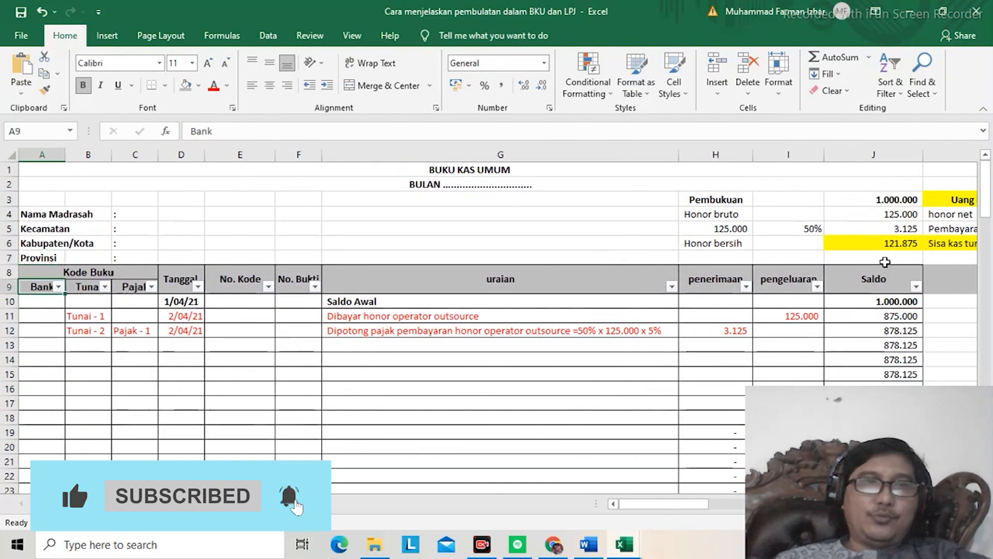
key("ctrl+Down")
key("Down")
key("Down")
key("Down")
key("Down")
key("Down")
key("Down")
key("Down")
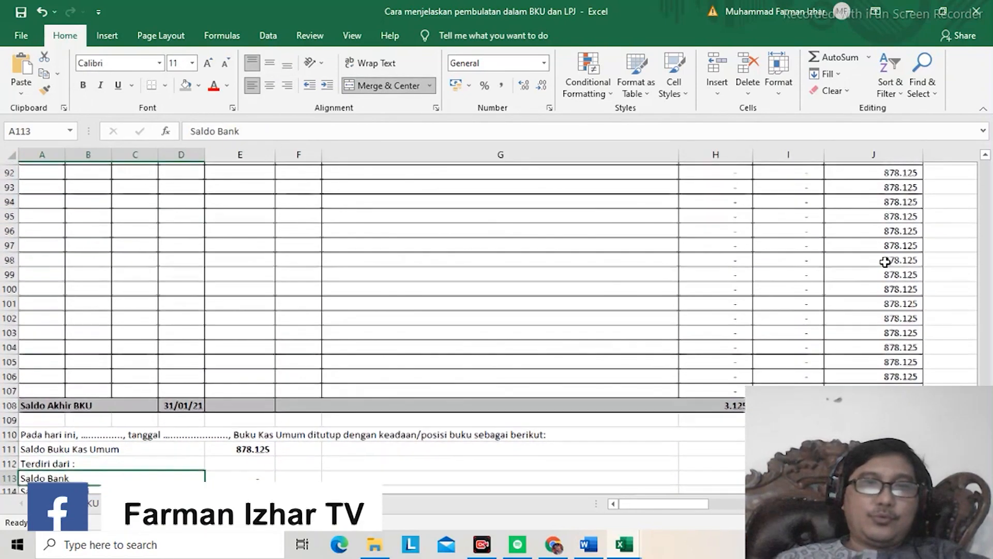
key("Up")
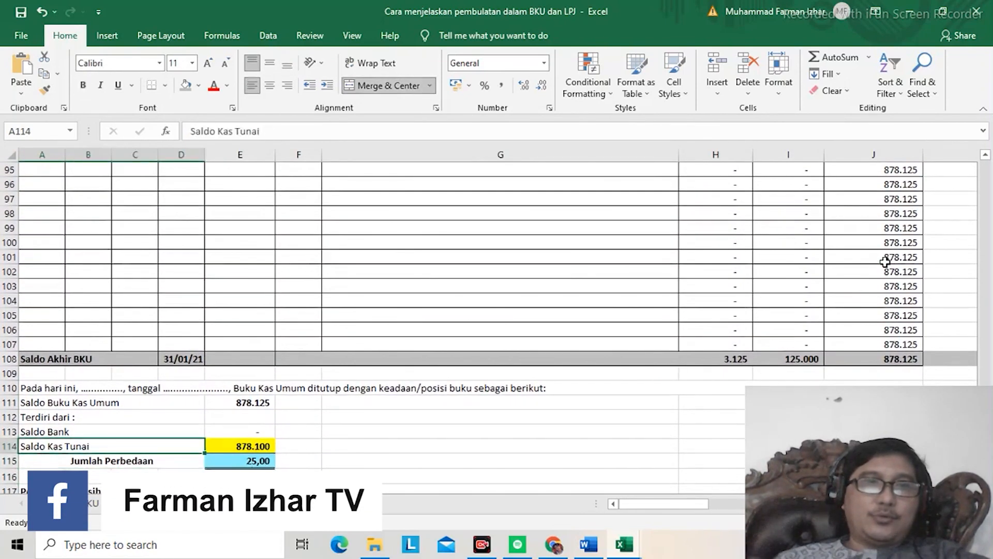
key("Right")
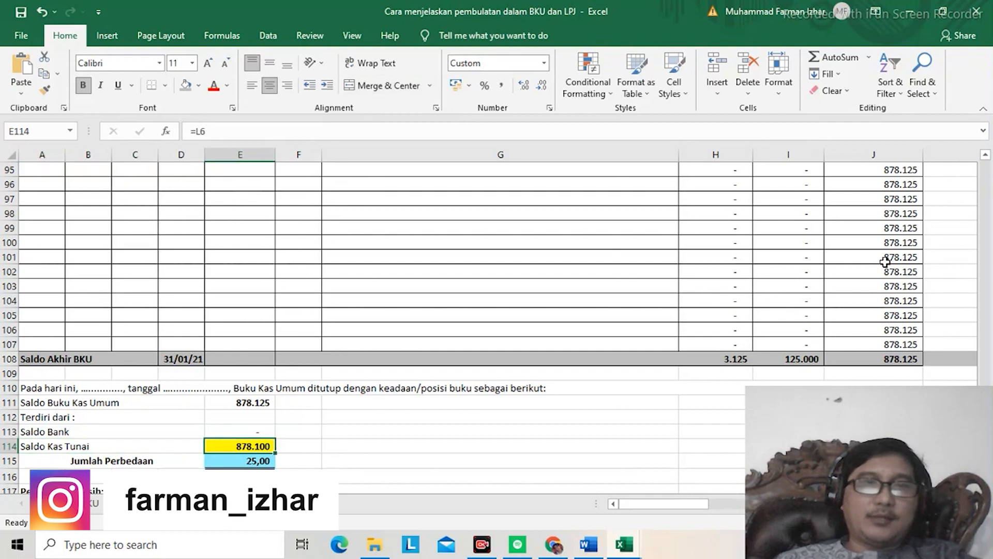
key("Up")
key("Up")
key("Up")
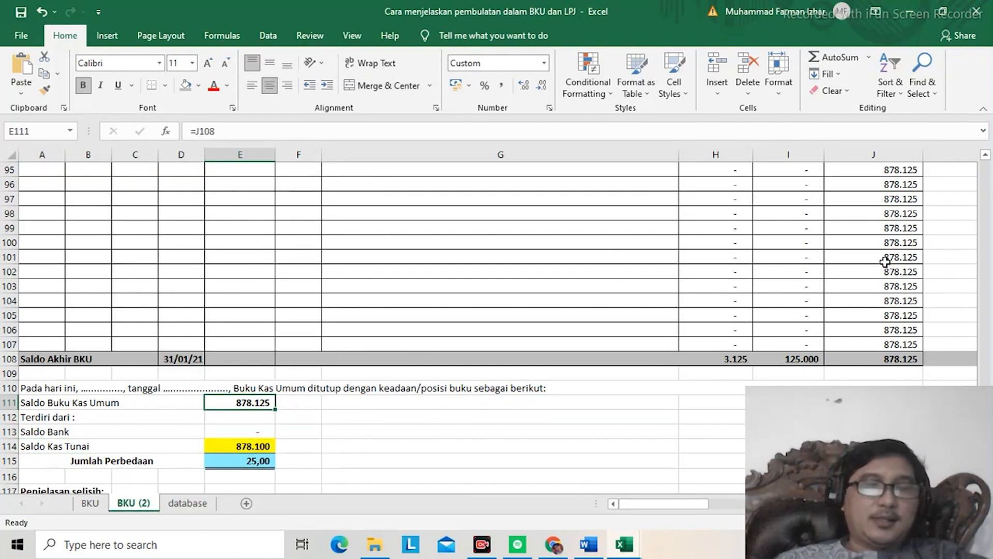
Step: Calculate the rounding difference in L7, under Sisa kas tunai, by subtracting honor net from Pembayaran dibulatkan with =L5-L4
key("ctrl+Up")
key("Up")
key("Up")
key("Right")
key("Right")
key("Right")
key("Right")
key("Right")
key("Right")
key("Right")
key("Up")
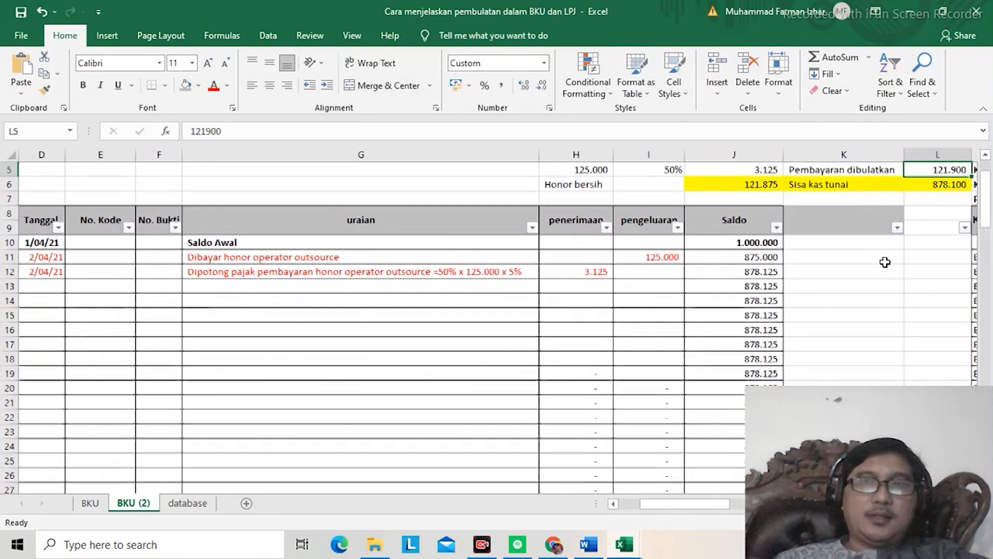
key("Up")
key("Up")
key("Up")
key("Down")
key("Down")
key("Down")
key("Down")
key("Down")
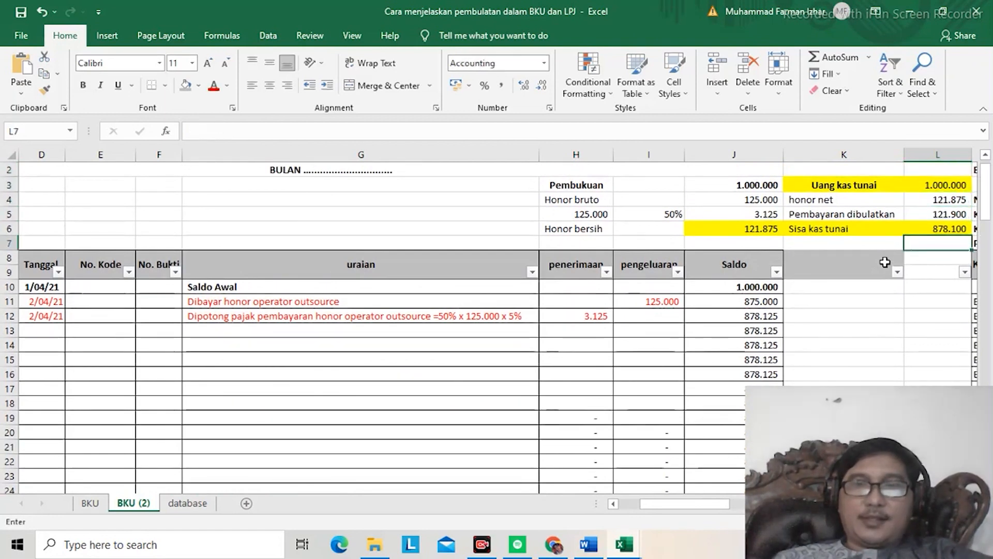
type("=")
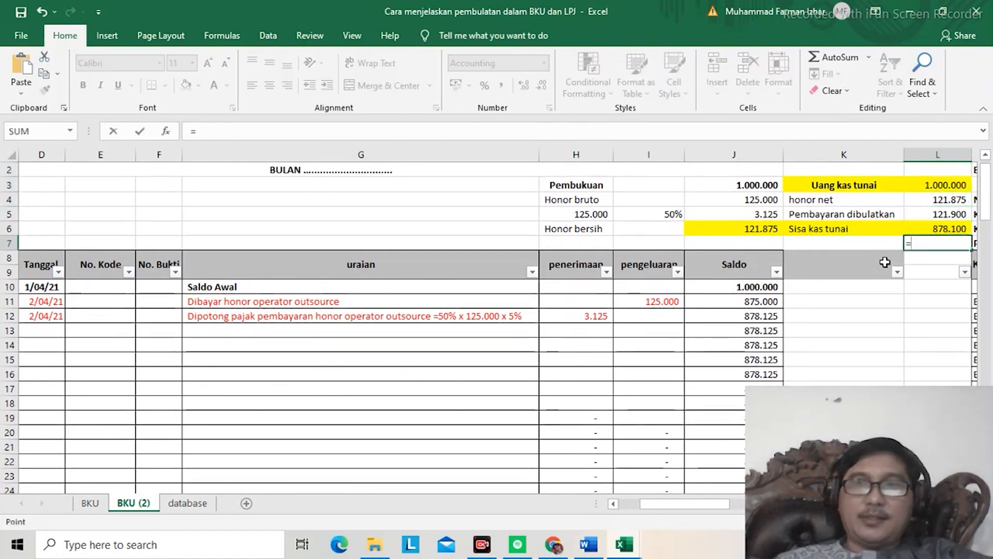
key("Up")
key("Up")
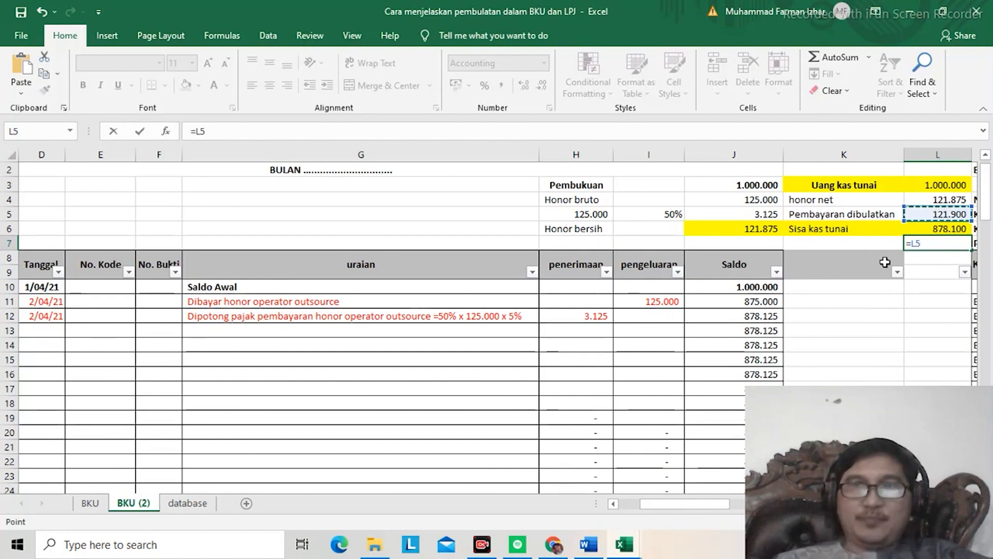
type("-")
key("Up")
key("Up")
key("Up")
key("Return")
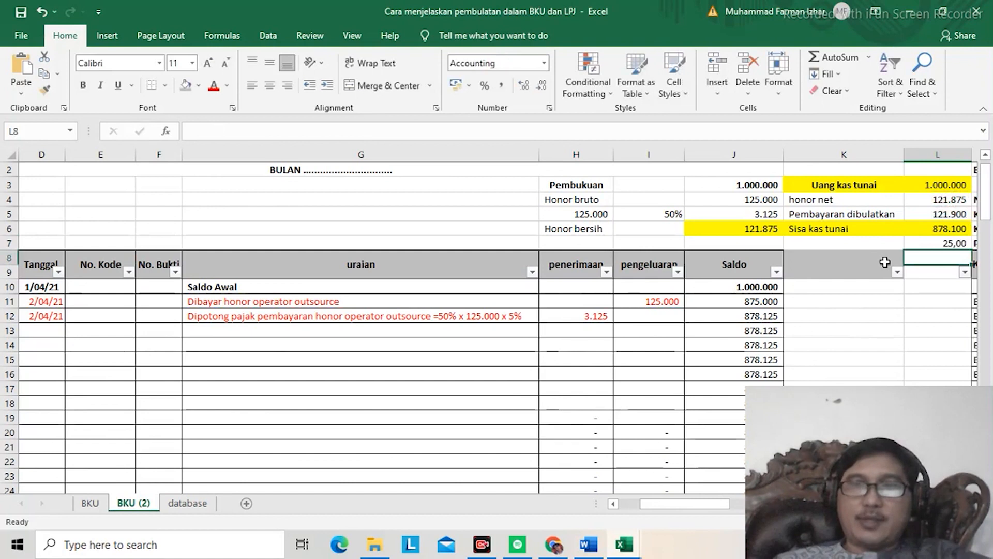
Step: Set the Tunai book code of ledger row 13 to Tunai - 3
key("Down")
key("Down")
key("Down")
key("Down")
key("Down")
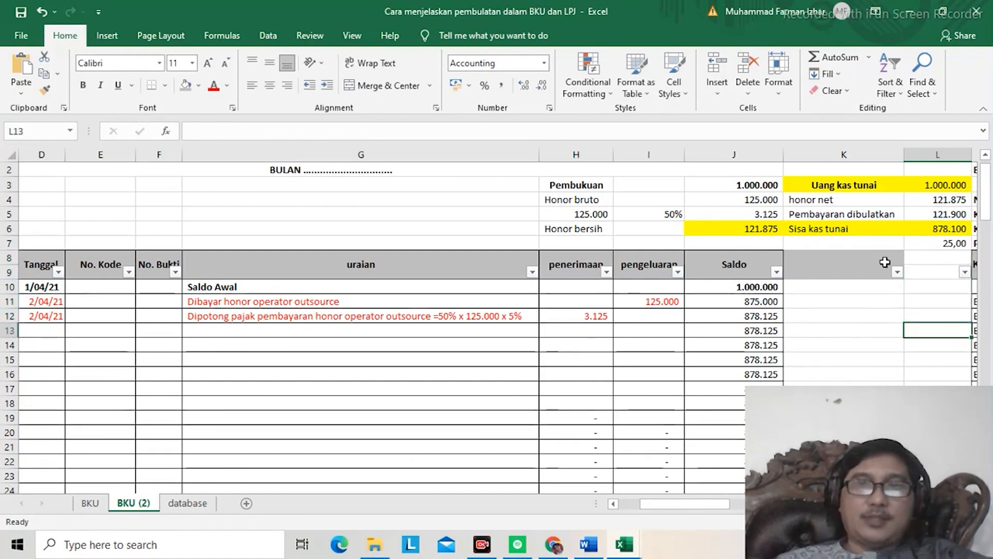
key("Left")
key("Left")
key("Left")
key("Left")
key("Left")
key("Left")
key("Left")
key("Left")
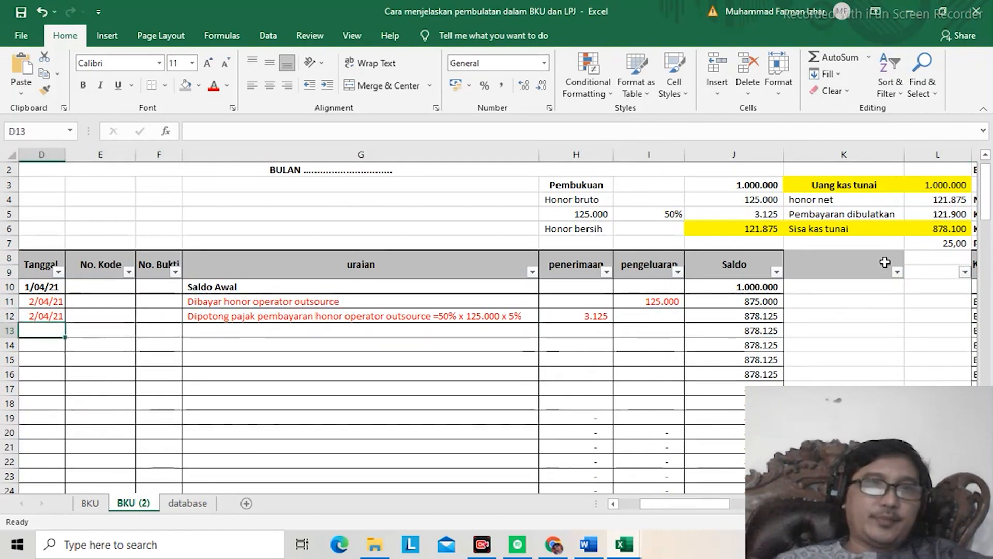
key("Left")
key("Left")
key("Left")
key("Right")
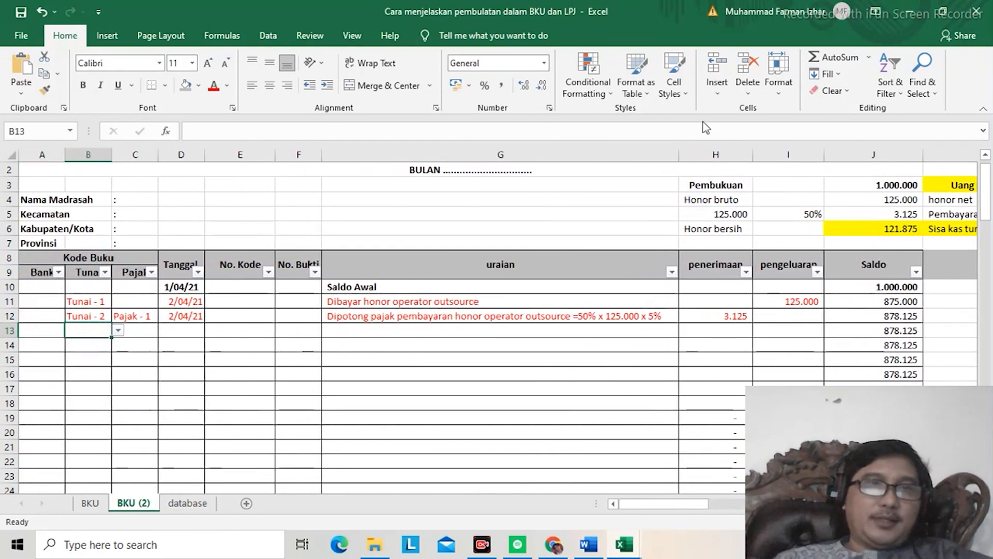
left_click(118, 332)
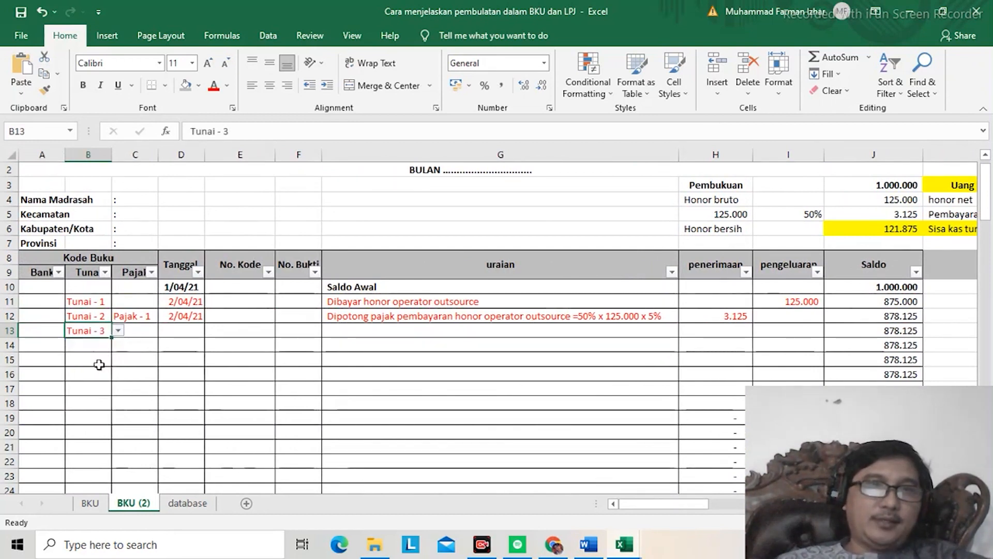
Step: Copy the date 2/04/21 from row 12 into the Tanggal cell of row 13
left_click(190, 318)
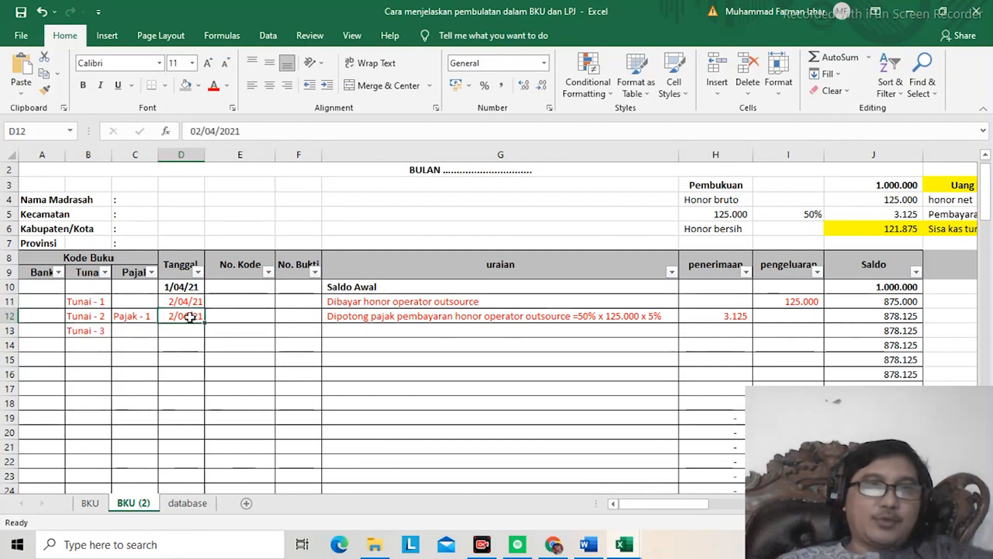
key("ctrl+c")
key("Down")
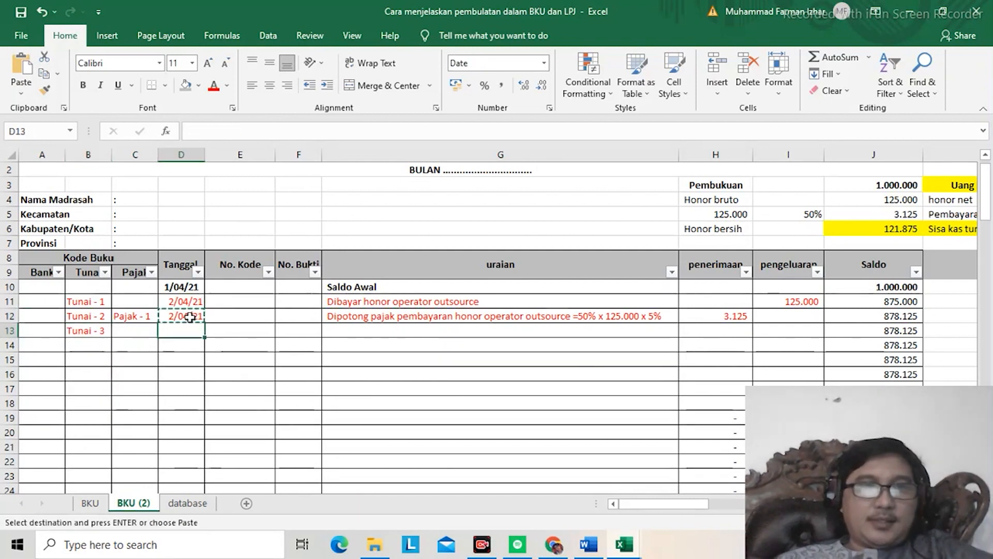
key("ctrl+v")
Step: Begin the uraian of ledger row 13 with "Pembulatan atas pembayaran honor net/bersih operator"
key("Right")
key("Right")
key("Right")
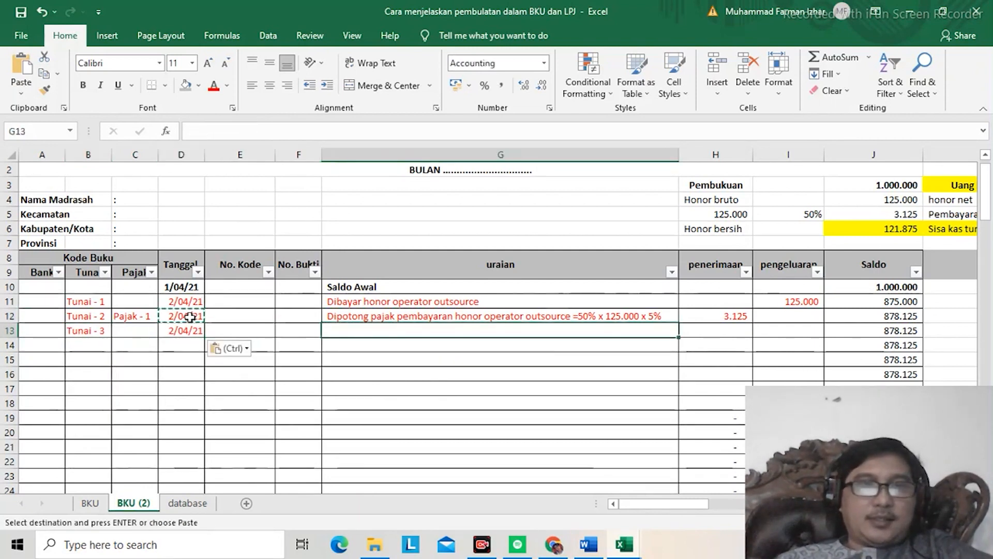
type("Pem")
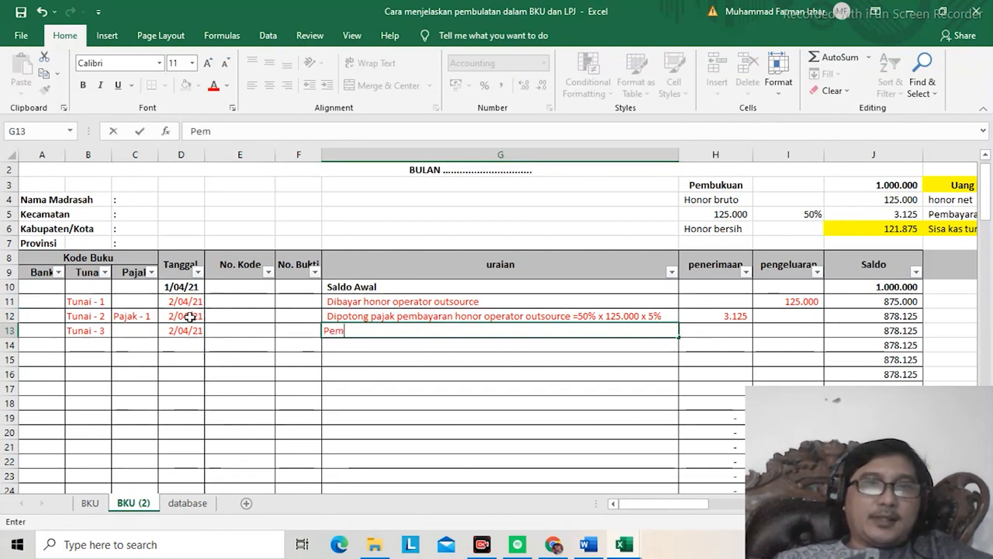
type("bulatan atas pembayaran honor")
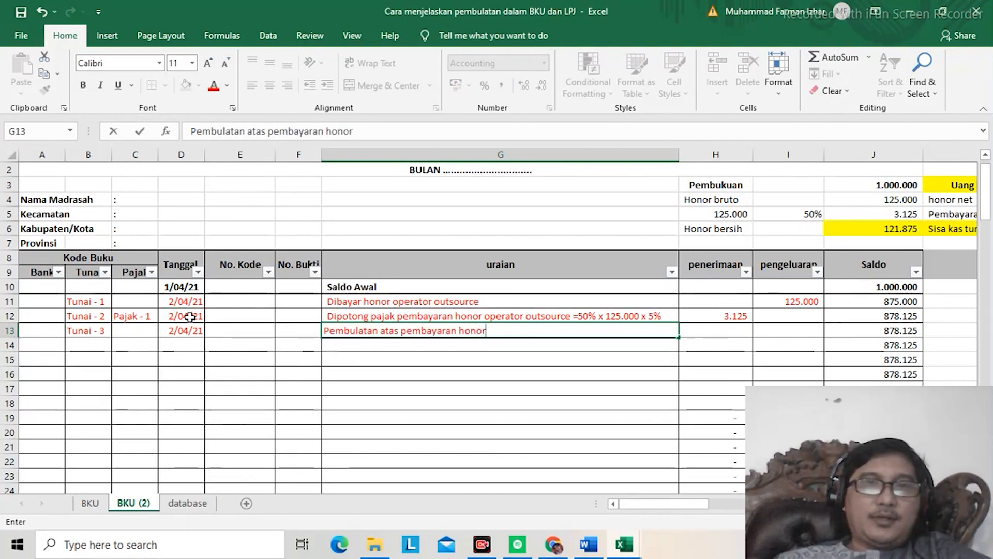
type(" net")
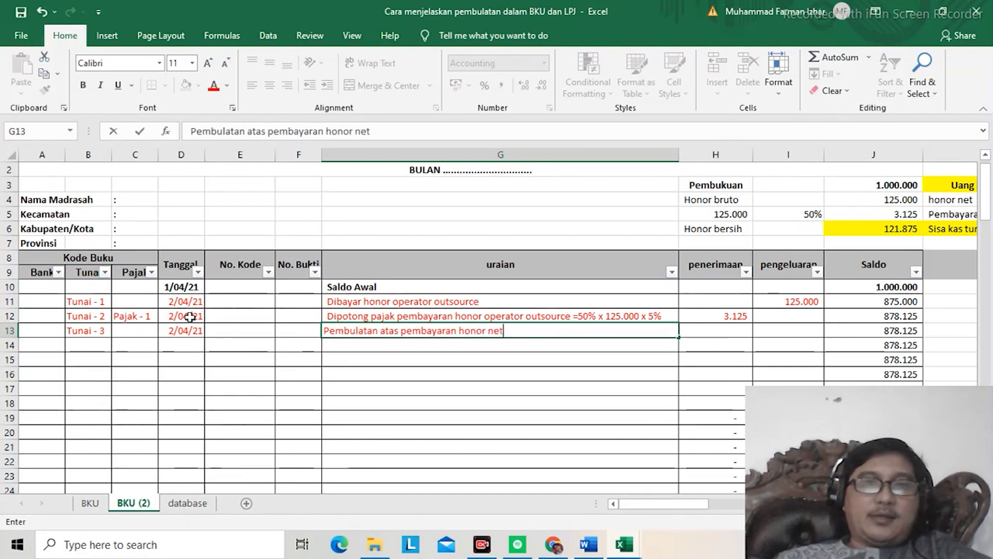
type("/")
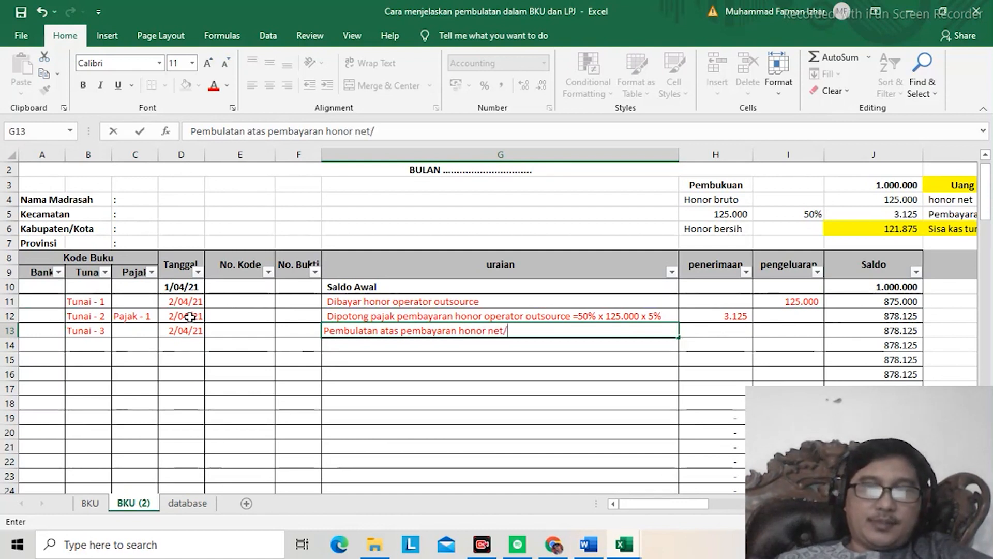
type("bersih o")
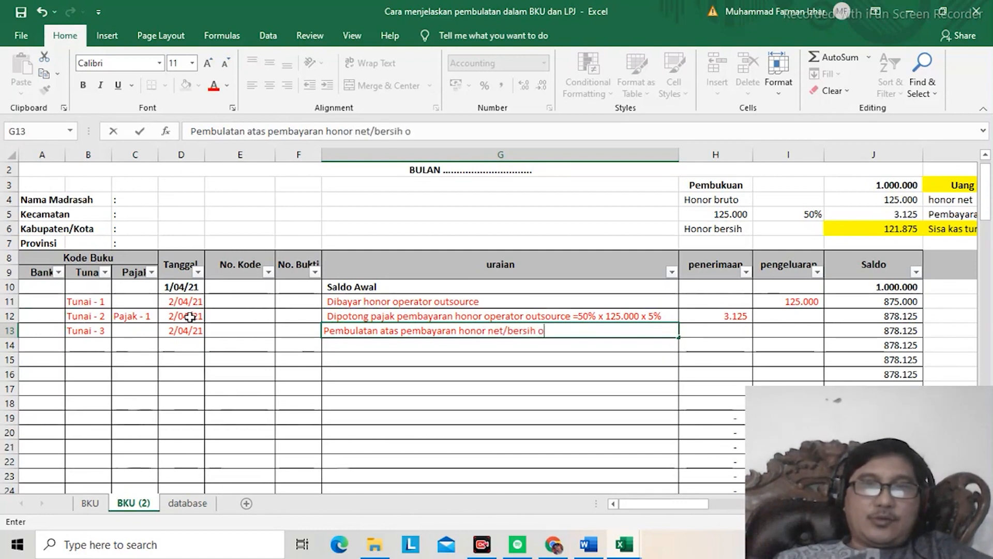
type("peratior")
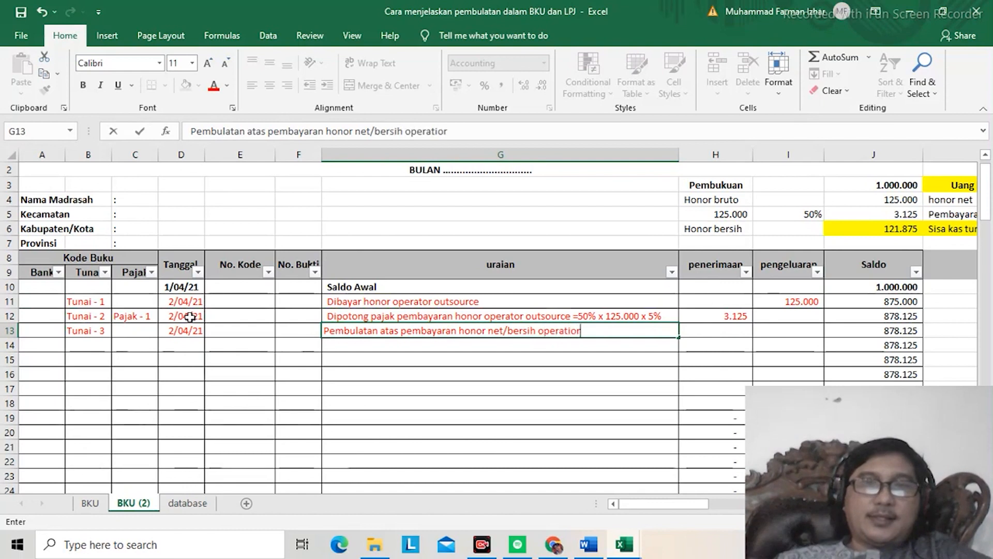
key("BackSpace")
key("BackSpace")
key("BackSpace")
type("or")
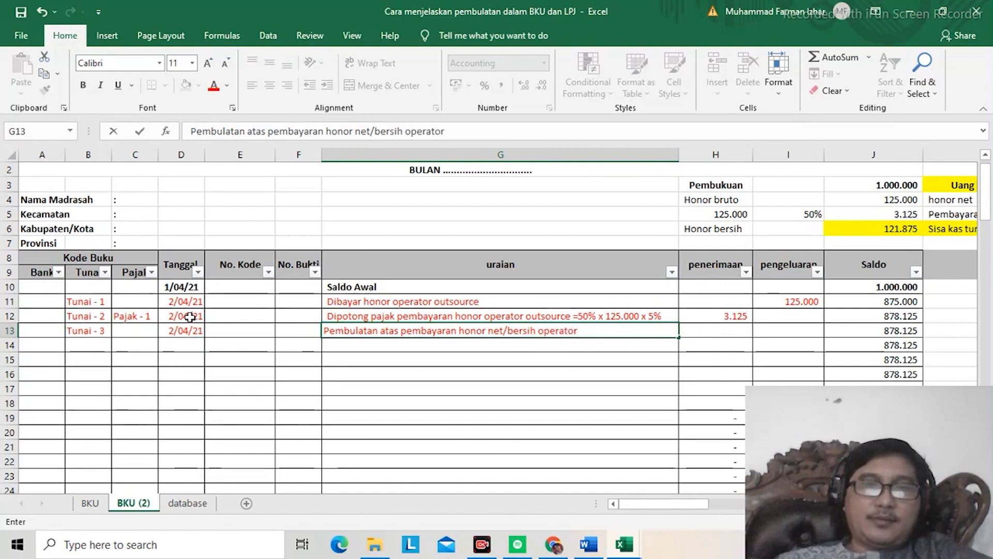
type(", dar")
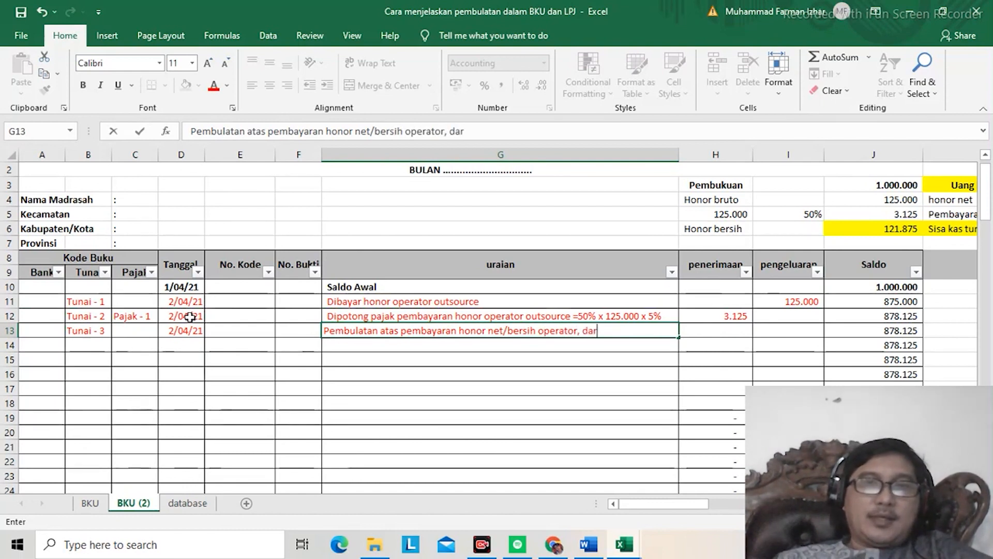
type("i Rp")
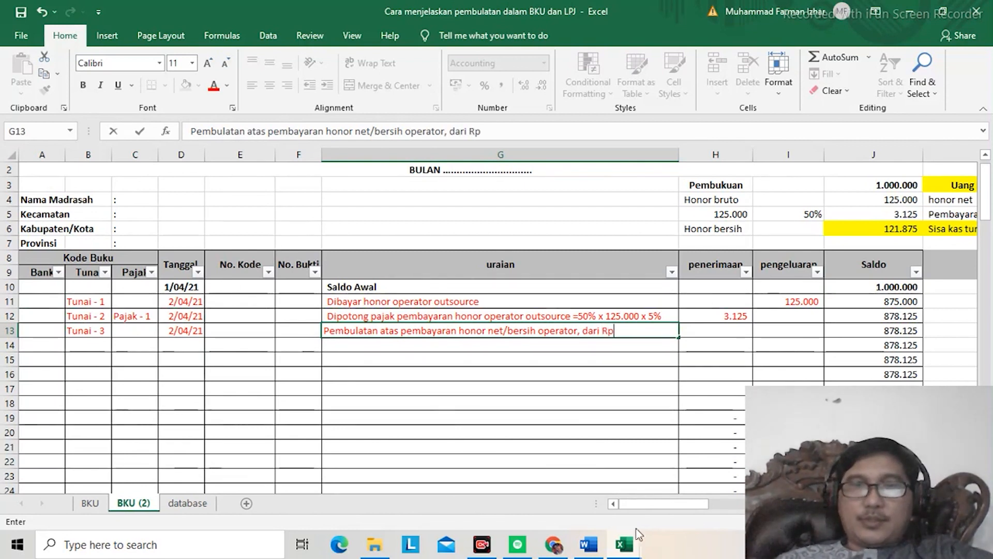
Step: Continue the row 13 uraian with the rounding amounts ", dari Rp121.875, menjadi Rp121.900"
left_click_drag(665, 507, 689, 507)
type("121.")
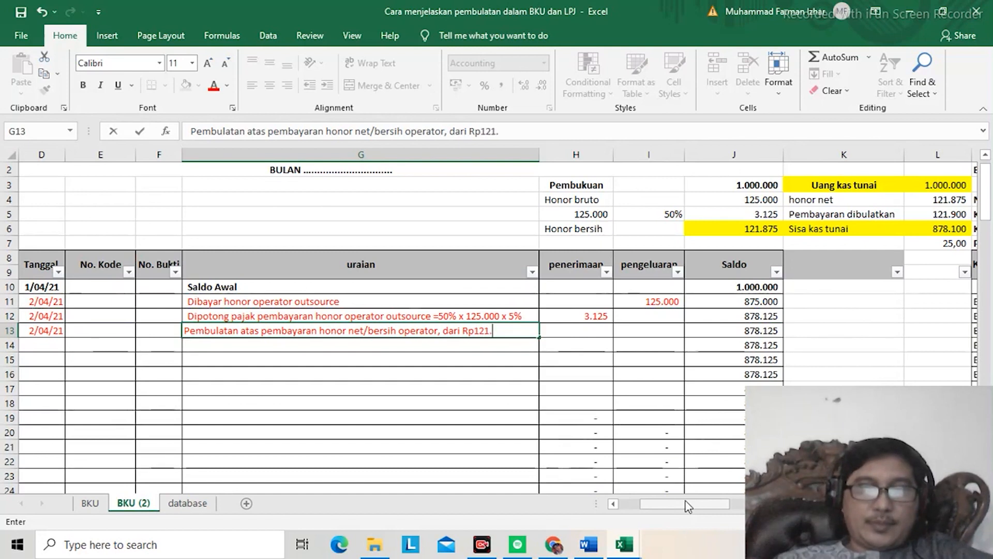
type("875, menj")
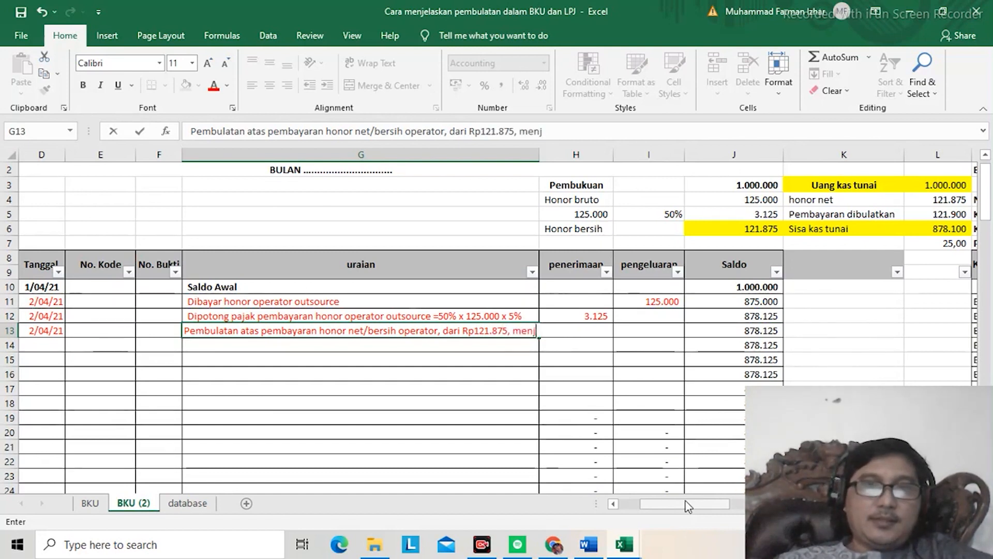
type("adi R")
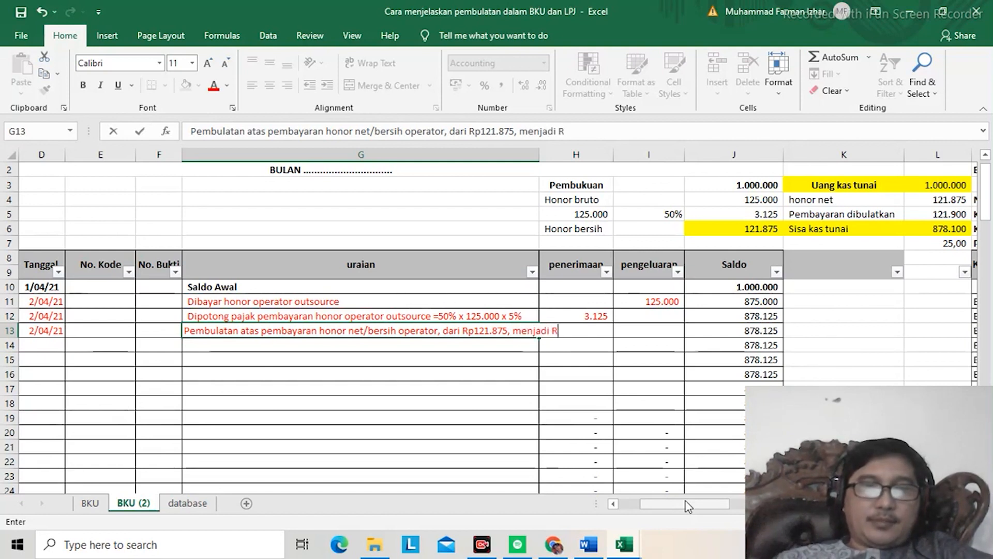
type("p121")
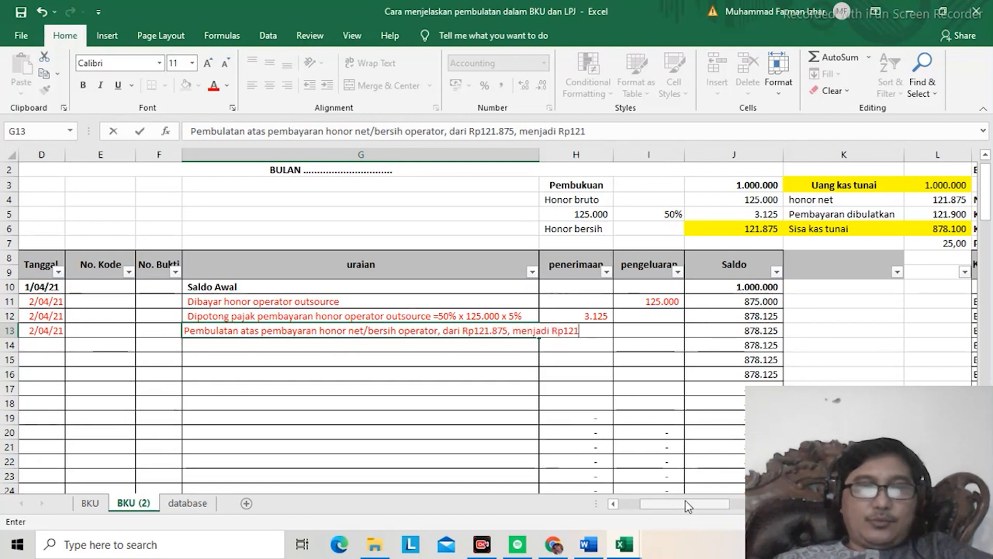
type(".900")
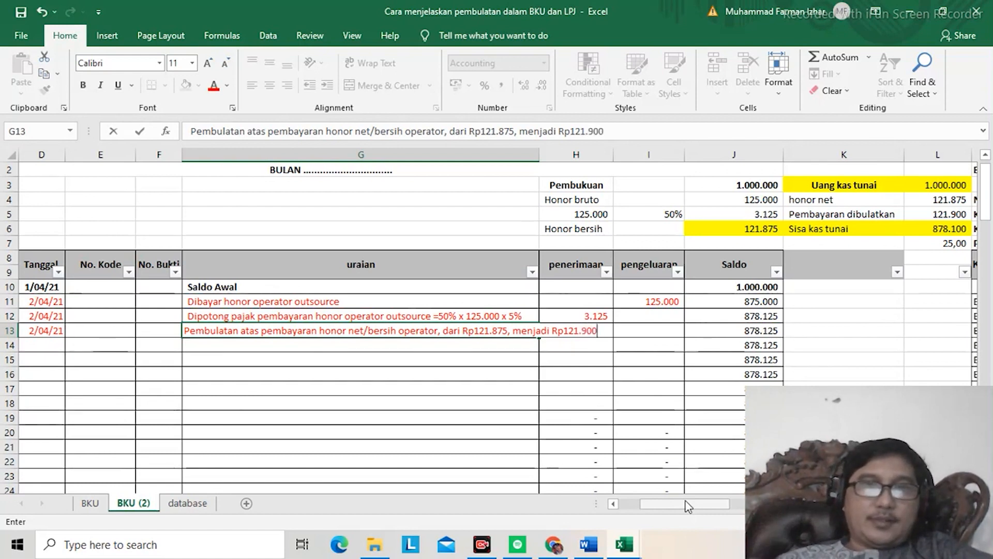
type(". Nila")
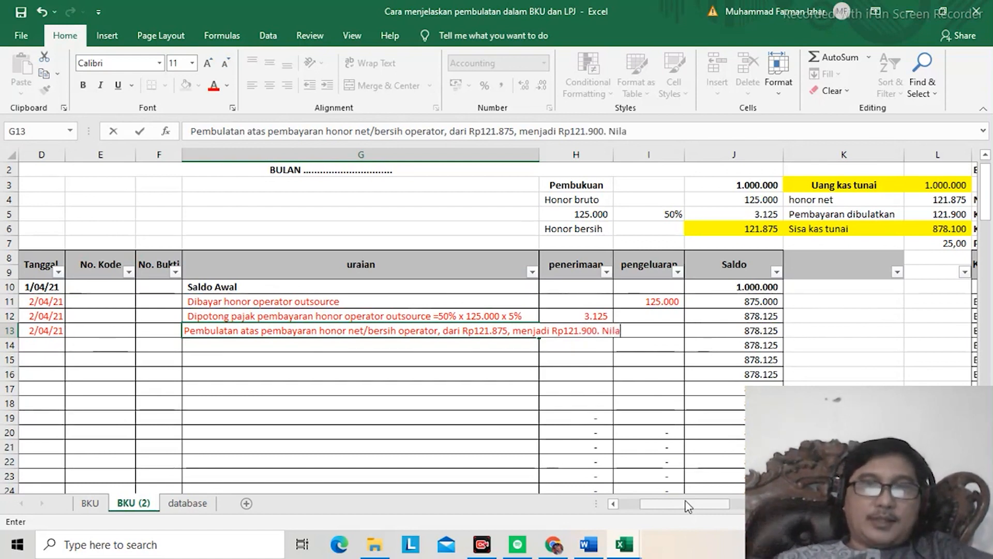
type("i pembulatan ke atas")
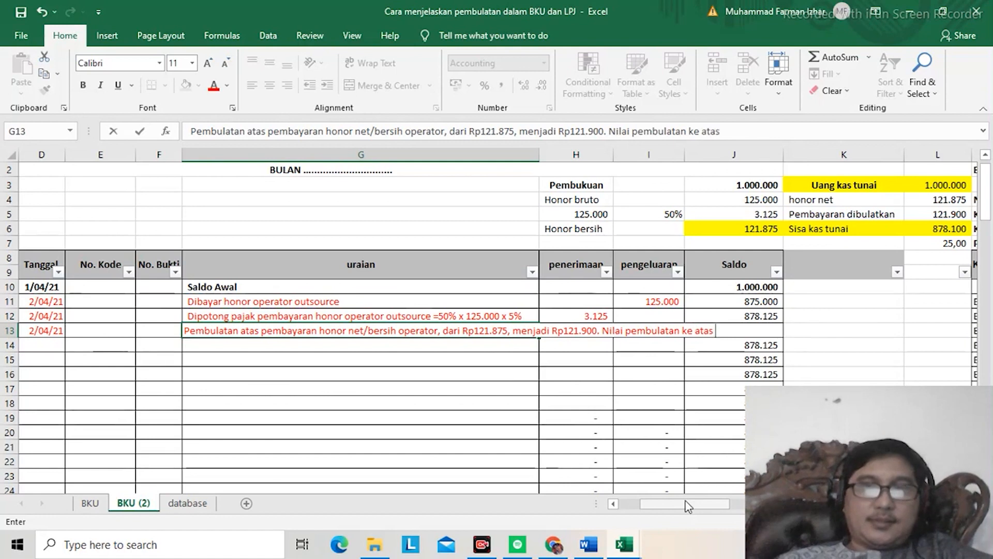
type(" sebesar Rp25.")
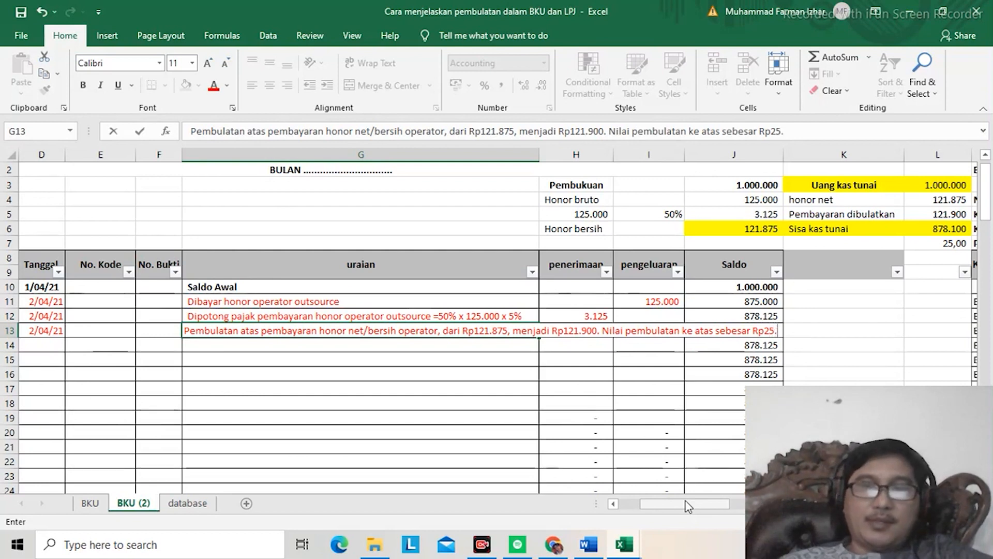
Step: Complete the row 13 uraian with ". Nilai pembulatan ke atas sebesar Rp25." and wrap the text within its cell
key("Return")
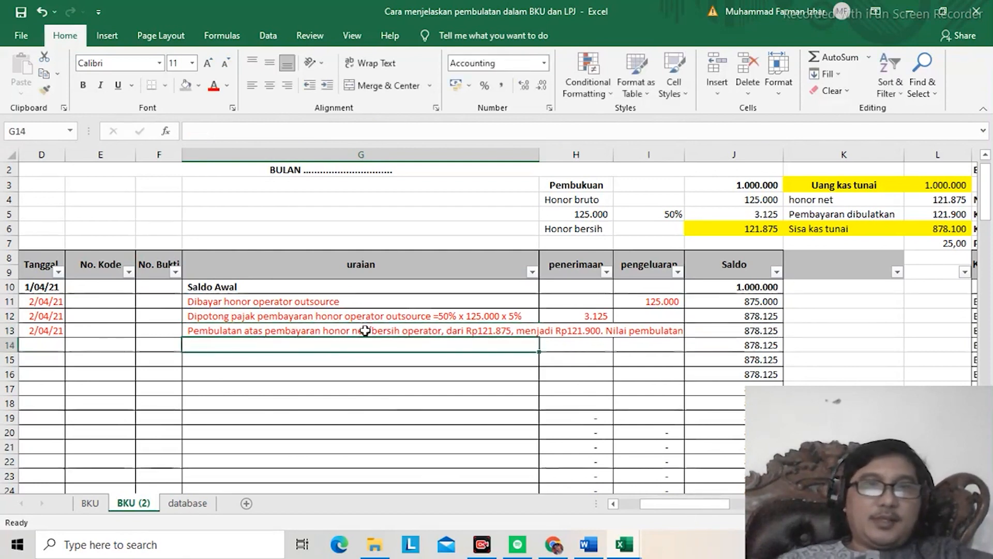
key("Up")
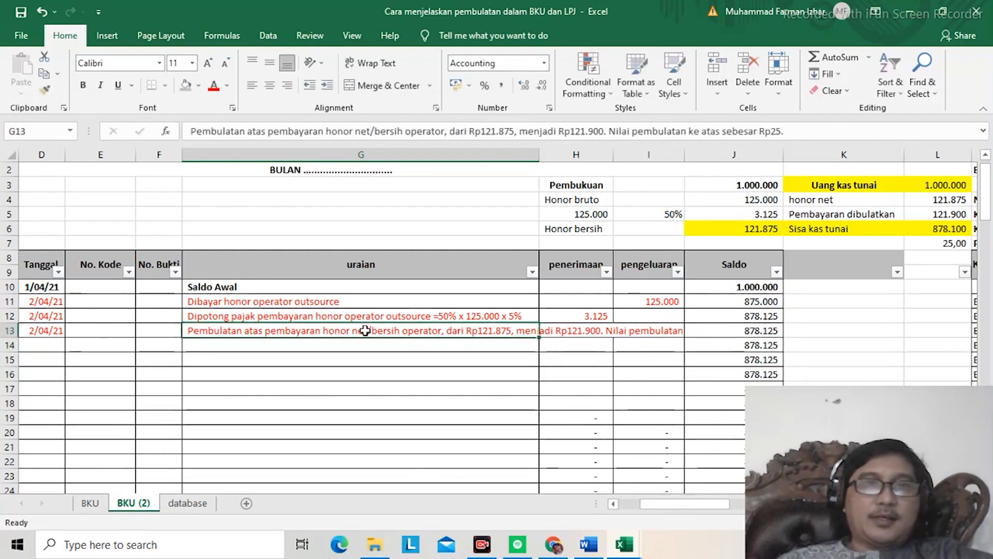
left_click(367, 65)
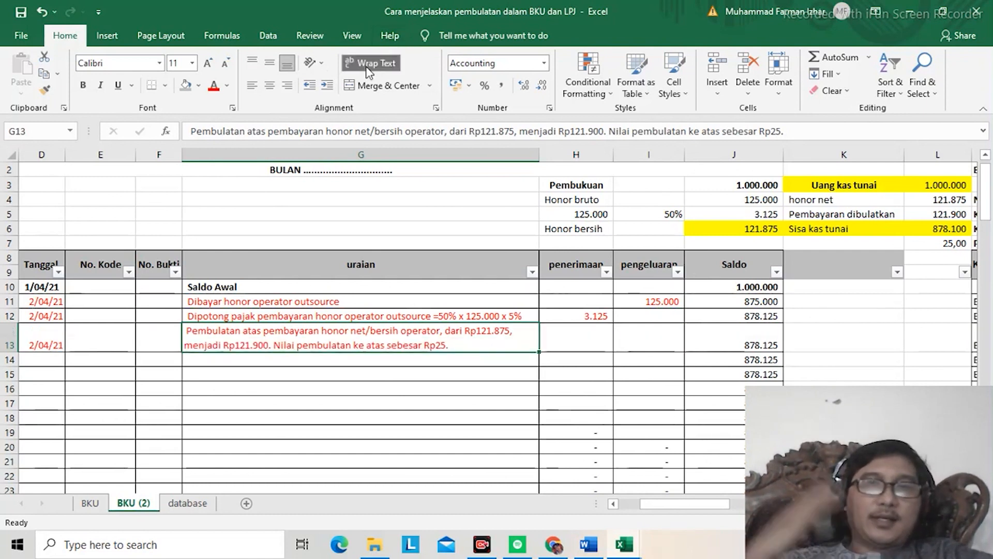
Step: Enter 25 as the pengeluaran of the rounding entry in row 13
key("Right")
key("Right")
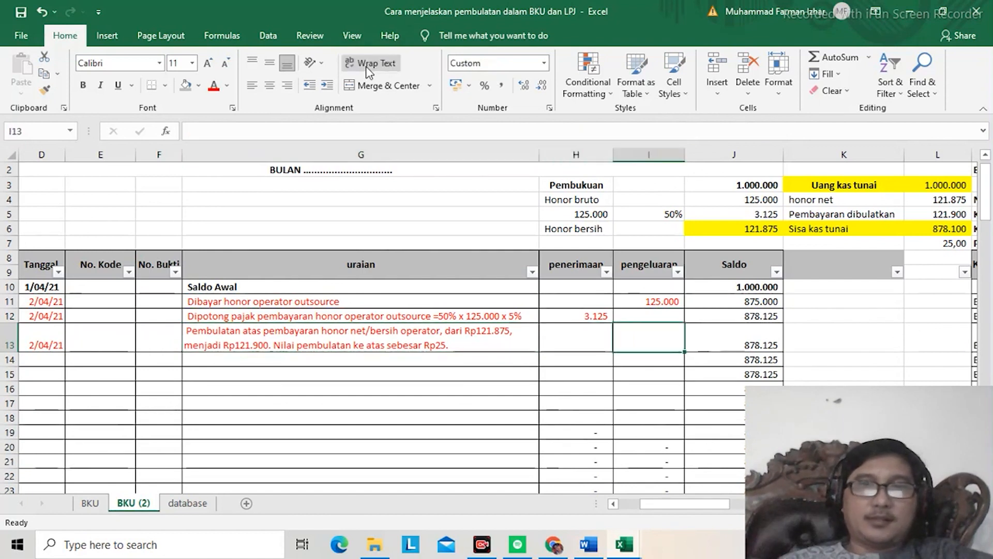
type("25")
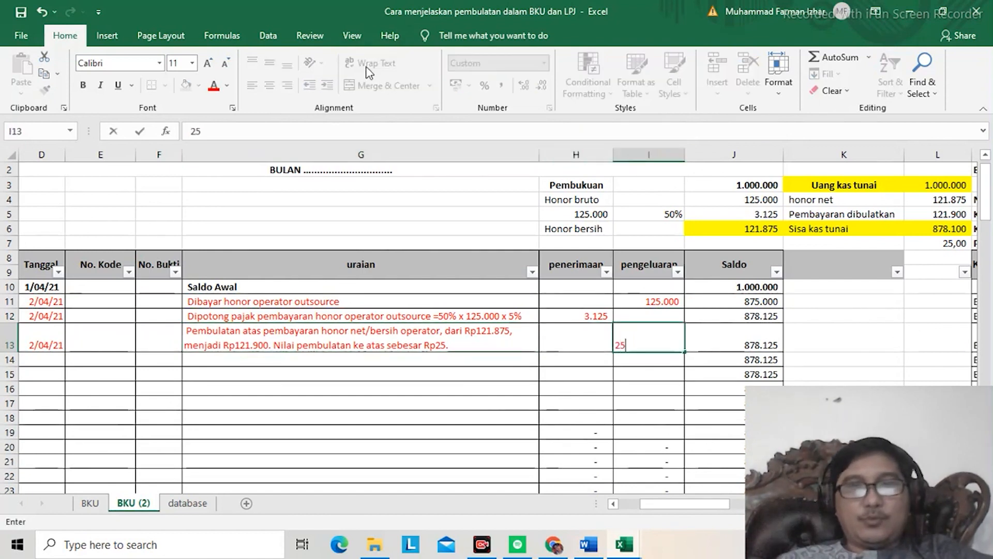
key("Return")
Step: Compare the Saldo of ledger row 13 with Sisa kas tunai in the Uang kas tunai block
key("Right")
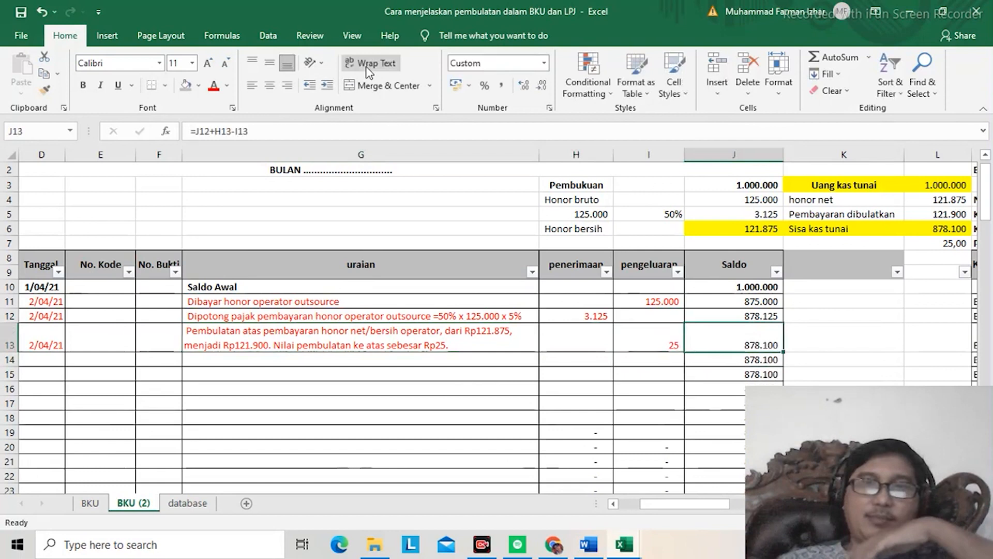
key("Up")
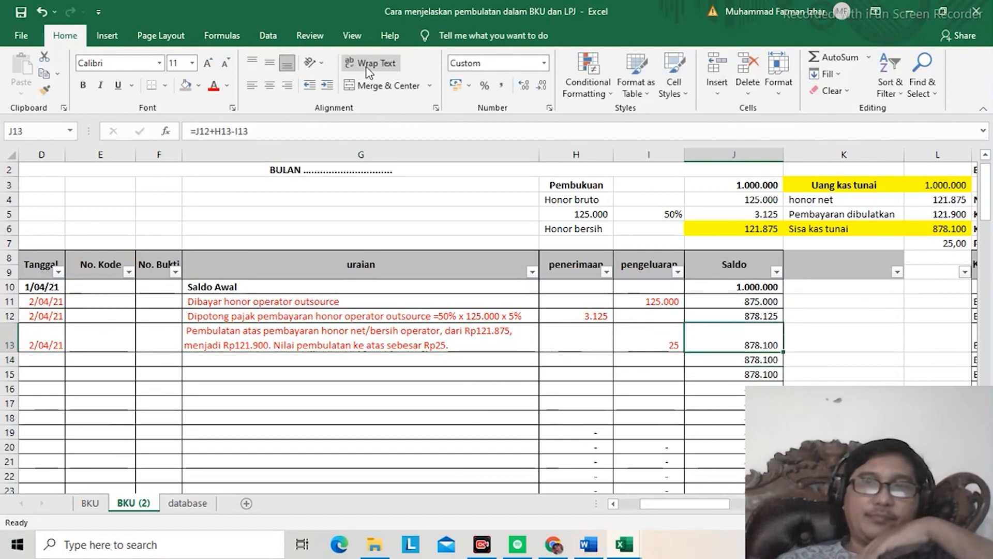
left_click(943, 232)
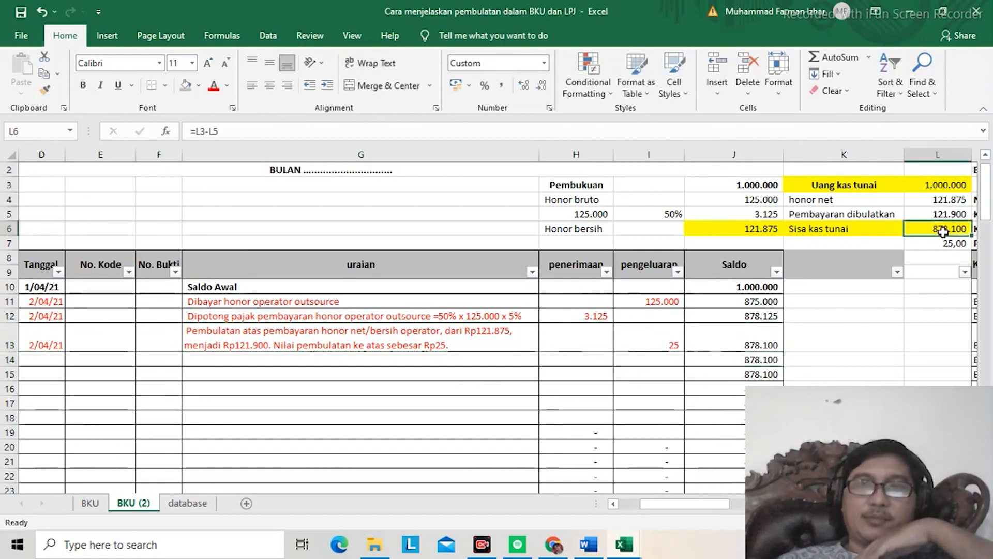
left_click(735, 335)
Step: Add a Pembulatan line with the value 25 below Honor bersih in the Pembukuan block
left_click(740, 228)
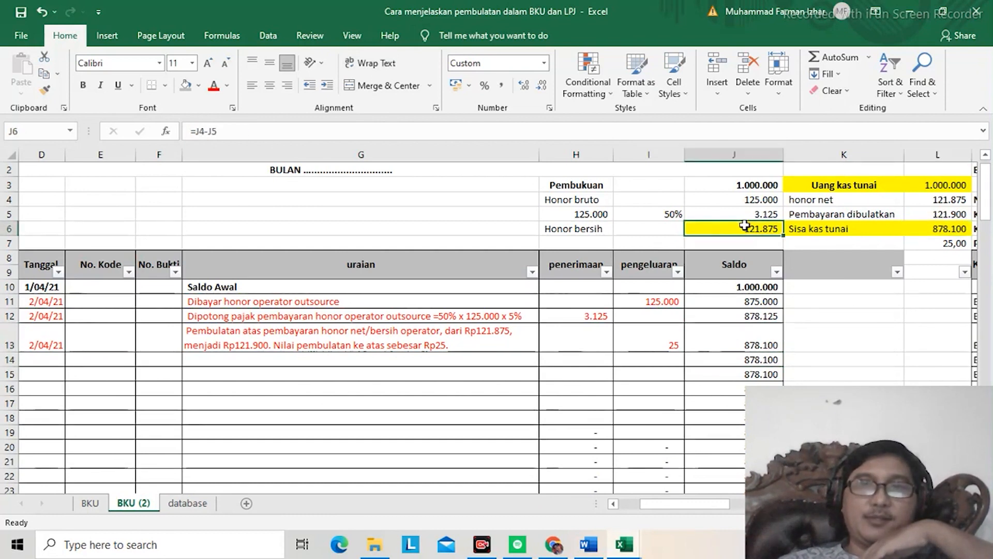
left_click(578, 243)
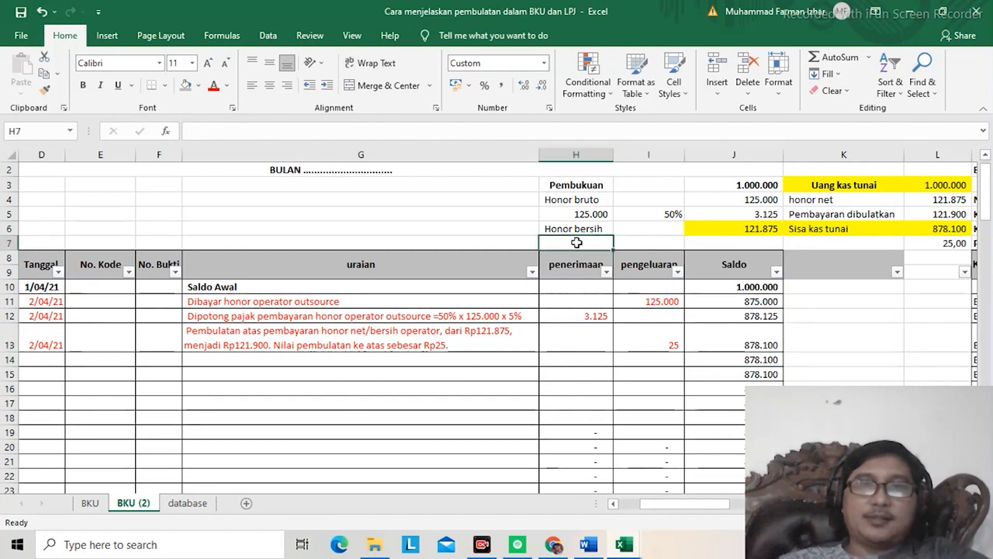
type("Pembu")
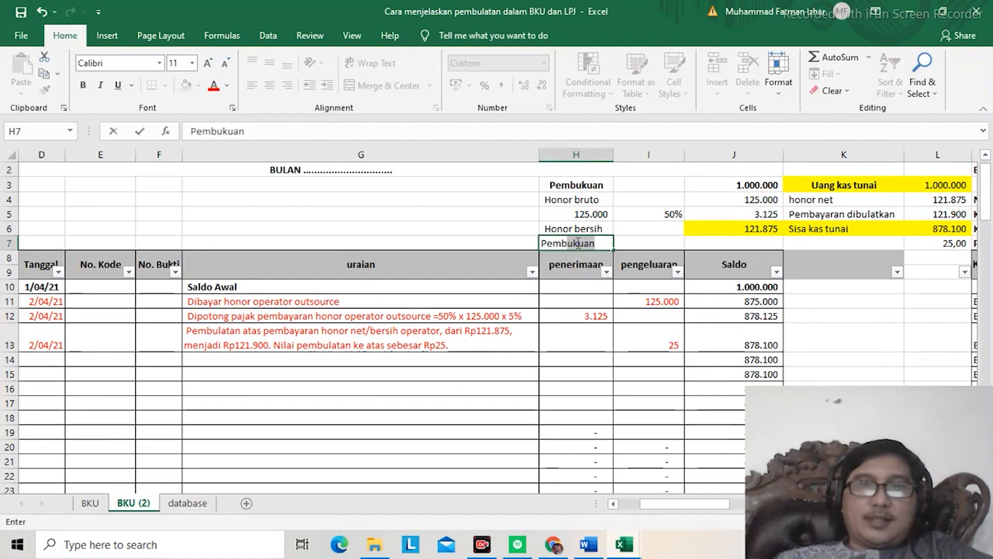
type("latan")
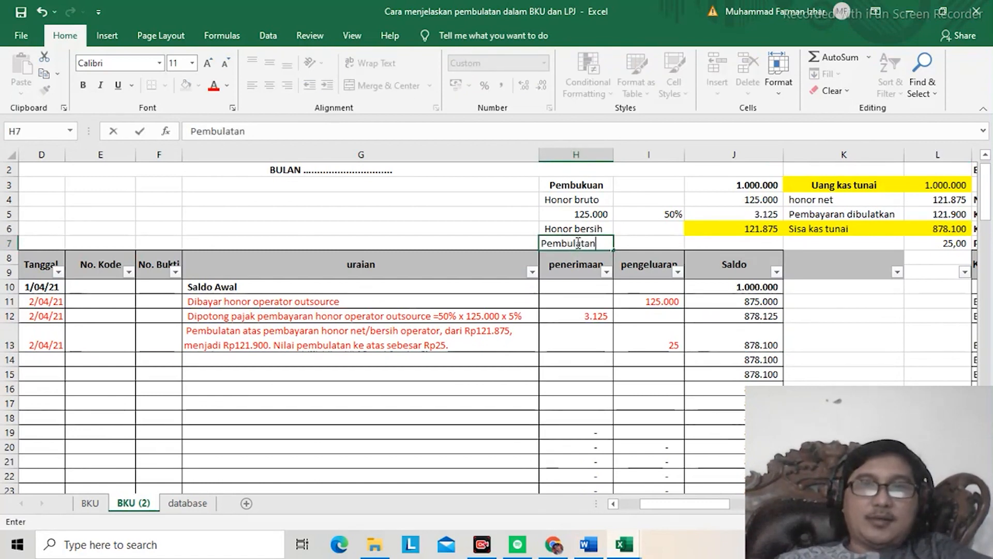
key("Tab")
key("Tab")
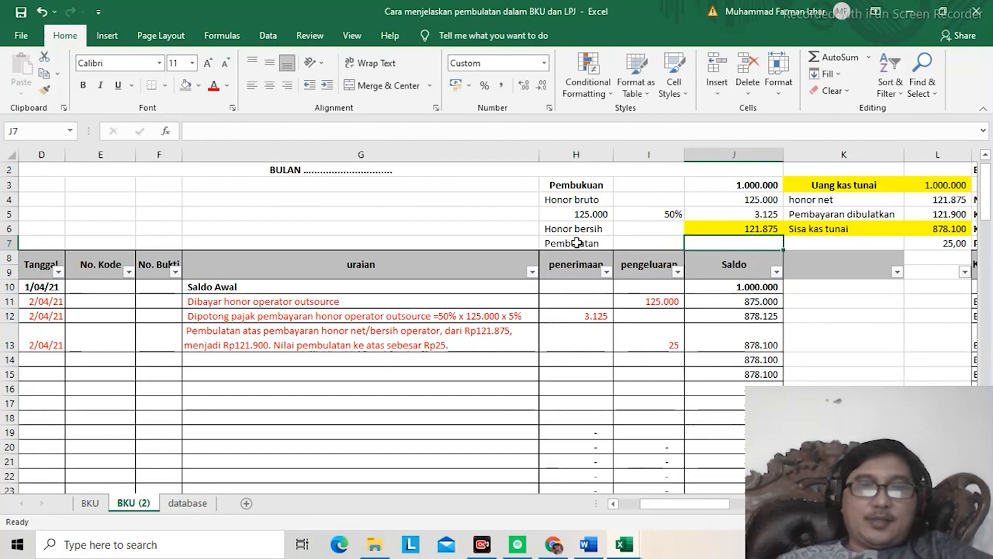
type("25")
key("Return")
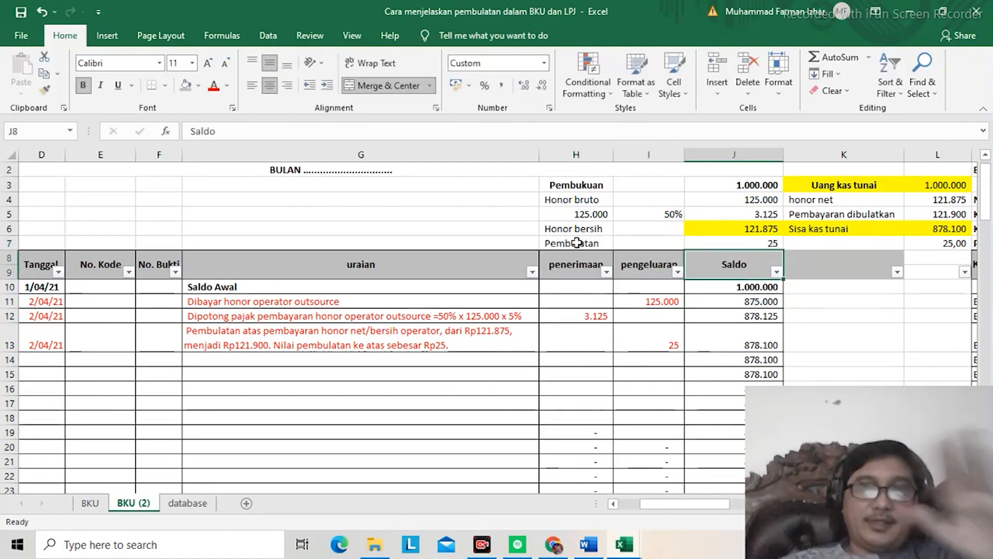
Step: Review the rounding entry in ledger row 13, from its uraian back to its Tanggal
key("Down")
key("Down")
key("Down")
key("Down")
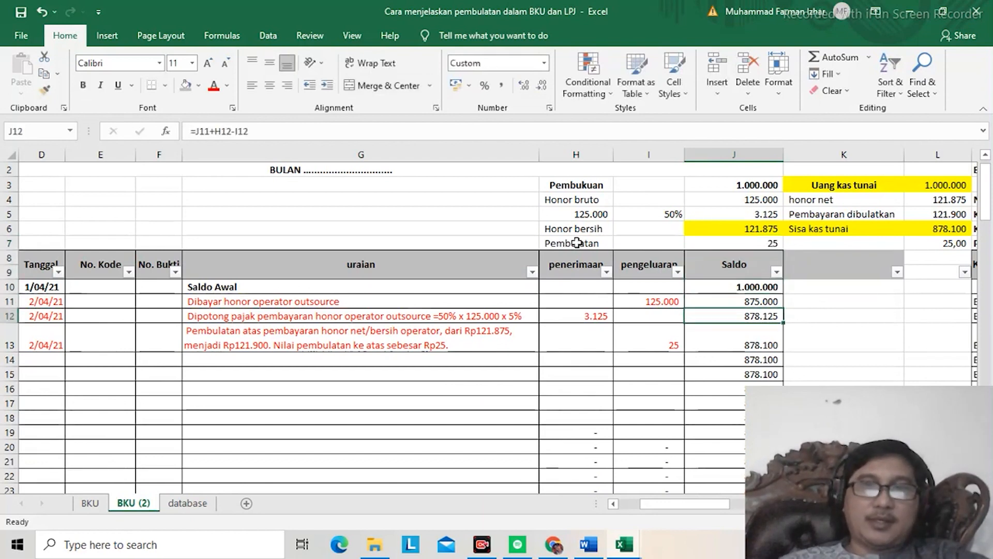
key("Left")
key("Left")
key("Left")
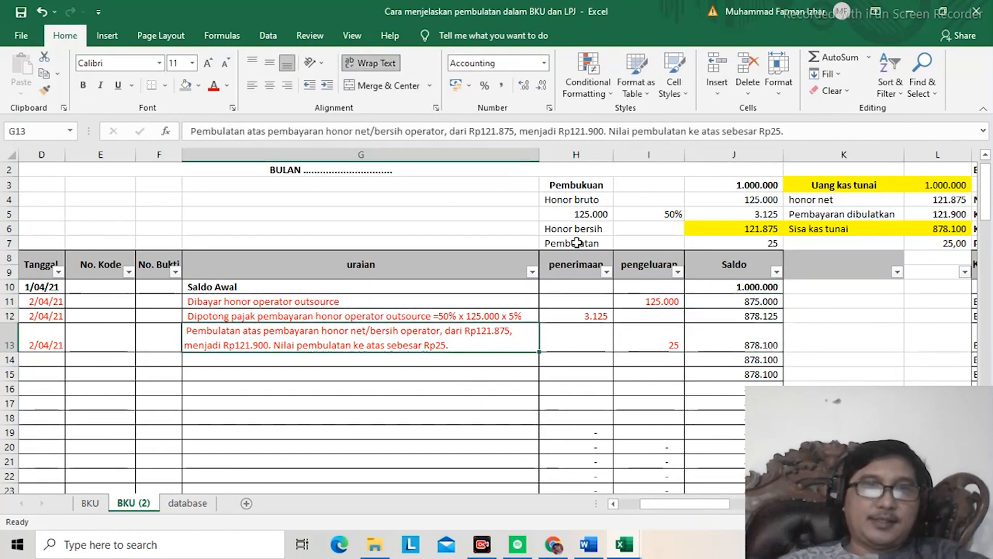
key("Left")
key("Left")
key("Left")
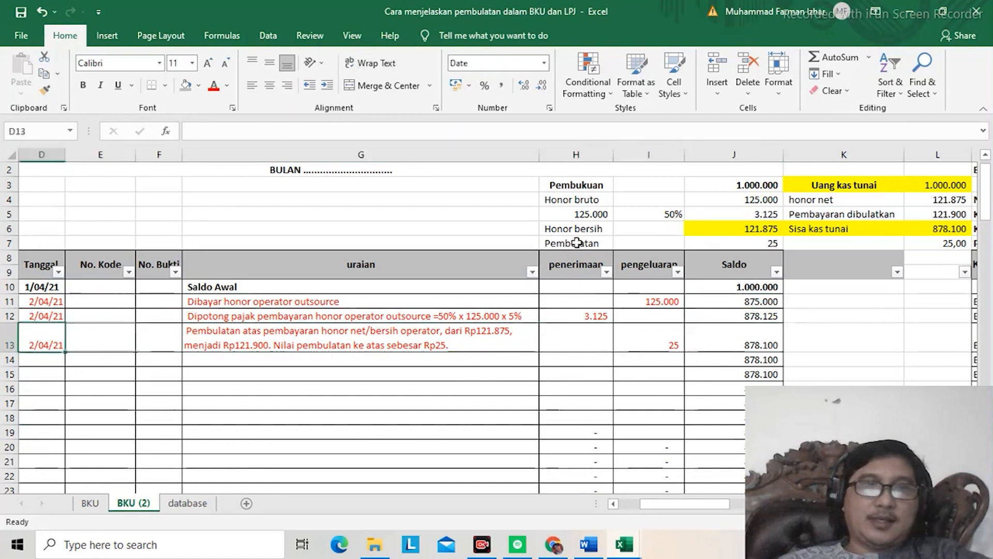
Step: Review the Kode Buku, Tanggal and uraian cells of the rounding entry in ledger row 13
key("Left")
key("Left")
key("Left")
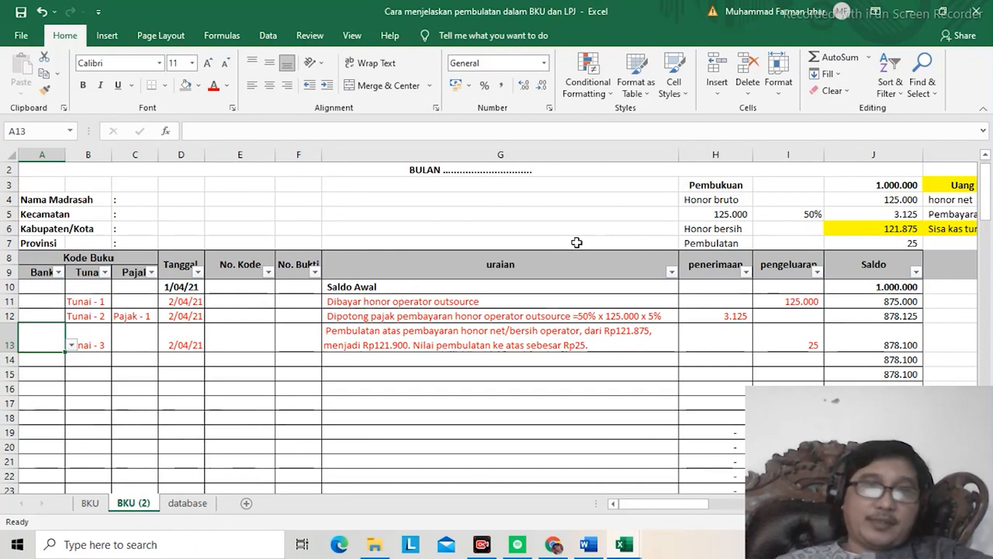
key("Right")
key("Right")
key("Right")
key("Right")
key("Right")
key("Right")
key("Right")
key("Right")
key("Left")
key("Left")
key("Left")
key("Left")
key("Left")
key("Left")
key("Left")
key("Left")
key("Left")
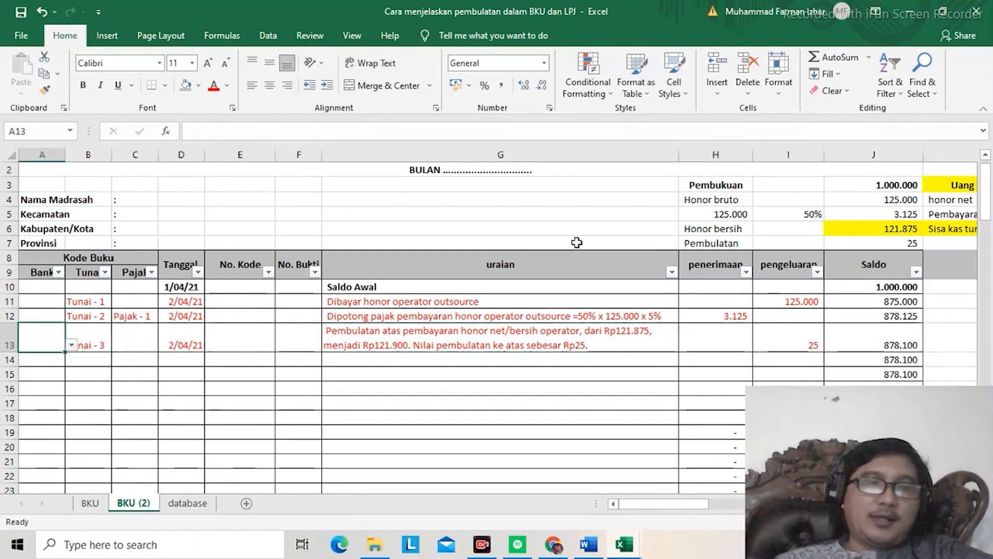
Step: Clear the explanation text under Penjelasan selisih in cell A118, below the BKU (2) ledger
key("ctrl+Down")
key("Down")
key("Down")
key("Down")
key("Down")
key("Down")
key("Down")
key("Down")
key("Down")
key("Down")
key("Down")
scroll(577, 242, "down", 1)
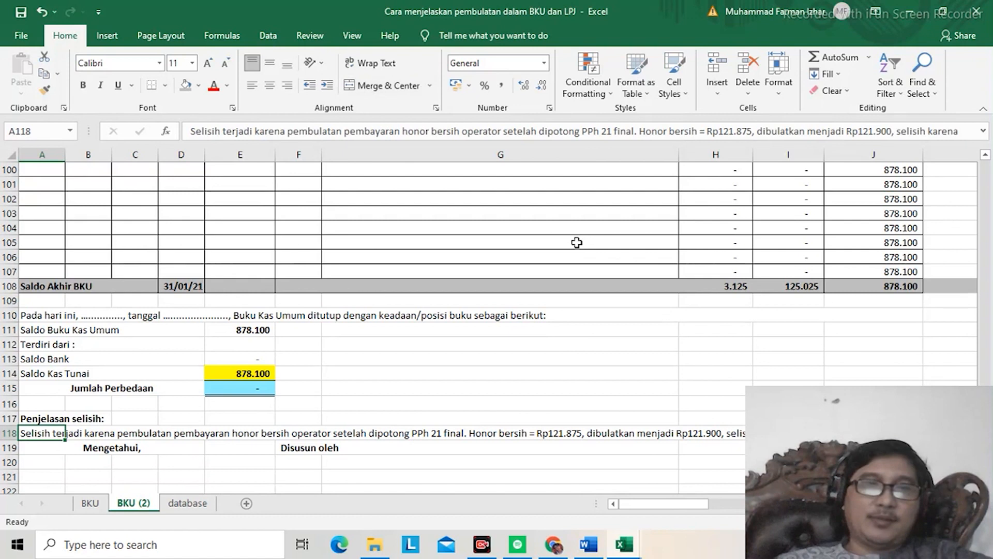
key("Delete")
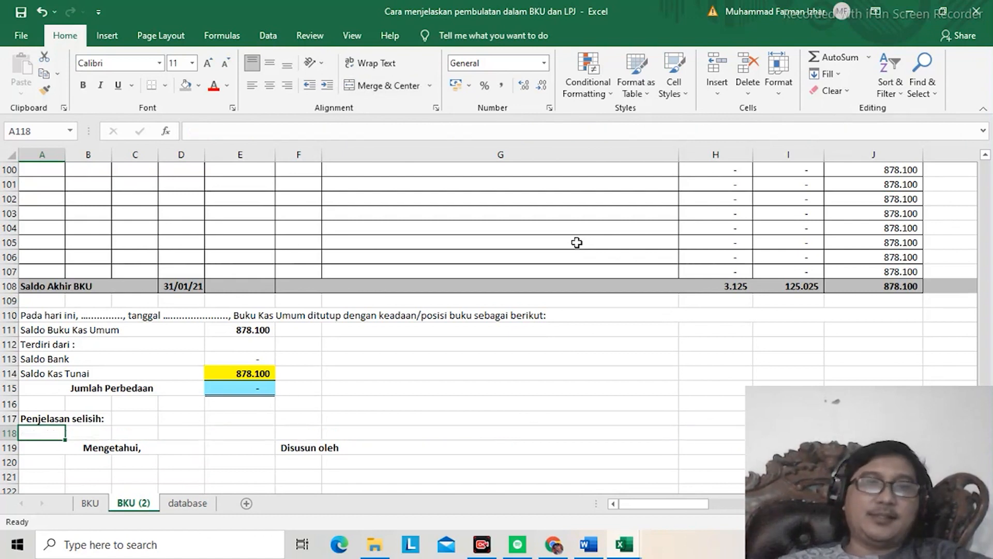
Step: Clear the explanation under section V, Penjelasan Selisih Kas dan/atau selisih pembukuan, in the LPJ report and return to column A
key("Right")
key("Right")
key("ctrl+Right")
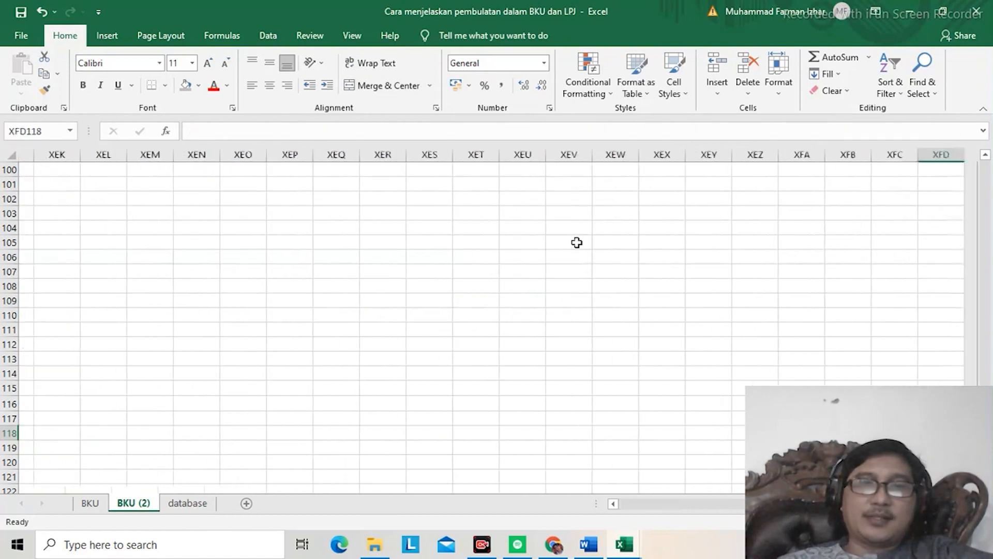
key("ctrl+Left")
key("Up")
key("Up")
key("Up")
key("Up")
key("Up")
key("Up")
key("Up")
key("Up")
key("Up")
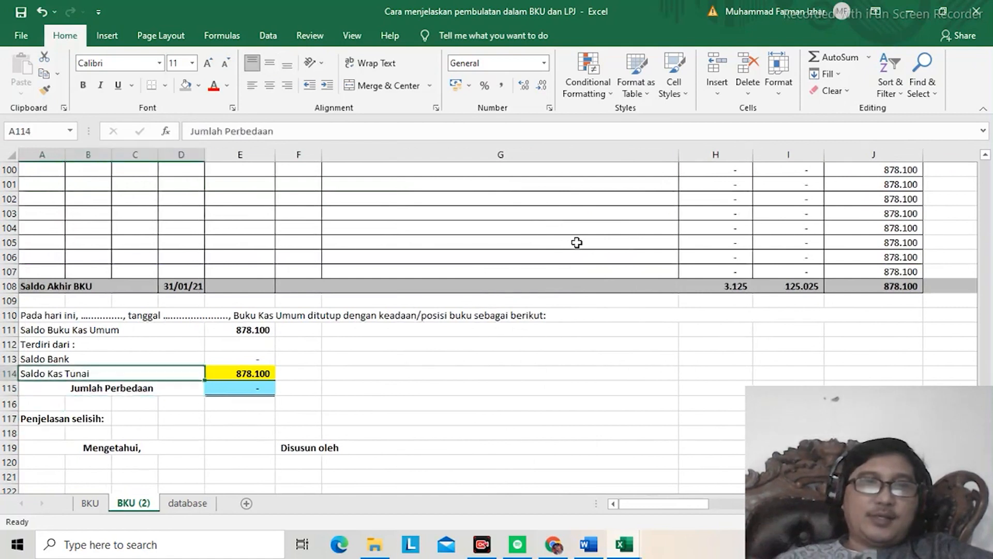
key("Up")
key("Right")
key("Right")
key("Right")
key("Right")
key("Right")
key("Right")
key("Right")
key("Right")
key("Right")
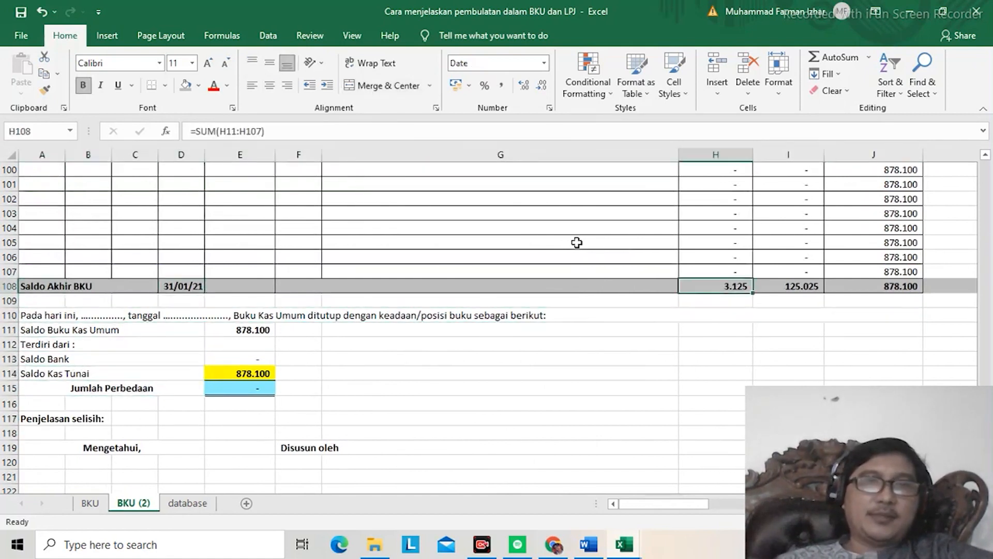
key("Right")
key("Right")
key("Right")
key("Right")
key("Right")
key("Right")
key("Right")
key("Right")
key("Right")
key("Right")
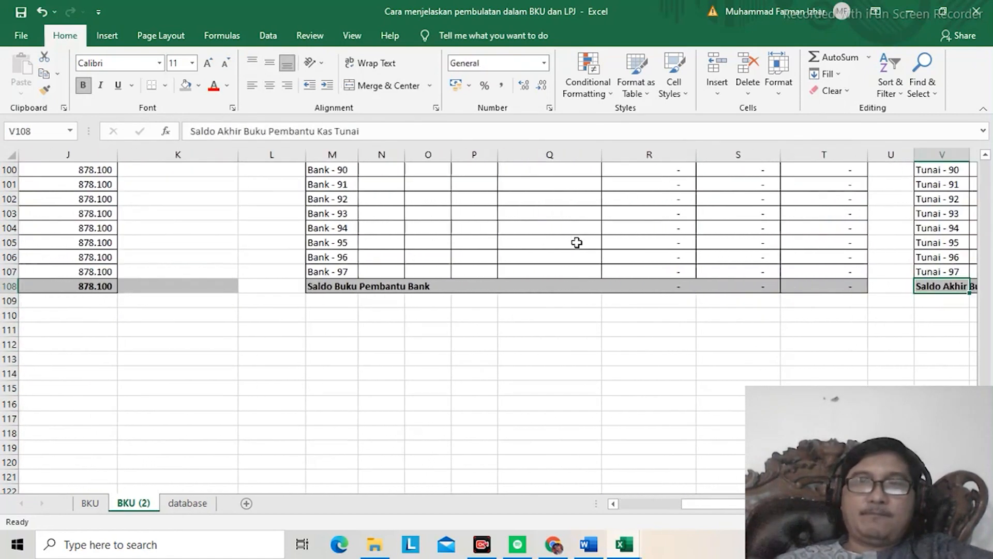
key("ctrl+Right")
key("ctrl+Right")
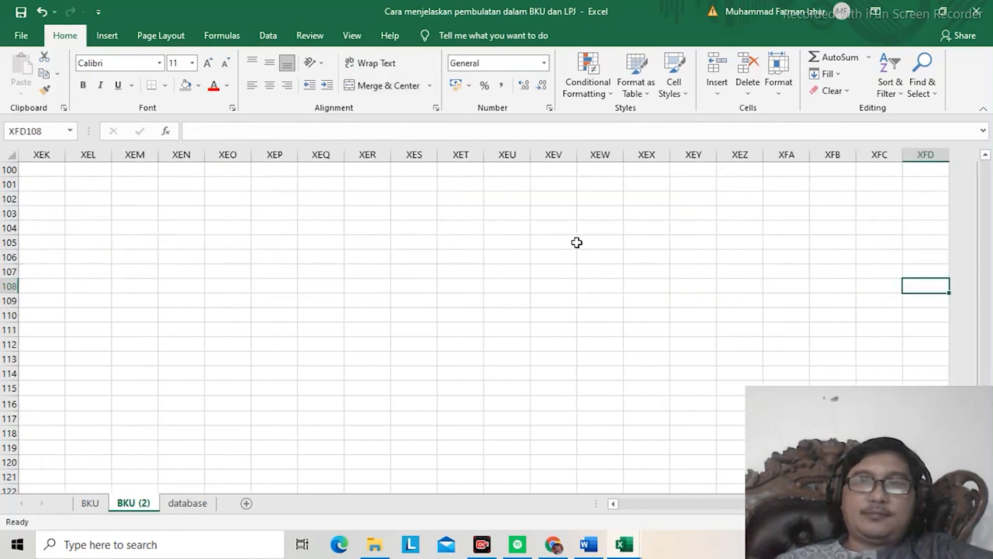
key("ctrl+Left")
key("Right")
key("Right")
key("Right")
key("Right")
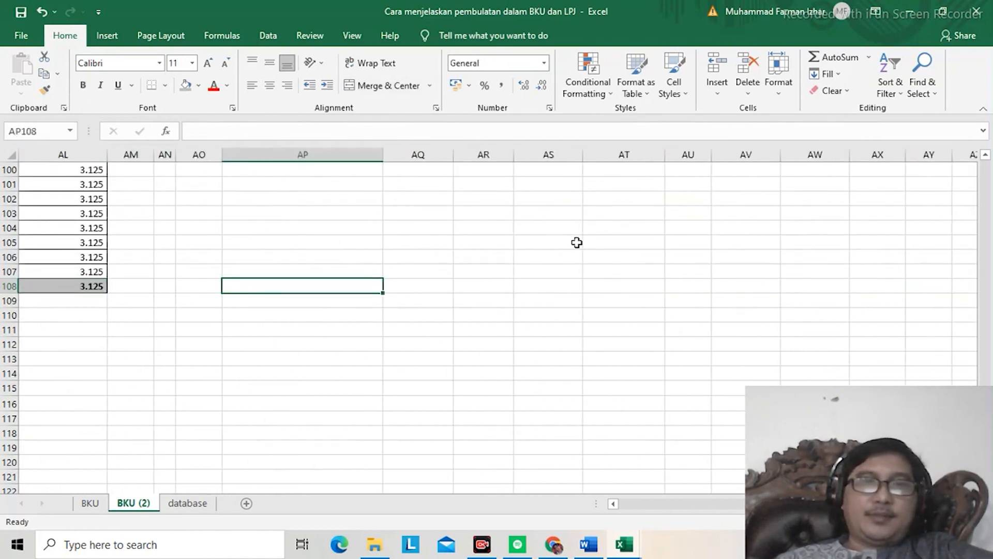
key("ctrl+Up")
key("Down")
key("Down")
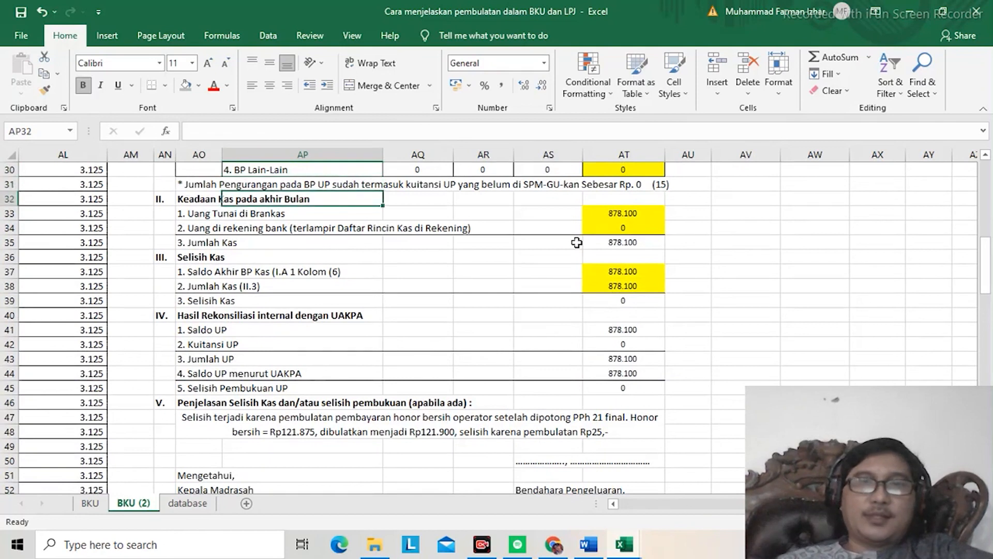
key("Down")
key("Down")
key("Down")
key("Down")
key("Down")
key("Down")
key("Down")
key("Down")
key("Down")
key("Down")
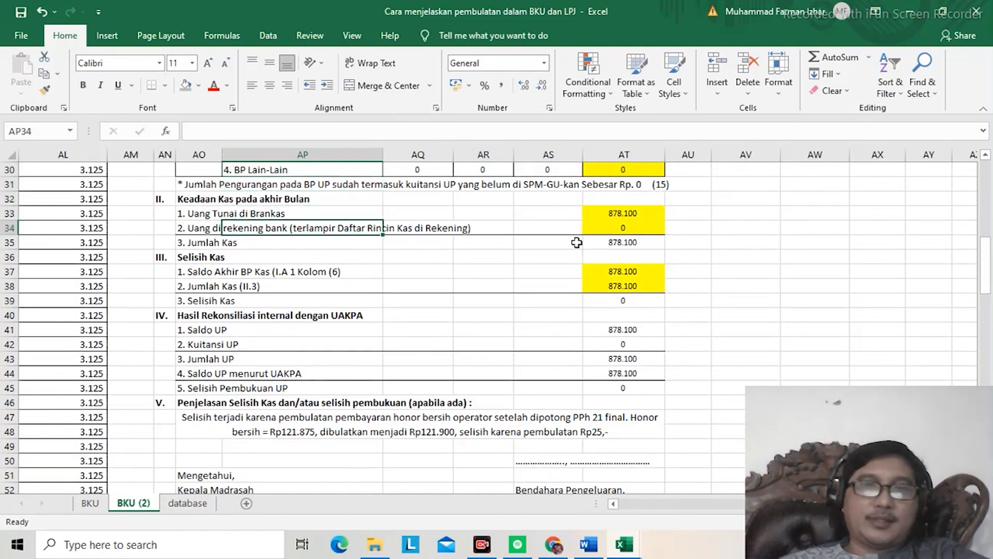
key("Down")
key("Down")
key("Down")
key("Down")
key("Down")
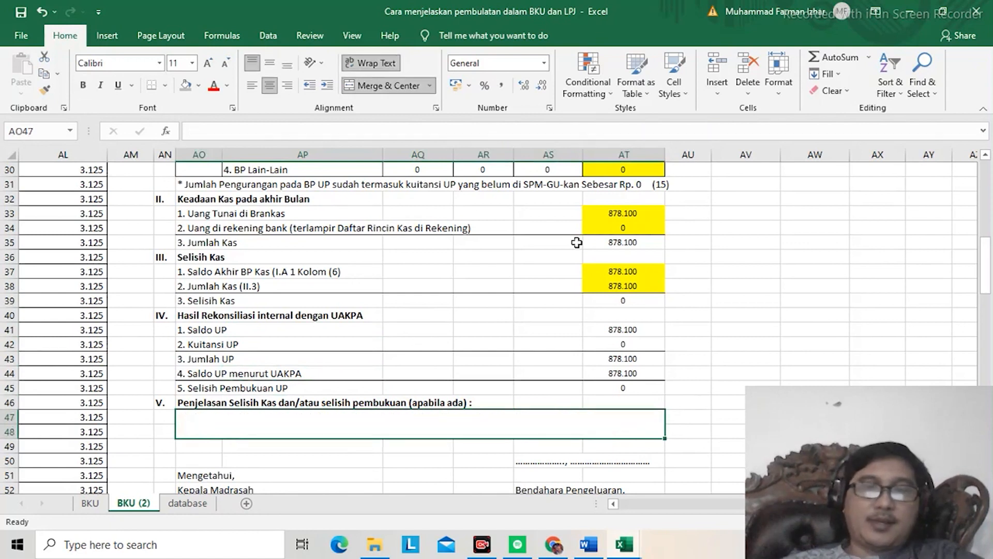
key("Left")
key("Left")
key("Left")
key("Left")
key("Left")
key("Left")
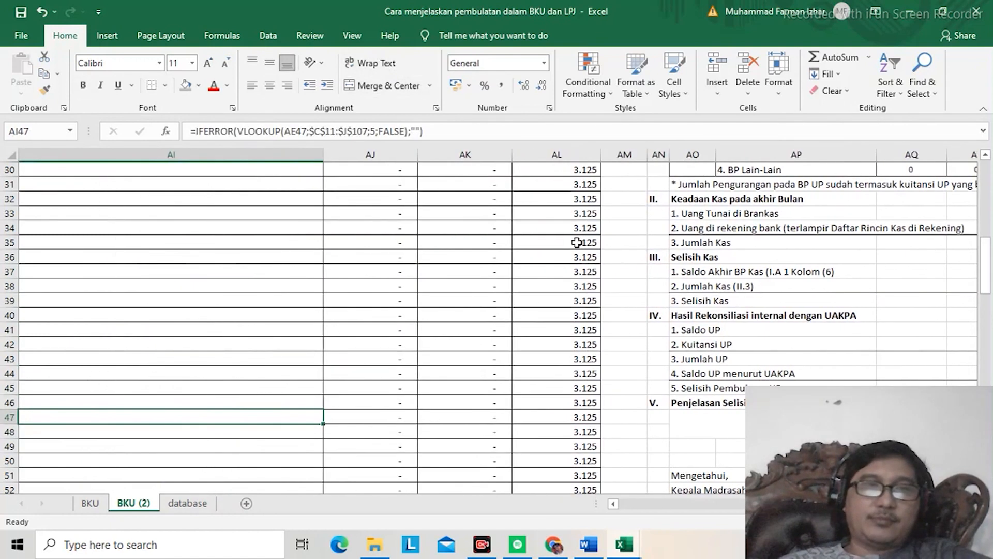
key("Home")
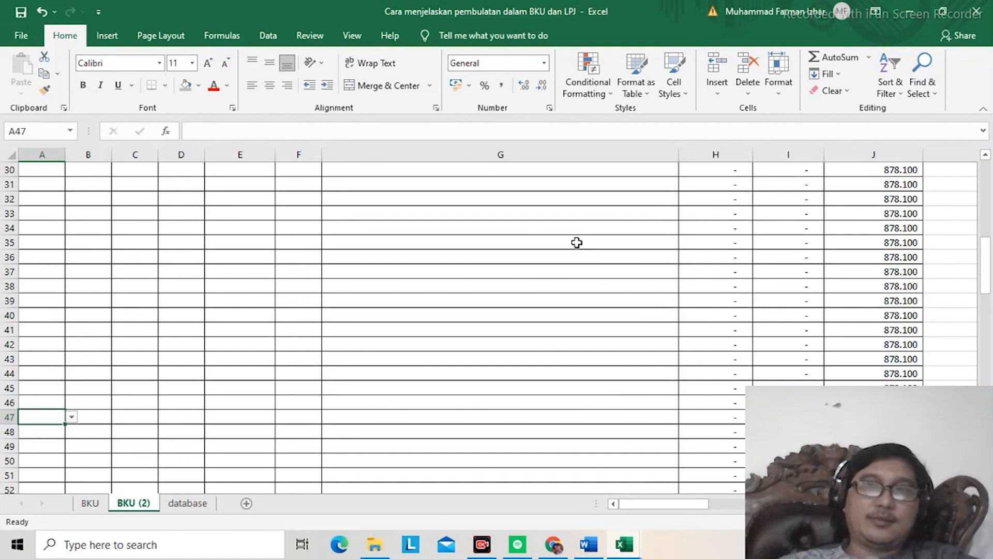
Step: Restore down the workbook window and review row 6 of the Pembukuan and Uang kas tunai blocks on the BKU sheet
left_click(938, 11)
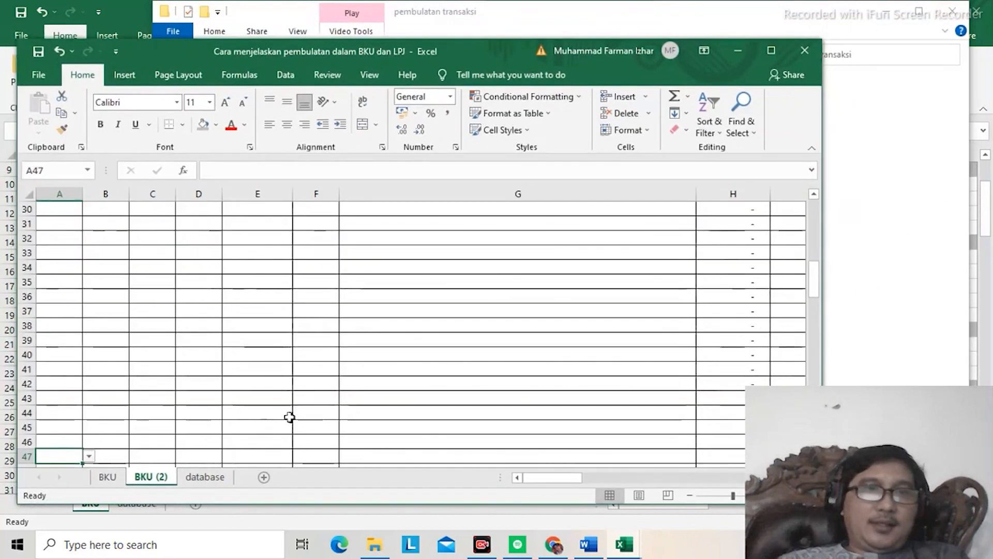
left_click(108, 477)
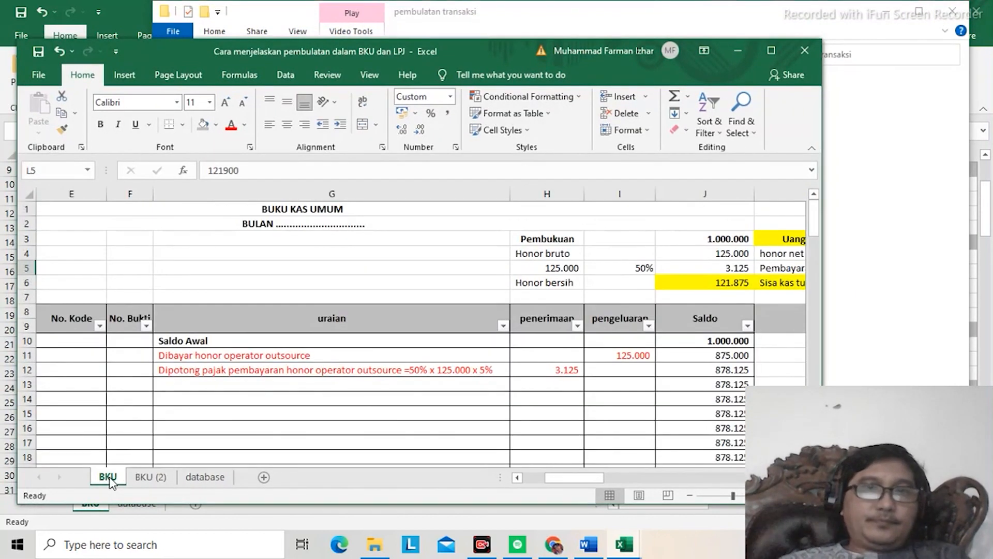
key("Down")
key("Left")
key("Left")
key("Left")
key("Left")
key("Left")
key("Left")
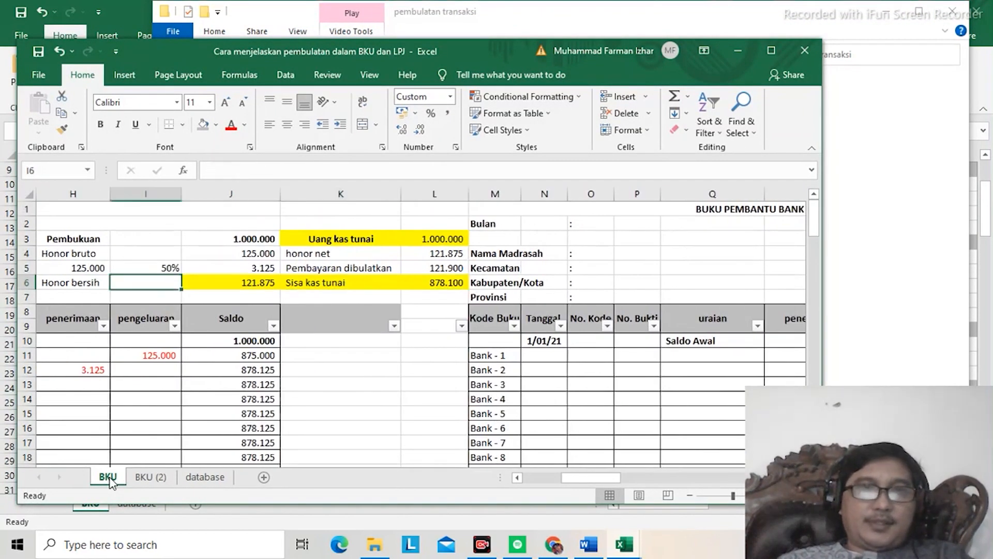
key("Right")
key("Right")
key("Right")
key("Right")
key("Right")
key("Right")
key("Right")
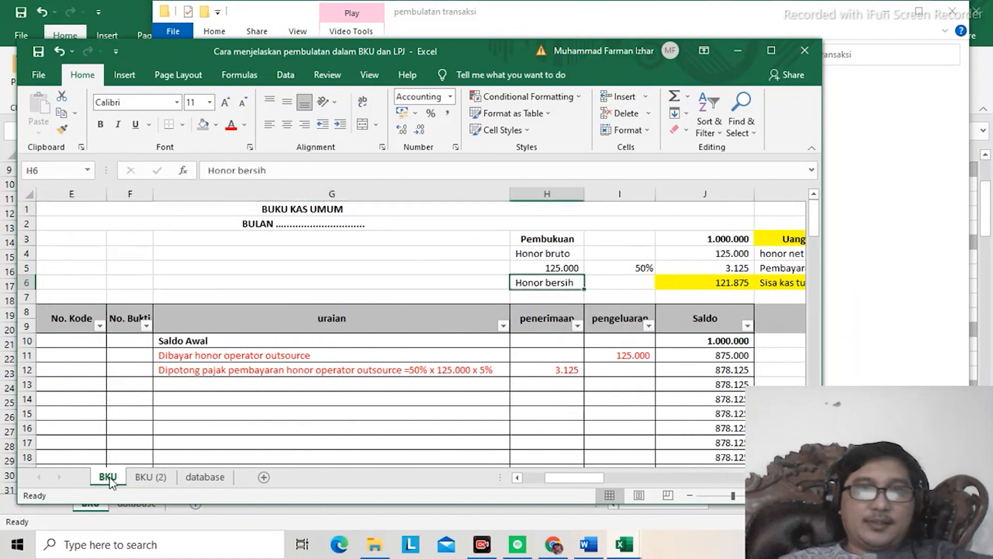
key("Right")
key("Left")
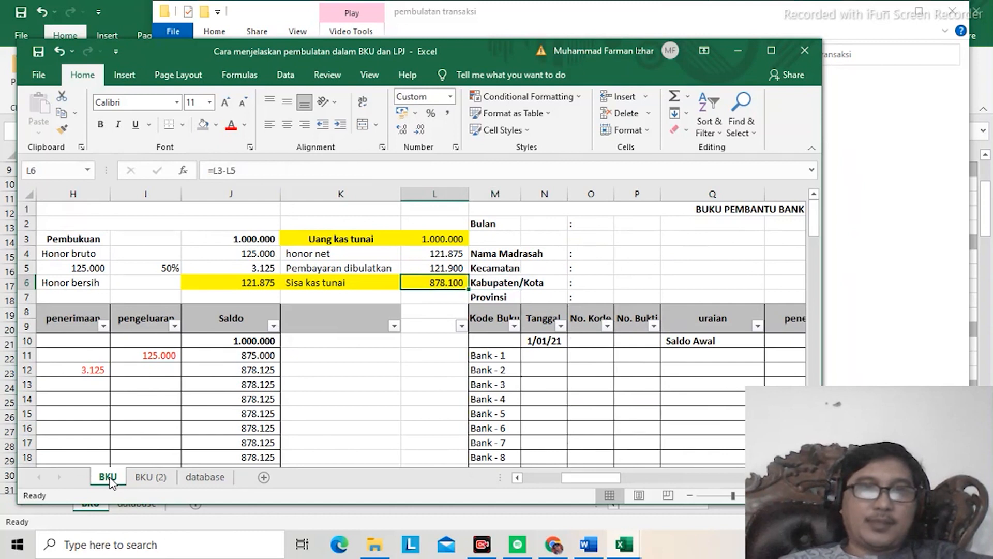
key("Down")
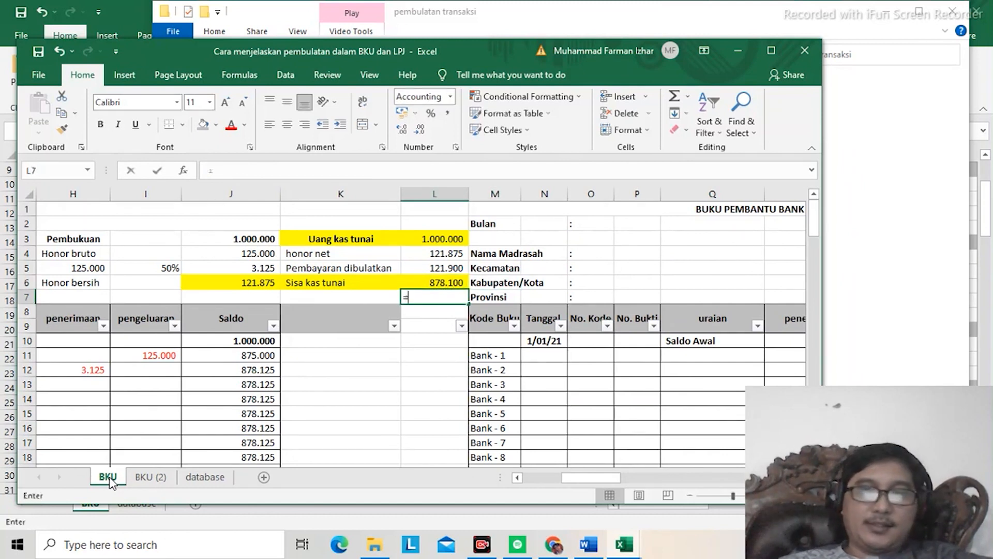
type("=")
key("Up")
key("Up")
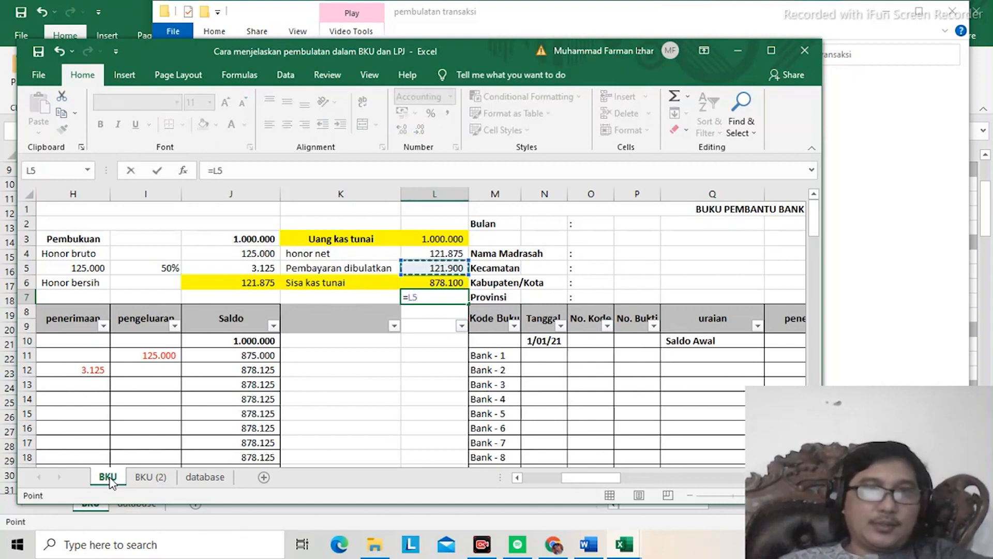
key("Escape")
Step: Review the Honor bersih line and the empty row beneath it in the Pembukuan block
key("Up")
key("Left")
key("Left")
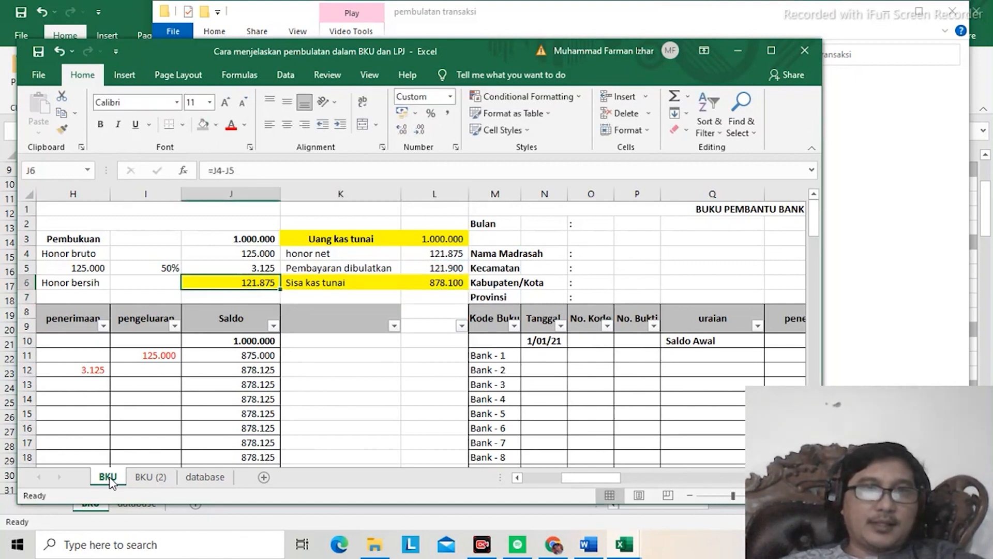
key("Left")
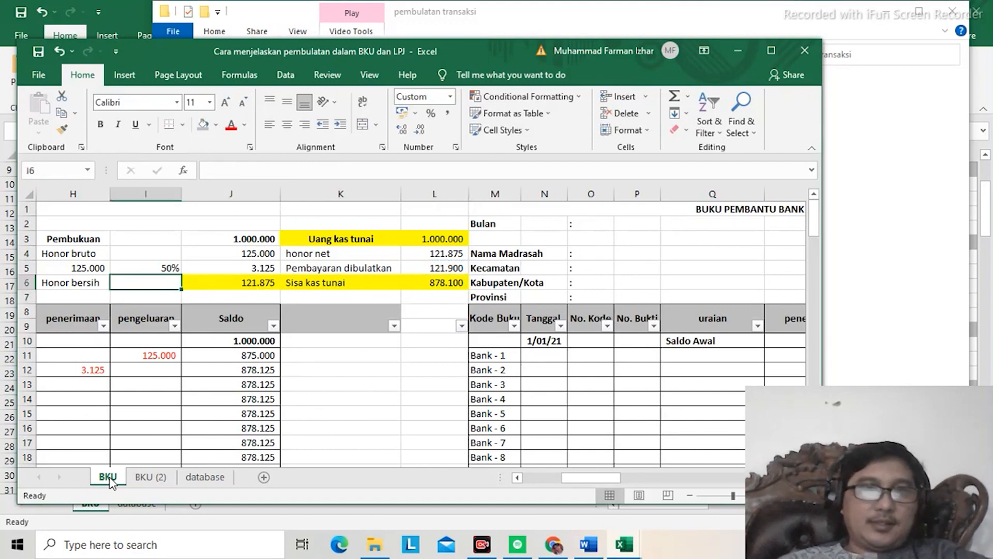
key("Left")
key("Down")
key("Right")
key("Right")
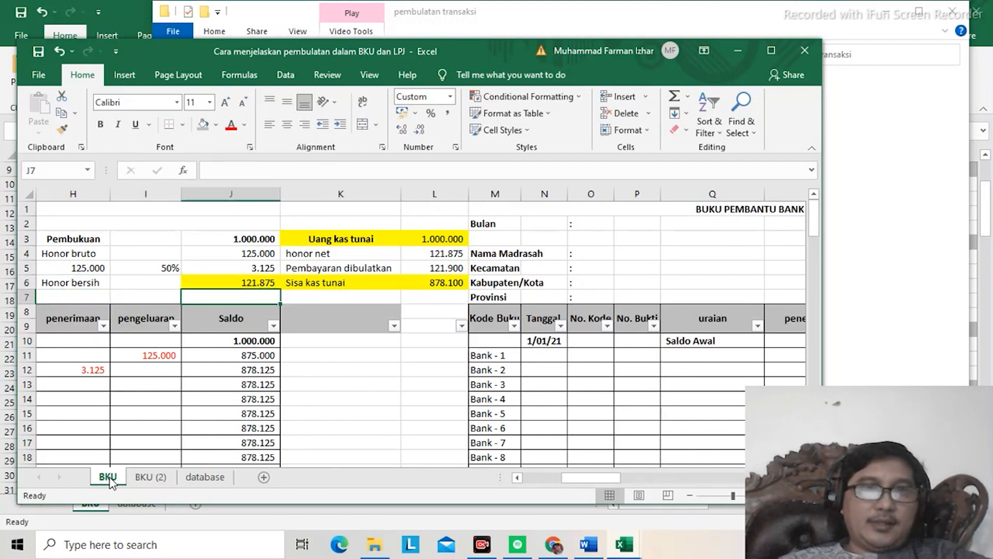
Step: Compare Saldo Buku Kas Umum, Saldo Kas Tunai and Jumlah Perbedaan in the closing summary below the BKU ledger
key("Left")
key("Left")
key("Left")
key("Left")
key("Left")
key("Left")
key("Left")
key("Left")
key("Left")
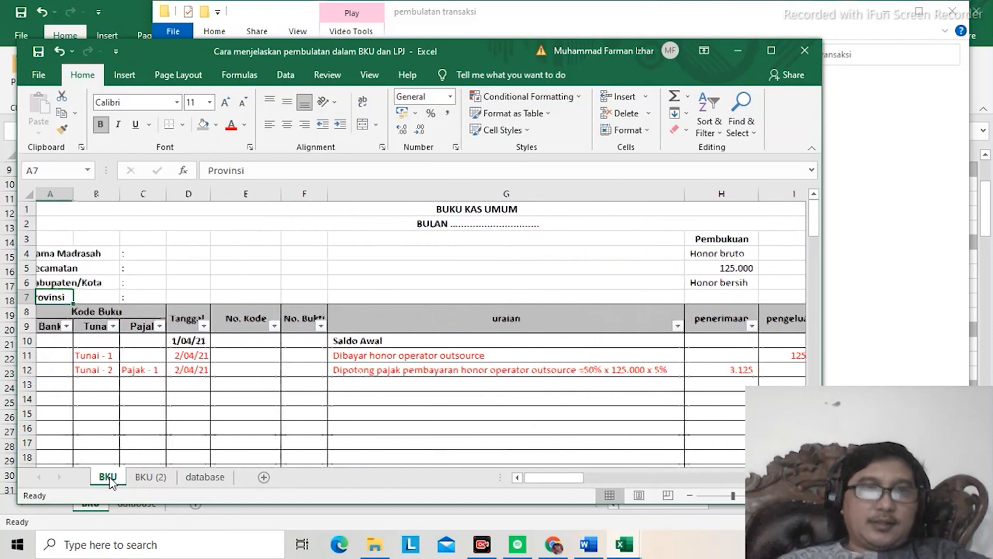
key("Down")
key("Down")
key("ctrl+Down")
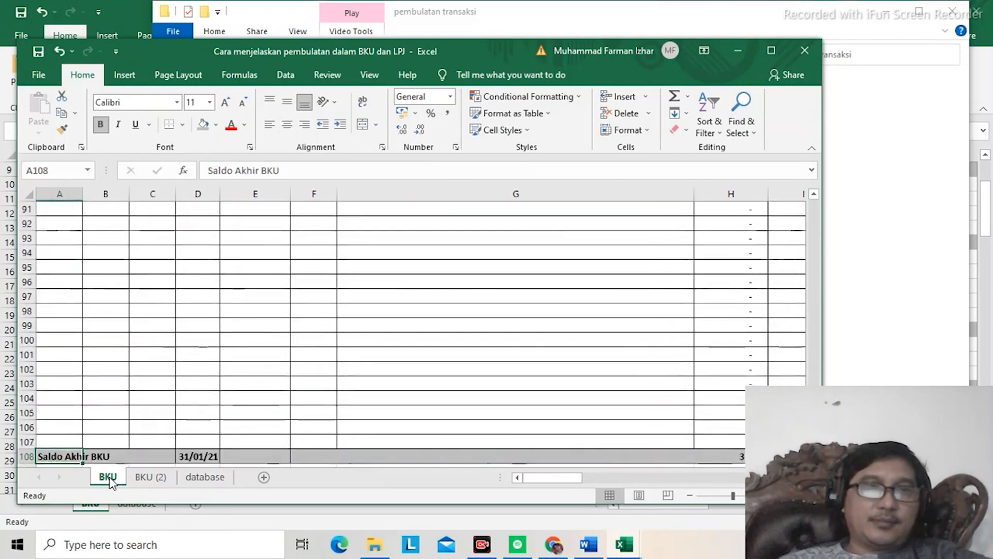
key("Down")
key("Down")
key("Down")
key("Down")
key("Down")
key("Down")
key("Down")
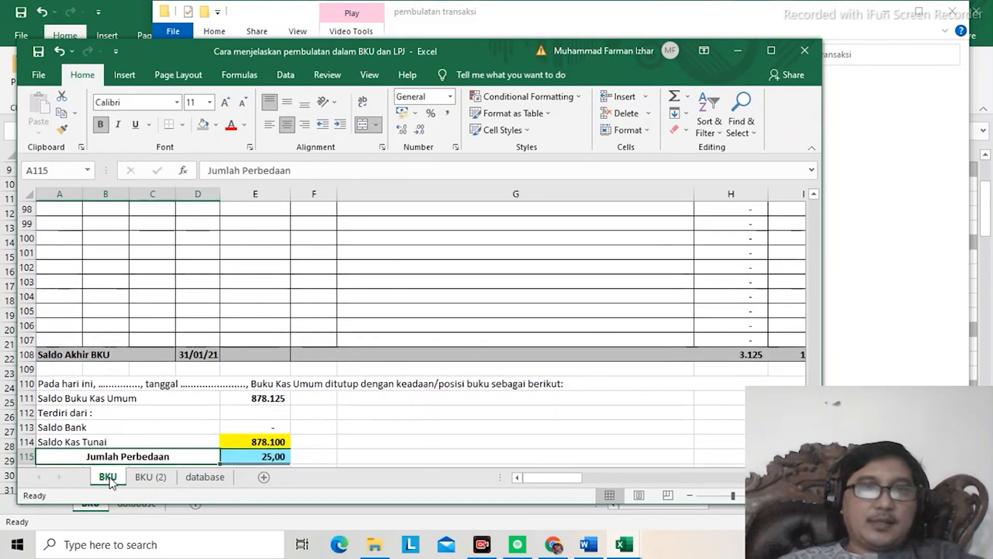
key("Up")
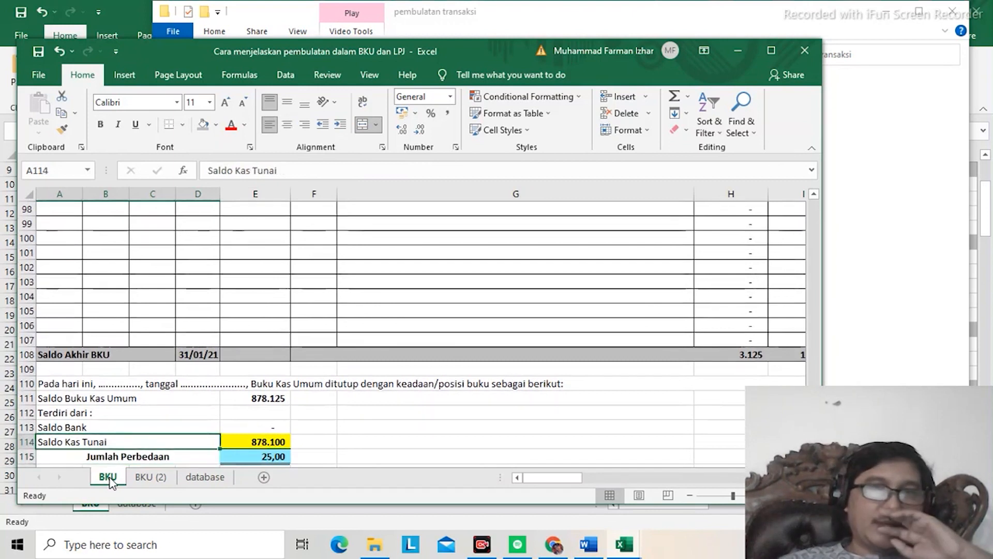
Step: Return to the Pembukuan block and select the empty cell J7 below the Honor bersih value
key("Right")
key("ctrl+Up")
key("ctrl+Up")
key("ctrl+Up")
key("ctrl+Up")
key("ctrl+Down")
key("ctrl+Down")
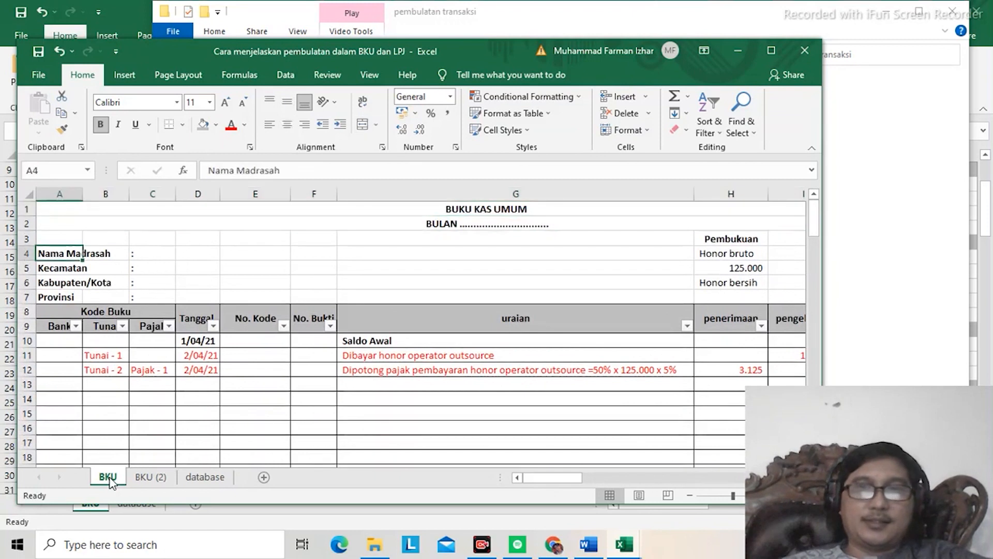
key("Down")
key("Right")
key("Right")
key("Right")
key("Right")
key("Right")
key("Right")
key("Right")
key("Right")
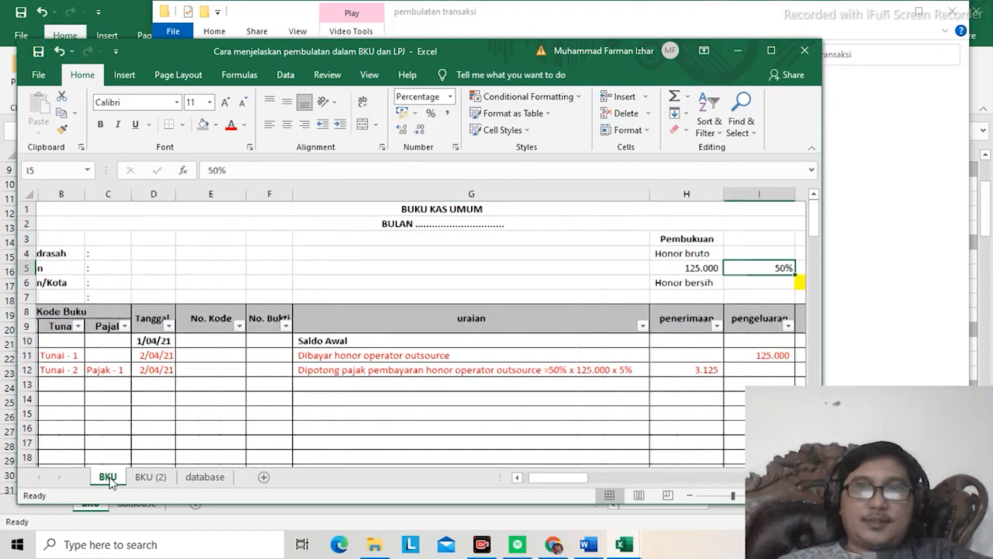
key("Right")
key("Right")
key("Down")
key("Down")
key("Left")
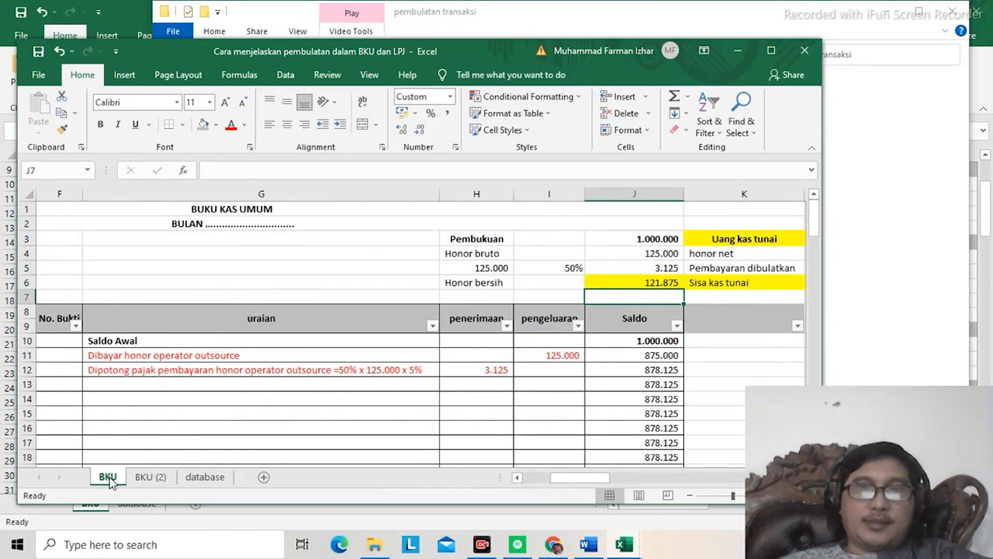
Step: Try to calculate the remaining balance in J7 as Honor bersih minus the opening amount, =J6-J3
type("=")
key("Up")
type("-")
key("Up")
key("Up")
key("Up")
key("Up")
key("Return")
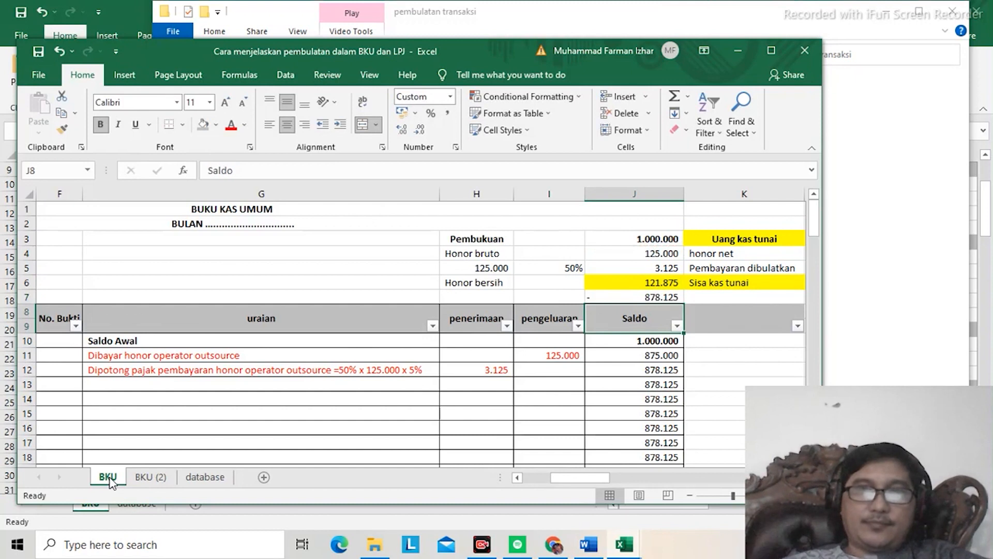
Step: Replace the formula in J7 with the opening amount minus Honor bersih, =J3-J6
key("Up")
key("Right")
key("Left")
type("=")
key("Up")
key("Up")
key("Up")
key("Up")
type("-")
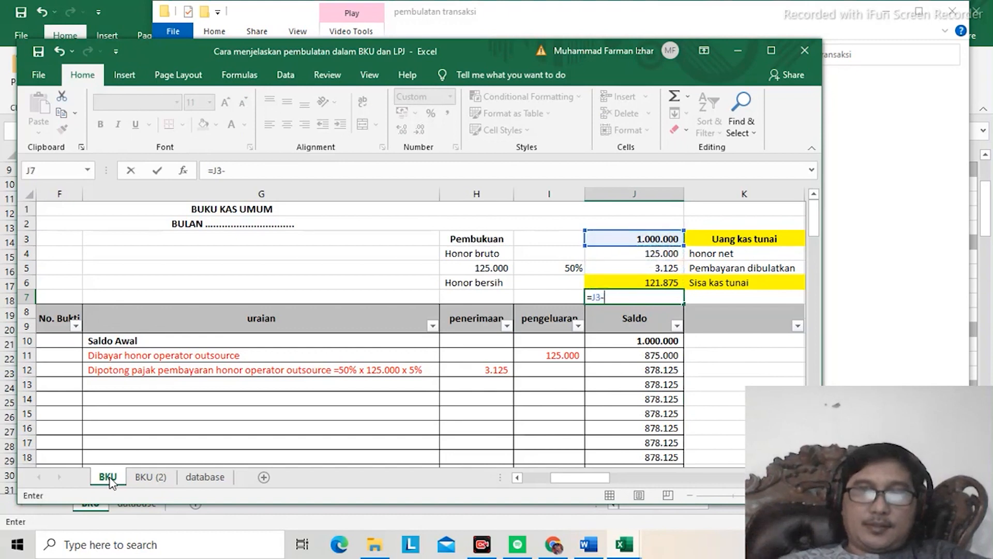
key("Up")
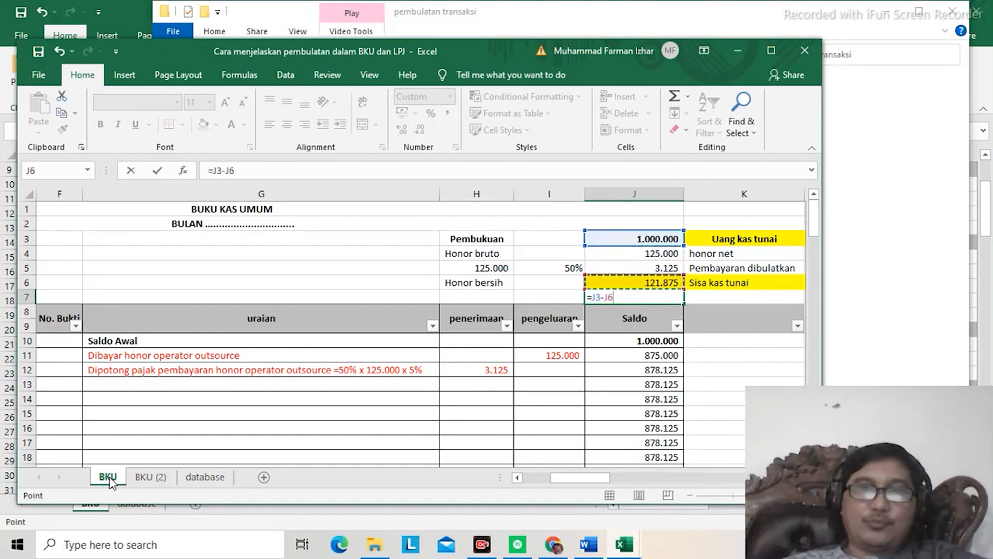
key("Return")
Step: Compare the remaining balance in J7 with Sisa kas tunai in the Uang kas tunai block and with the Saldo column of the ledger
key("Up")
key("Right")
key("Right")
key("Right")
key("Left")
key("Left")
key("Left")
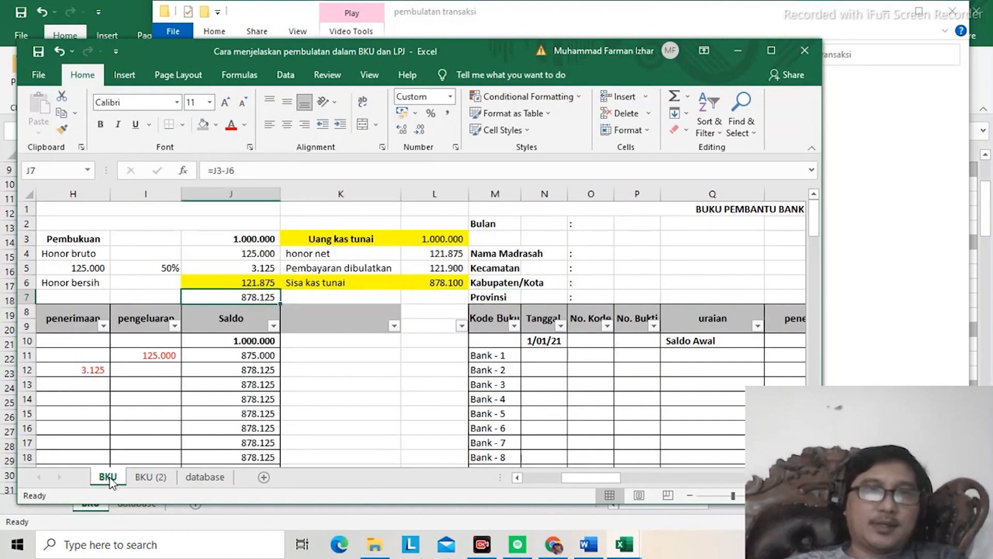
key("Down")
key("Down")
key("Down")
key("Down")
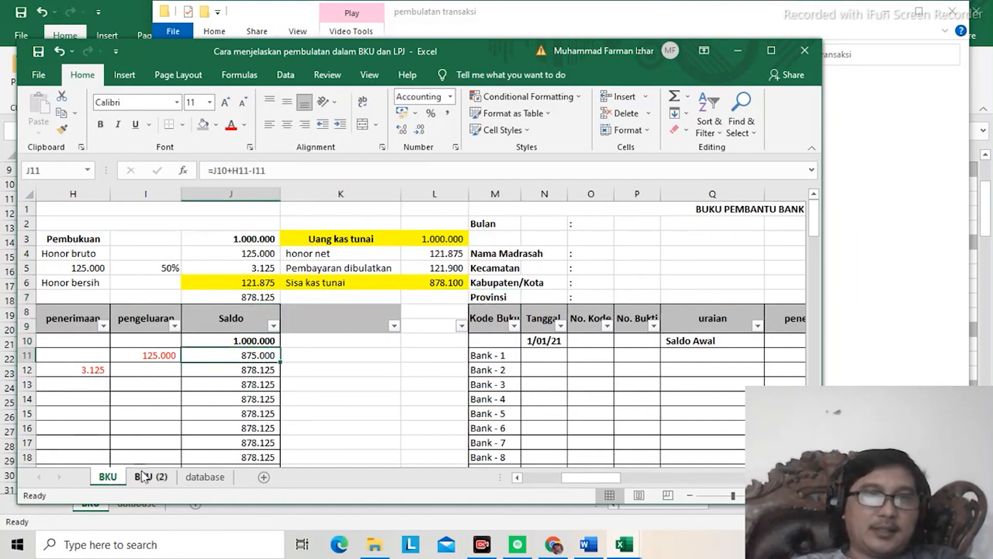
Step: Switch to the BKU (2) sheet and go up to the rounding entry in row 13
left_click(148, 478)
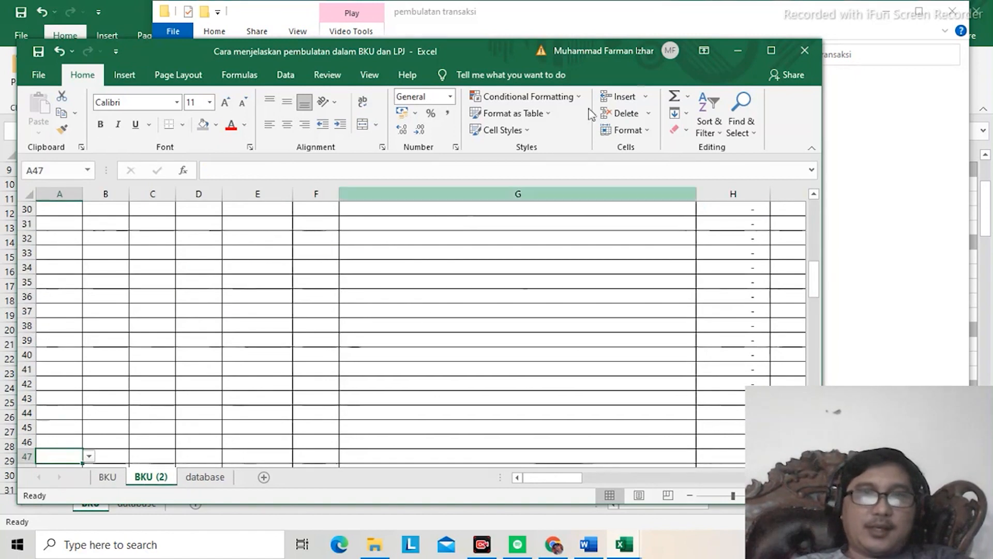
key("Up")
key("Up")
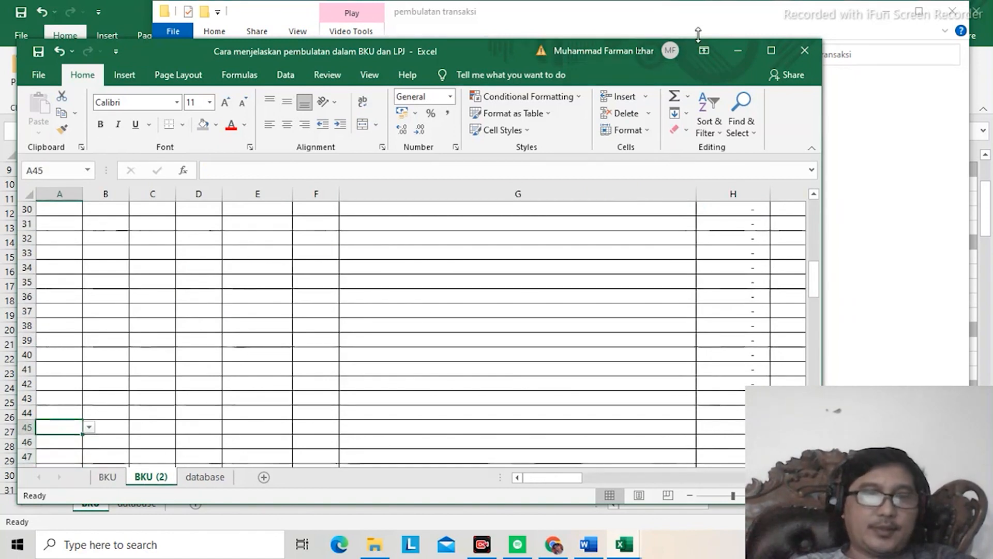
key("ctrl+Up")
key("Down")
key("Down")
key("Down")
key("Down")
Step: Select the pengeluaran amount of the rounding entry in I13 and maximize the workbook window
key("Right")
key("Right")
key("Right")
key("Right")
key("Right")
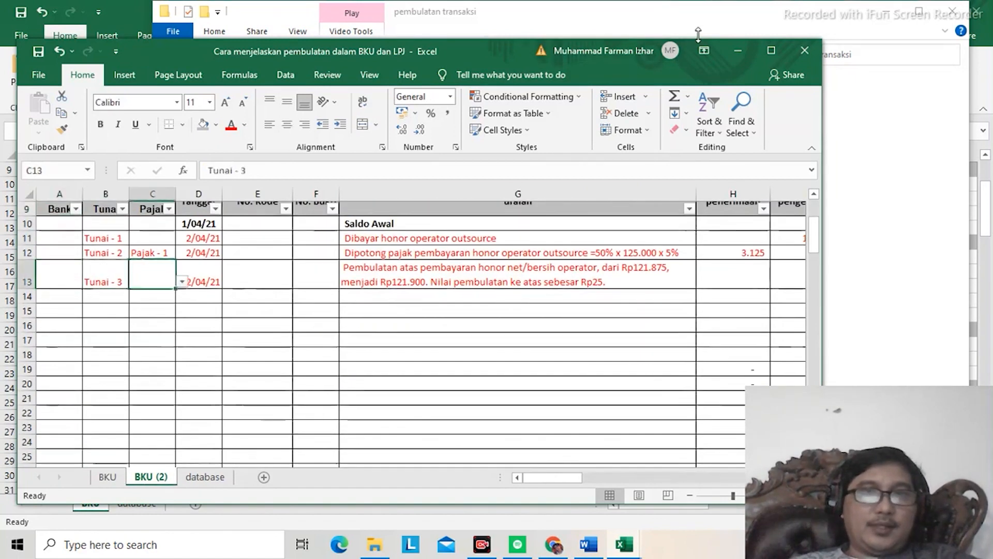
key("Right")
key("Right")
key("Right")
key("Right")
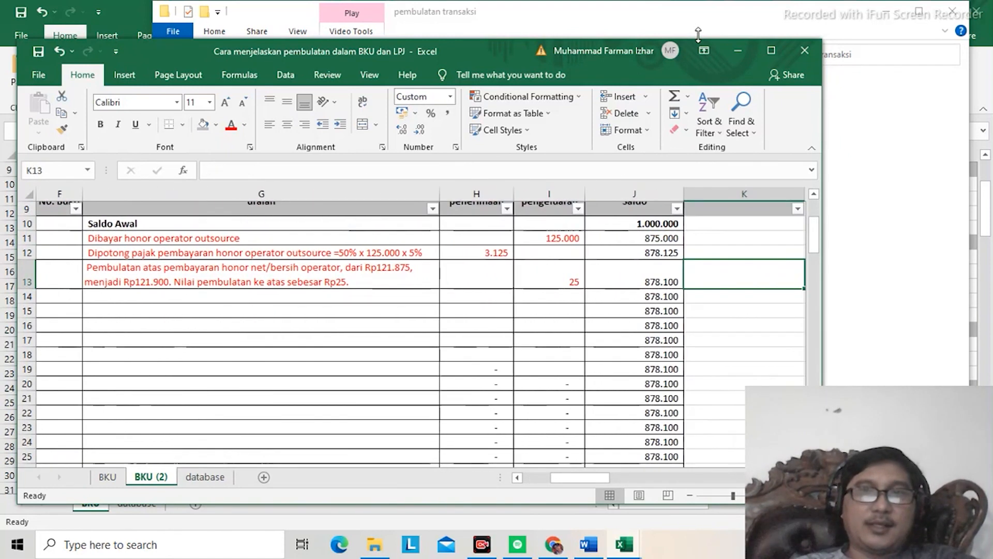
key("Left")
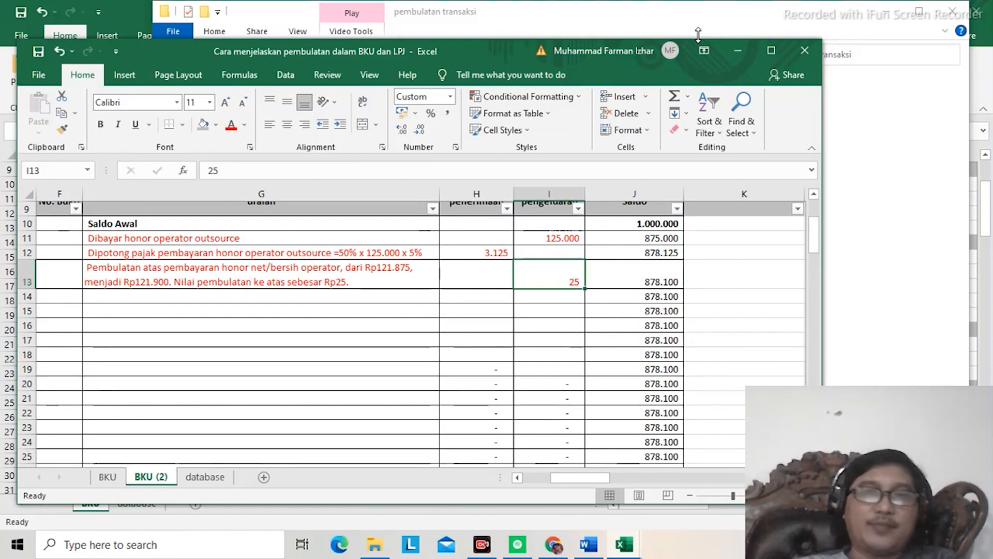
left_click(775, 48)
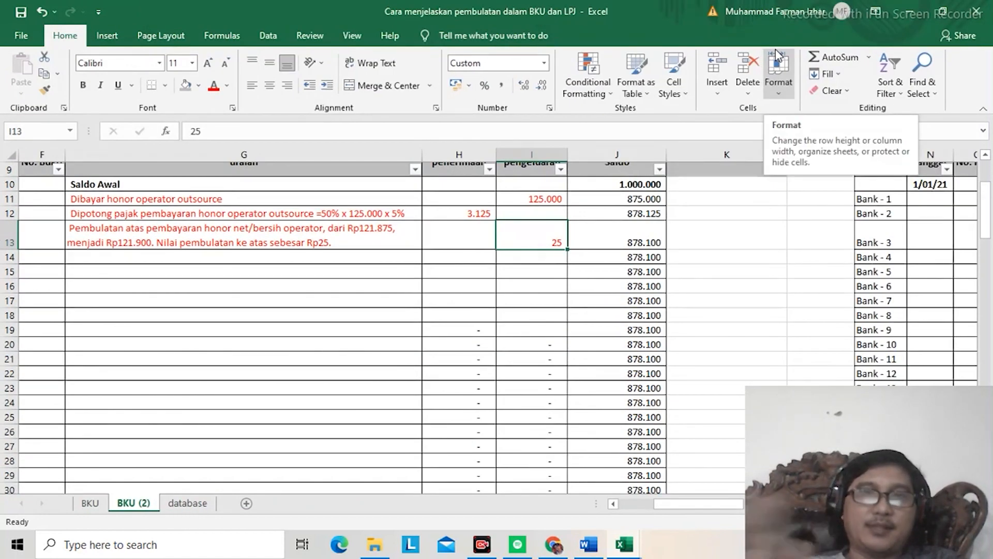